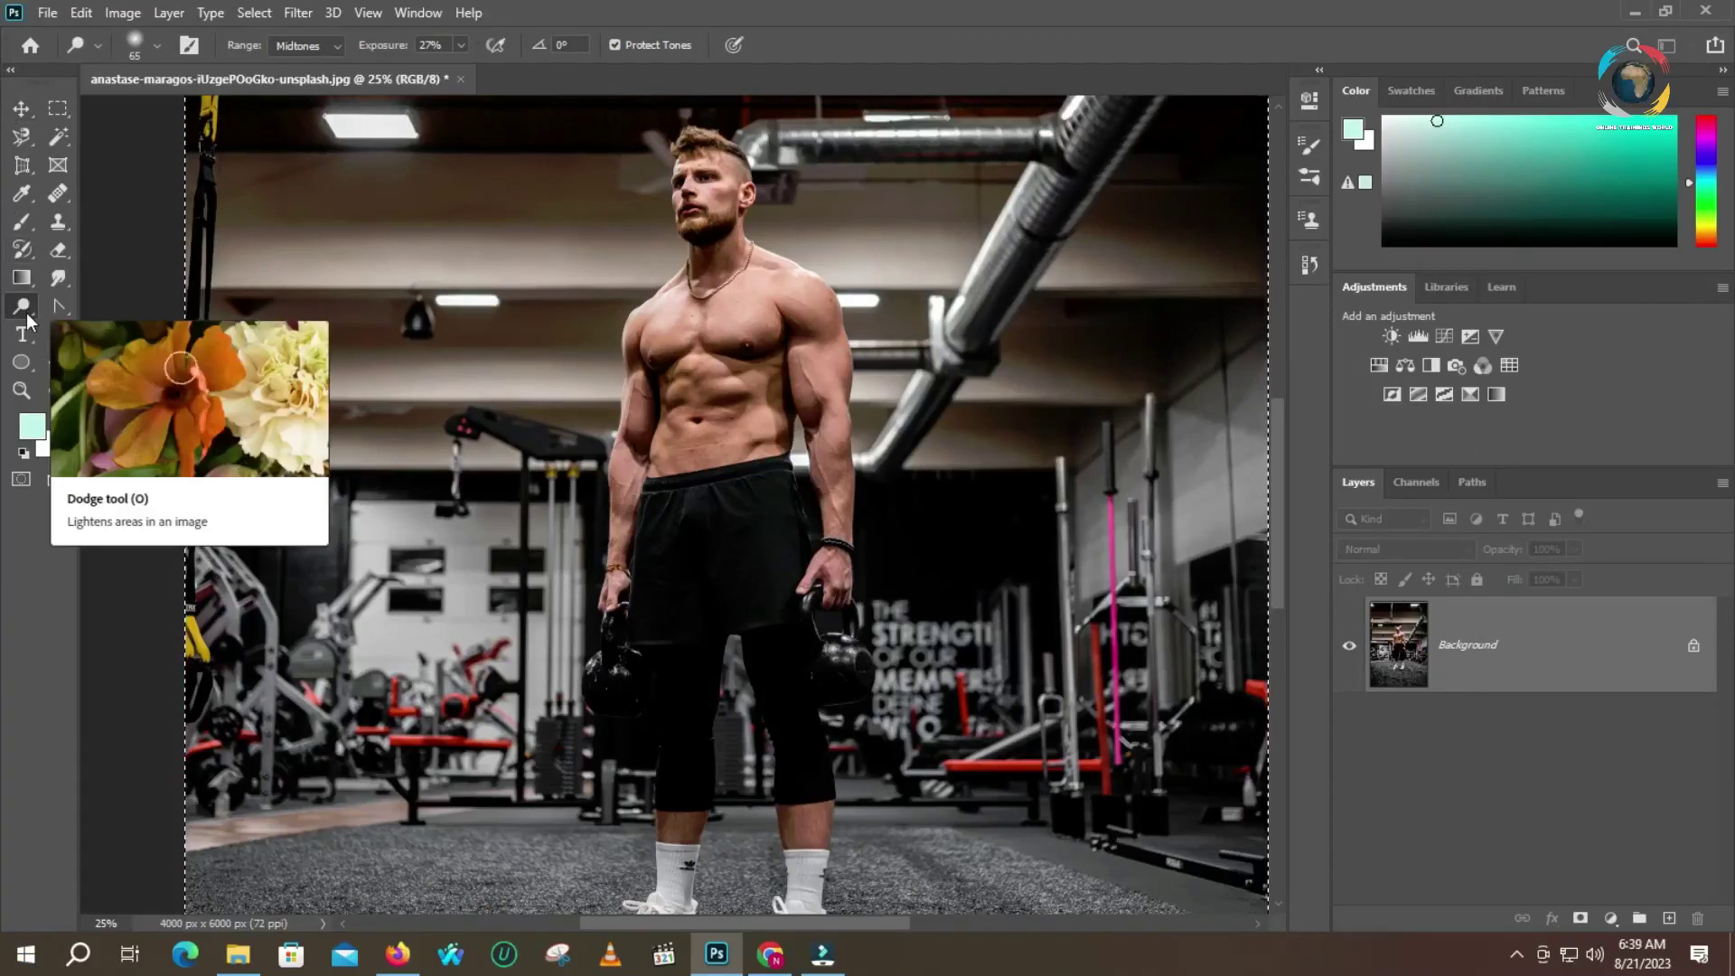
pyautogui.rightClick(27, 321)
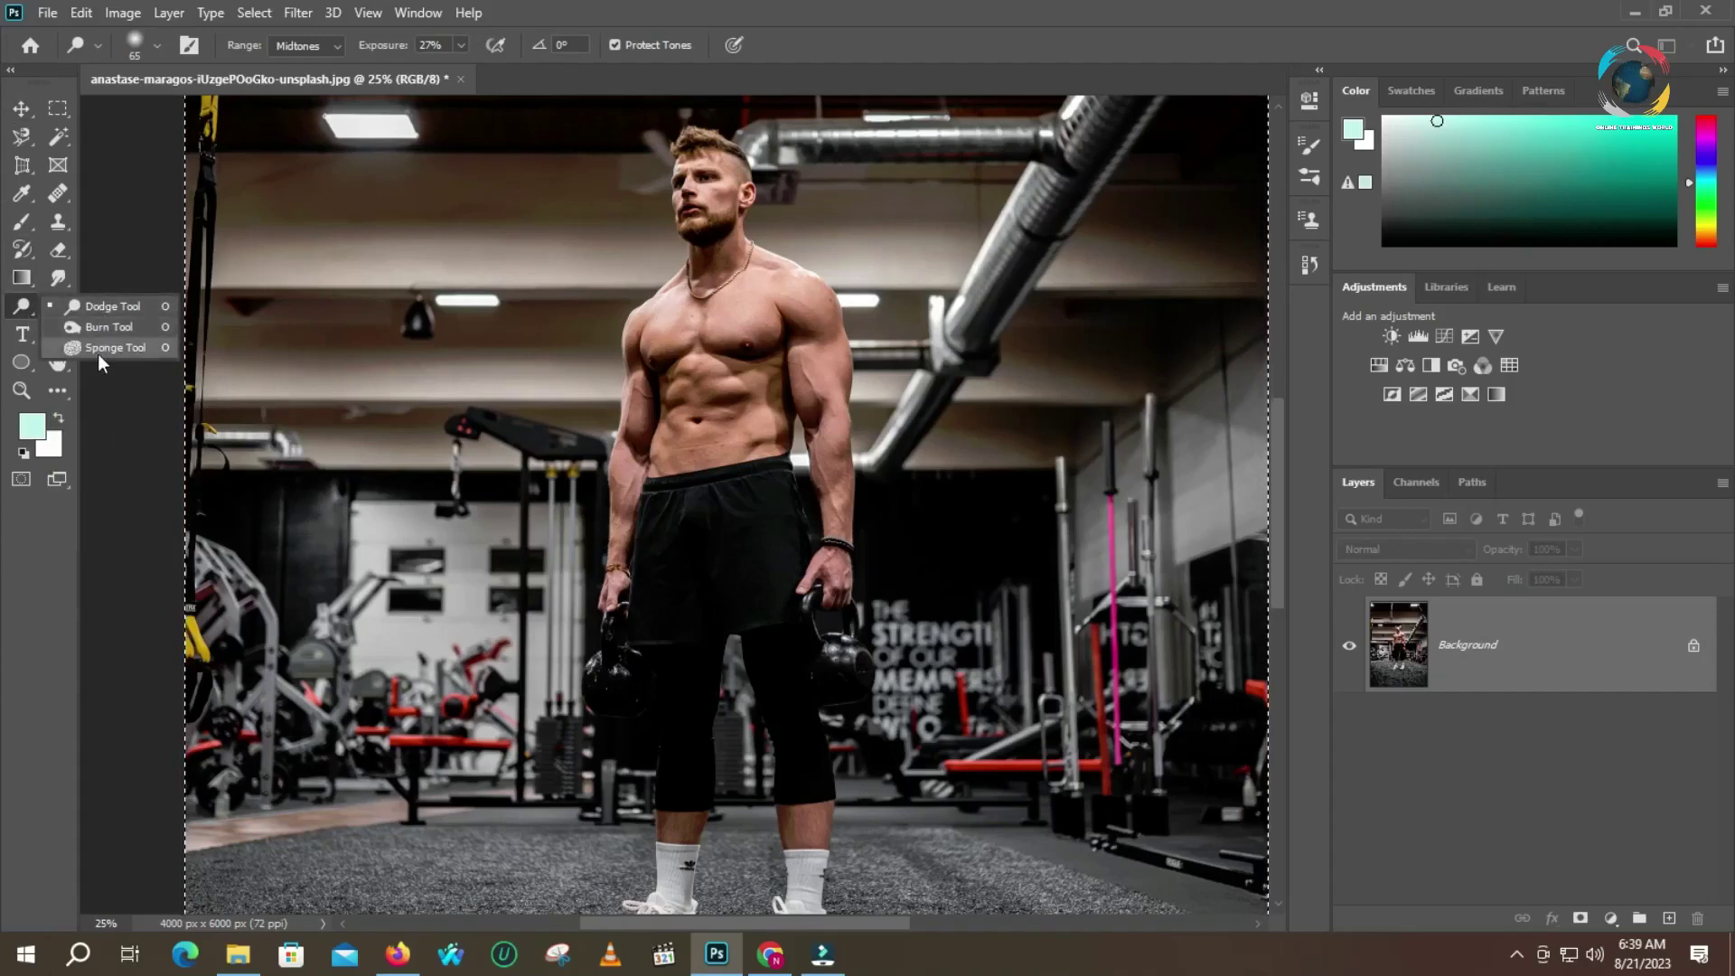
pyautogui.click(118, 419)
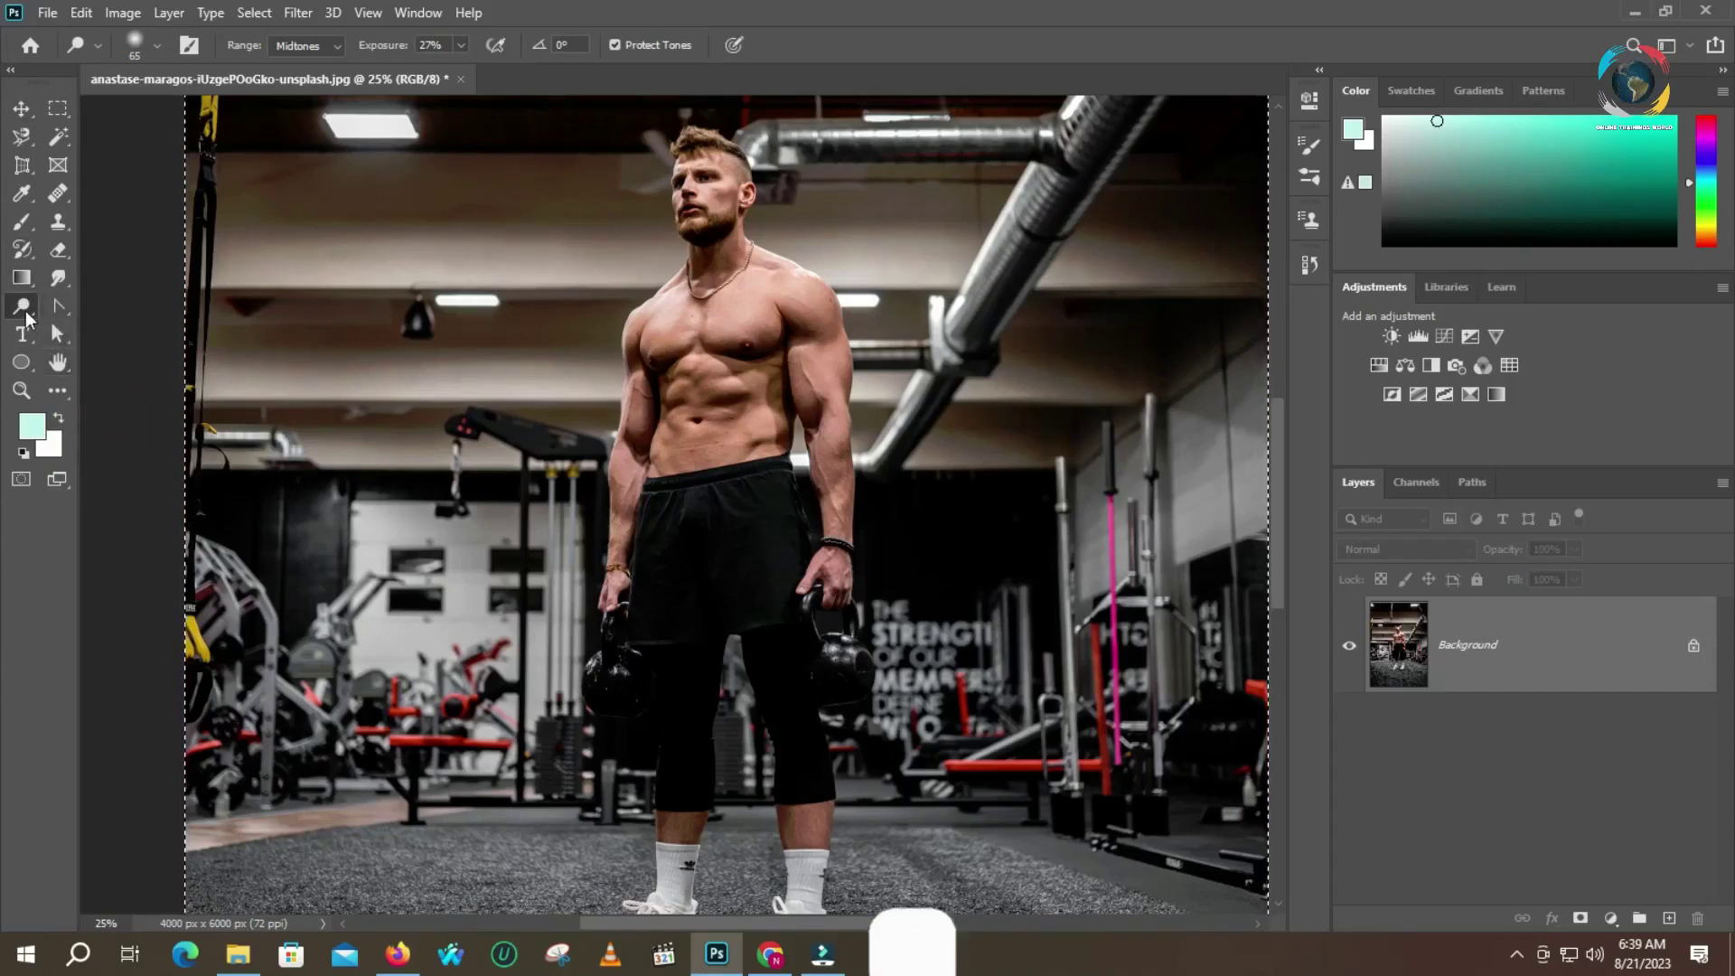
pyautogui.rightClick(25, 312)
pyautogui.click(123, 405)
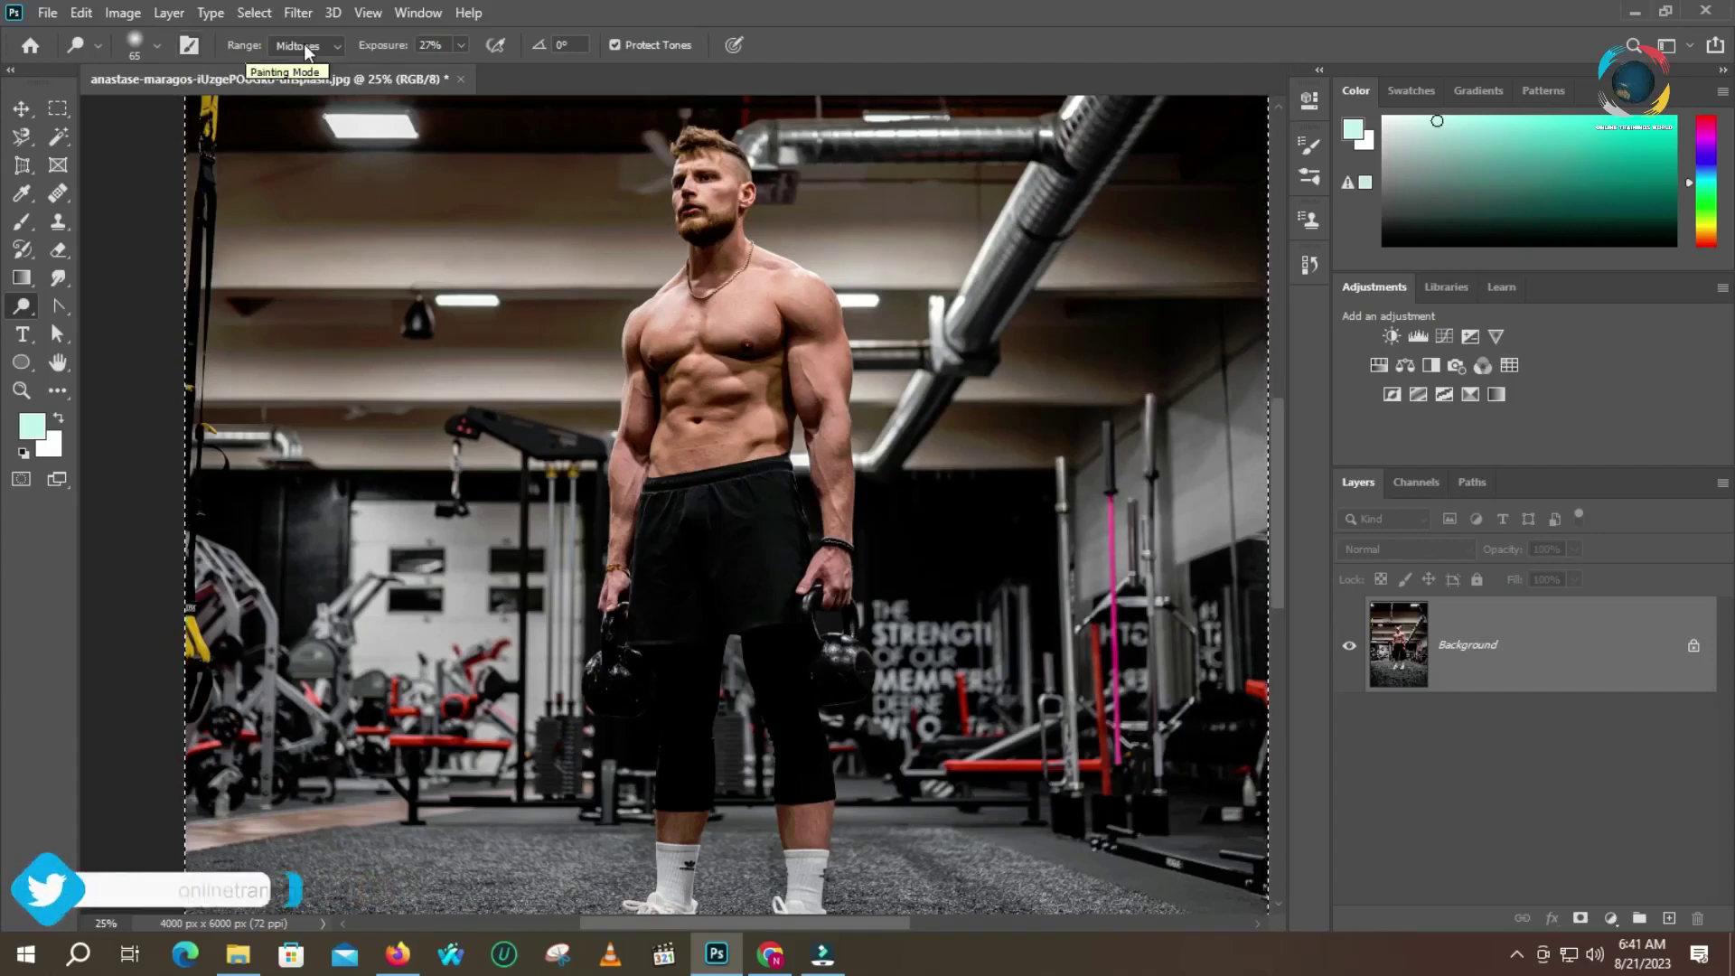
# Configure the Dodge tool with the Midtones range and 50% exposure
pyautogui.click(329, 47)
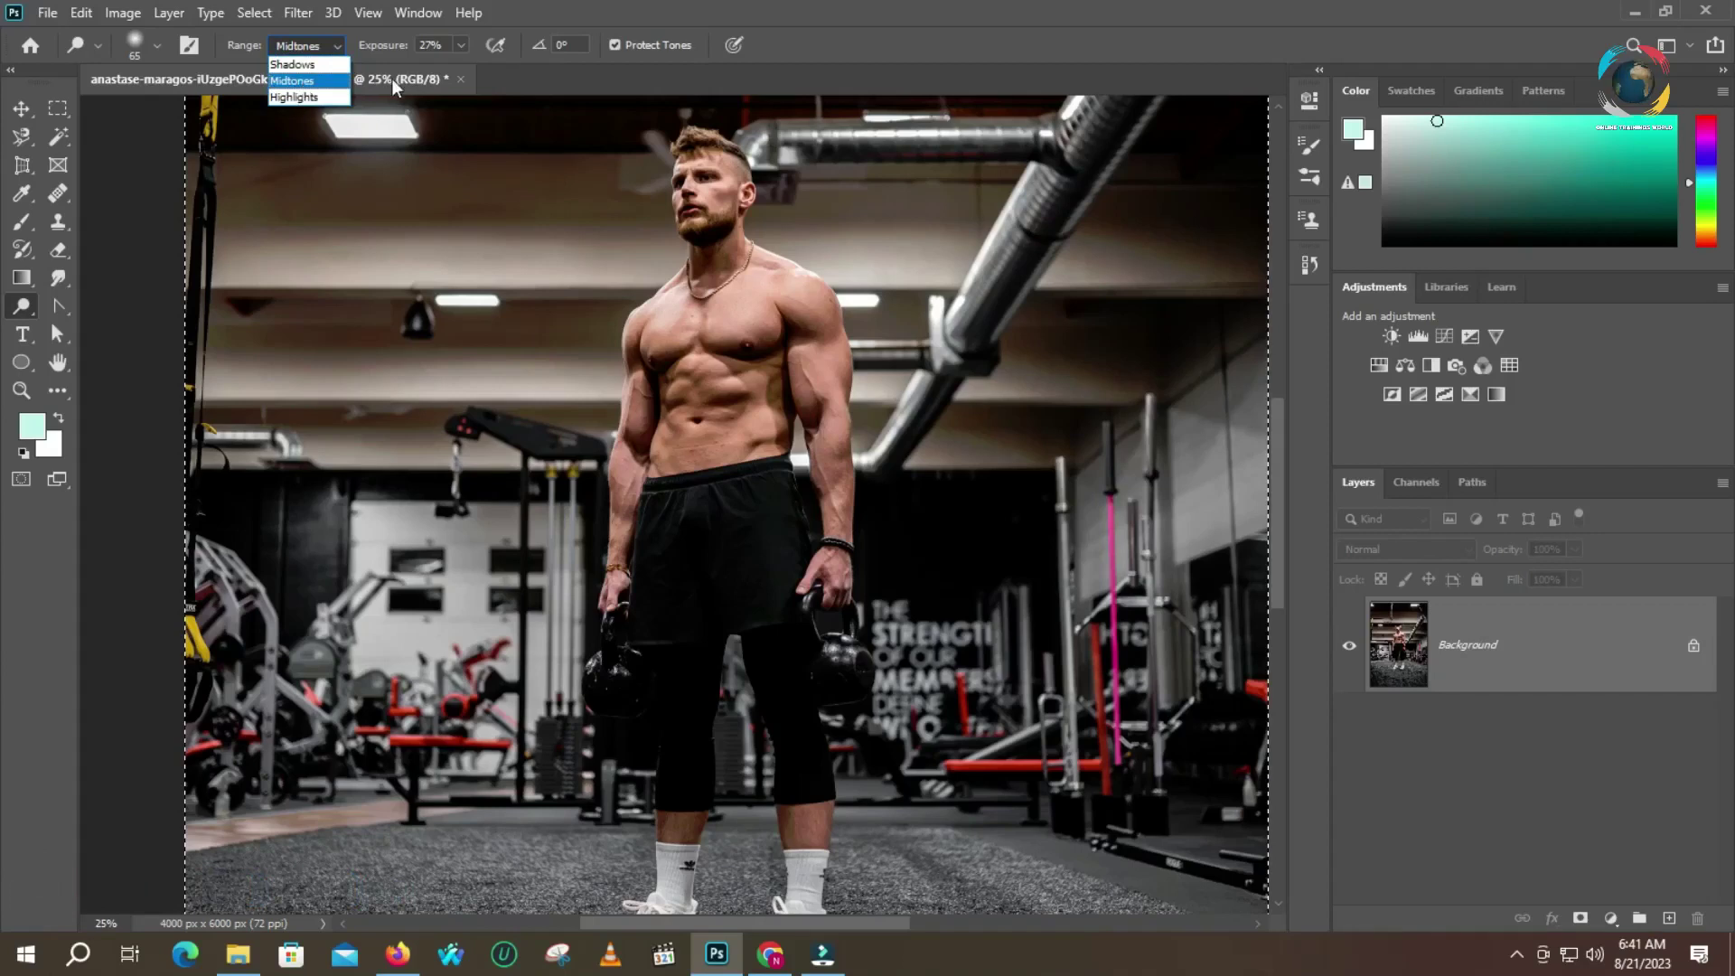
pyautogui.click(314, 81)
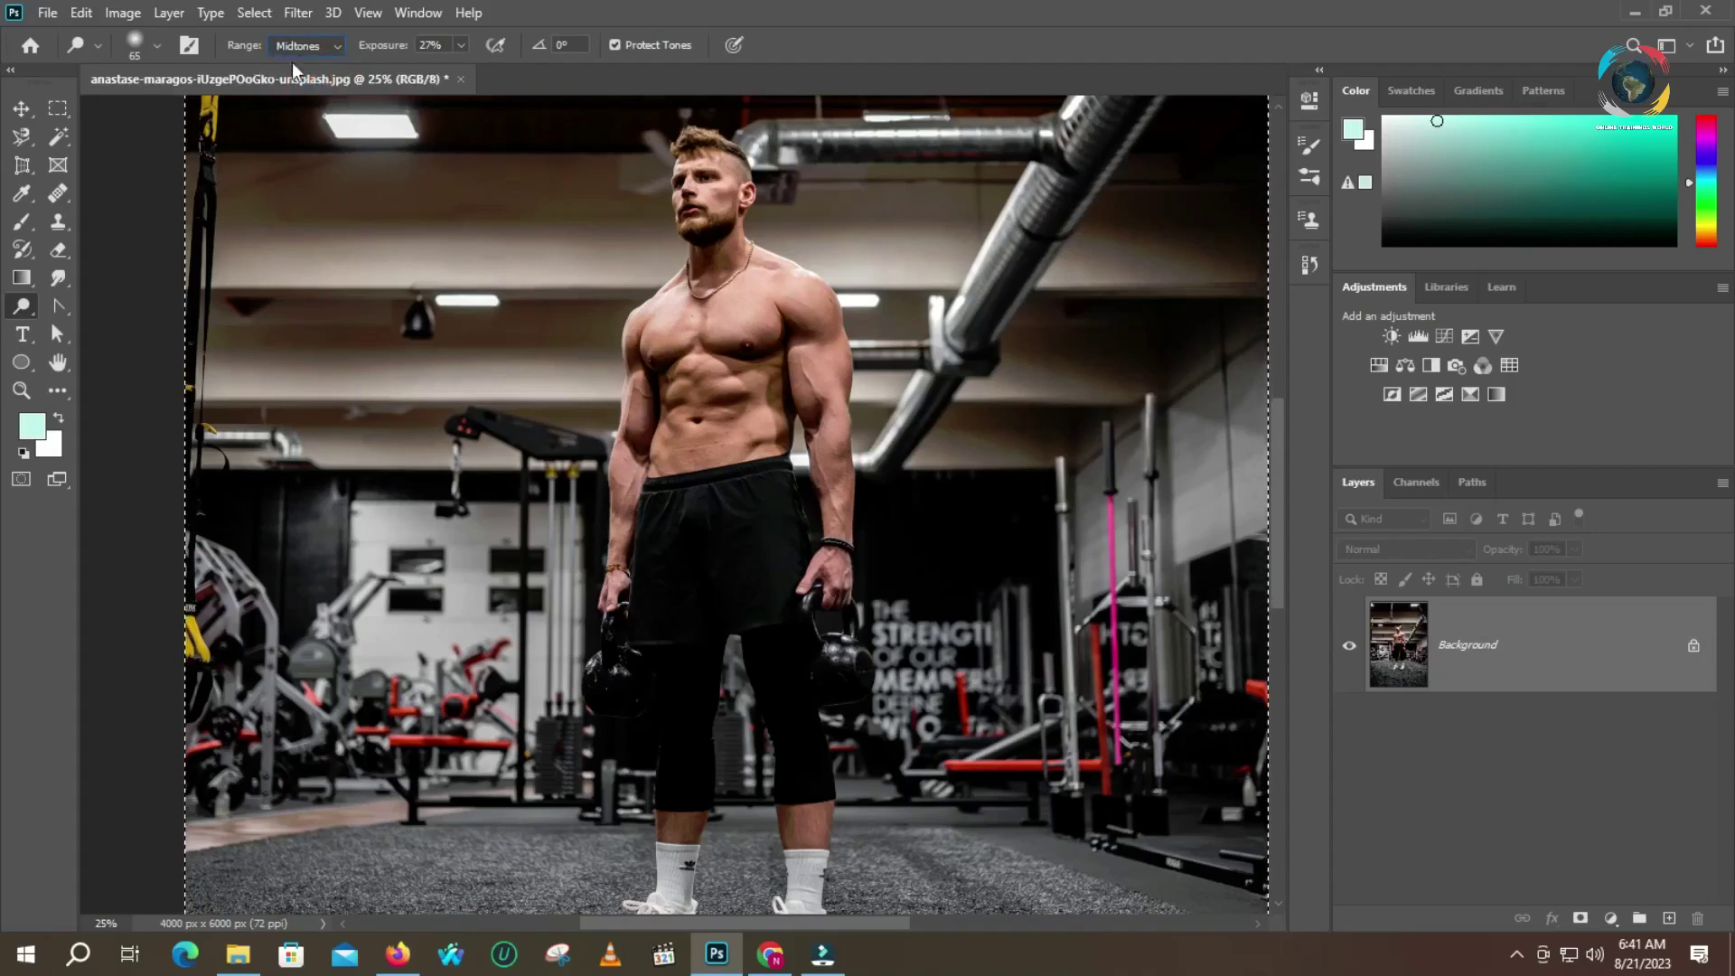
pyautogui.click(461, 45)
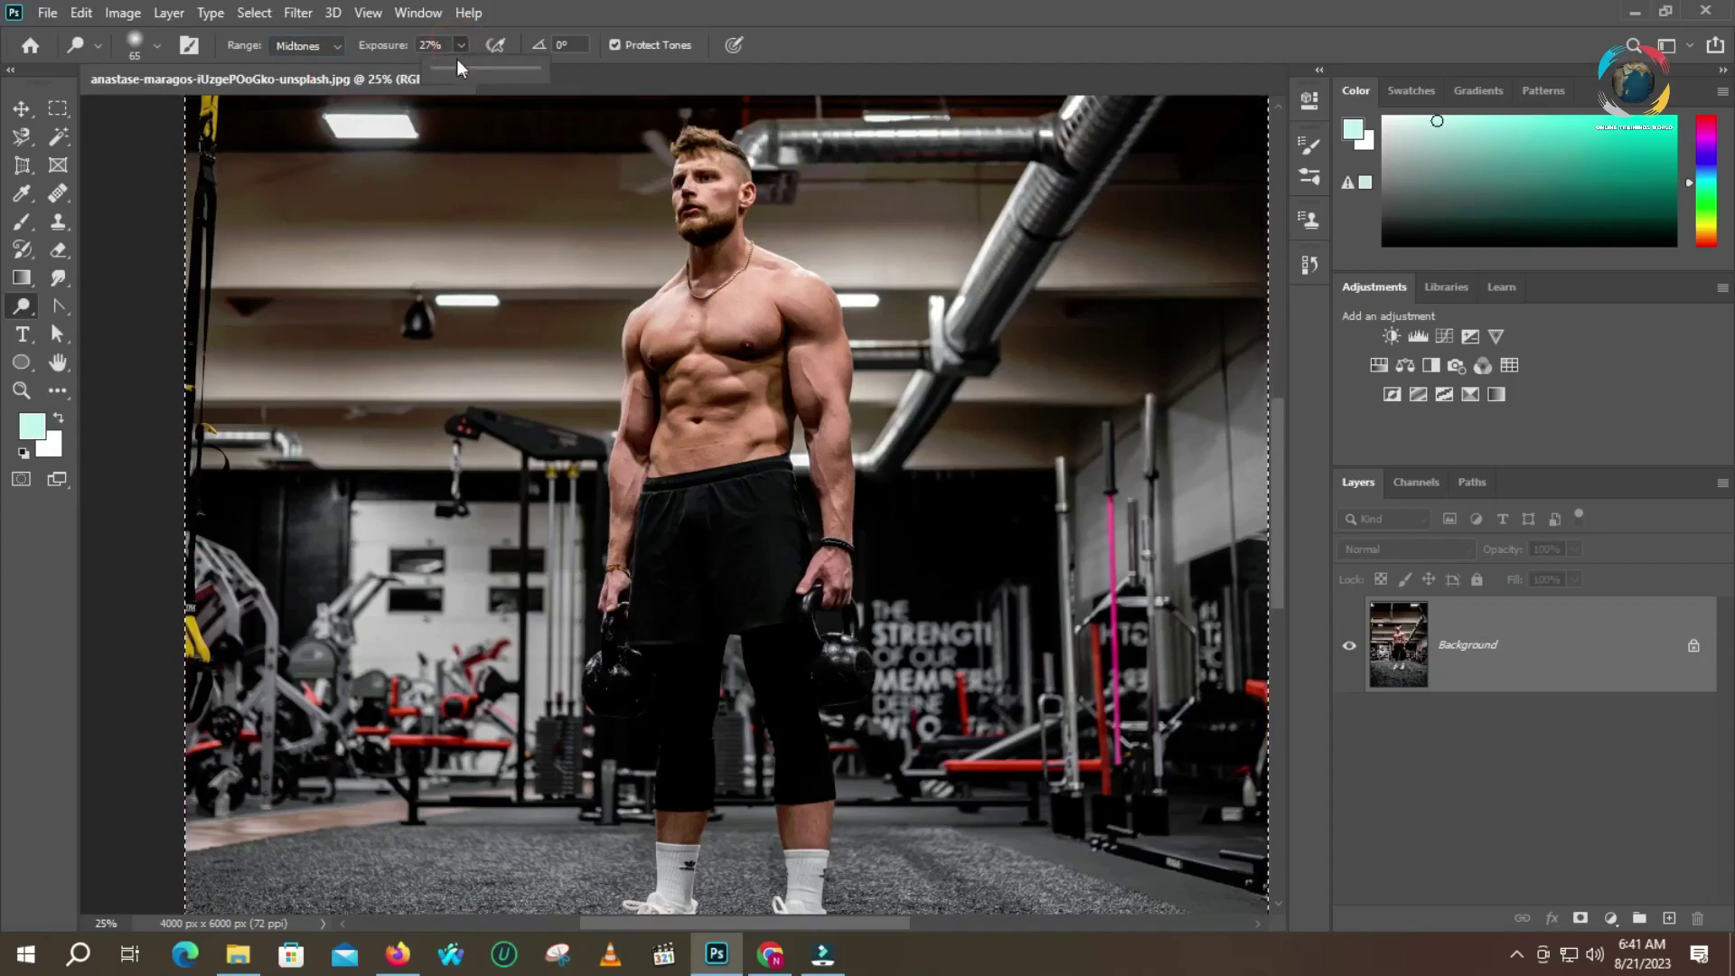
pyautogui.moveTo(458, 73); pyautogui.dragTo(488, 76)
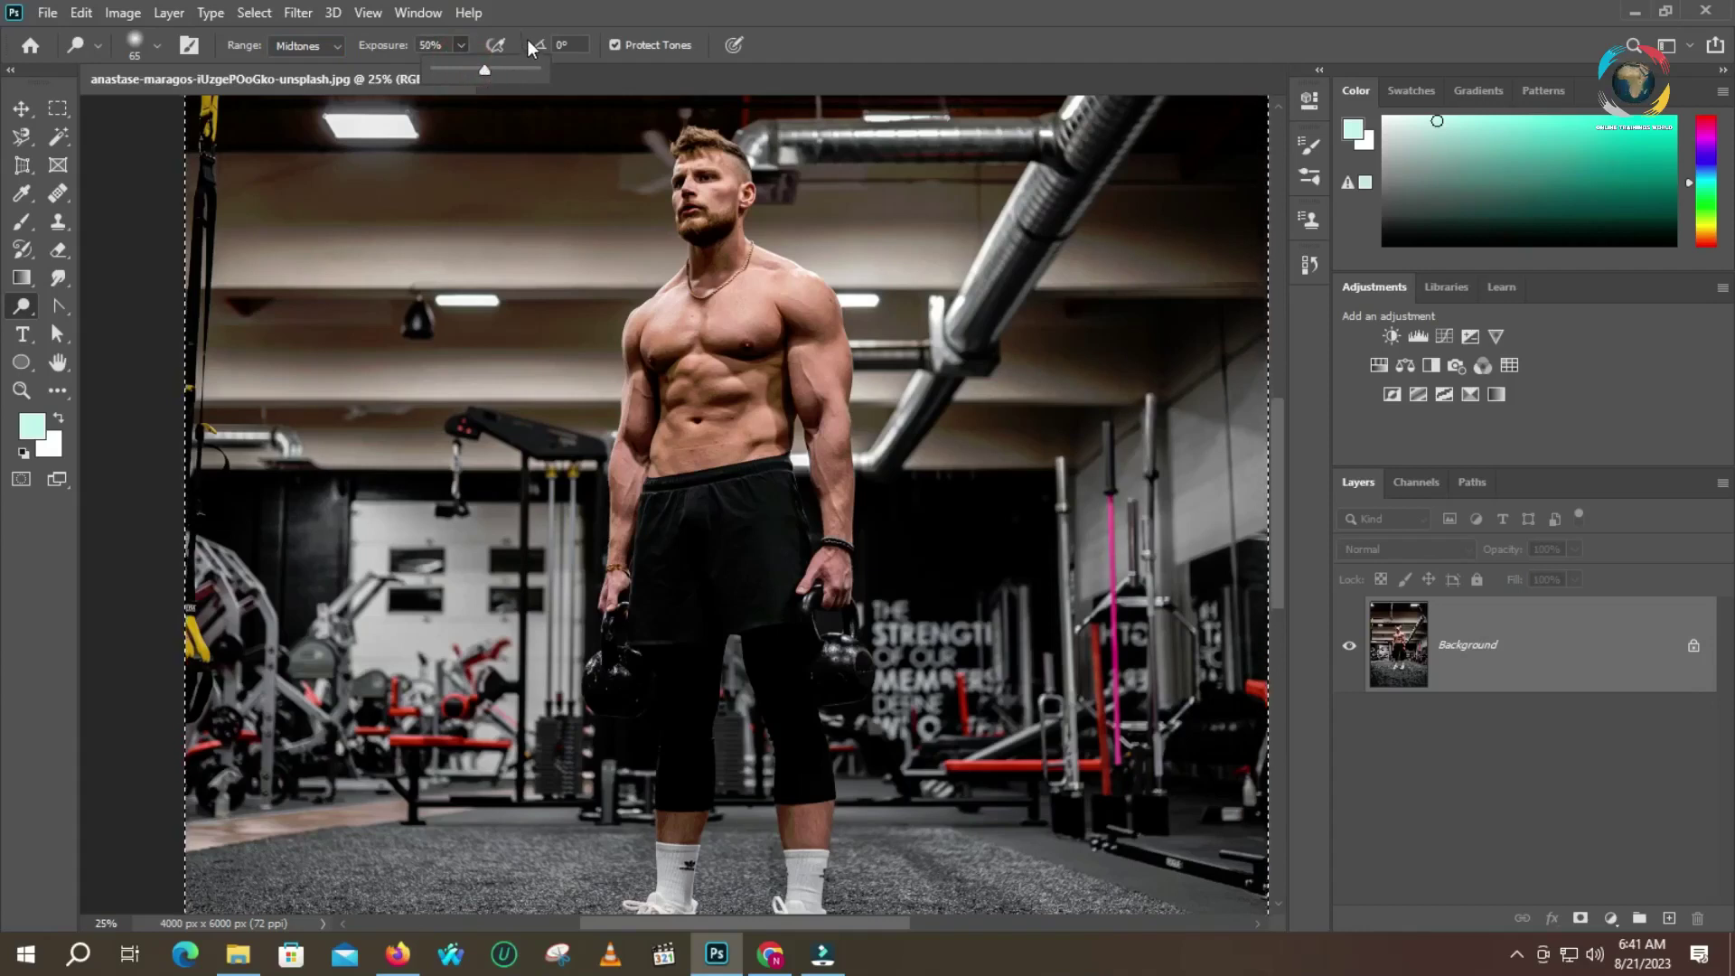
pyautogui.click(497, 46)
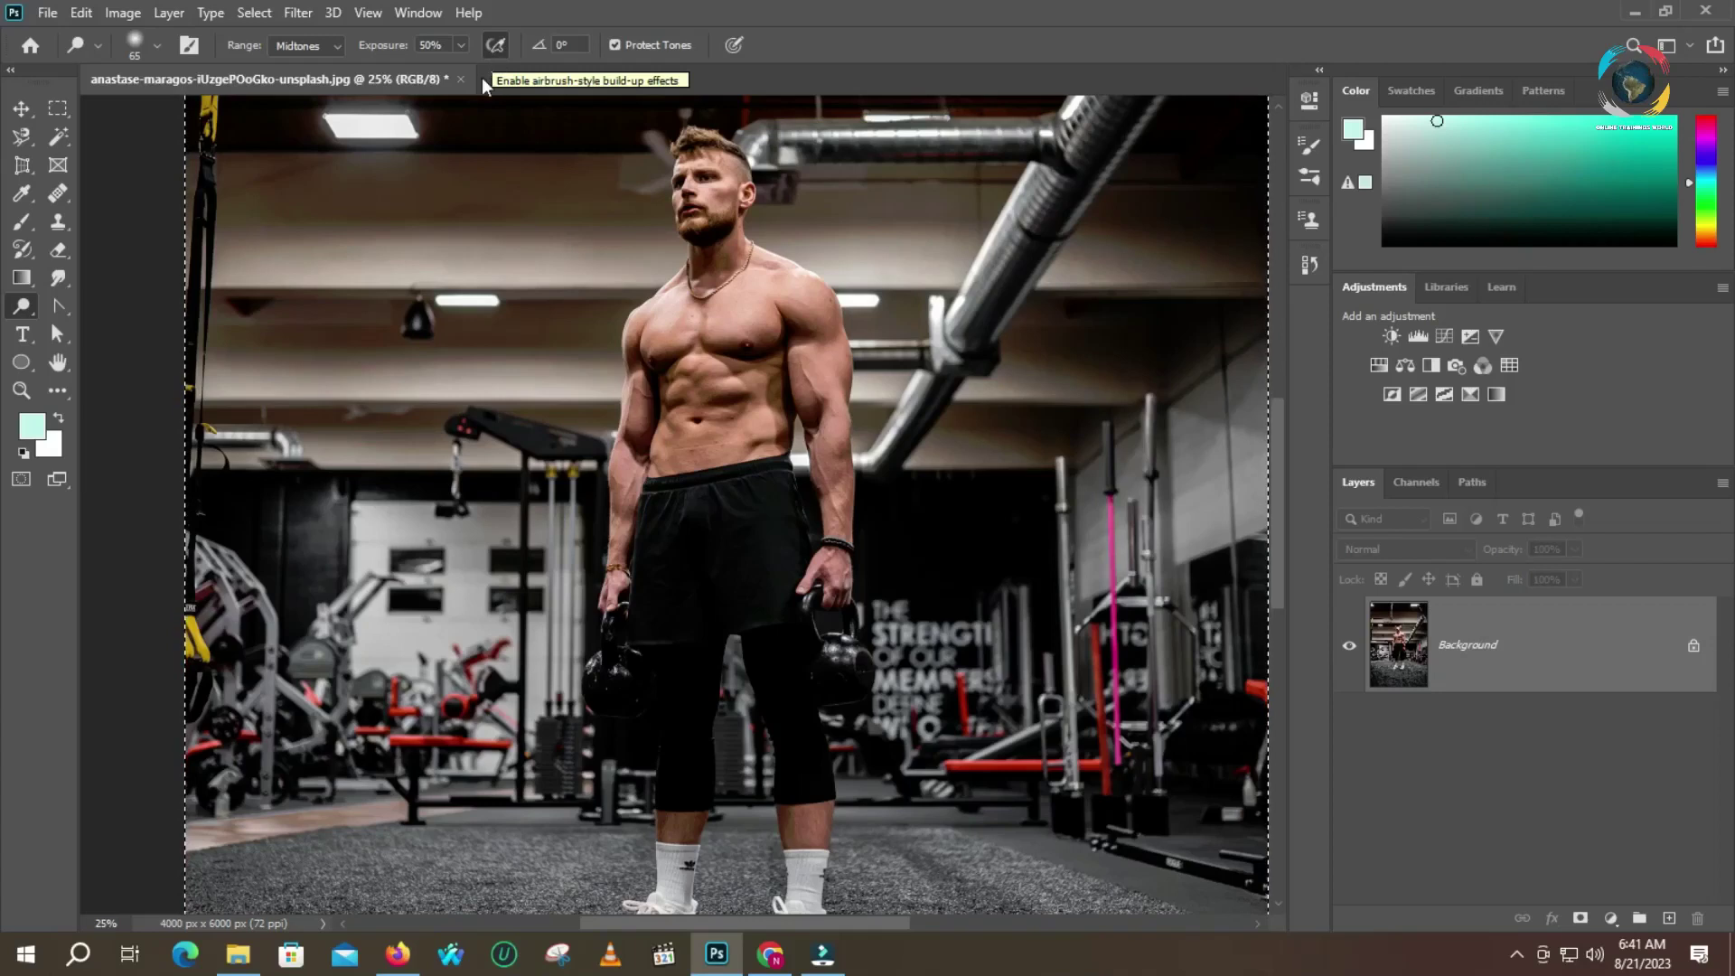
pyautogui.click(136, 40)
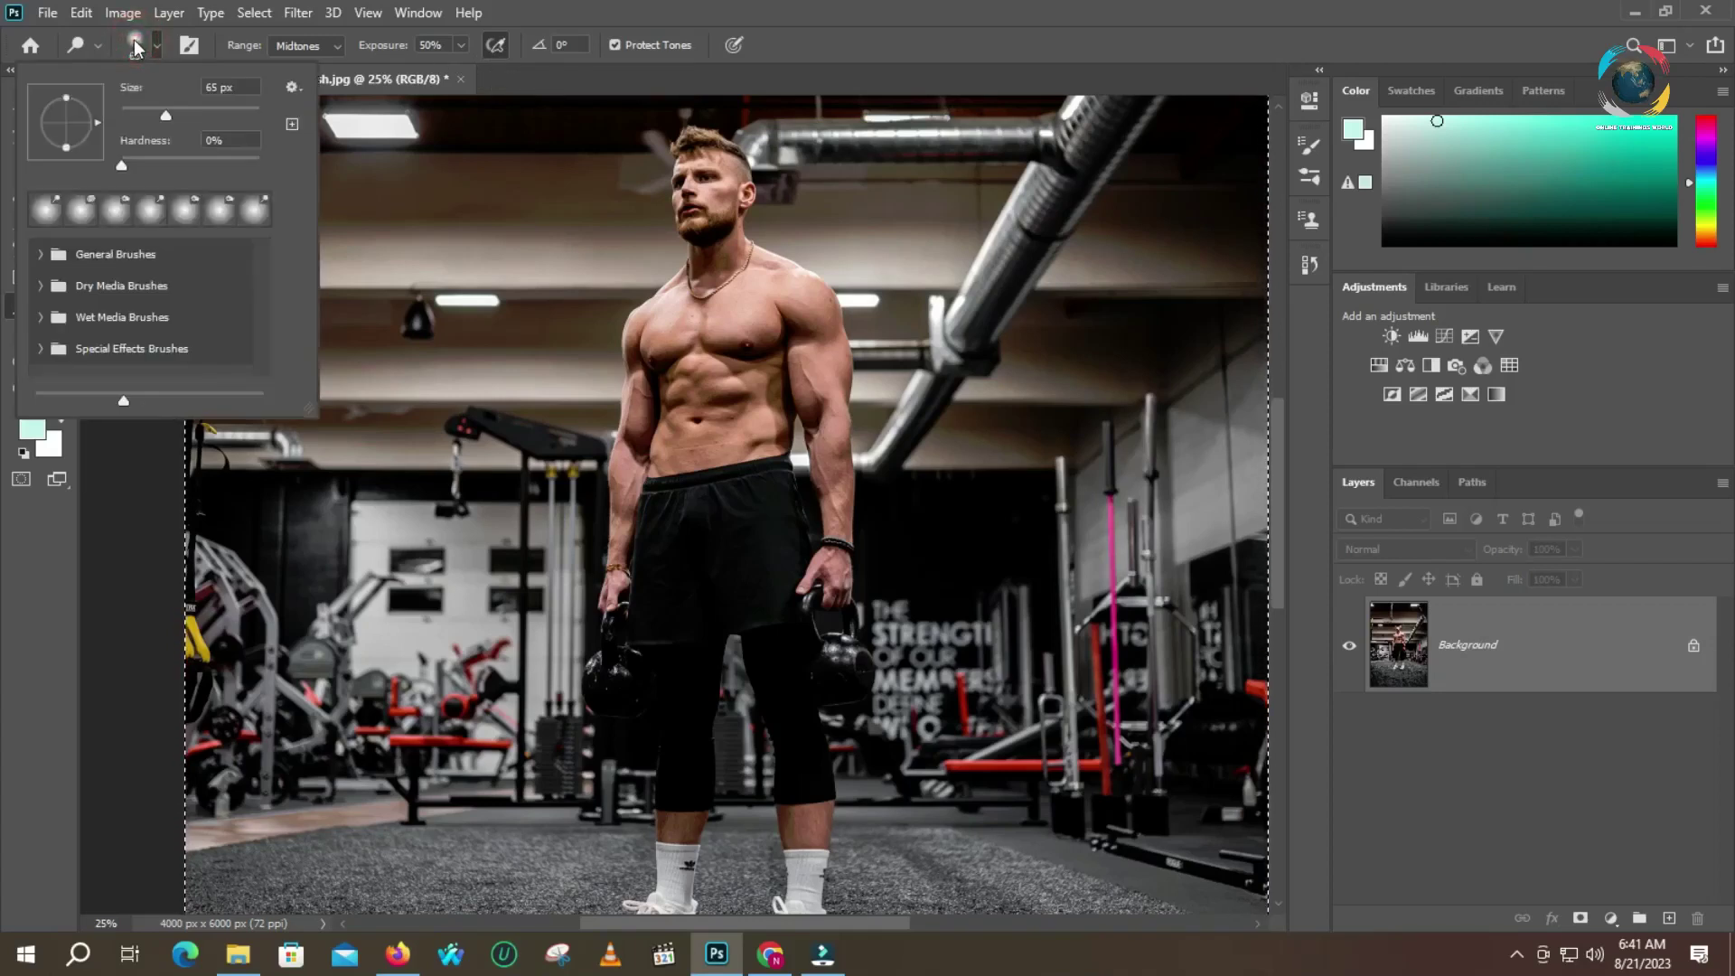
pyautogui.click(135, 40)
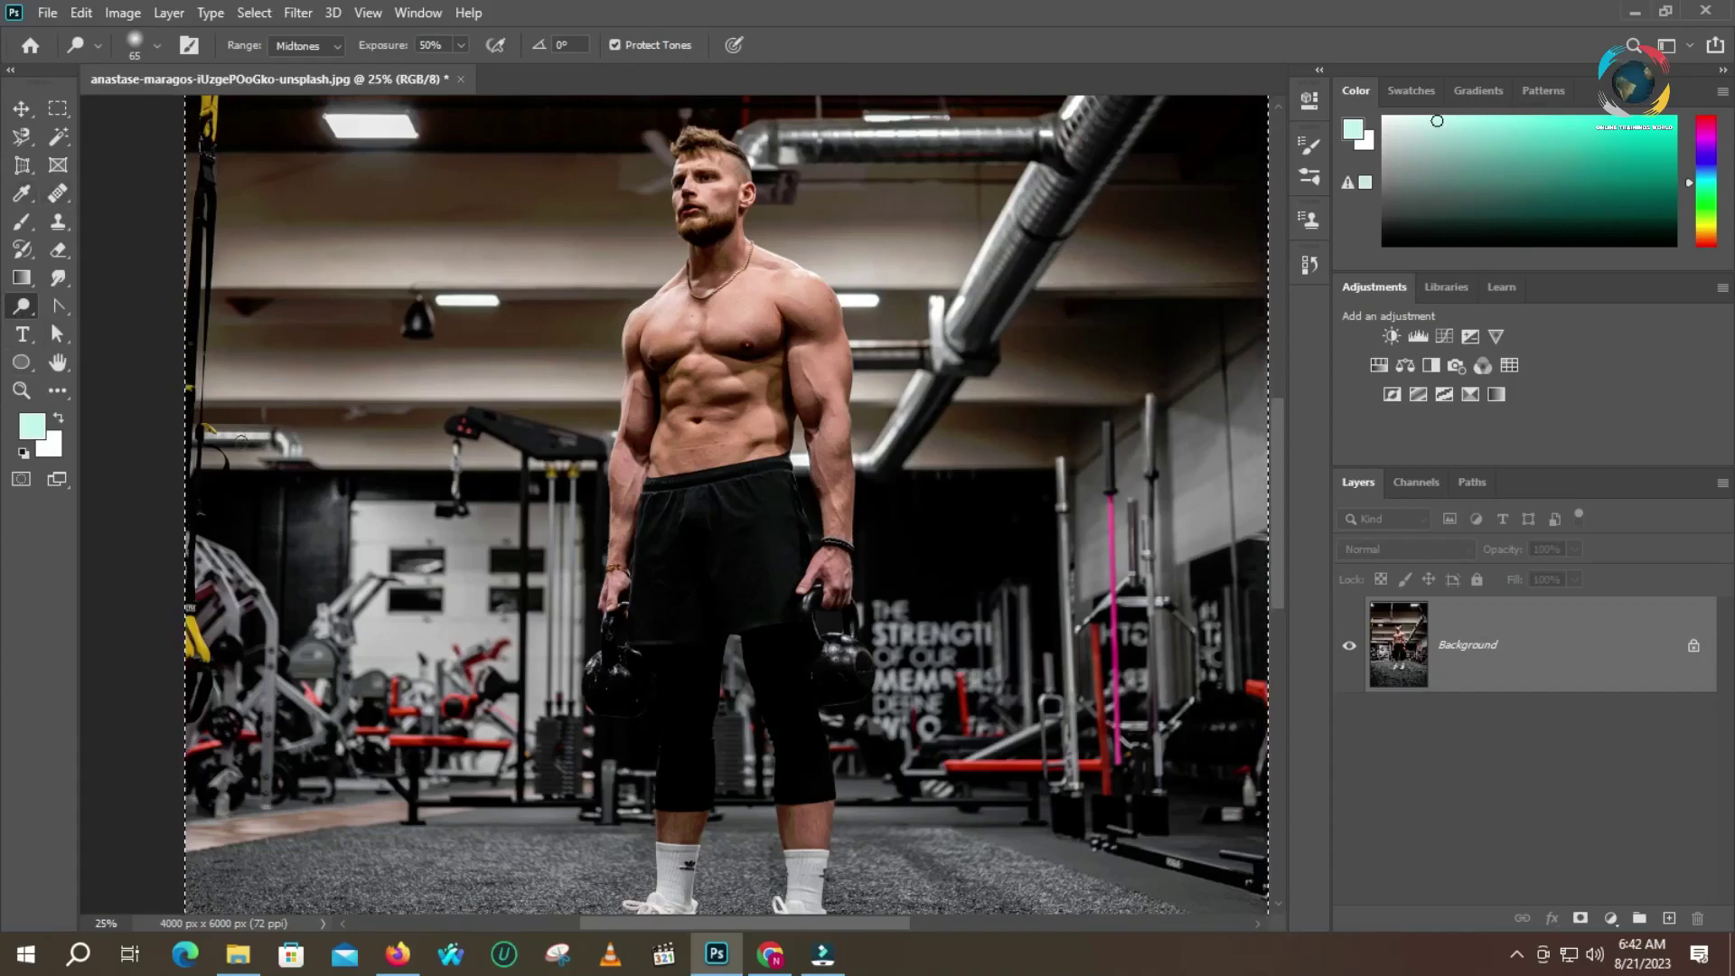
# Lighten the vein and muscle highlights along the man's left arm with the Dodge tool, using a 35 px brush
pyautogui.press('z')
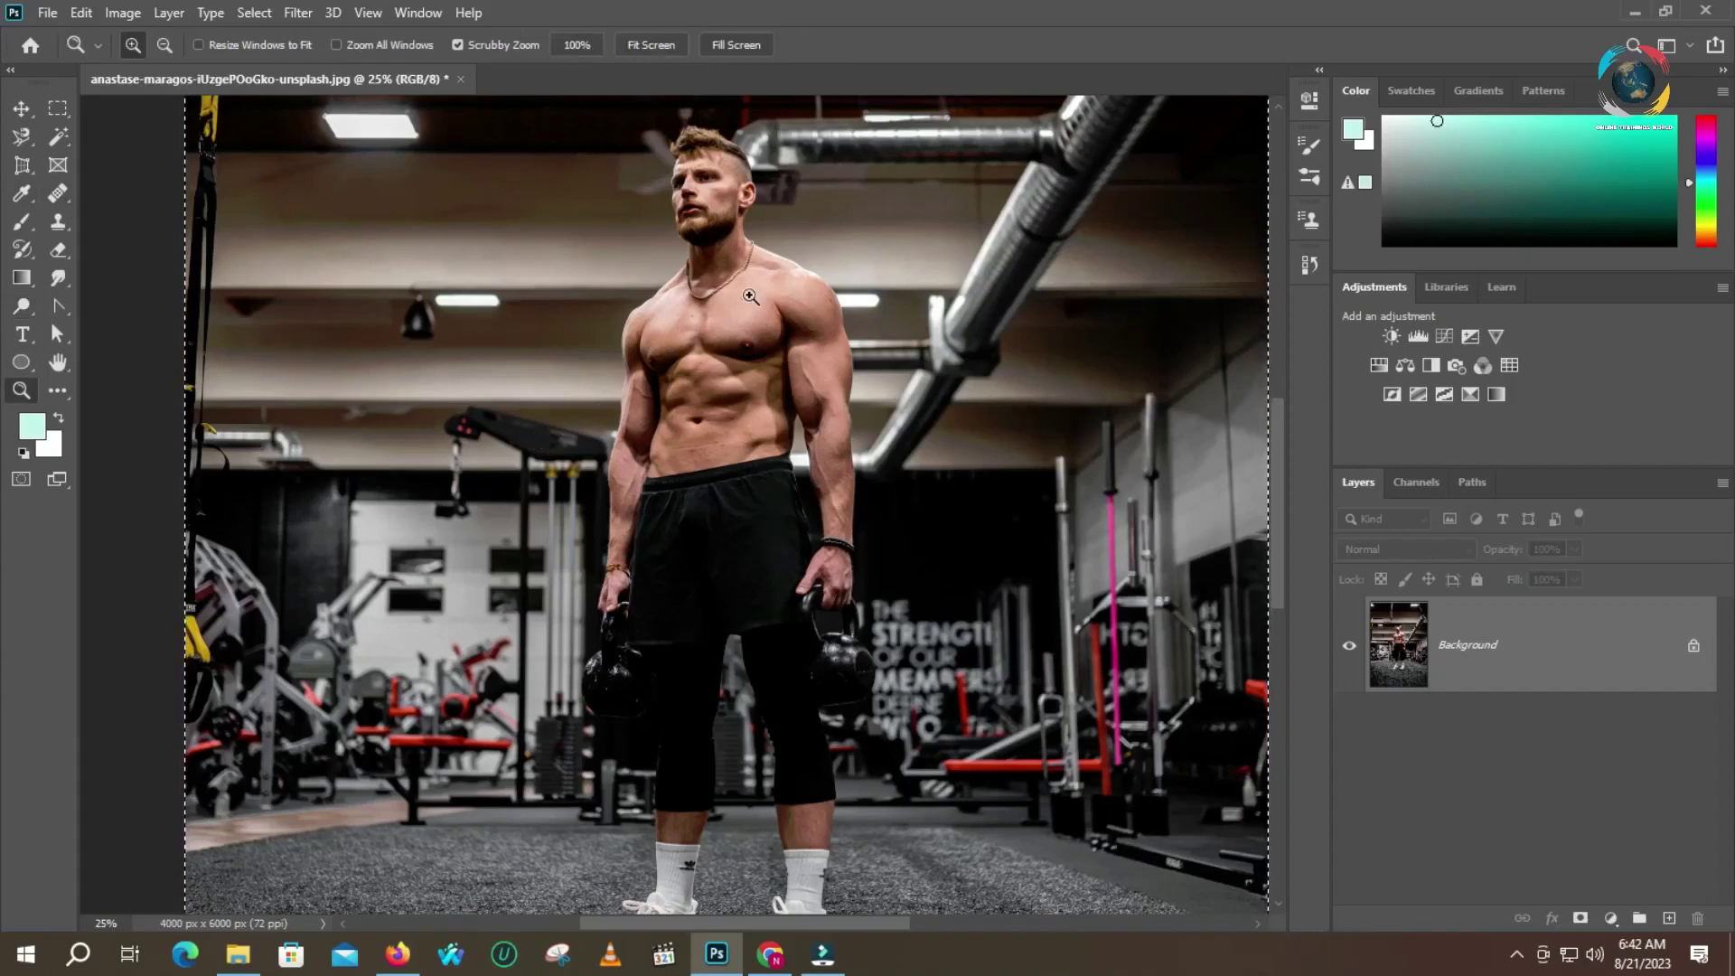
pyautogui.click(743, 323)
pyautogui.click(800, 316)
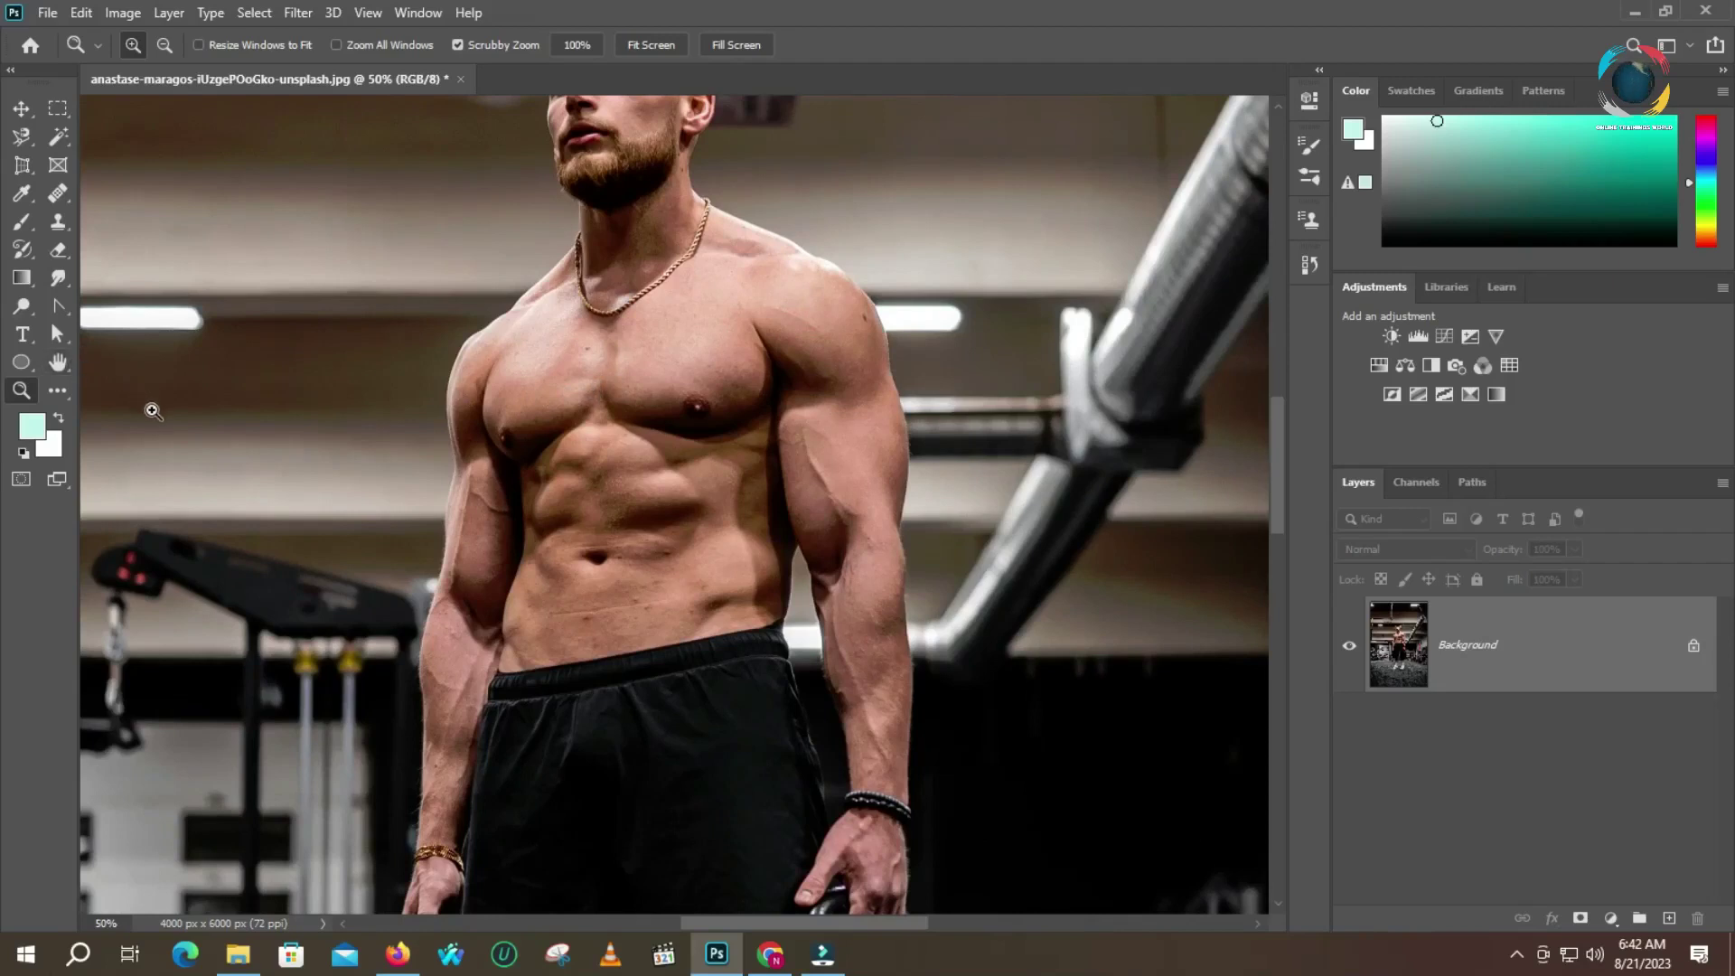
pyautogui.click(24, 313)
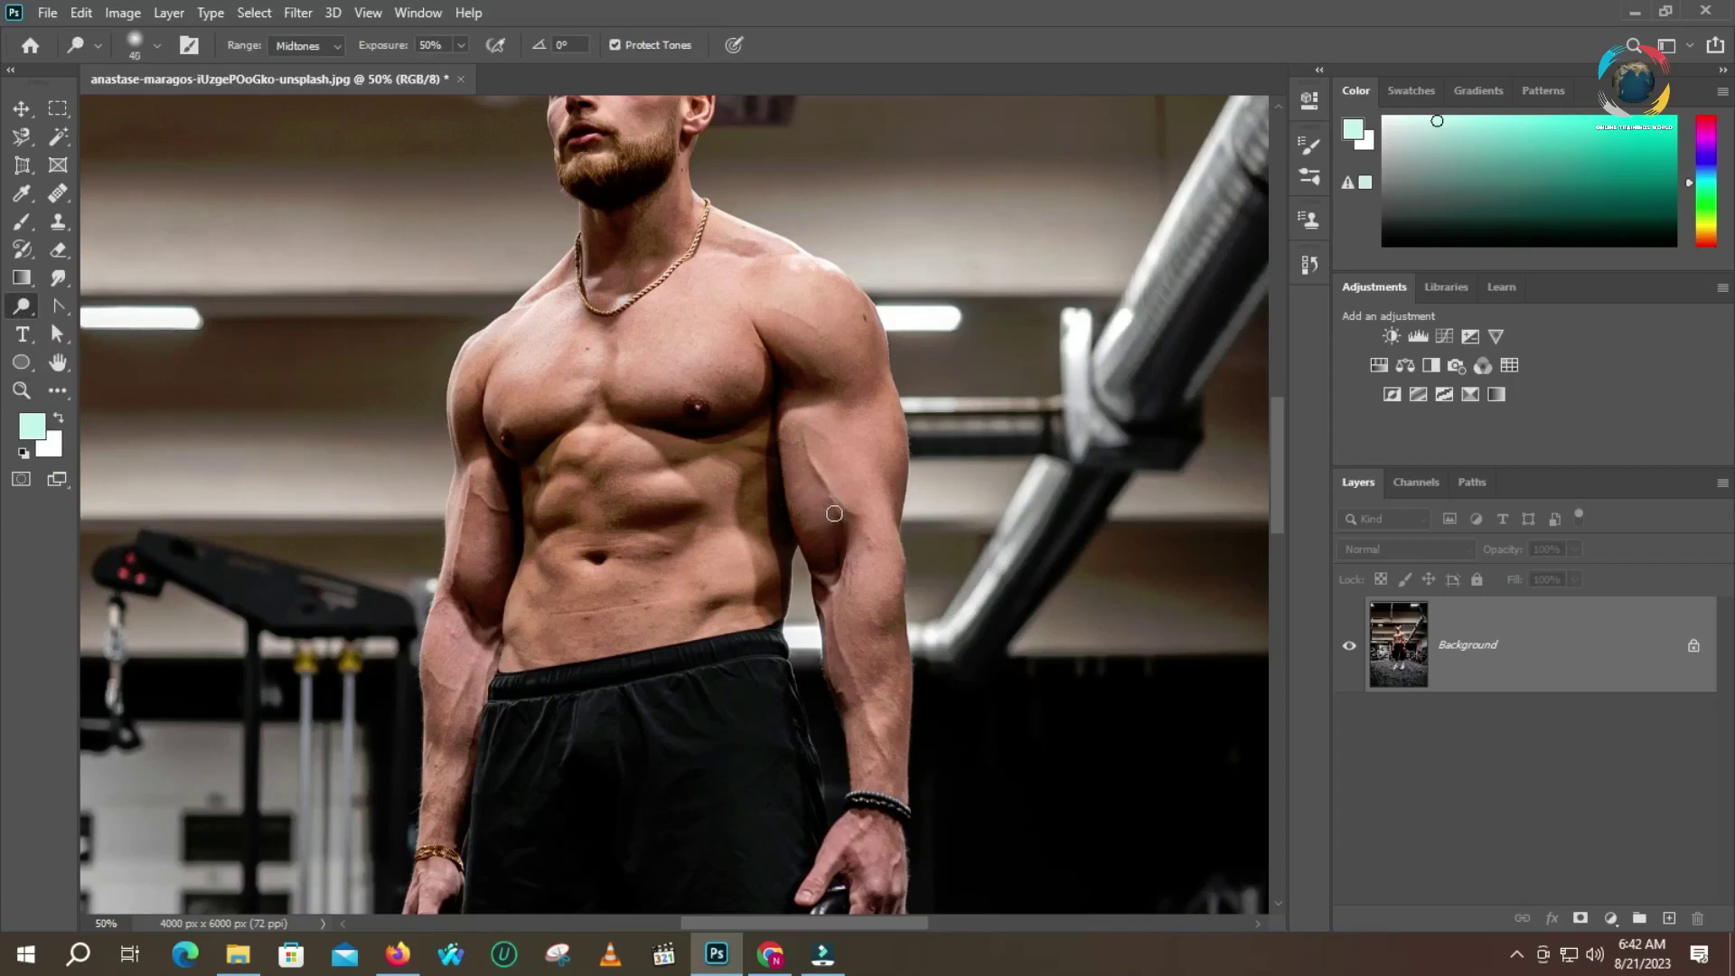
pyautogui.click(803, 432)
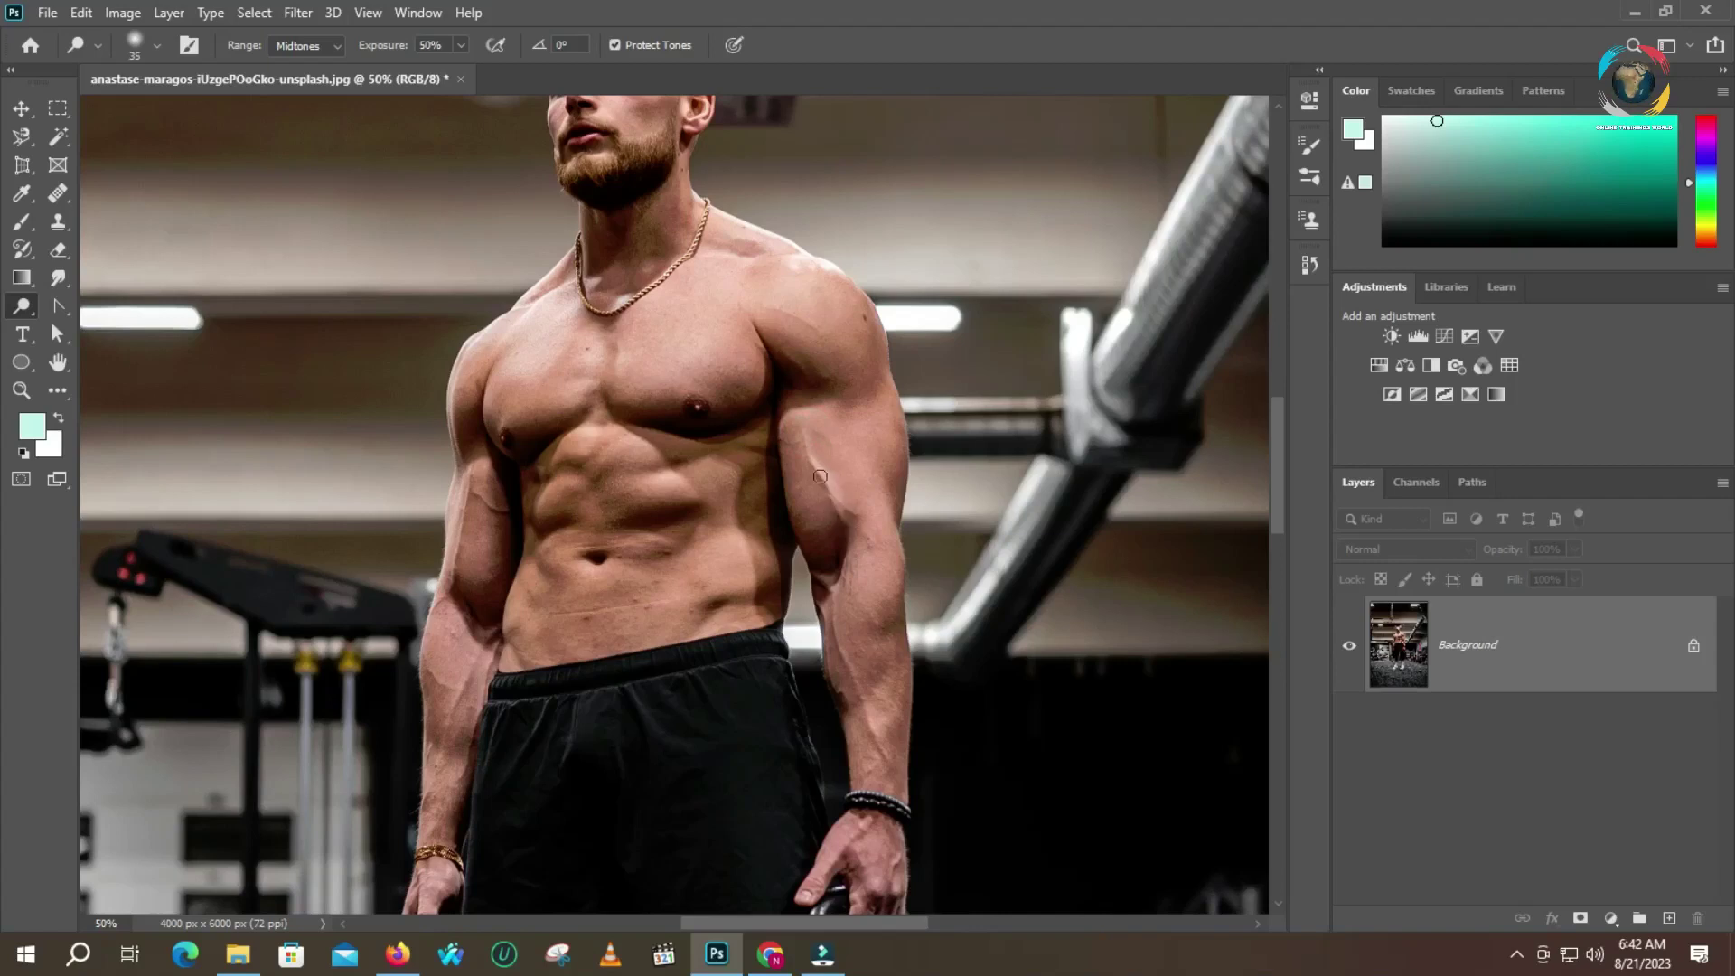
pyautogui.moveTo(834, 504)
pyautogui.mouseDown()
pyautogui.moveTo(858, 530)
pyautogui.moveTo(823, 604)
pyautogui.moveTo(817, 578)
pyautogui.moveTo(837, 662)
pyautogui.moveTo(840, 644)
pyautogui.moveTo(873, 691)
pyautogui.moveTo(865, 727)
pyautogui.mouseUp()
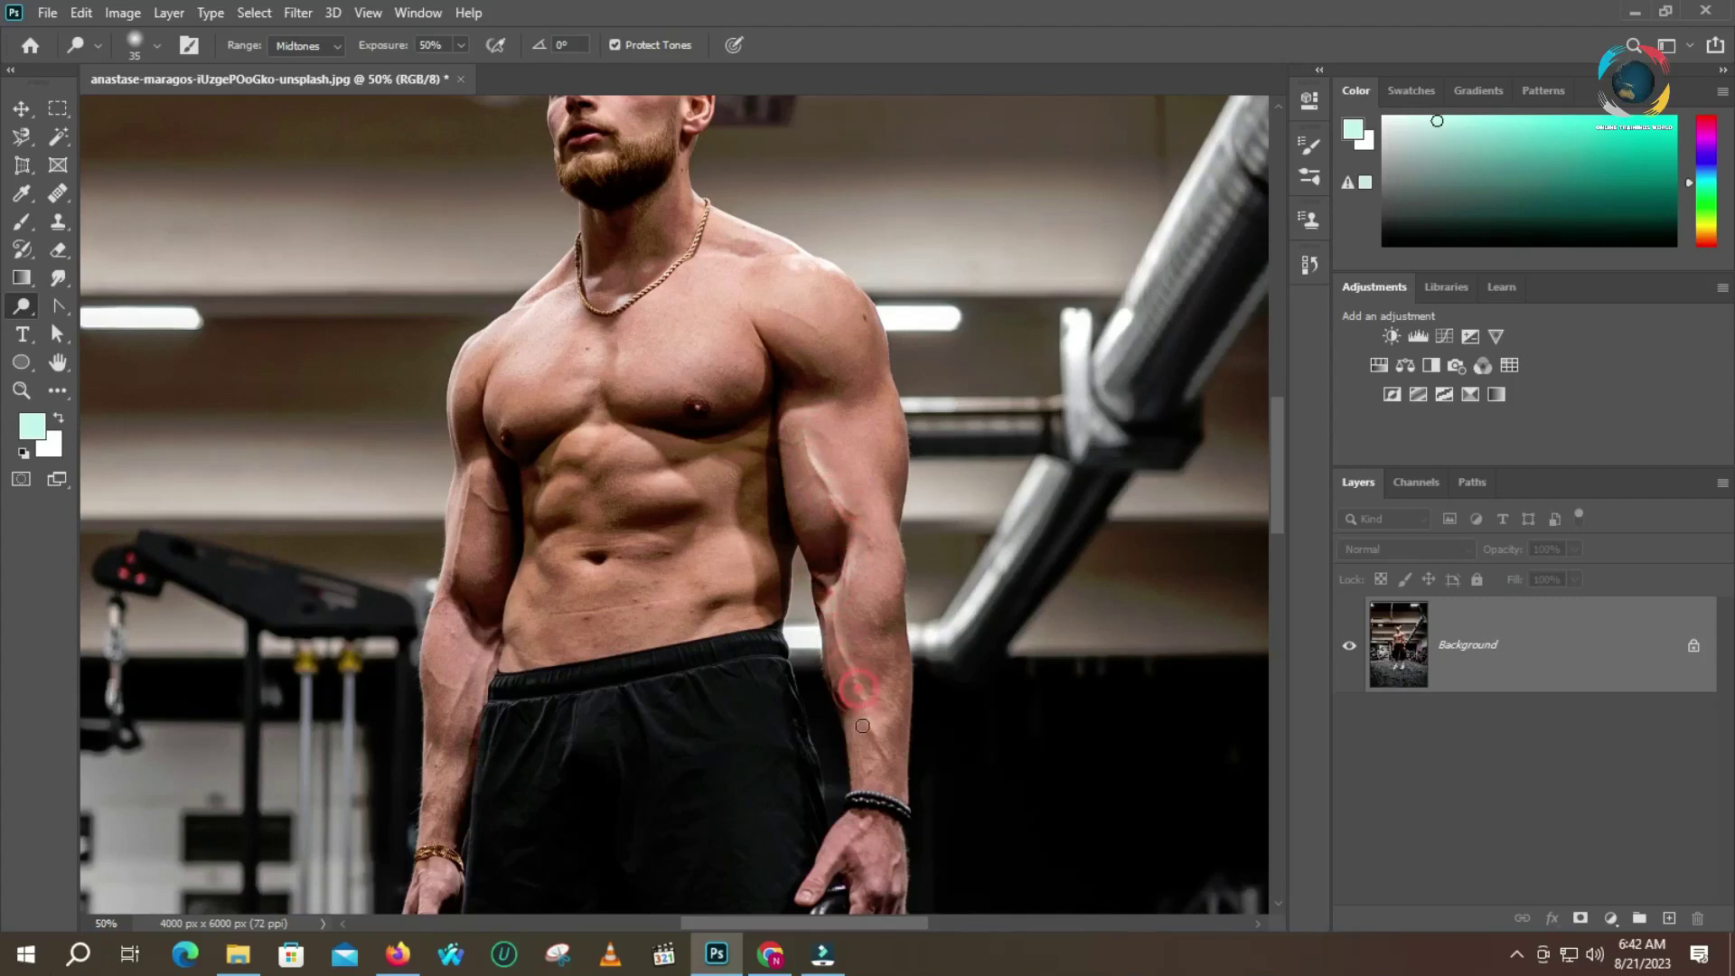
pyautogui.click(873, 735)
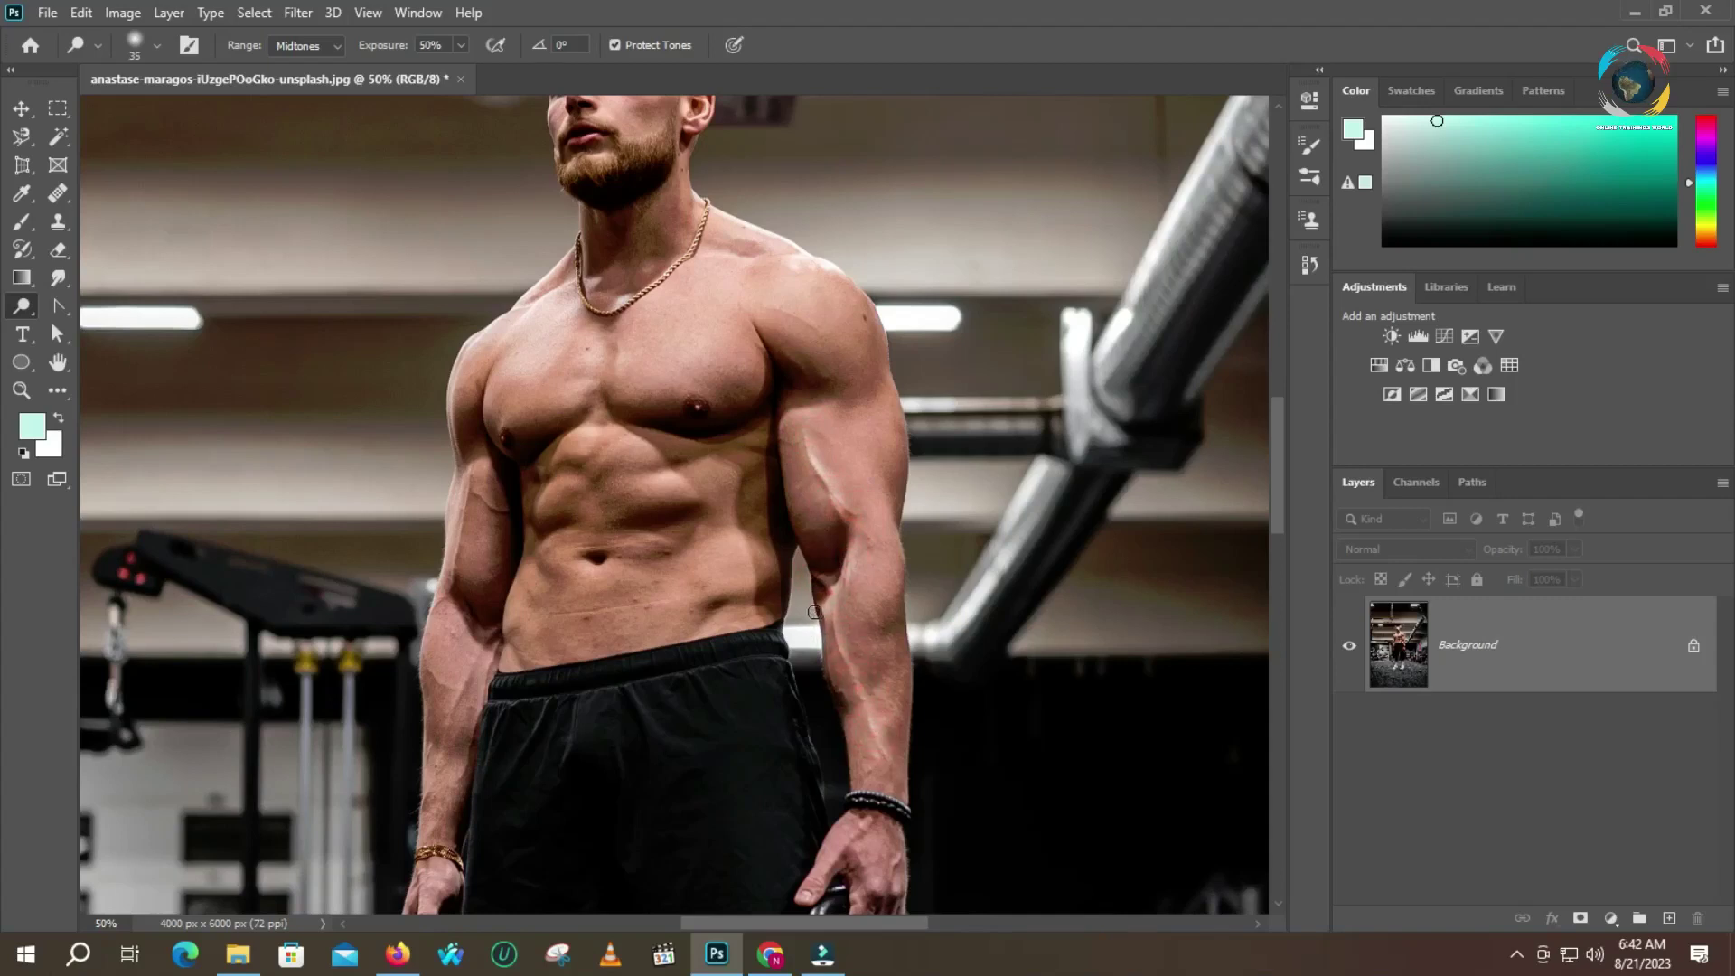
pyautogui.click(830, 670)
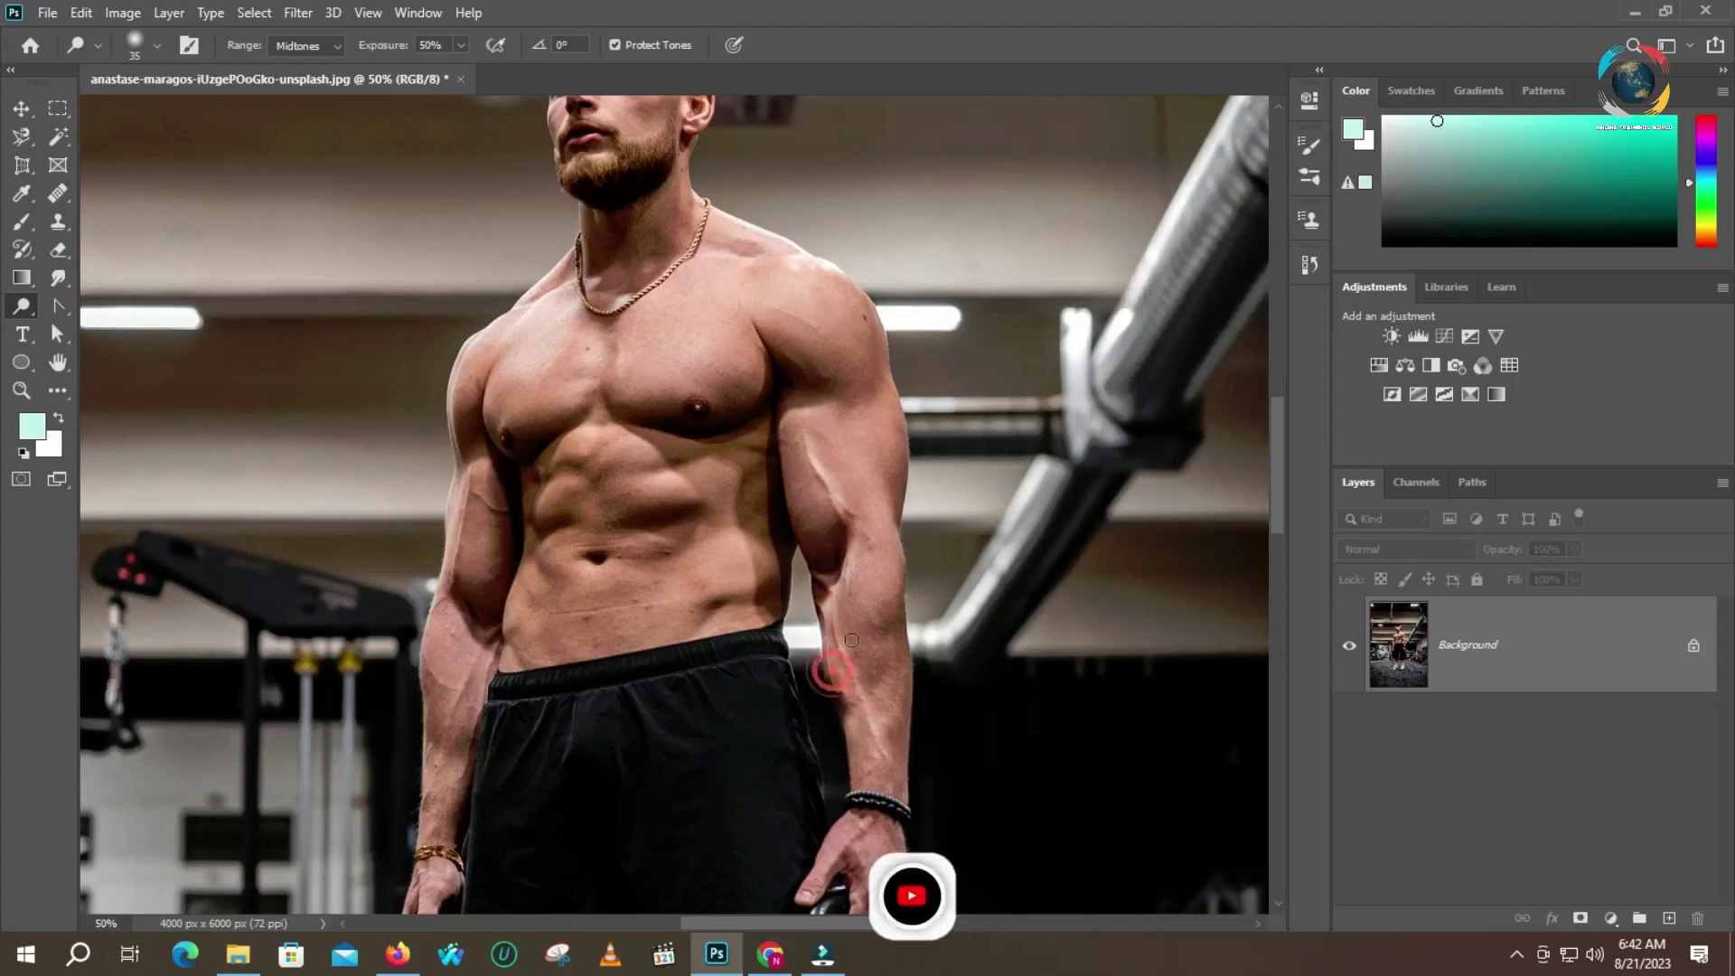
pyautogui.moveTo(835, 524)
pyautogui.mouseDown()
pyautogui.moveTo(825, 561)
pyautogui.moveTo(836, 533)
pyautogui.moveTo(857, 574)
pyautogui.moveTo(859, 556)
pyautogui.moveTo(877, 732)
pyautogui.moveTo(884, 575)
pyautogui.moveTo(899, 680)
pyautogui.moveTo(893, 587)
pyautogui.moveTo(806, 453)
pyautogui.moveTo(809, 579)
pyautogui.moveTo(831, 503)
pyautogui.moveTo(813, 529)
pyautogui.moveTo(827, 574)
pyautogui.moveTo(841, 543)
pyautogui.moveTo(851, 472)
pyautogui.moveTo(841, 488)
pyautogui.moveTo(868, 542)
pyautogui.moveTo(845, 470)
pyautogui.moveTo(867, 441)
pyautogui.moveTo(856, 451)
pyautogui.mouseUp()
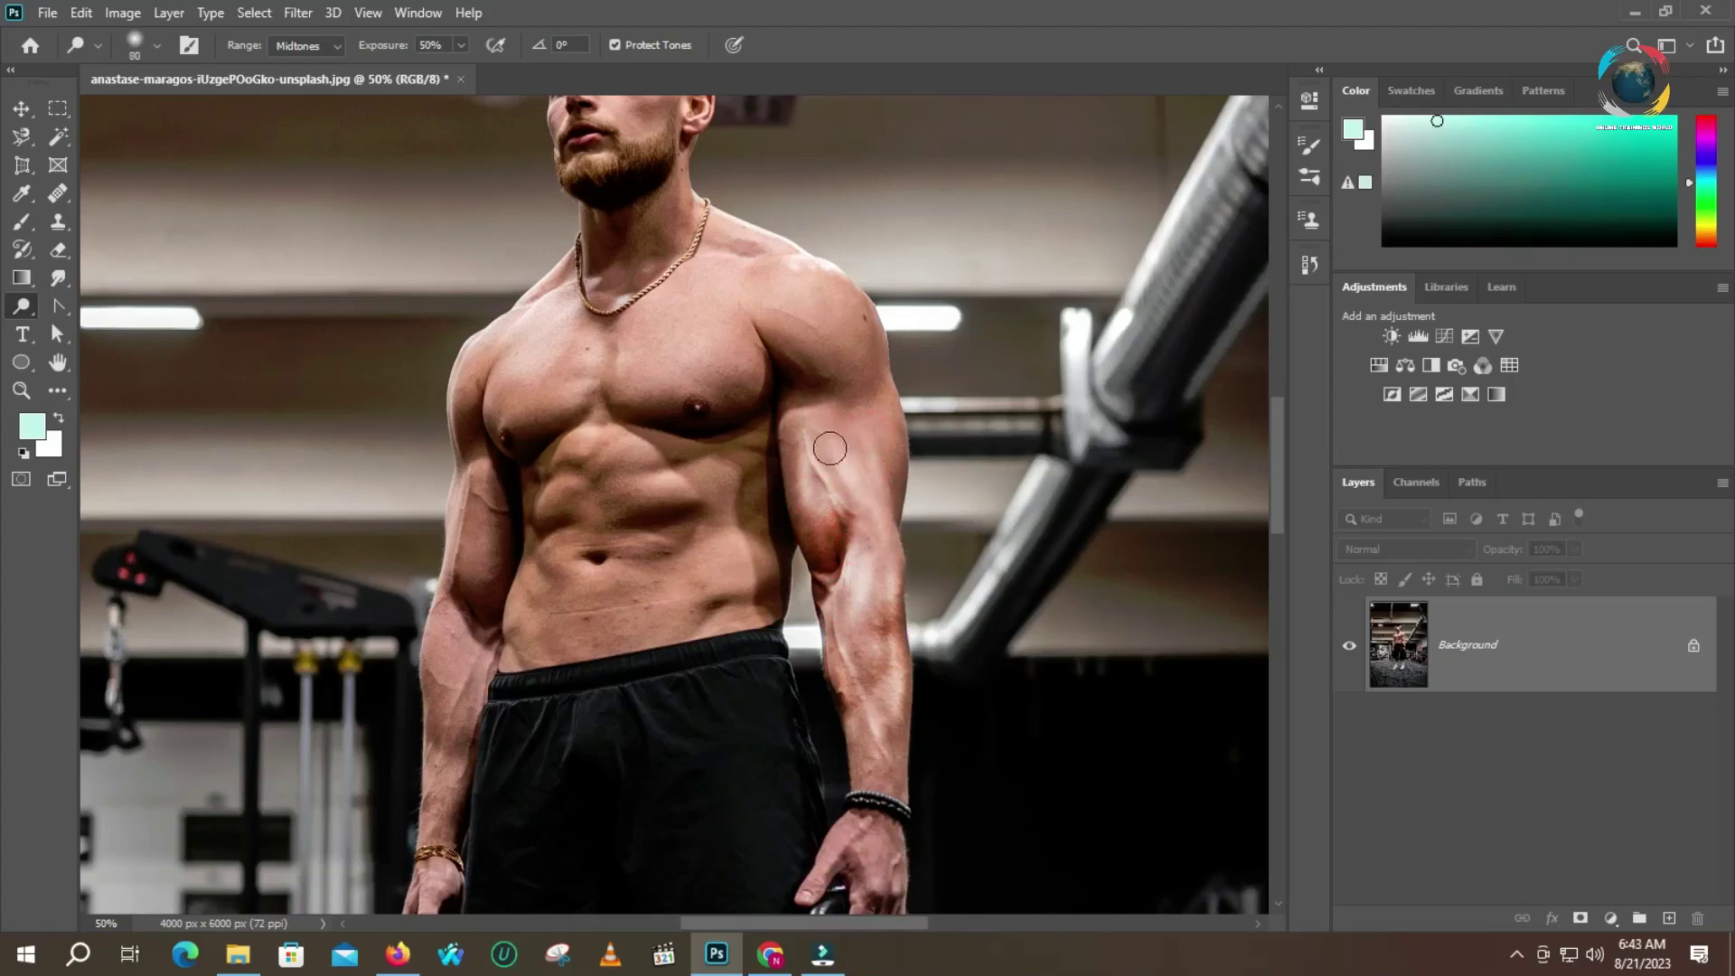
# Dodge the man's left upper arm and forearm more broadly with an 80 to 90 px brush
pyautogui.moveTo(830, 436)
pyautogui.mouseDown()
pyautogui.moveTo(865, 531)
pyautogui.moveTo(875, 471)
pyautogui.moveTo(890, 598)
pyautogui.moveTo(824, 633)
pyautogui.moveTo(822, 556)
pyautogui.moveTo(873, 667)
pyautogui.mouseUp()
pyautogui.moveTo(874, 610); pyautogui.dragTo(879, 748)
pyautogui.moveTo(876, 603); pyautogui.dragTo(884, 750)
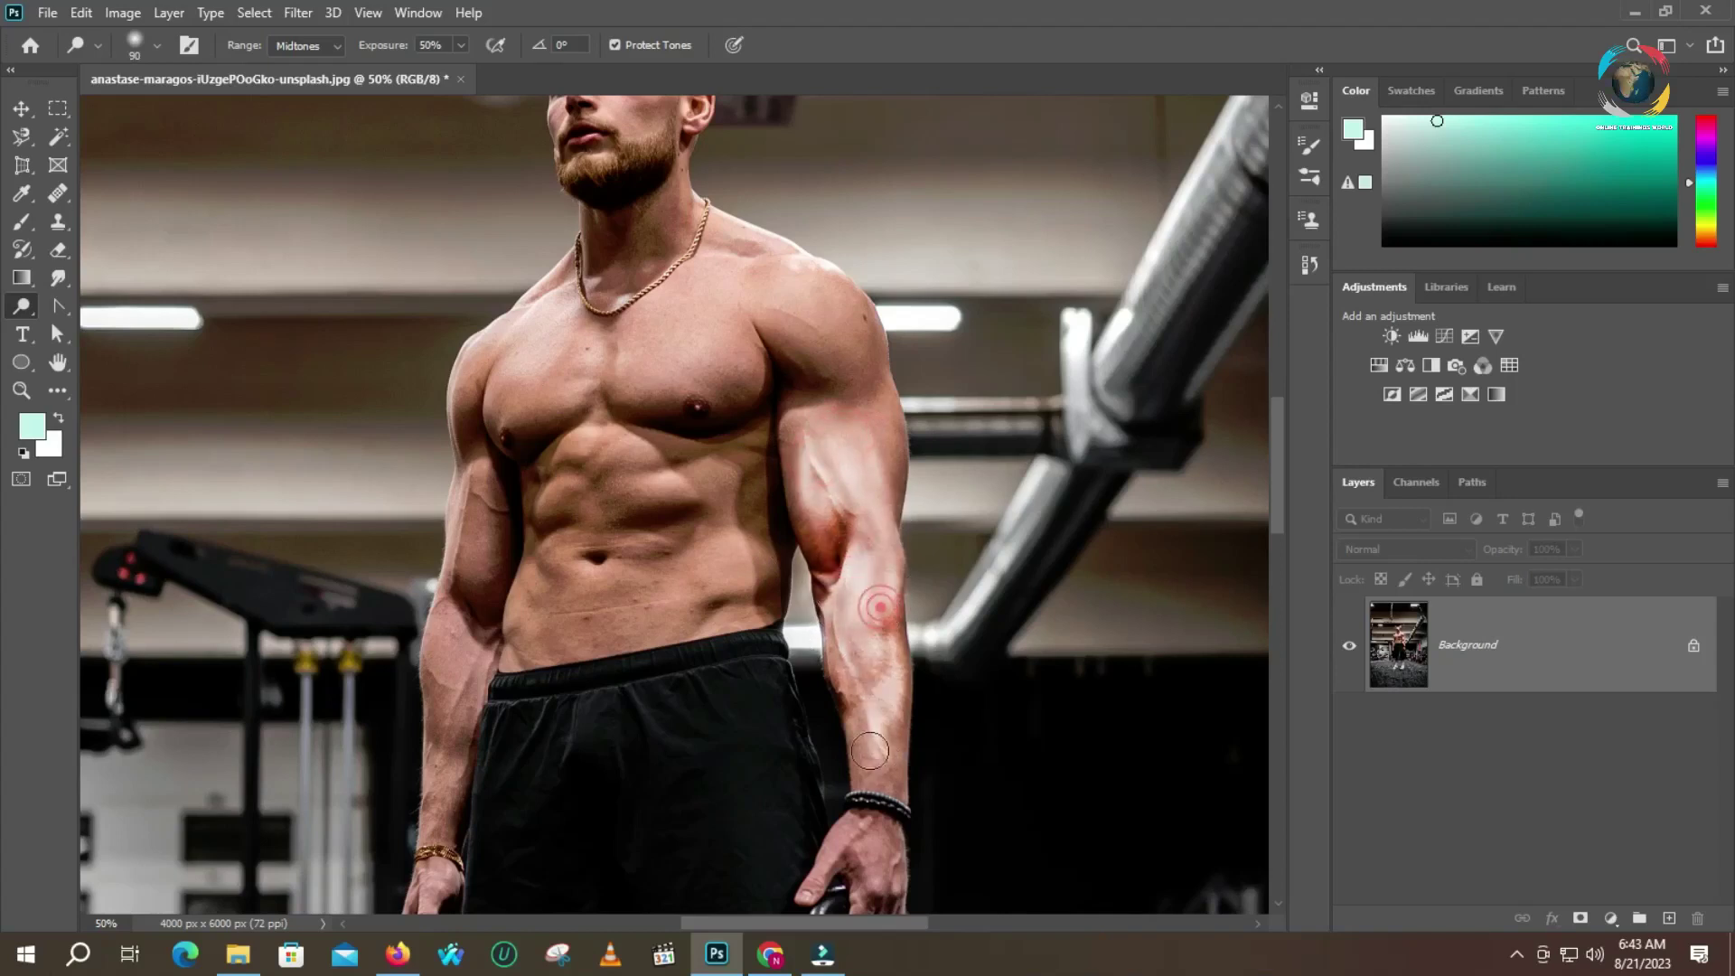
pyautogui.moveTo(798, 463); pyautogui.dragTo(830, 588)
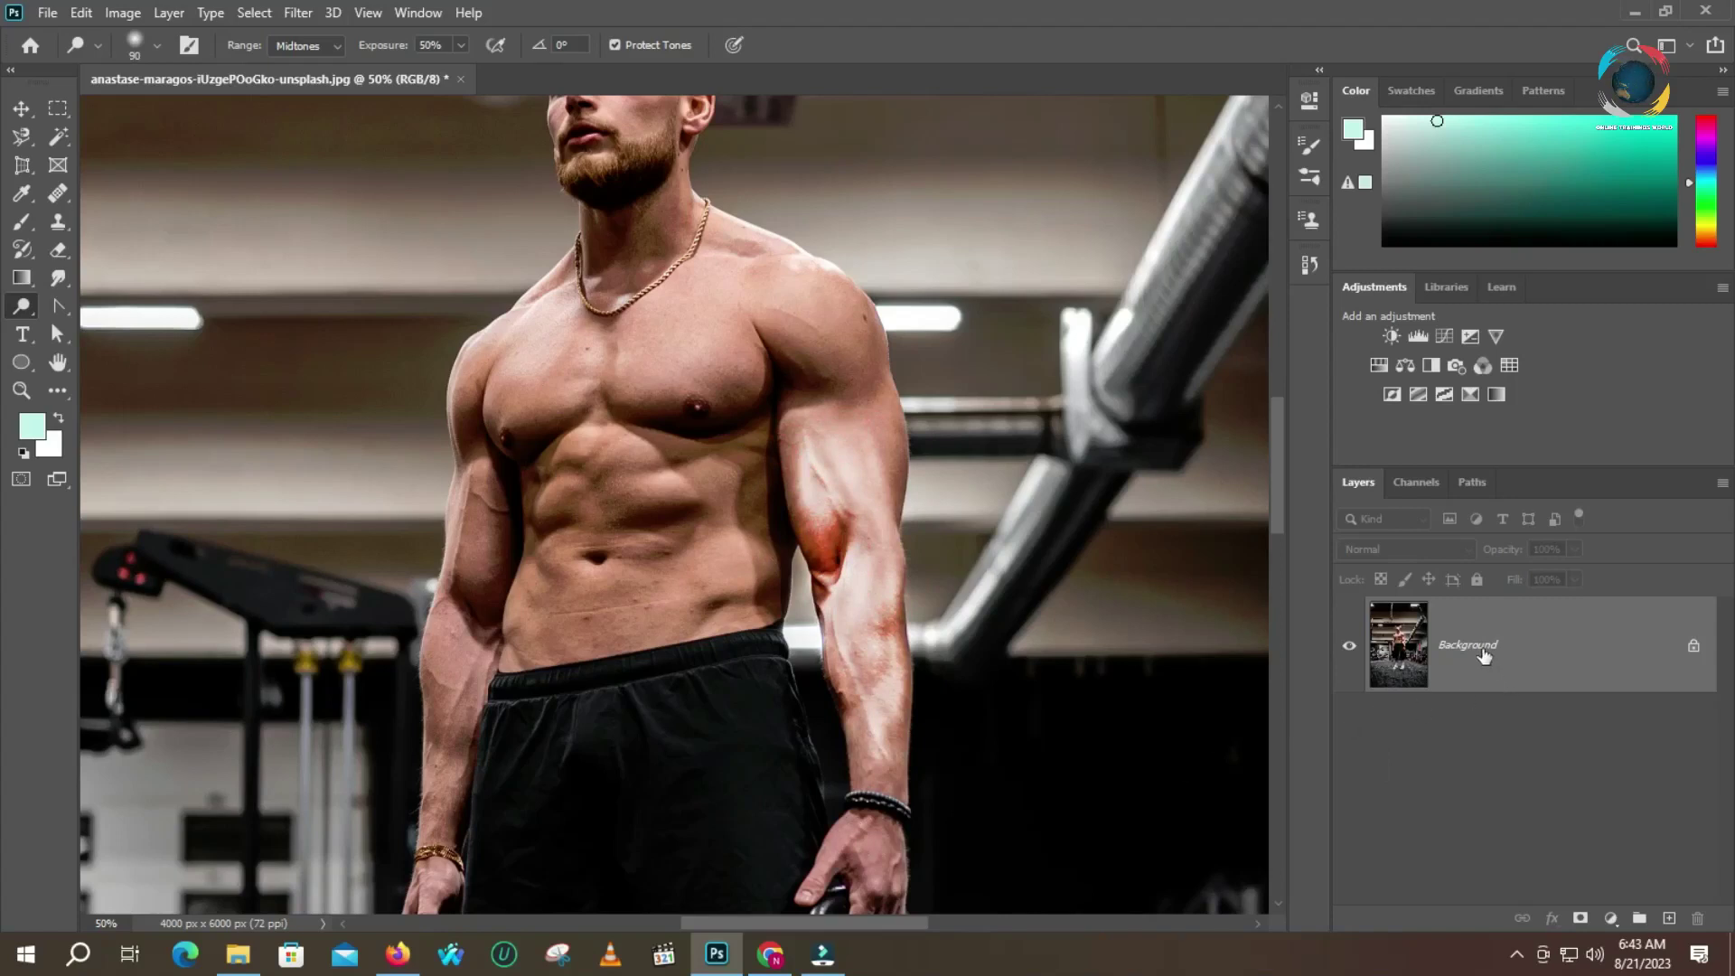
# Undo the heavy Dodge strokes on the man's left arm
pyautogui.hotkey('ctrl', 'z')
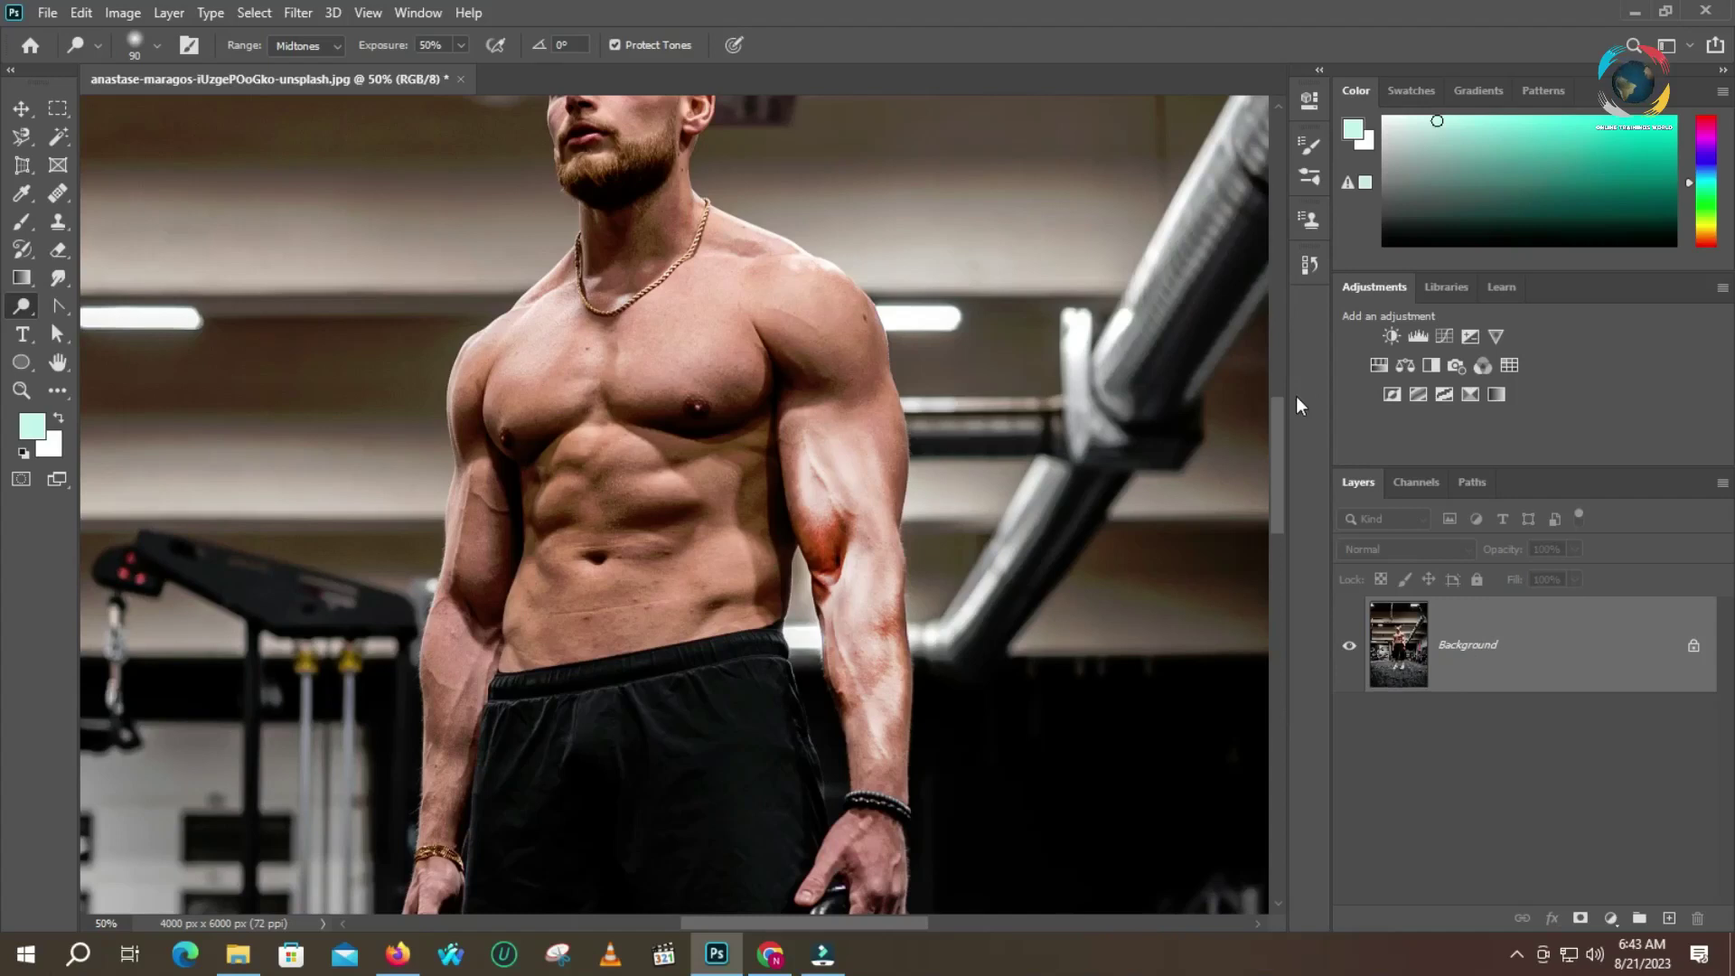
pyautogui.hotkey('ctrl', 'z')
pyautogui.hotkey('ctrl', 'z')
pyautogui.hotkey('ctrl', 'z')
pyautogui.hotkey('ctrl', 'z')
pyautogui.hotkey('ctrl', 'z')
pyautogui.hotkey('ctrl', 'z')
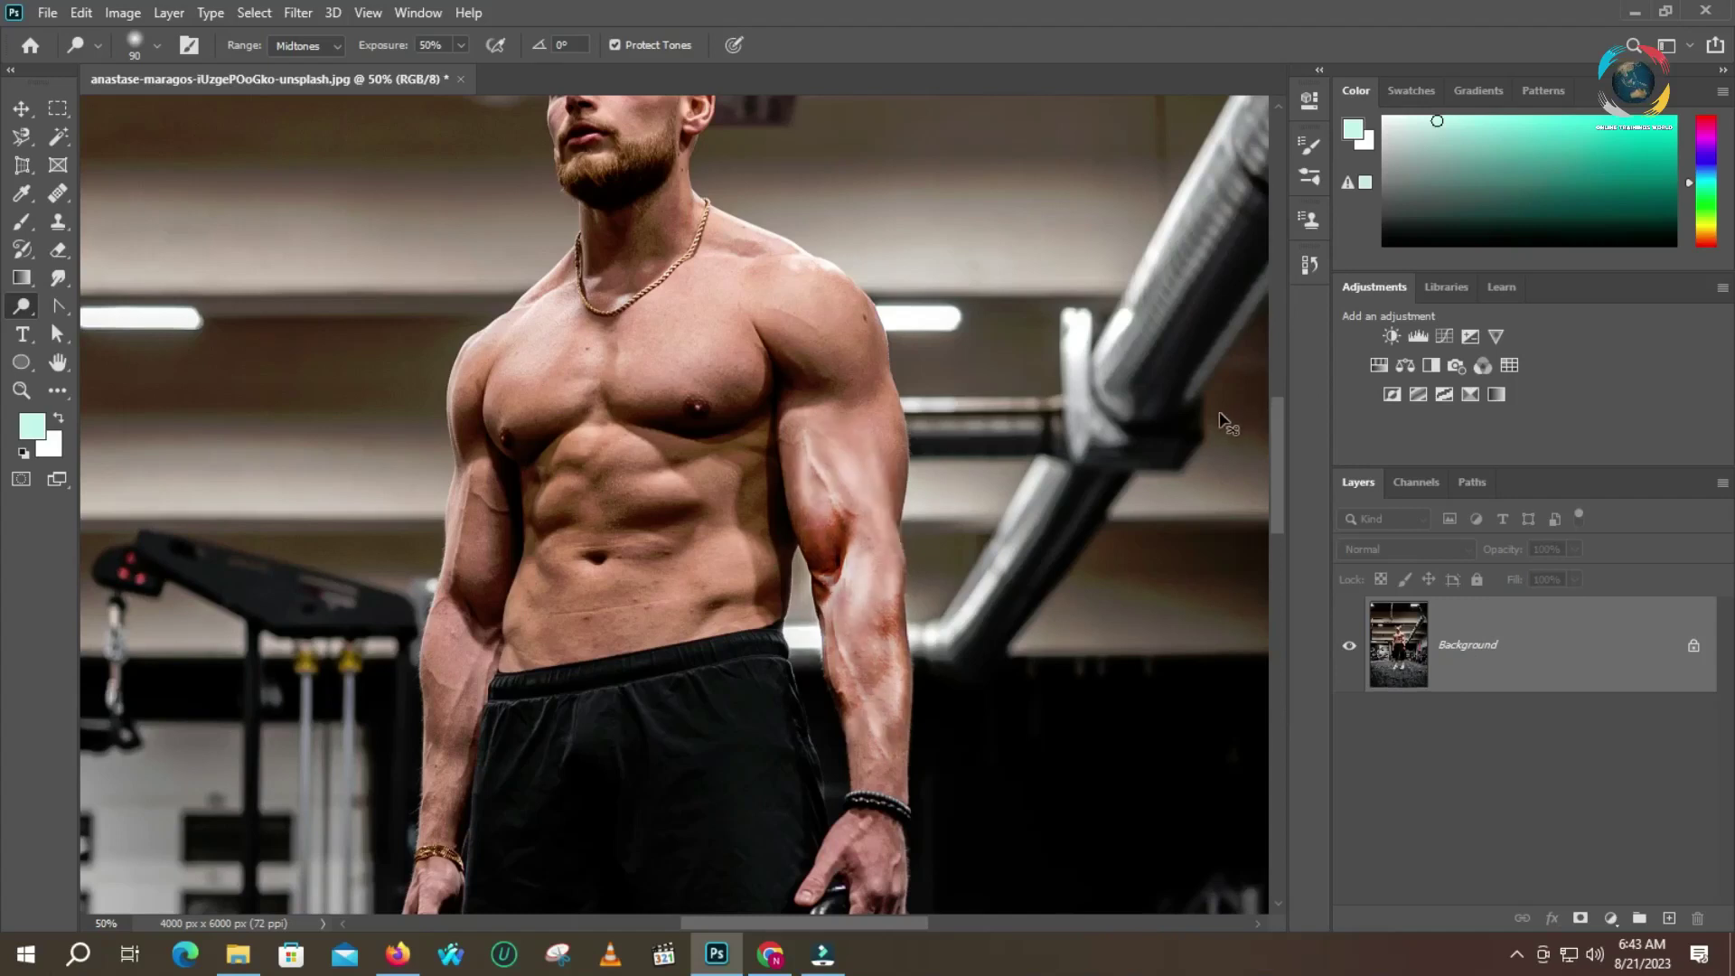
pyautogui.hotkey('ctrl', 'z')
pyautogui.hotkey('ctrl', 'z')
pyautogui.hotkey('ctrl', 'z')
pyautogui.hotkey('ctrl', 'z')
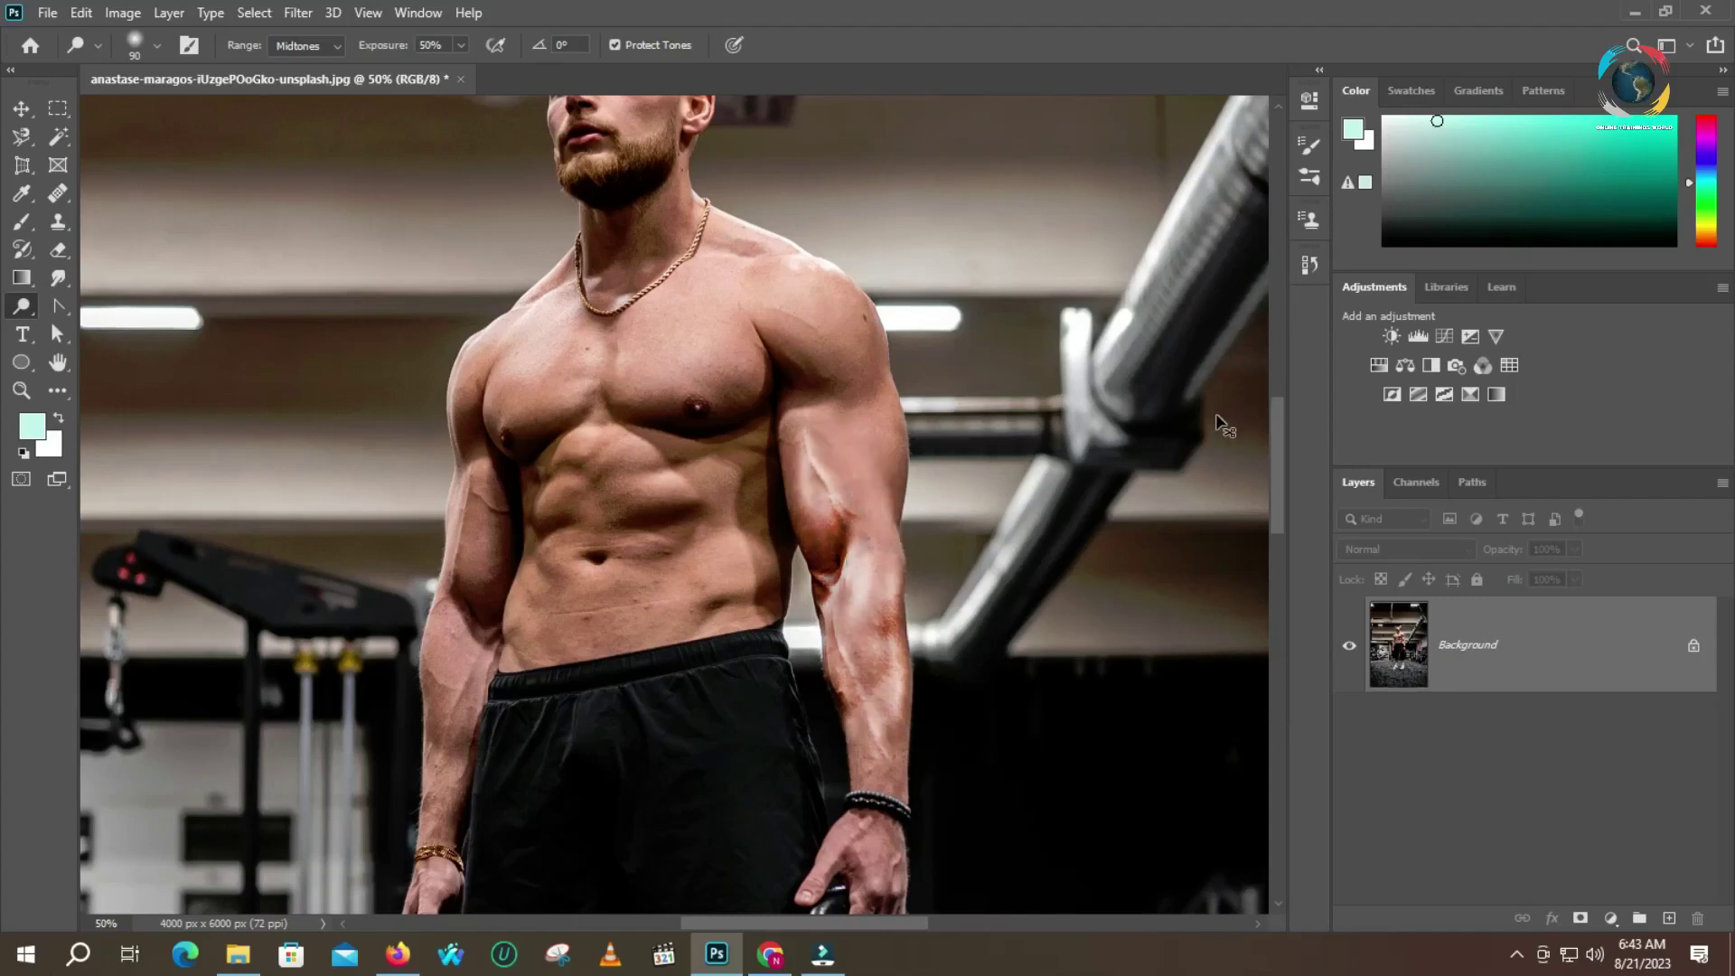
pyautogui.hotkey('ctrl', 'z')
pyautogui.hotkey('ctrl', 'z')
pyautogui.hotkey('ctrl', 'z')
pyautogui.hotkey('ctrl', 'z')
pyautogui.hotkey('ctrl', 'z')
pyautogui.hotkey('ctrl', 'z')
pyautogui.hotkey('ctrl', 'z')
pyautogui.hotkey('ctrl', 'z')
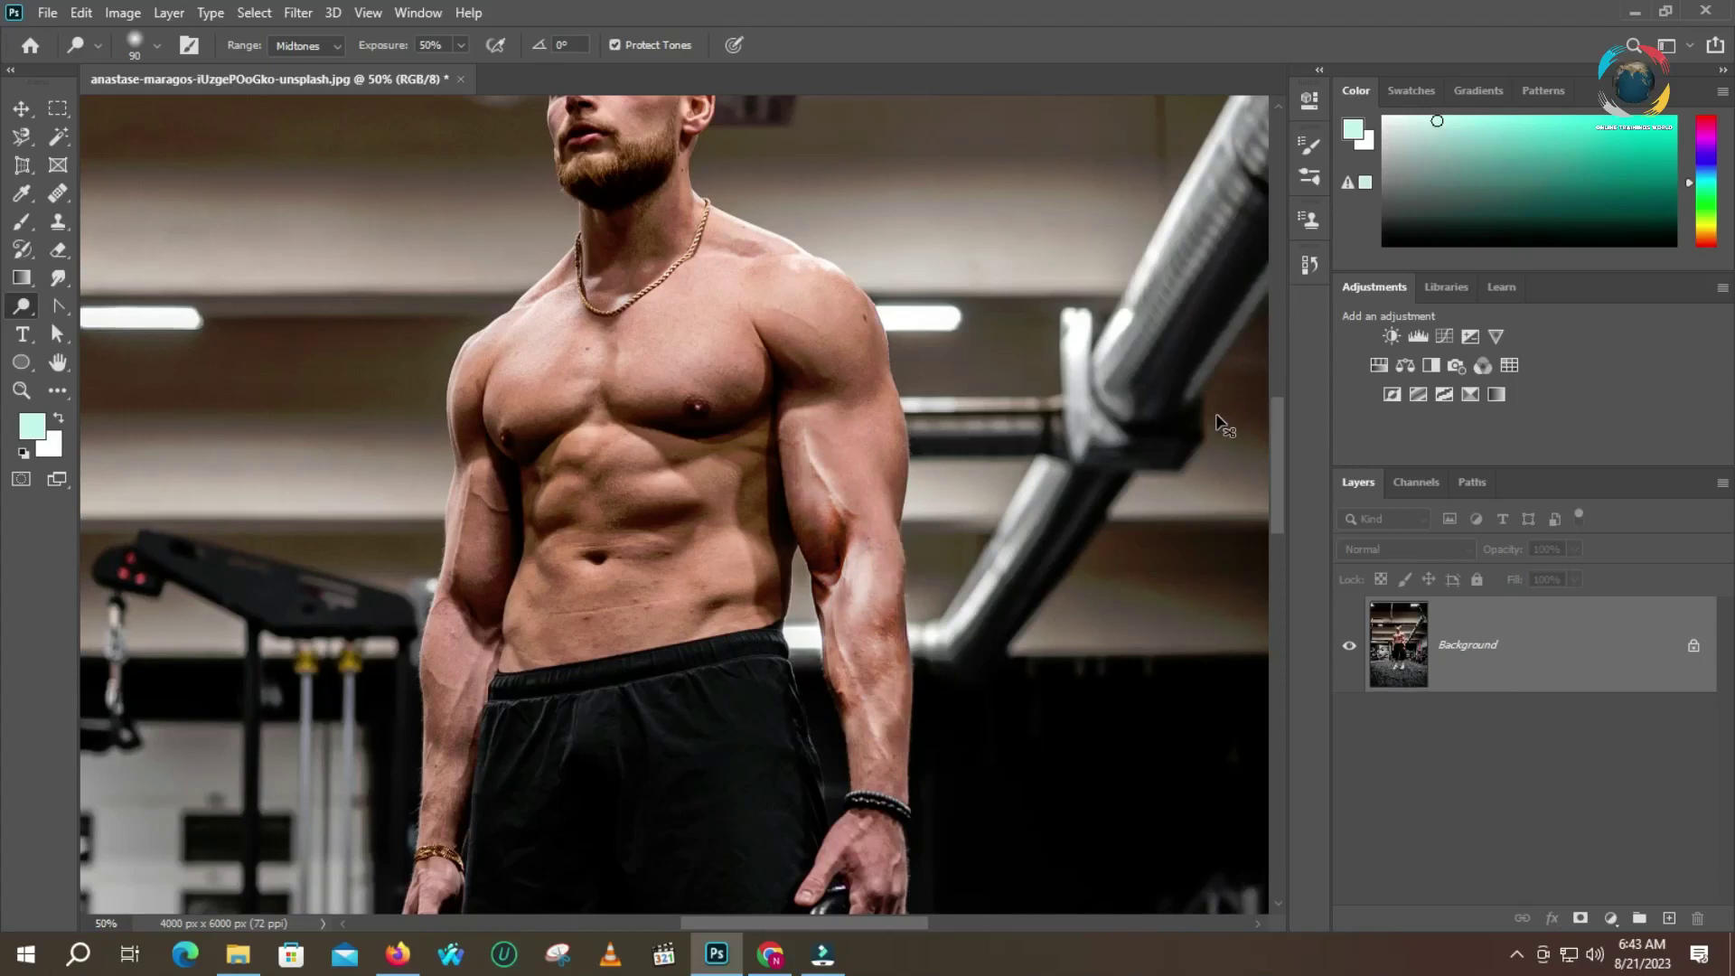
pyautogui.hotkey('ctrl', 'z')
pyautogui.hotkey('ctrl', 'z')
pyautogui.hotkey('ctrl', 'z')
pyautogui.hotkey('ctrl', 'z')
pyautogui.hotkey('ctrl', 'z')
pyautogui.hotkey('ctrl', 'z')
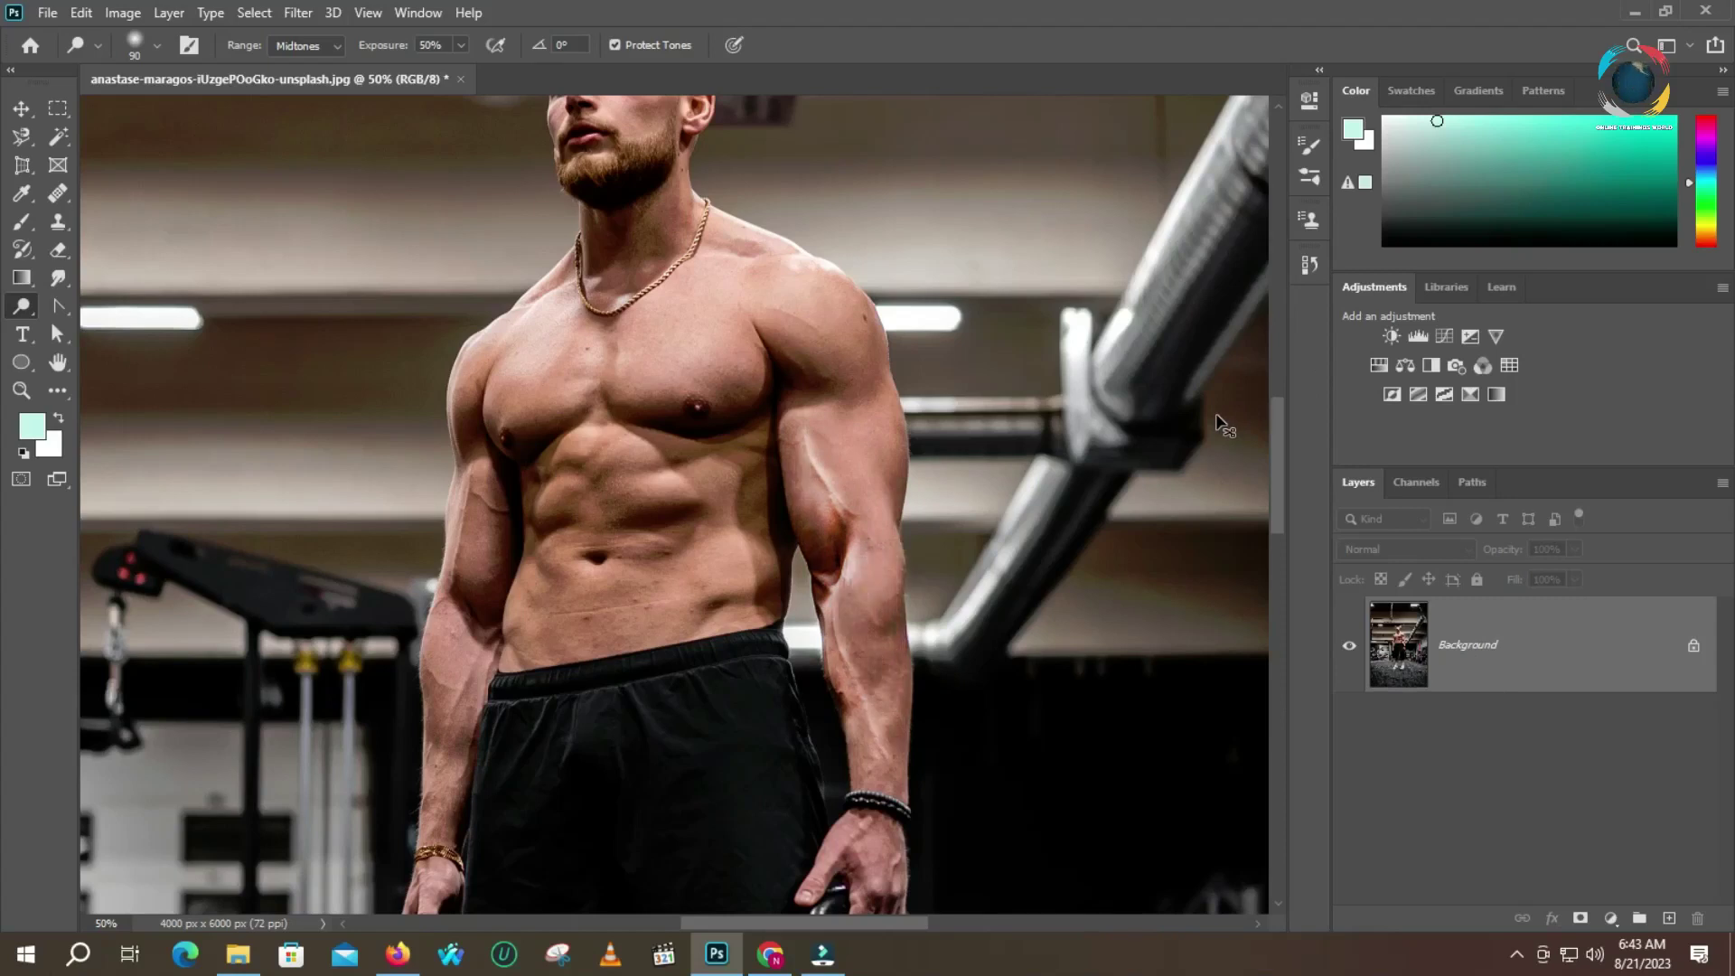
pyautogui.hotkey('ctrl', 'z')
pyautogui.hotkey('ctrl', 'z')
pyautogui.hotkey('ctrl', 'z')
pyautogui.hotkey('ctrl', 'z')
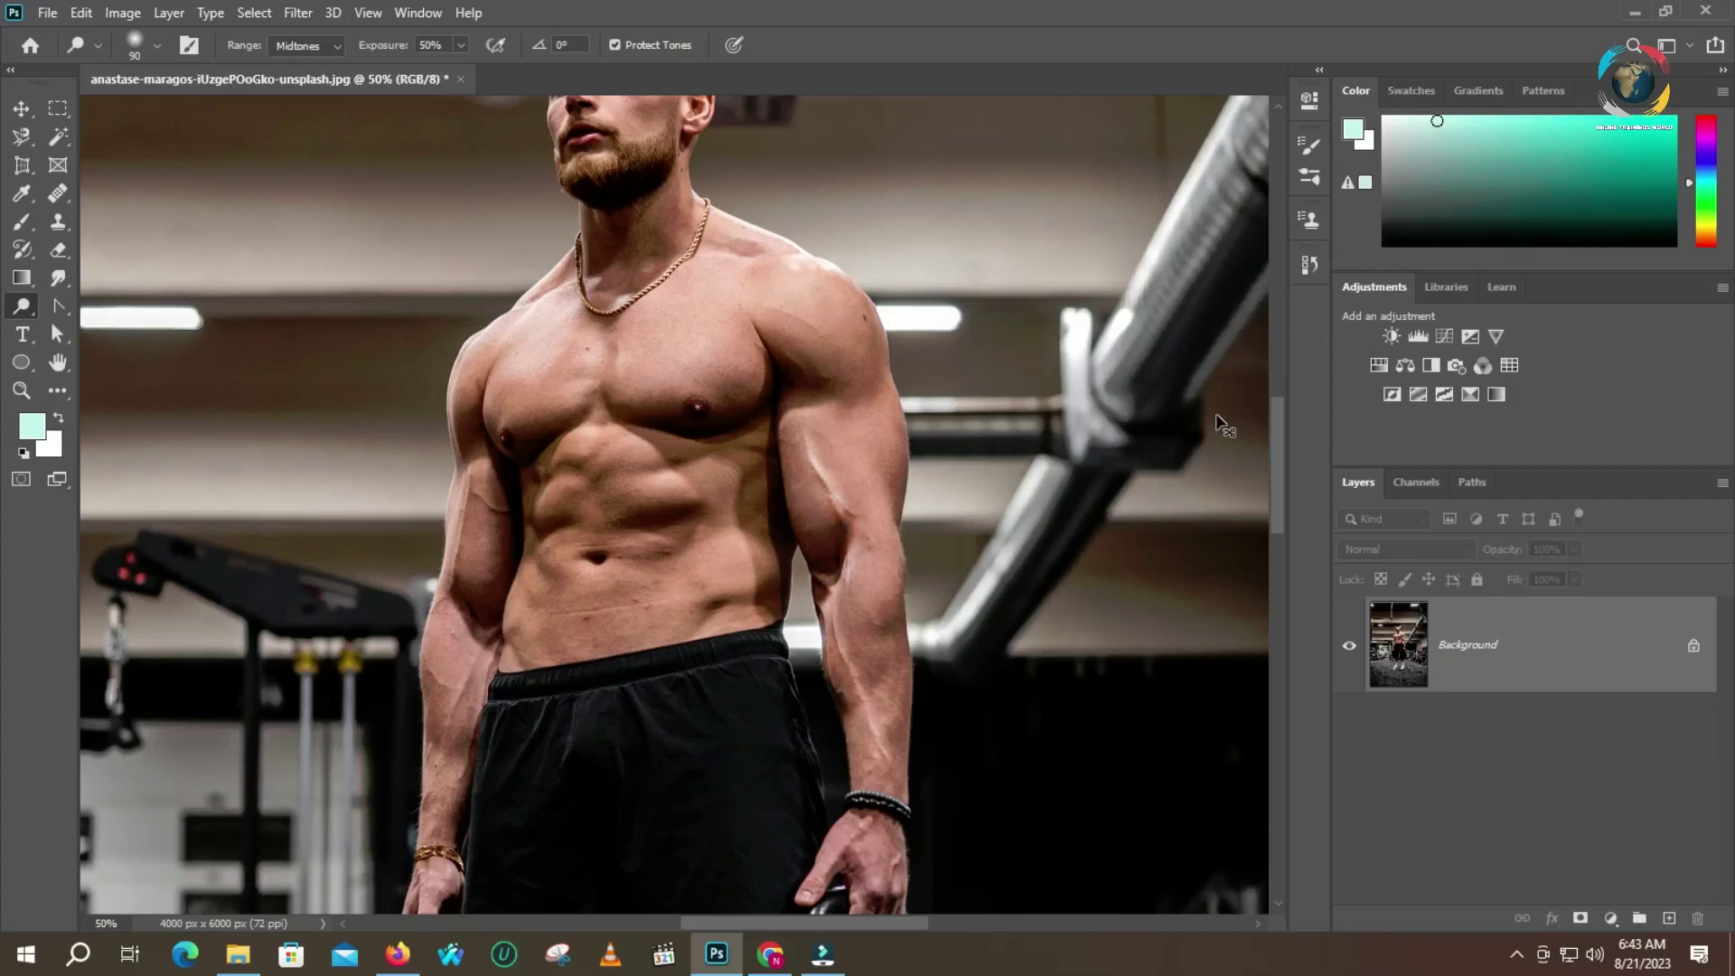
# Duplicate the Background layer and lighten the man's left shoulder and both arms on the copy with the 90 px Dodge brush
pyautogui.moveTo(1445, 659); pyautogui.dragTo(1670, 917)
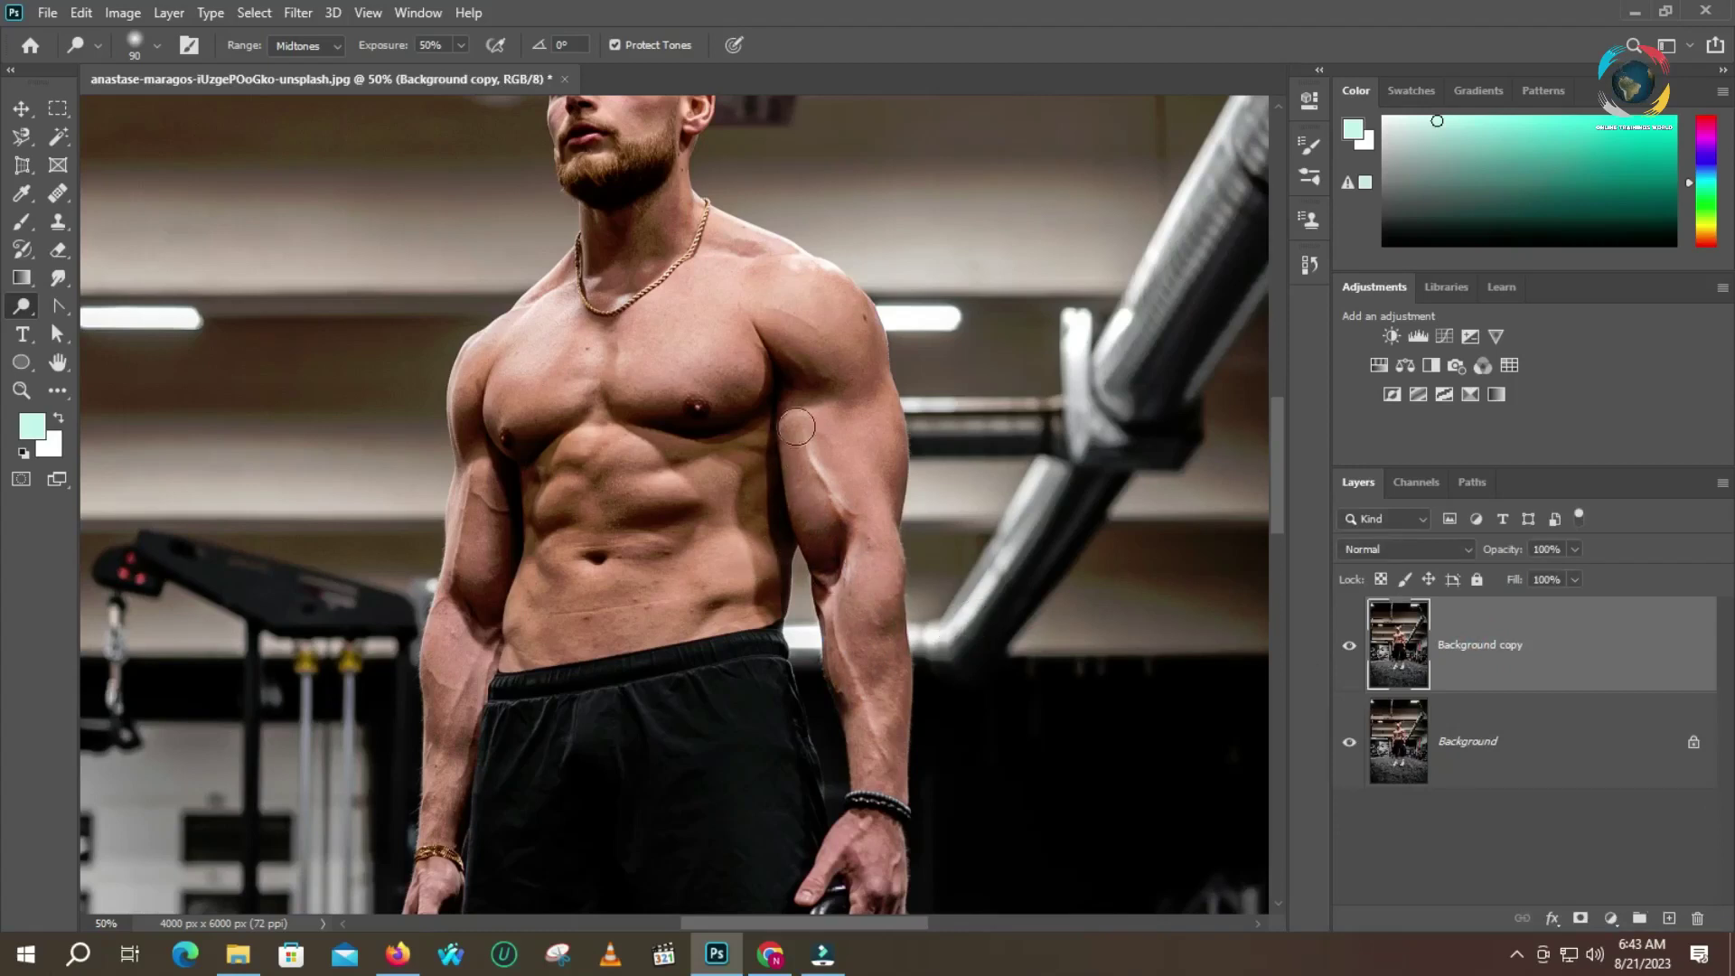
pyautogui.moveTo(812, 416)
pyautogui.mouseDown()
pyautogui.moveTo(845, 523)
pyautogui.moveTo(847, 657)
pyautogui.moveTo(887, 772)
pyautogui.mouseUp()
pyautogui.moveTo(830, 581); pyautogui.dragTo(838, 685)
pyautogui.moveTo(764, 298)
pyautogui.mouseDown()
pyautogui.moveTo(845, 392)
pyautogui.moveTo(785, 276)
pyautogui.moveTo(867, 383)
pyautogui.moveTo(819, 287)
pyautogui.moveTo(862, 325)
pyautogui.mouseUp()
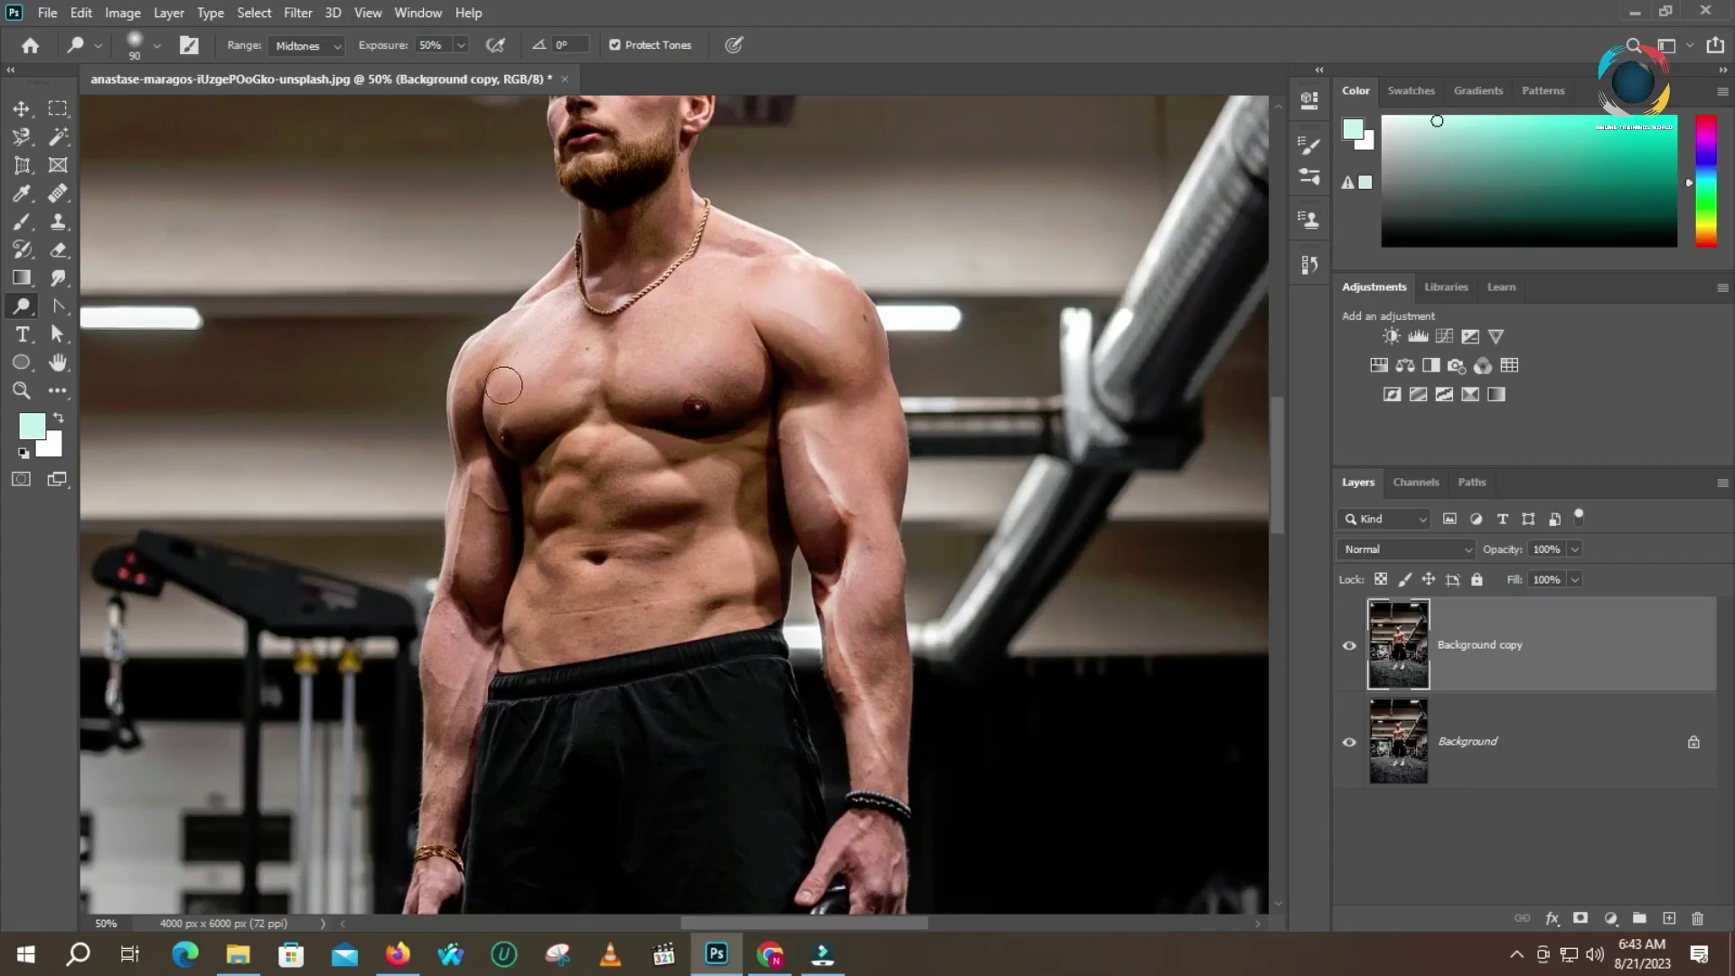
pyautogui.moveTo(475, 511)
pyautogui.mouseDown()
pyautogui.moveTo(463, 578)
pyautogui.moveTo(494, 611)
pyautogui.moveTo(461, 597)
pyautogui.mouseUp()
pyautogui.moveTo(428, 688)
pyautogui.mouseDown()
pyautogui.moveTo(440, 732)
pyautogui.moveTo(465, 652)
pyautogui.moveTo(449, 769)
pyautogui.moveTo(481, 662)
pyautogui.moveTo(457, 793)
pyautogui.moveTo(446, 670)
pyautogui.moveTo(433, 785)
pyautogui.moveTo(437, 683)
pyautogui.moveTo(446, 829)
pyautogui.mouseUp()
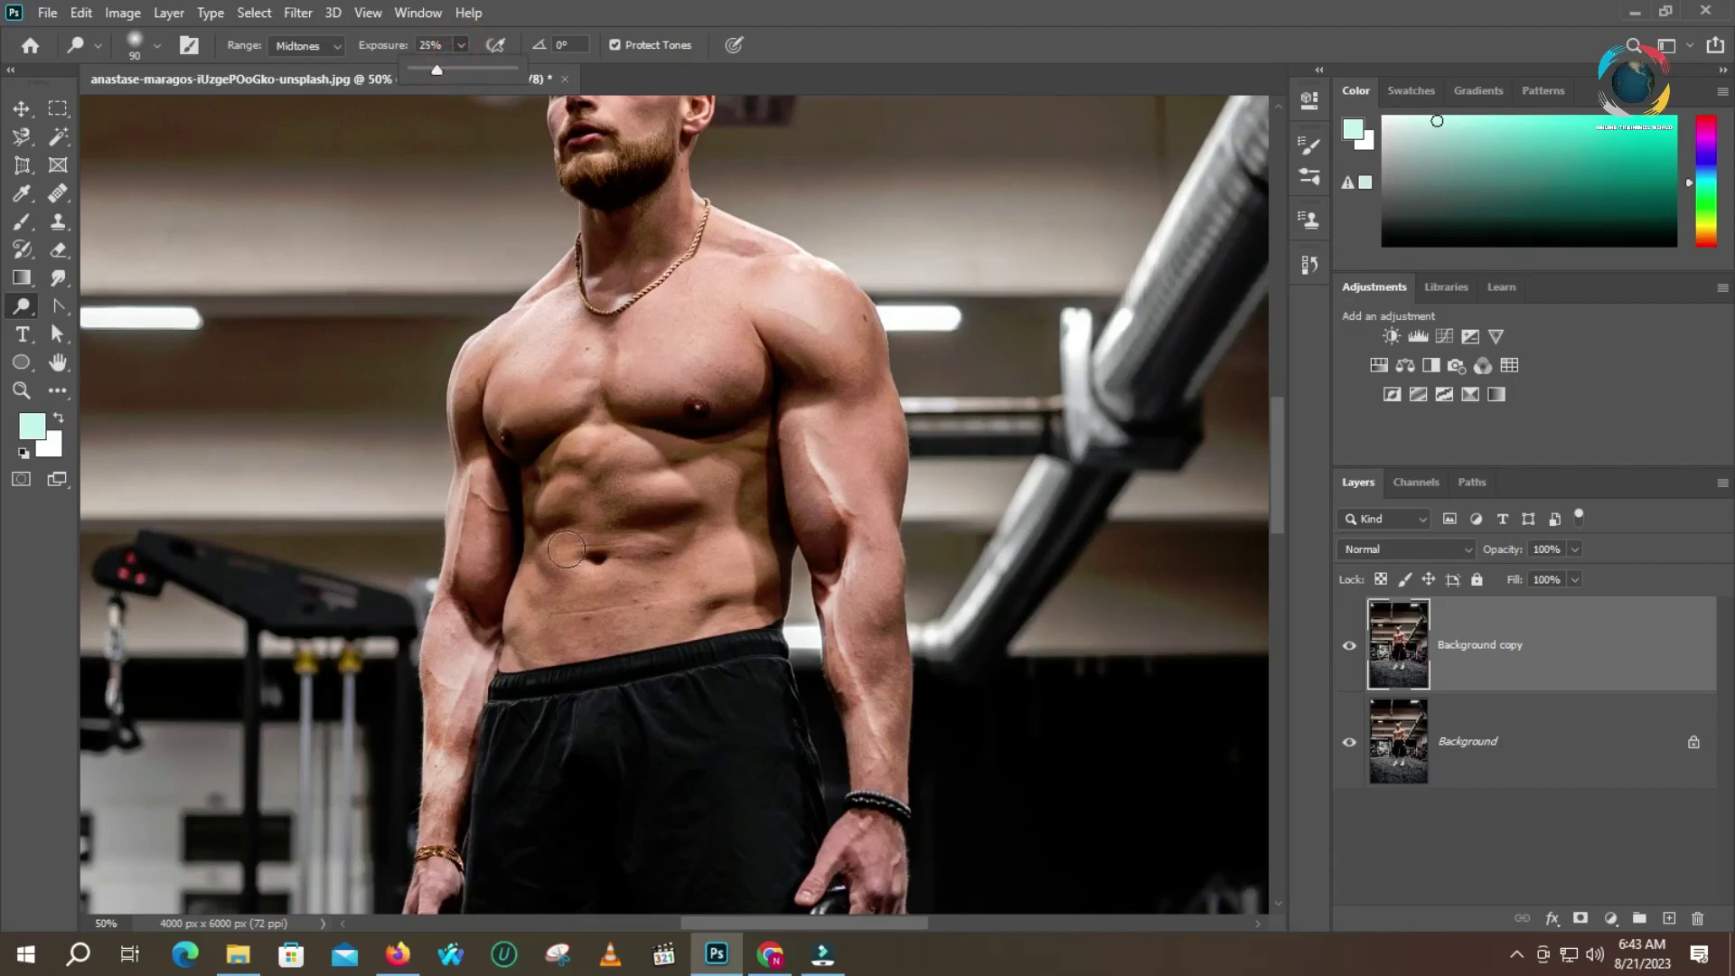
# Lower the Dodge exposure to 25% and lighten the abdominal muscles on the Background copy layer
pyautogui.click(544, 488)
pyautogui.moveTo(550, 503)
pyautogui.mouseDown()
pyautogui.moveTo(529, 585)
pyautogui.moveTo(569, 503)
pyautogui.moveTo(584, 583)
pyautogui.moveTo(588, 504)
pyautogui.moveTo(623, 516)
pyautogui.moveTo(606, 482)
pyautogui.moveTo(706, 548)
pyautogui.moveTo(664, 508)
pyautogui.moveTo(711, 530)
pyautogui.moveTo(711, 497)
pyautogui.moveTo(616, 494)
pyautogui.moveTo(583, 473)
pyautogui.moveTo(649, 497)
pyautogui.moveTo(621, 469)
pyautogui.moveTo(663, 480)
pyautogui.moveTo(588, 468)
pyautogui.moveTo(587, 545)
pyautogui.moveTo(594, 491)
pyautogui.moveTo(563, 458)
pyautogui.moveTo(543, 482)
pyautogui.moveTo(525, 620)
pyautogui.moveTo(653, 617)
pyautogui.moveTo(574, 618)
pyautogui.moveTo(658, 575)
pyautogui.moveTo(570, 555)
pyautogui.moveTo(661, 522)
pyautogui.moveTo(655, 595)
pyautogui.moveTo(689, 538)
pyautogui.moveTo(720, 539)
pyautogui.moveTo(731, 572)
pyautogui.moveTo(746, 496)
pyautogui.moveTo(757, 560)
pyautogui.moveTo(731, 499)
pyautogui.moveTo(687, 498)
pyautogui.moveTo(539, 305)
pyautogui.moveTo(637, 548)
pyautogui.moveTo(602, 491)
pyautogui.moveTo(693, 504)
pyautogui.moveTo(539, 491)
pyautogui.moveTo(503, 503)
pyautogui.moveTo(577, 513)
pyautogui.moveTo(605, 499)
pyautogui.moveTo(595, 484)
pyautogui.moveTo(667, 506)
pyautogui.moveTo(657, 540)
pyautogui.moveTo(542, 533)
pyautogui.moveTo(529, 511)
pyautogui.moveTo(473, 537)
pyautogui.mouseUp()
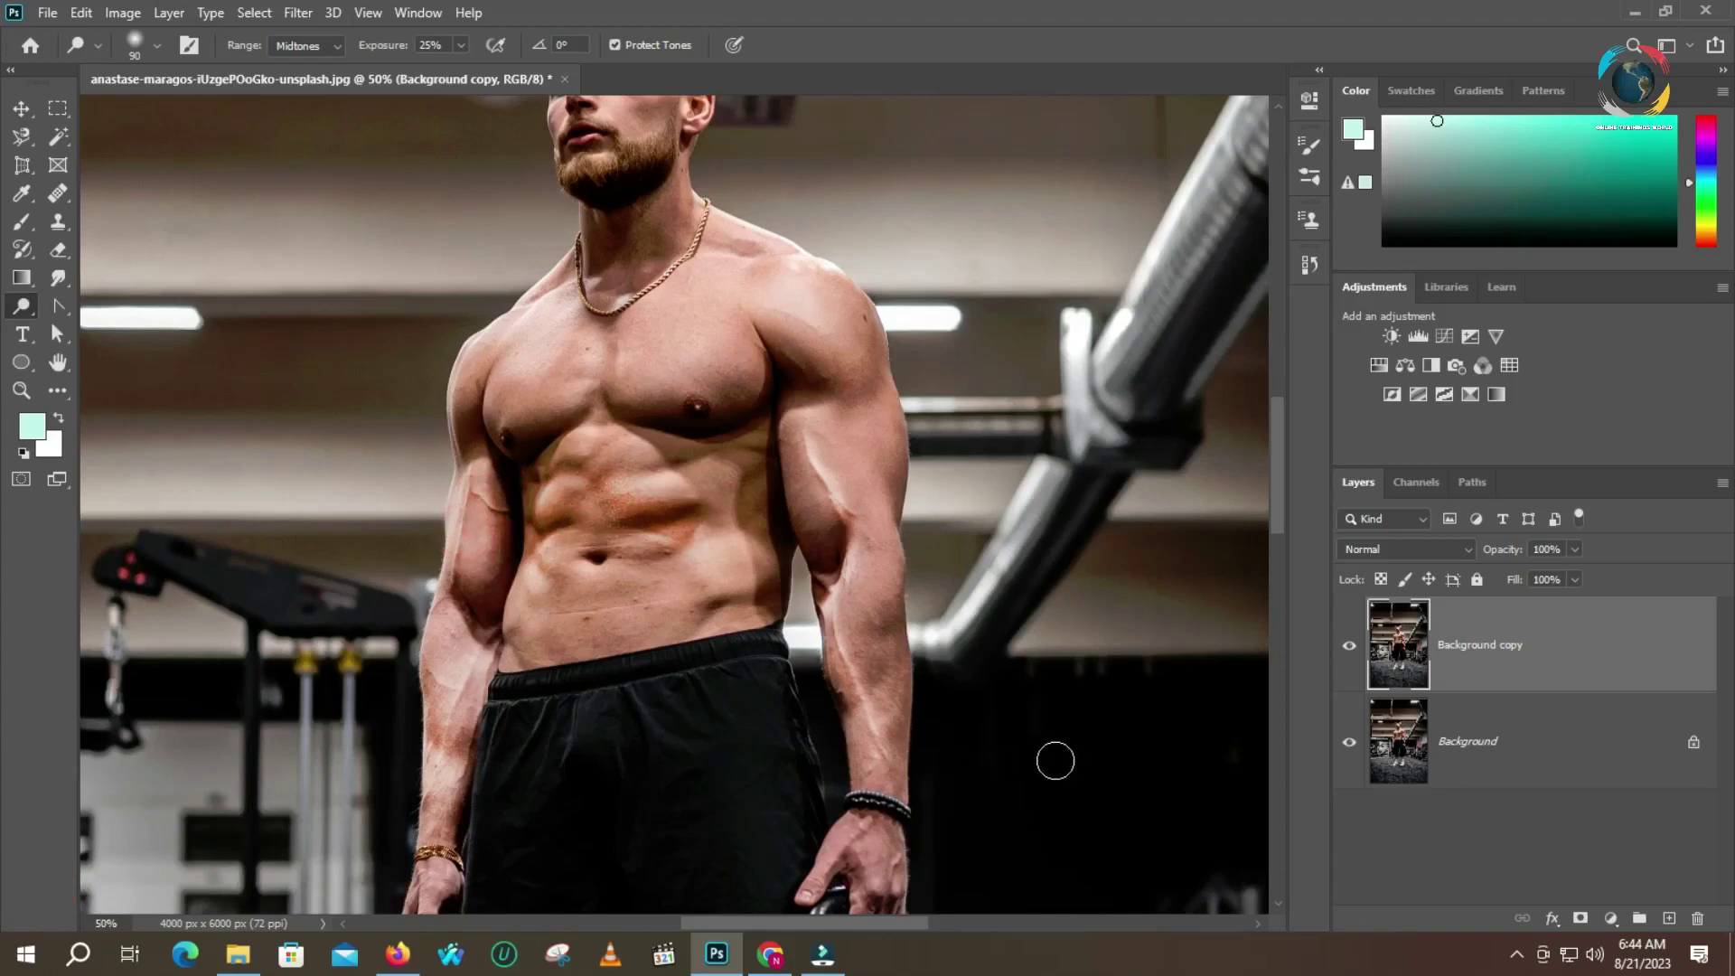
# Toggle the Background copy layer's visibility several times to compare the dodged image with the Background layer
pyautogui.click(1352, 650)
pyautogui.click(1350, 649)
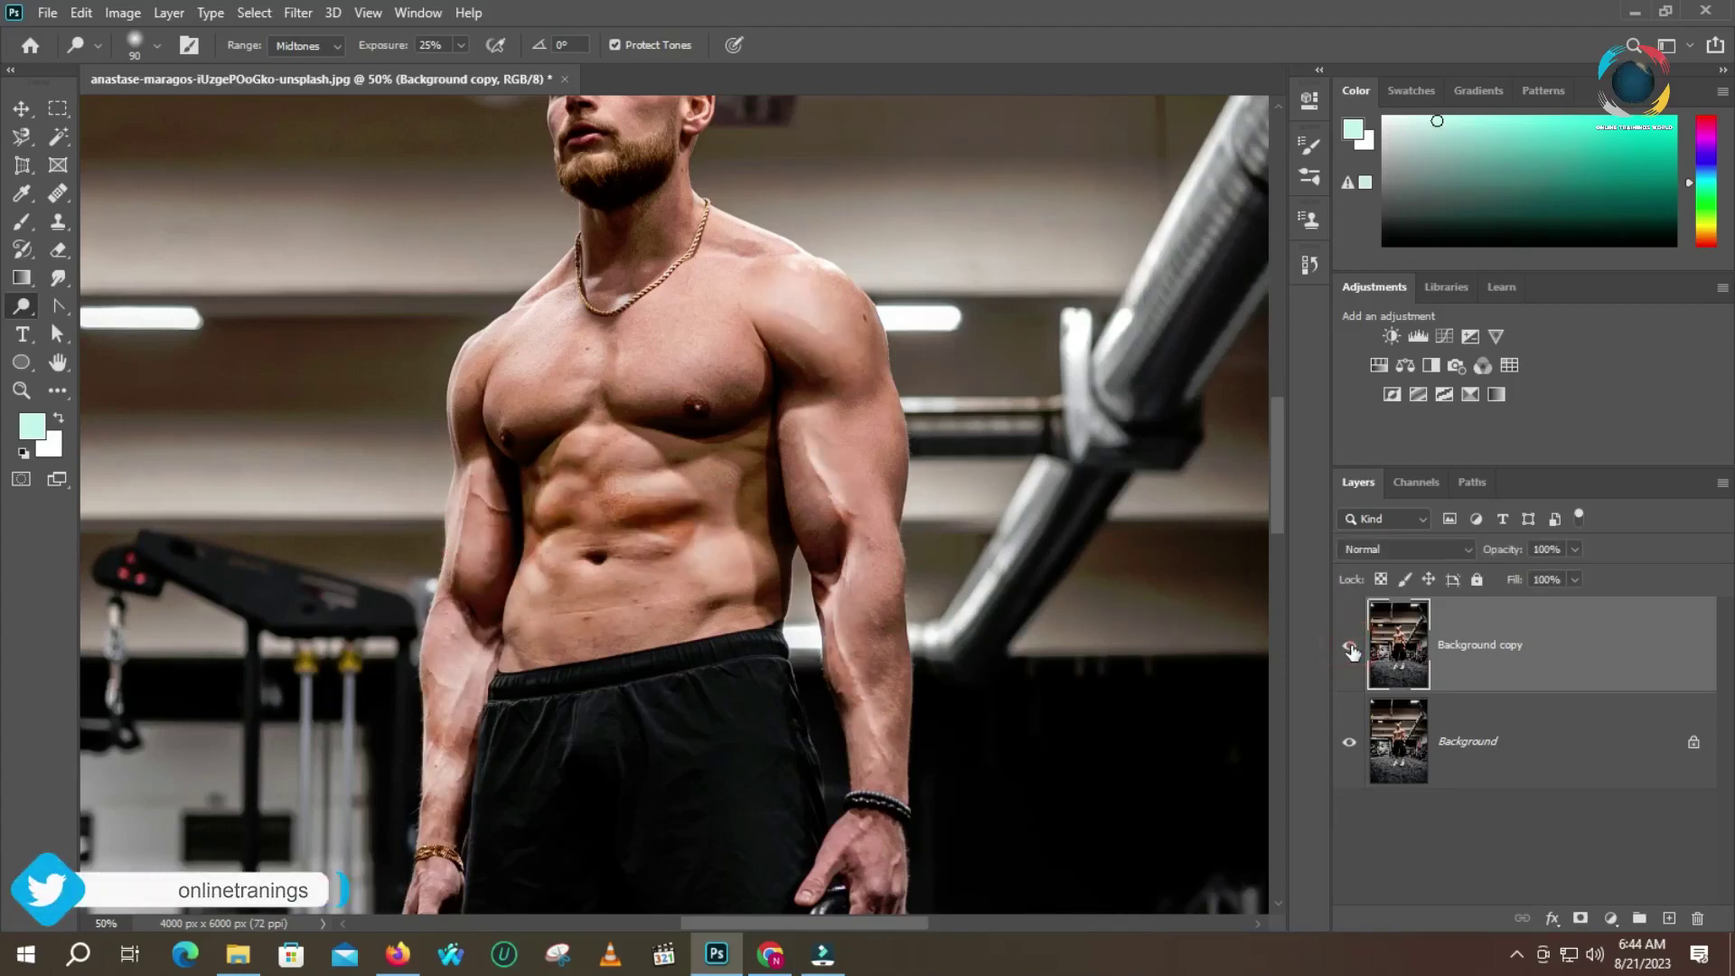
pyautogui.click(1350, 649)
pyautogui.click(1350, 649)
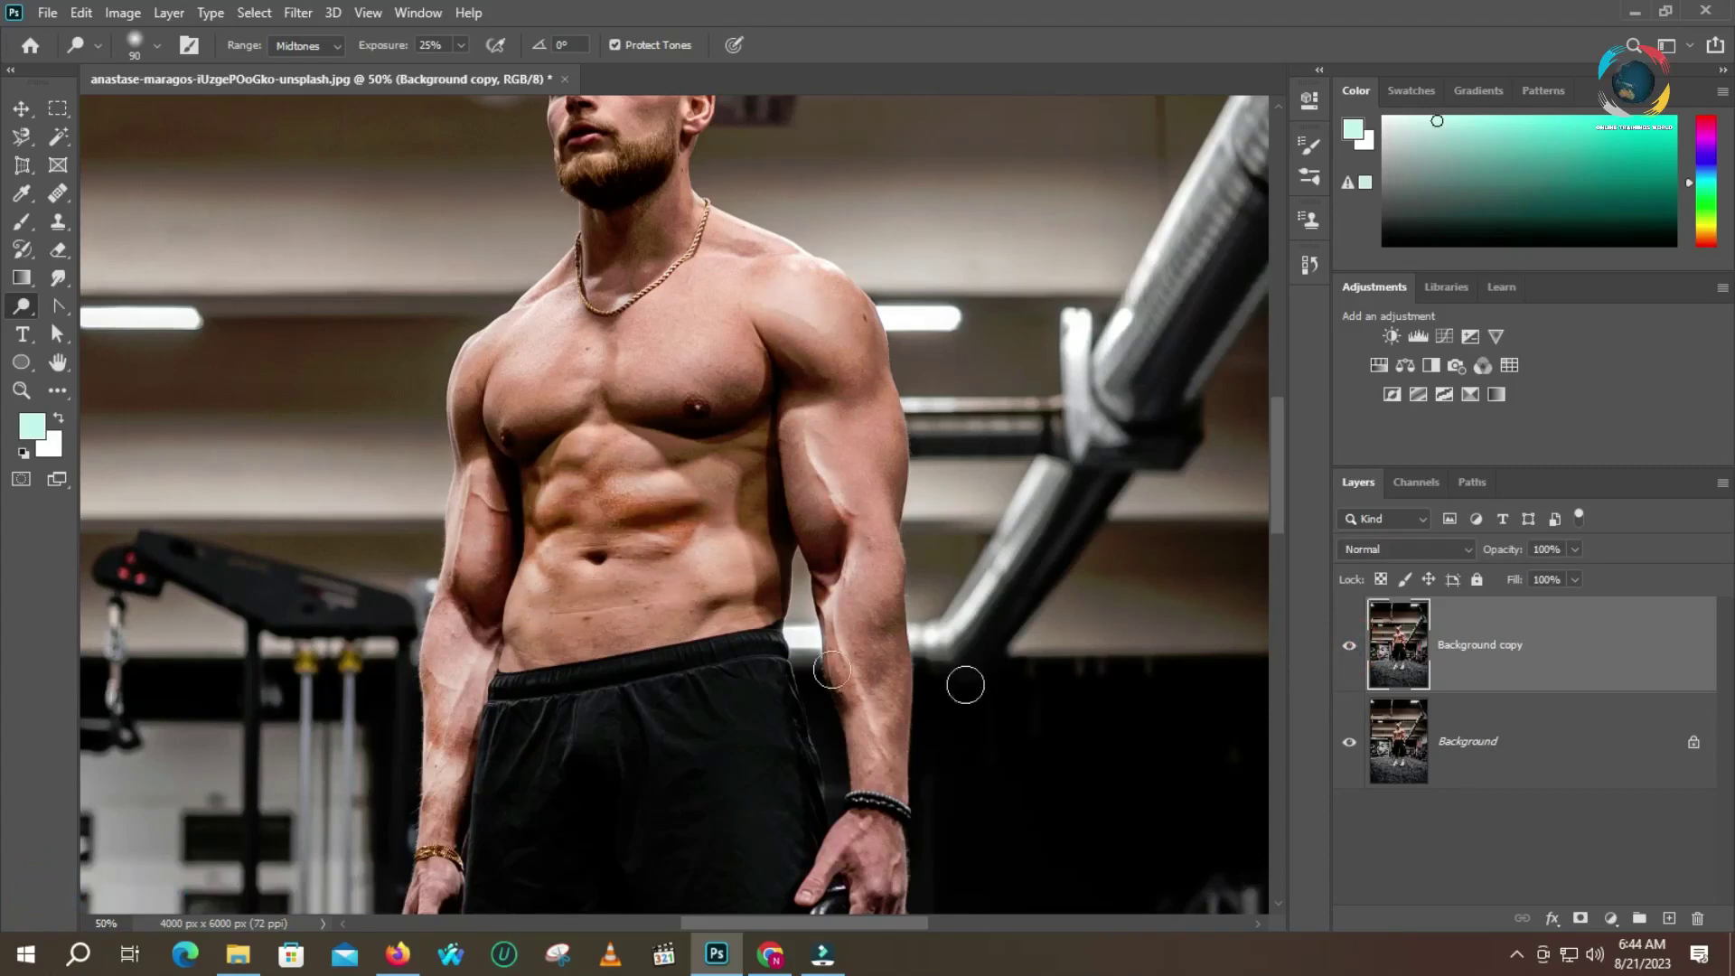
pyautogui.click(1351, 649)
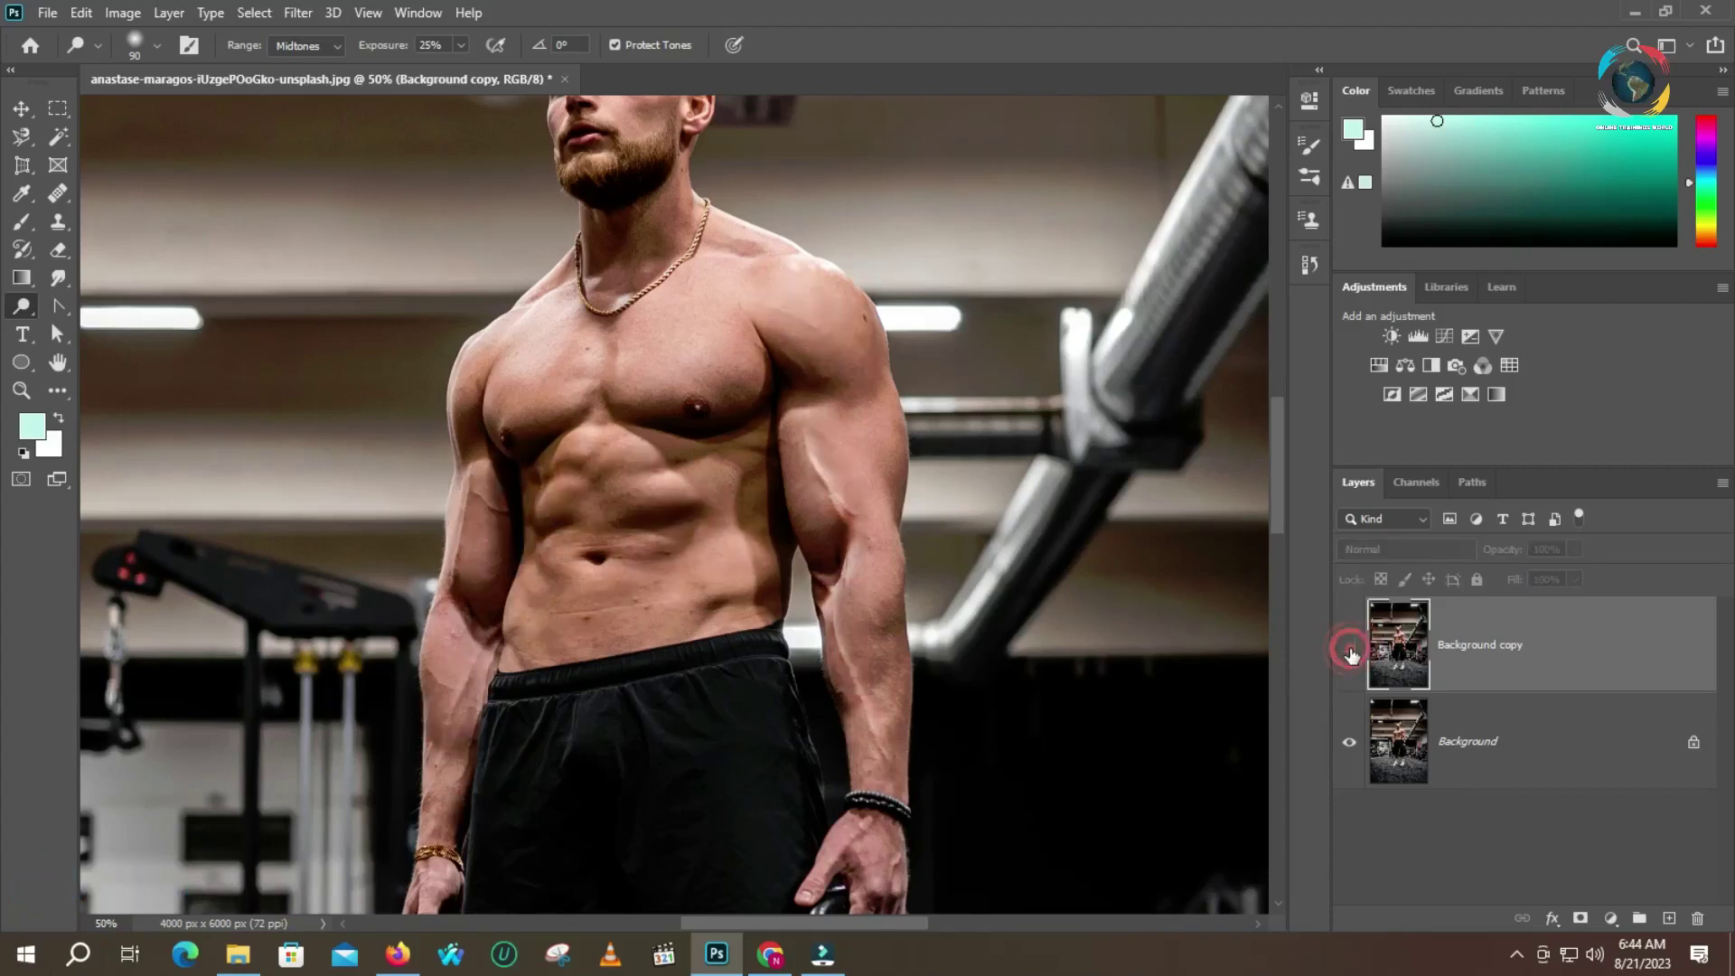
pyautogui.click(1350, 649)
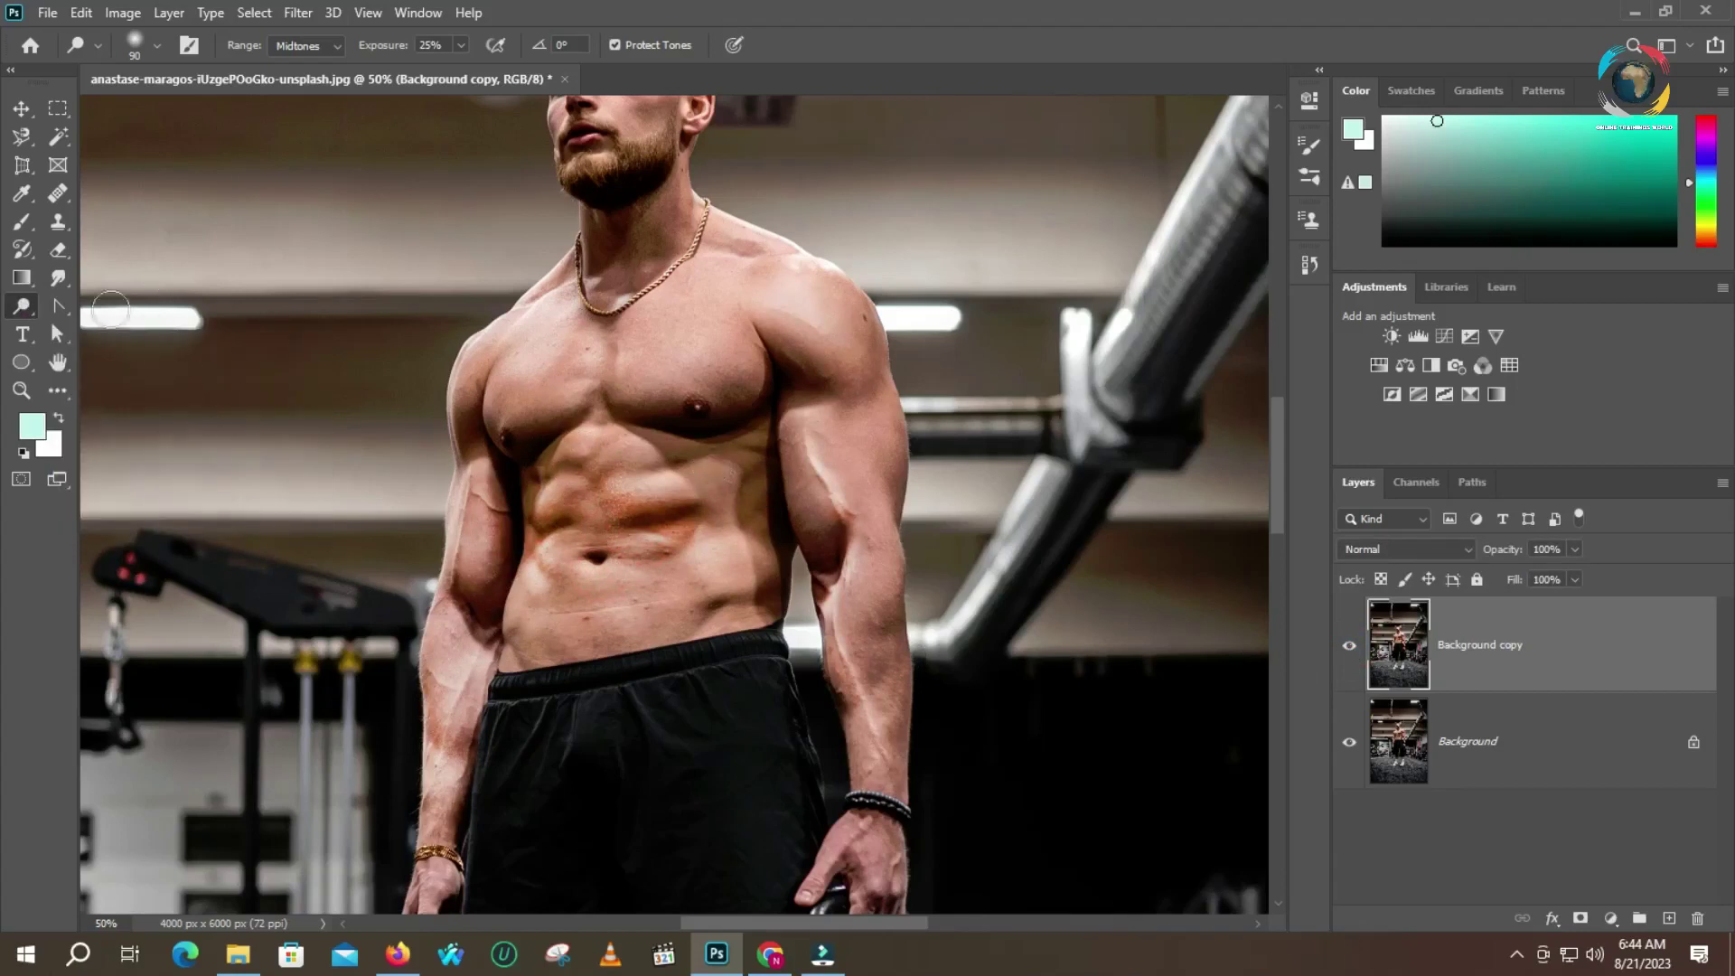
# Darken the upper abdomen and its shadowed side on the Background copy layer with the 65 px Burn brush at 15% exposure
pyautogui.rightClick(23, 311)
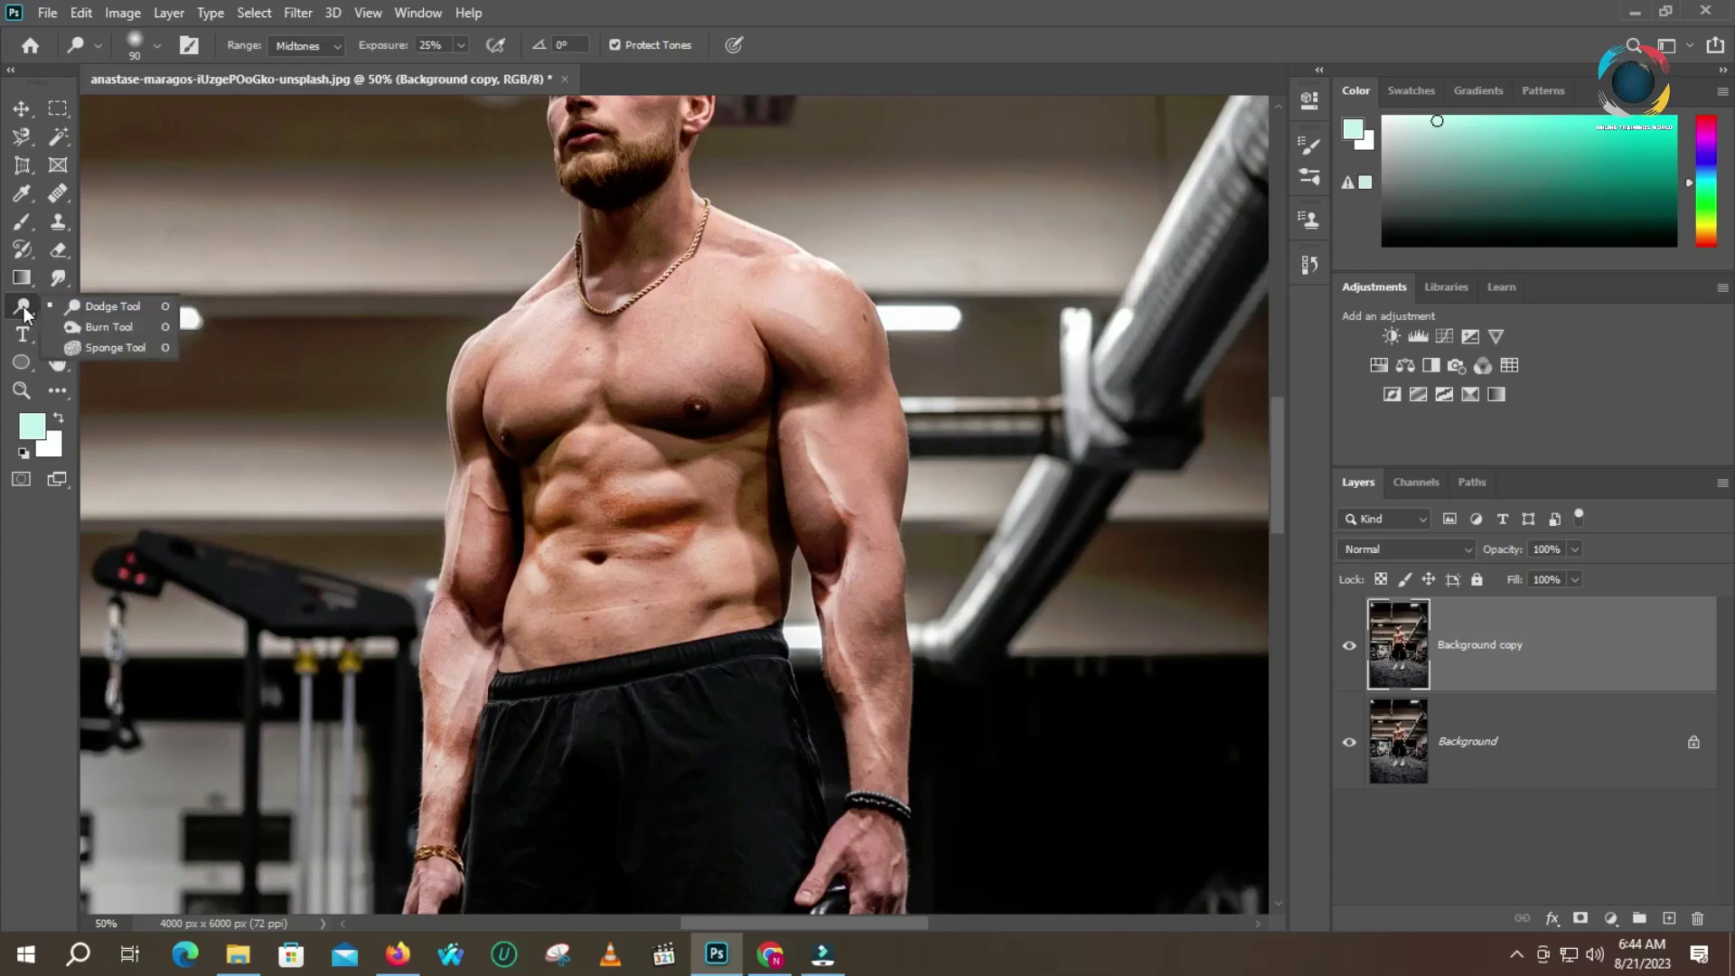
pyautogui.click(114, 331)
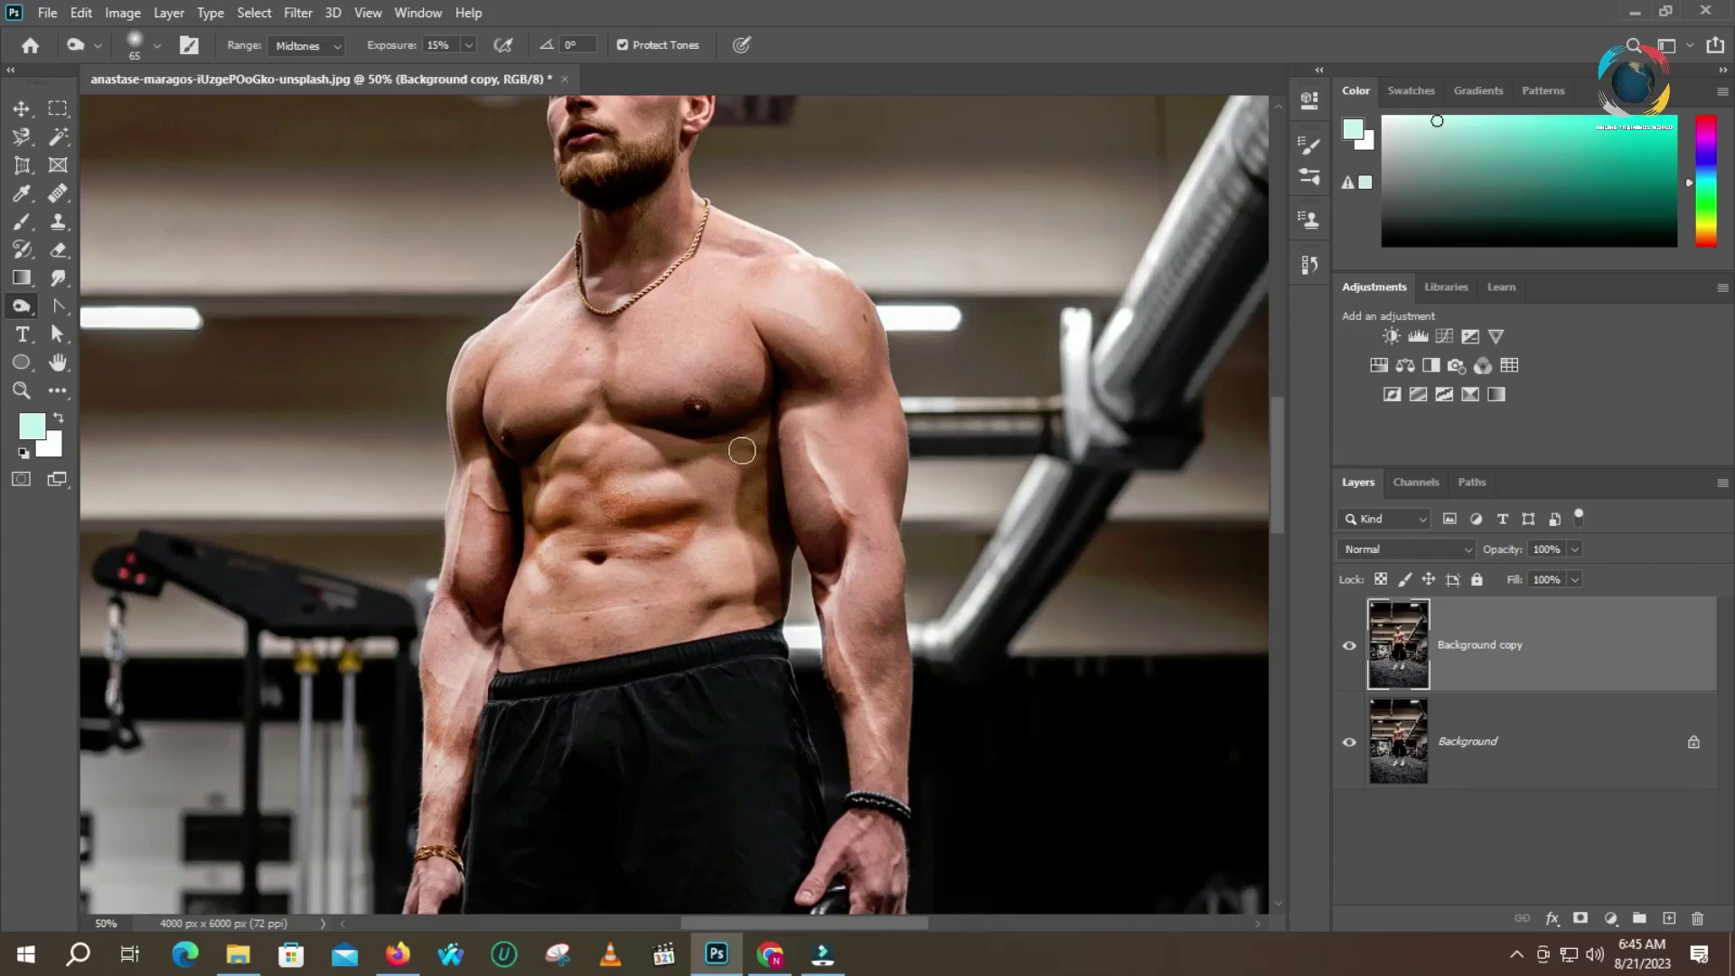
pyautogui.press('z')
pyautogui.click(741, 396)
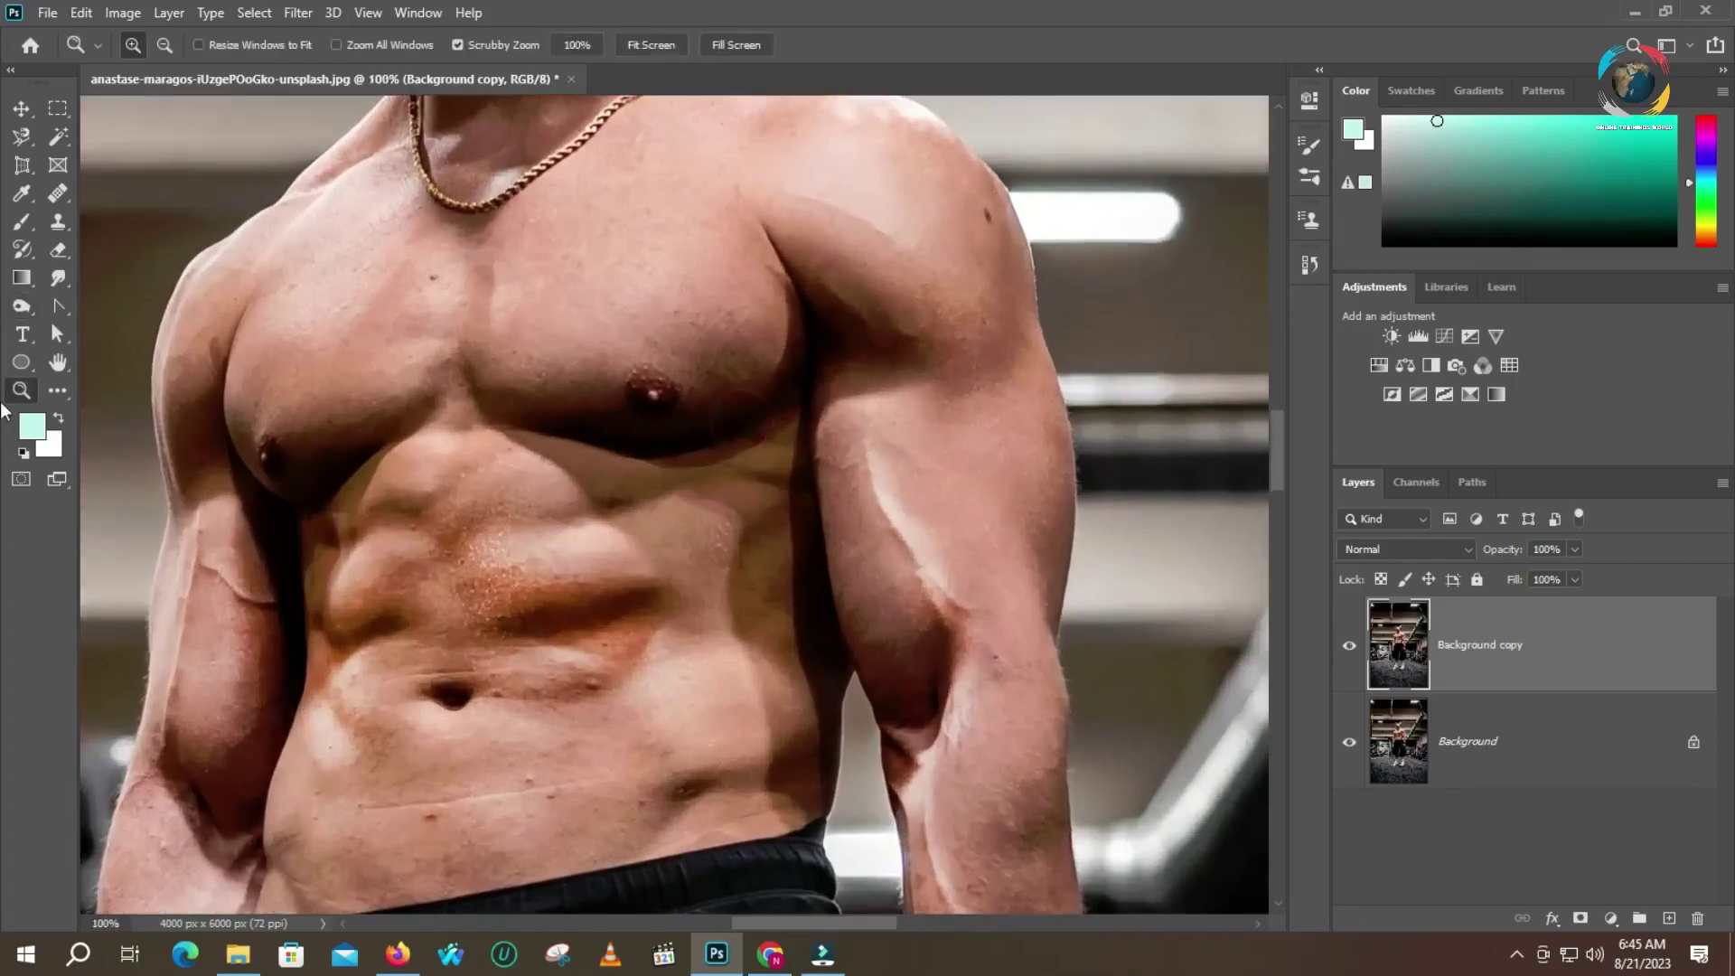
pyautogui.click(22, 305)
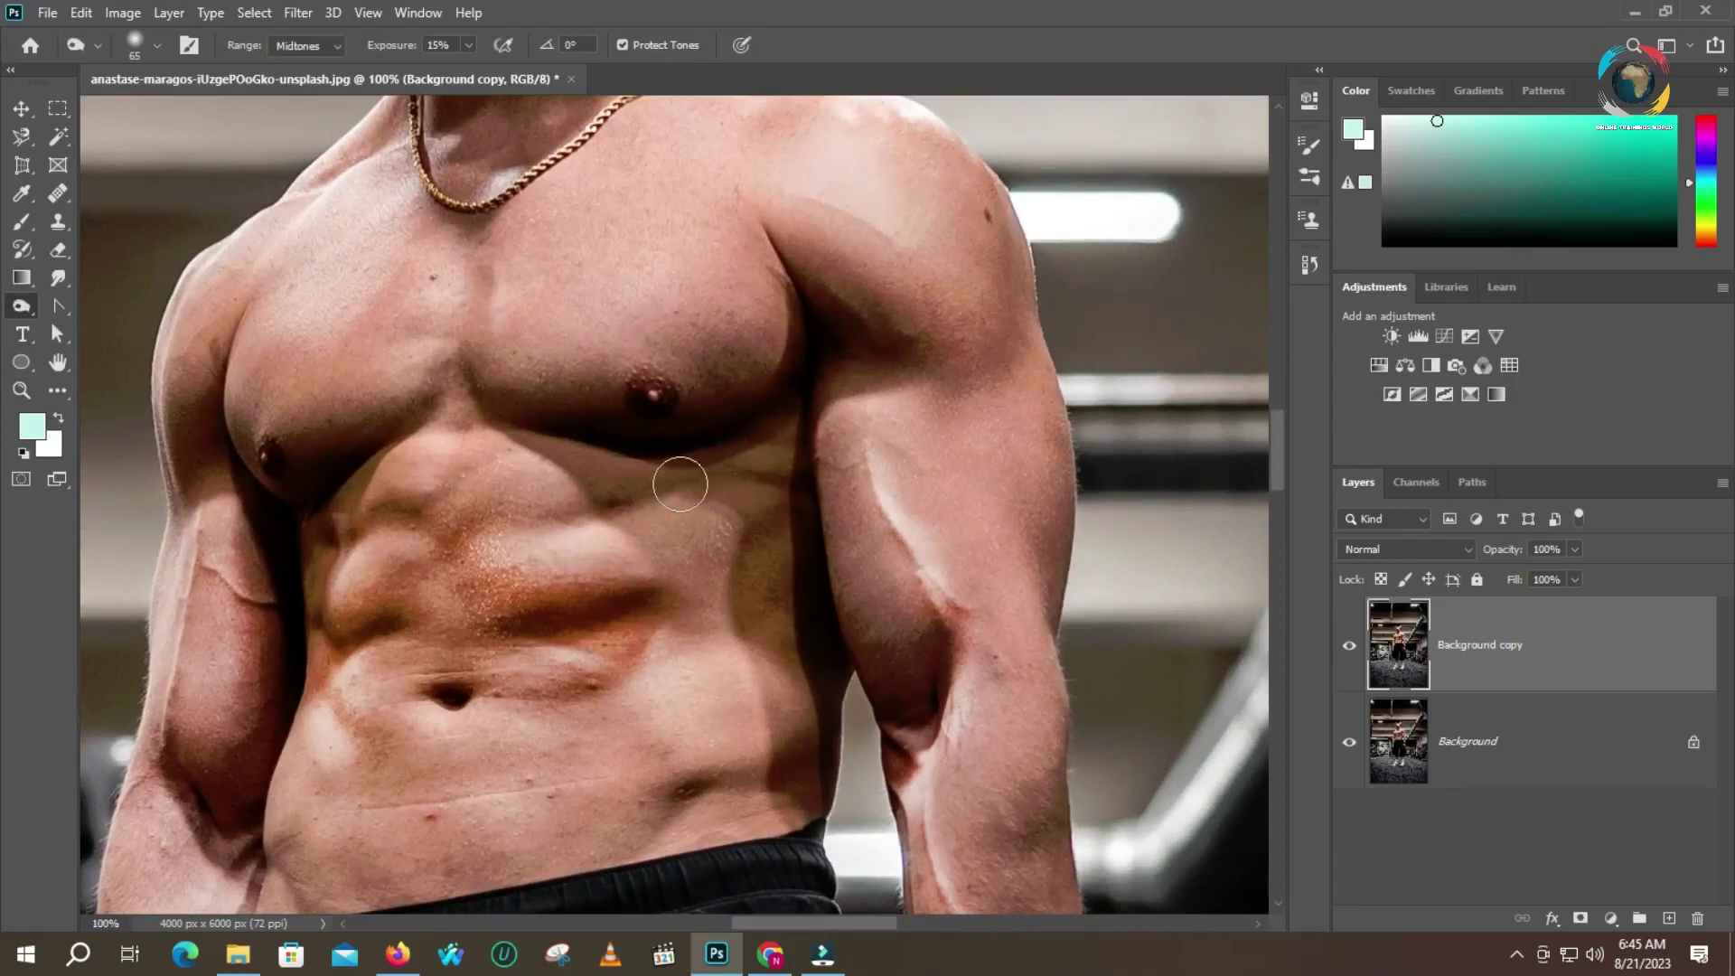
pyautogui.moveTo(508, 453); pyautogui.dragTo(708, 516)
pyautogui.moveTo(596, 481)
pyautogui.mouseDown()
pyautogui.moveTo(718, 480)
pyautogui.moveTo(746, 532)
pyautogui.mouseUp()
pyautogui.moveTo(645, 467); pyautogui.dragTo(709, 511)
pyautogui.moveTo(716, 495)
pyautogui.mouseDown()
pyautogui.moveTo(728, 563)
pyautogui.moveTo(734, 517)
pyautogui.moveTo(735, 601)
pyautogui.mouseUp()
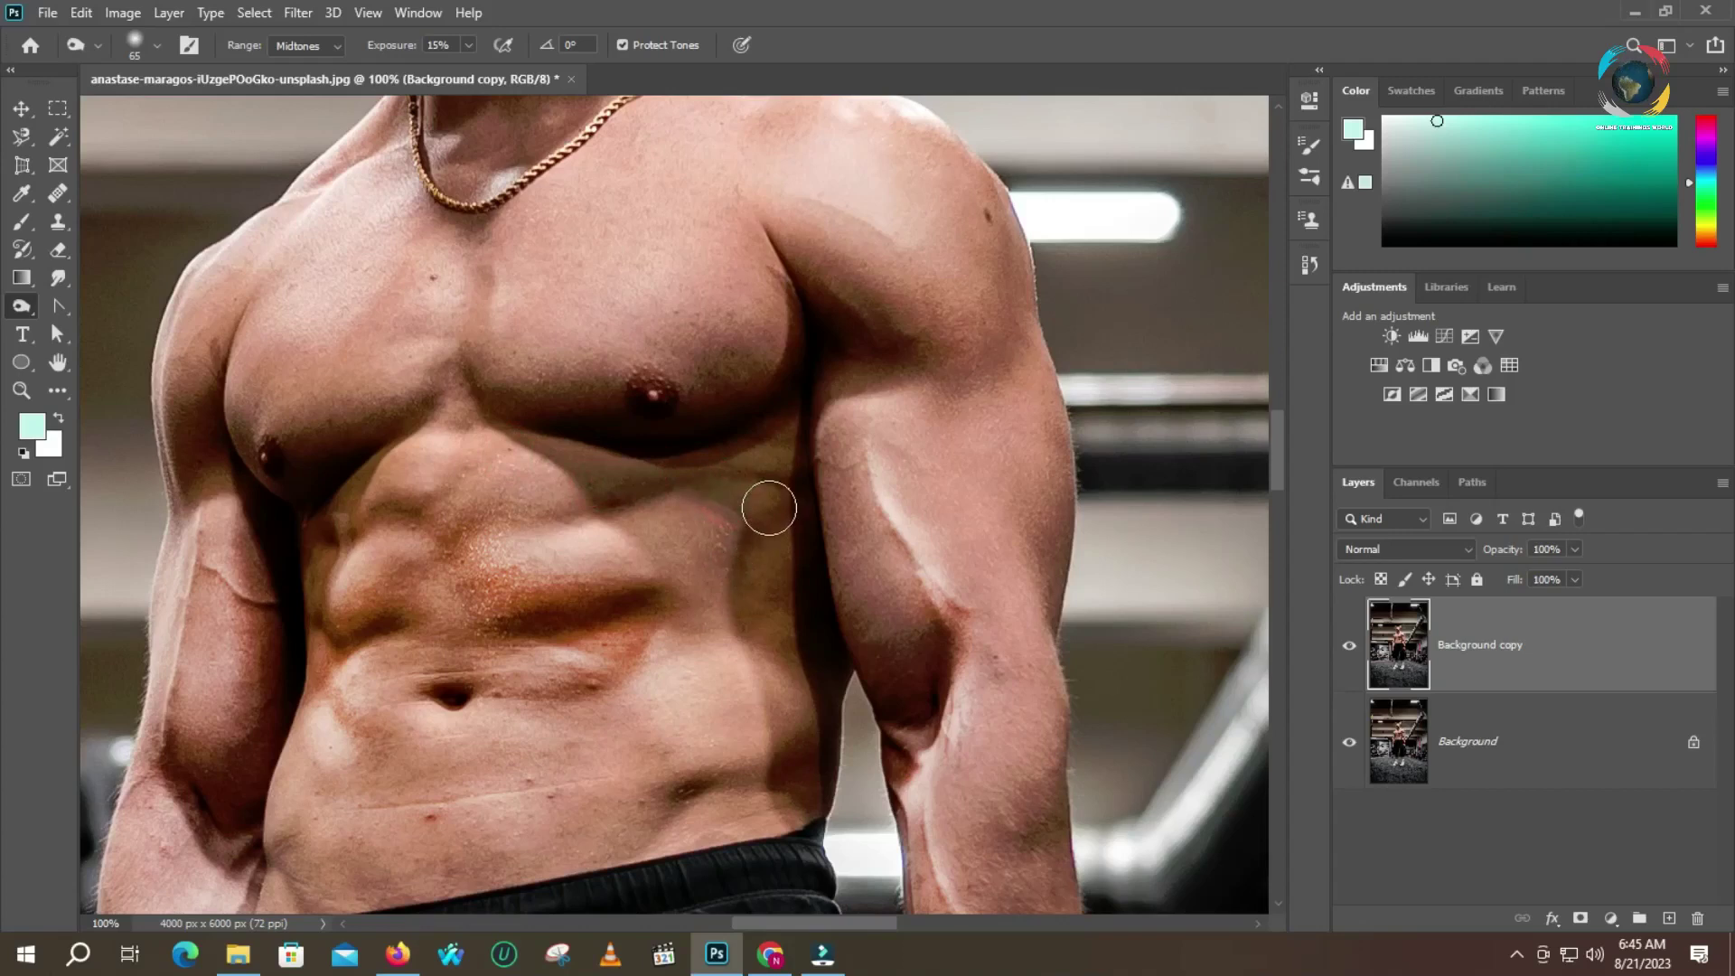
pyautogui.moveTo(770, 505); pyautogui.dragTo(777, 524)
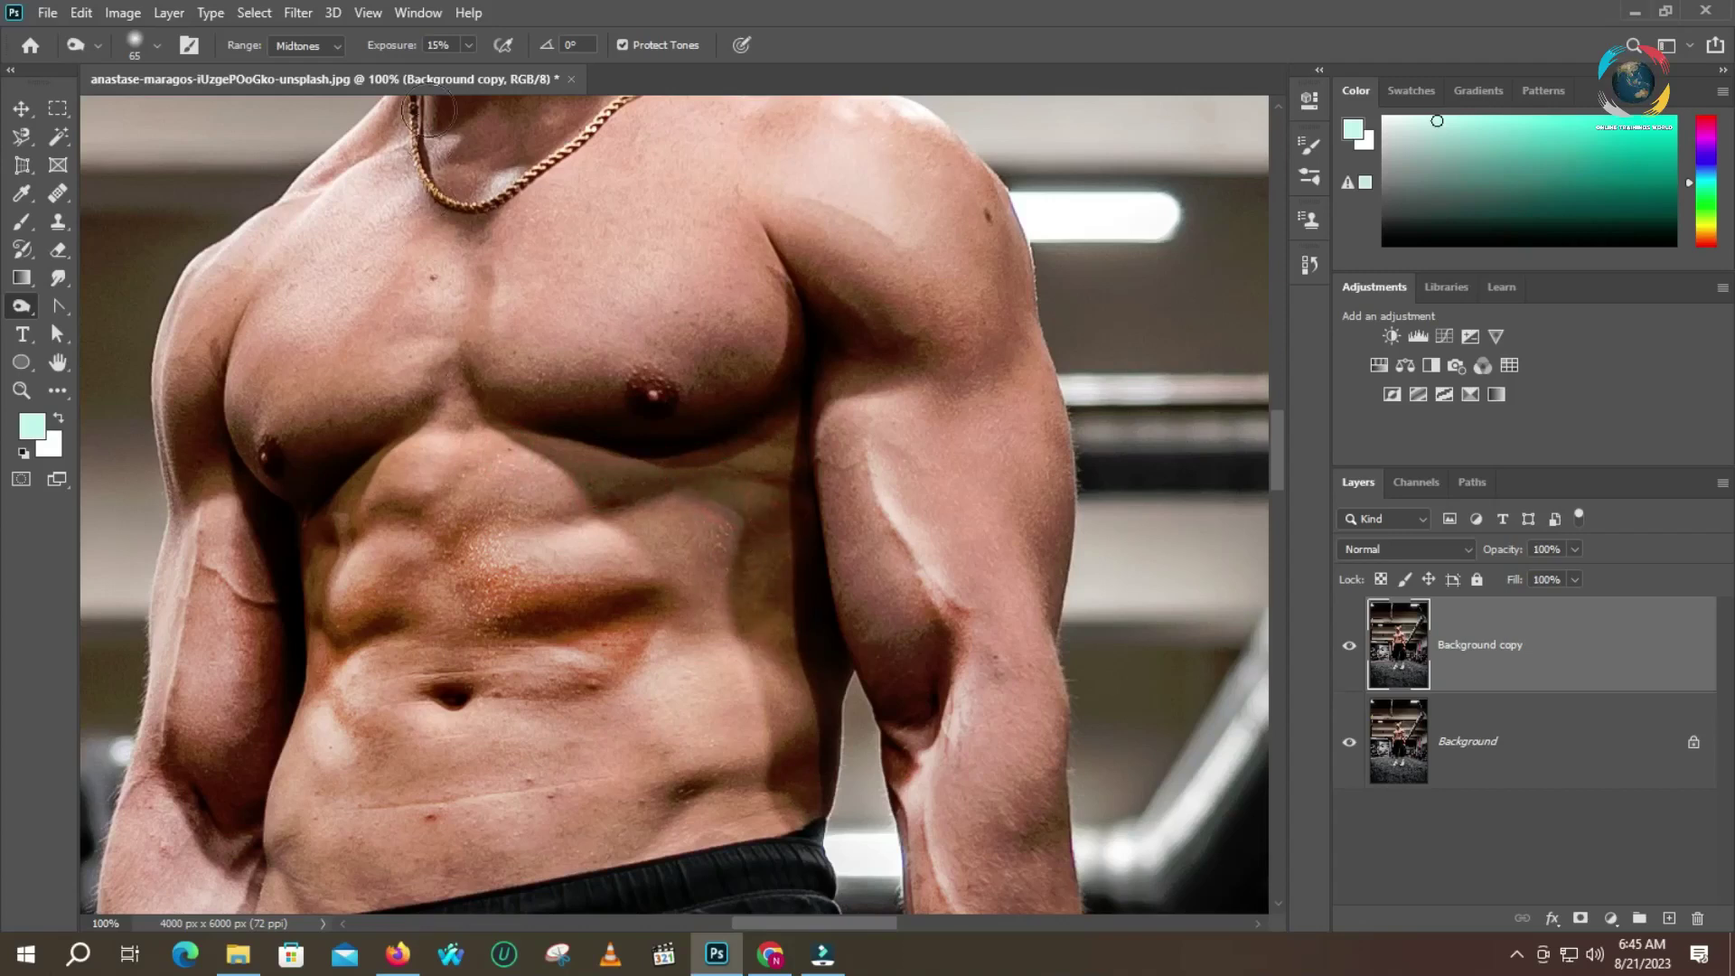
# Raise the Burn exposure to 22% and darken the side of the abdomen down to the navel level
pyautogui.click(468, 45)
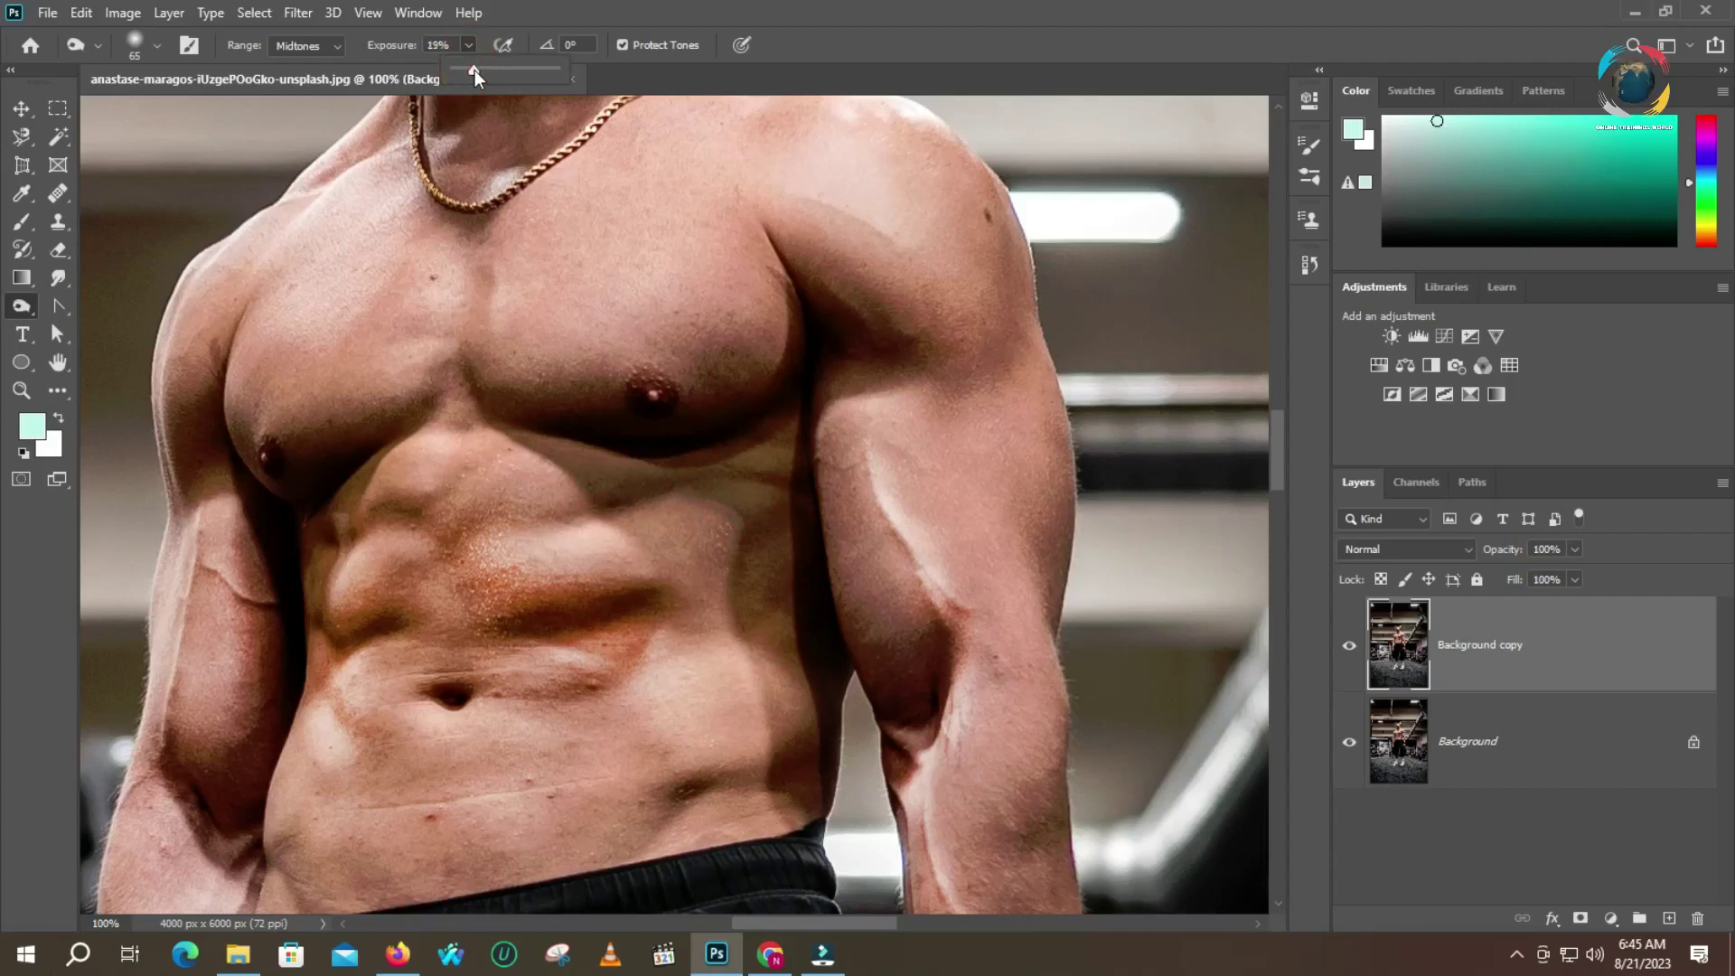
pyautogui.click(558, 467)
pyautogui.moveTo(572, 464); pyautogui.dragTo(744, 536)
pyautogui.moveTo(678, 489); pyautogui.dragTo(730, 630)
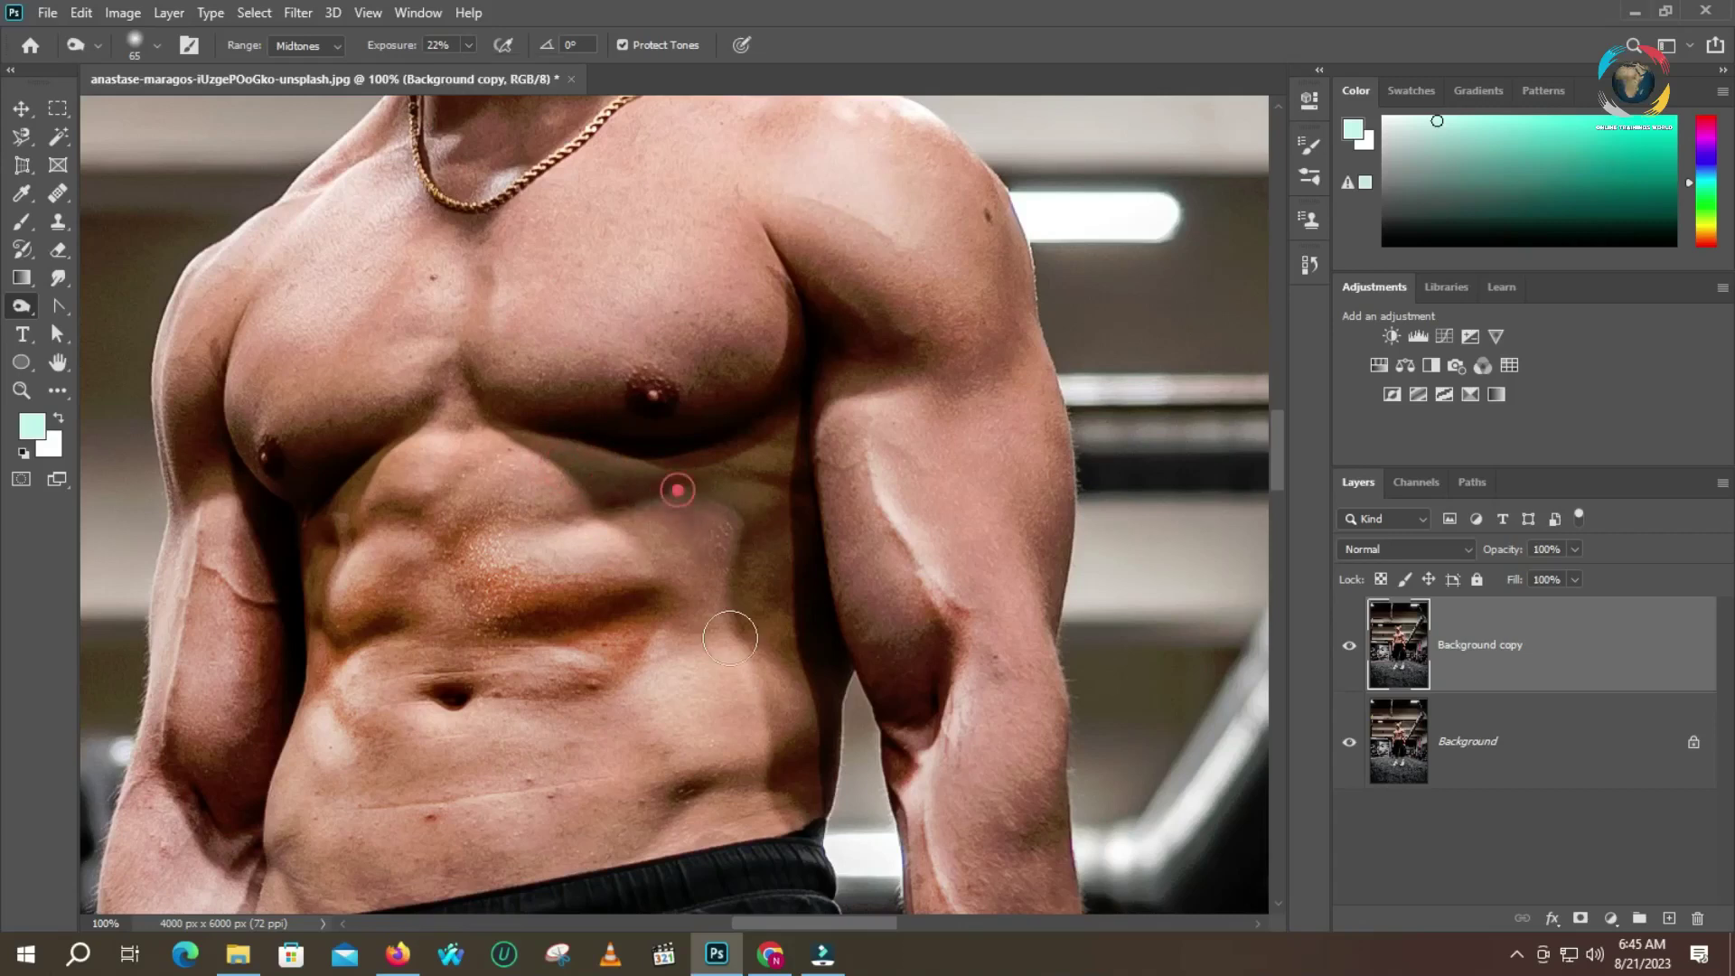
pyautogui.moveTo(708, 519); pyautogui.dragTo(723, 652)
pyautogui.moveTo(673, 547); pyautogui.dragTo(732, 674)
pyautogui.moveTo(749, 535)
pyautogui.mouseDown()
pyautogui.moveTo(681, 607)
pyautogui.moveTo(696, 652)
pyautogui.moveTo(773, 640)
pyautogui.moveTo(724, 694)
pyautogui.moveTo(725, 754)
pyautogui.mouseUp()
pyautogui.moveTo(738, 670)
pyautogui.mouseDown()
pyautogui.moveTo(744, 754)
pyautogui.moveTo(672, 663)
pyautogui.moveTo(627, 743)
pyautogui.mouseUp()
pyautogui.moveTo(666, 646)
pyautogui.mouseDown()
pyautogui.moveTo(625, 742)
pyautogui.moveTo(669, 752)
pyautogui.mouseUp()
pyautogui.click(687, 678)
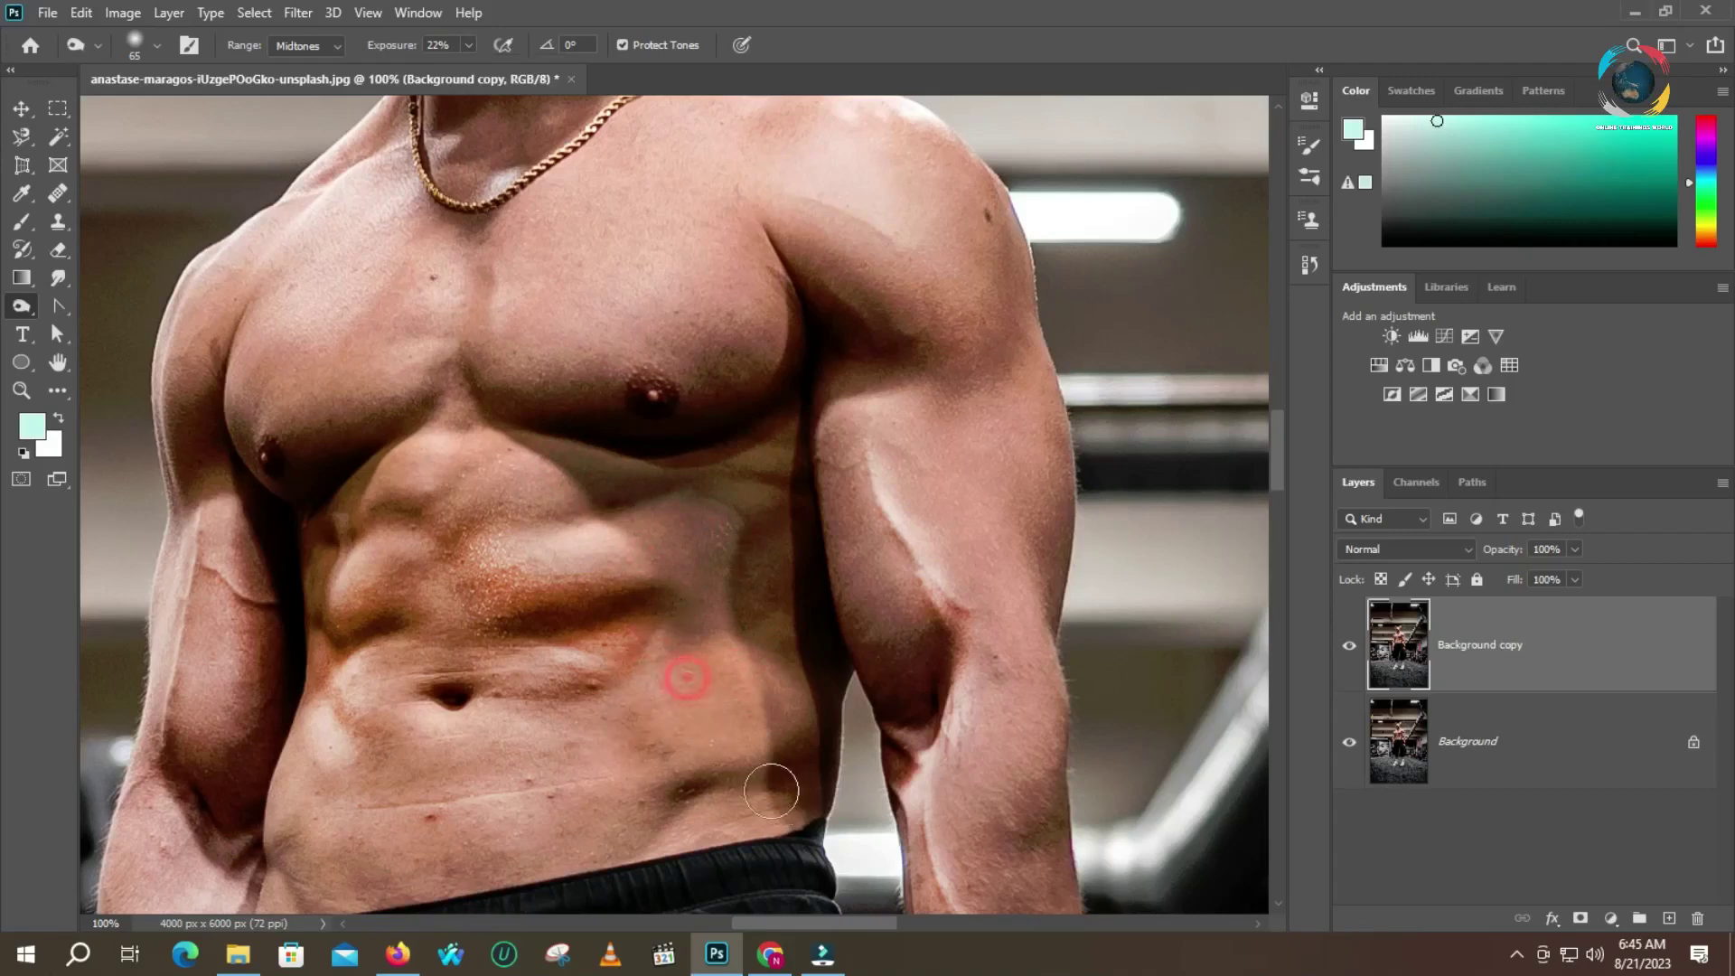
# Hide the Background copy layer after comparing it with the original, and duplicate the Background layer
pyautogui.click(1350, 651)
pyautogui.click(1349, 651)
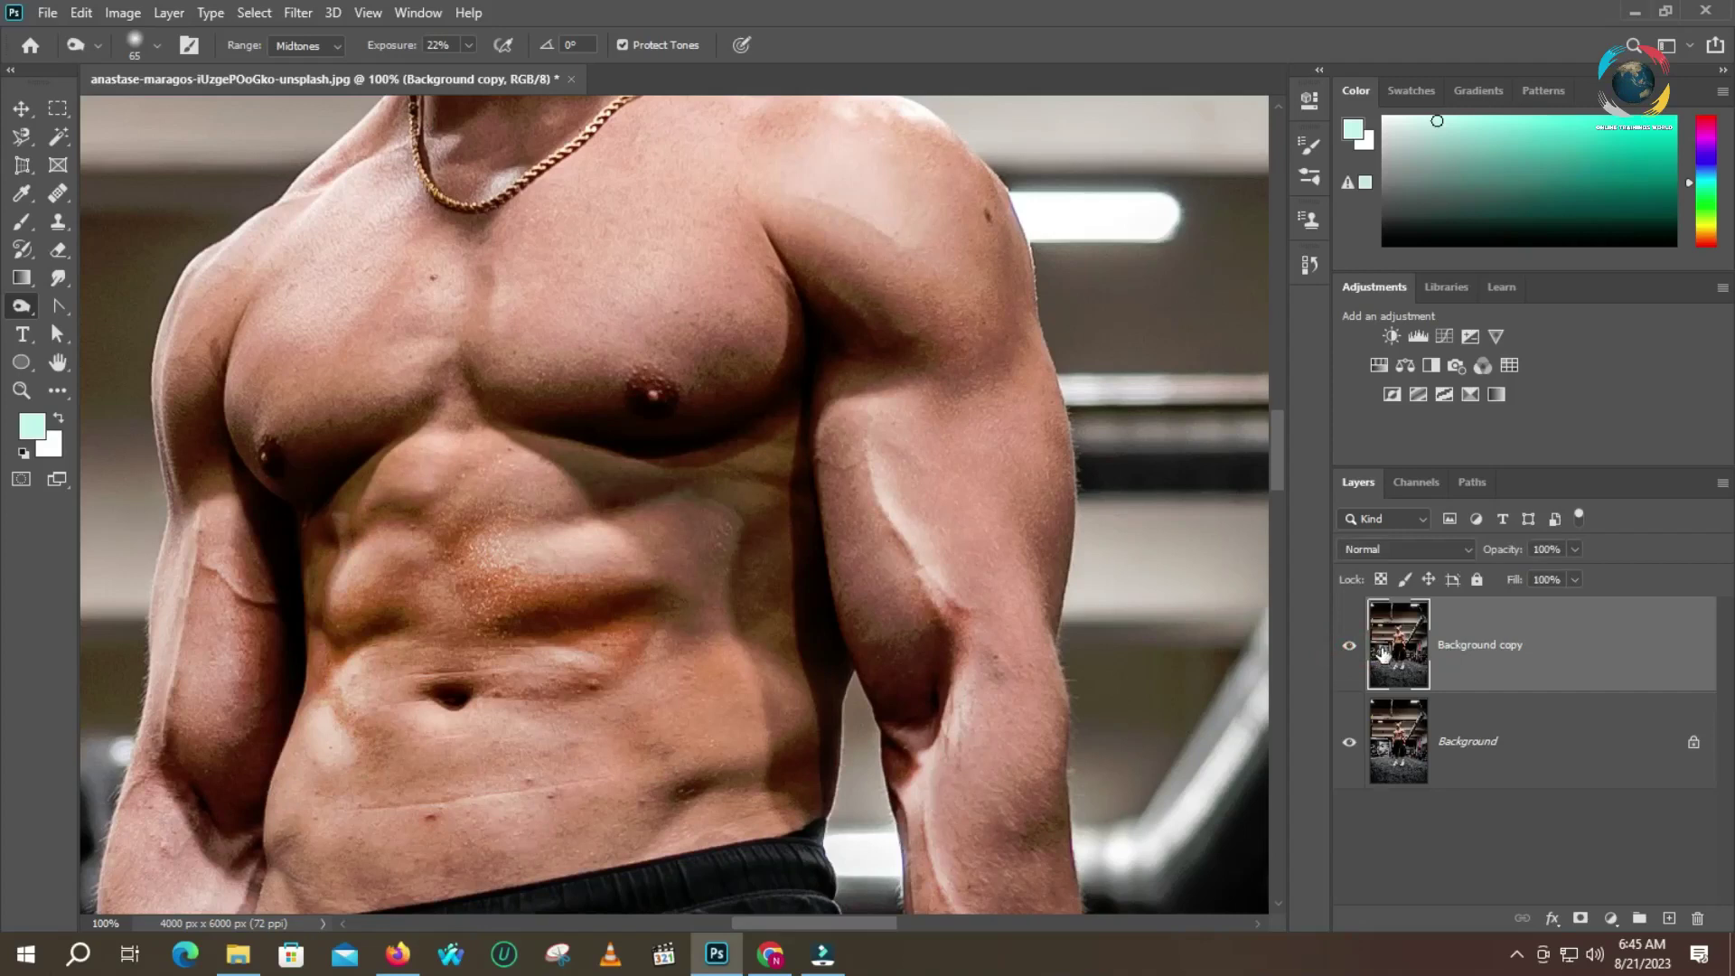
pyautogui.click(1350, 651)
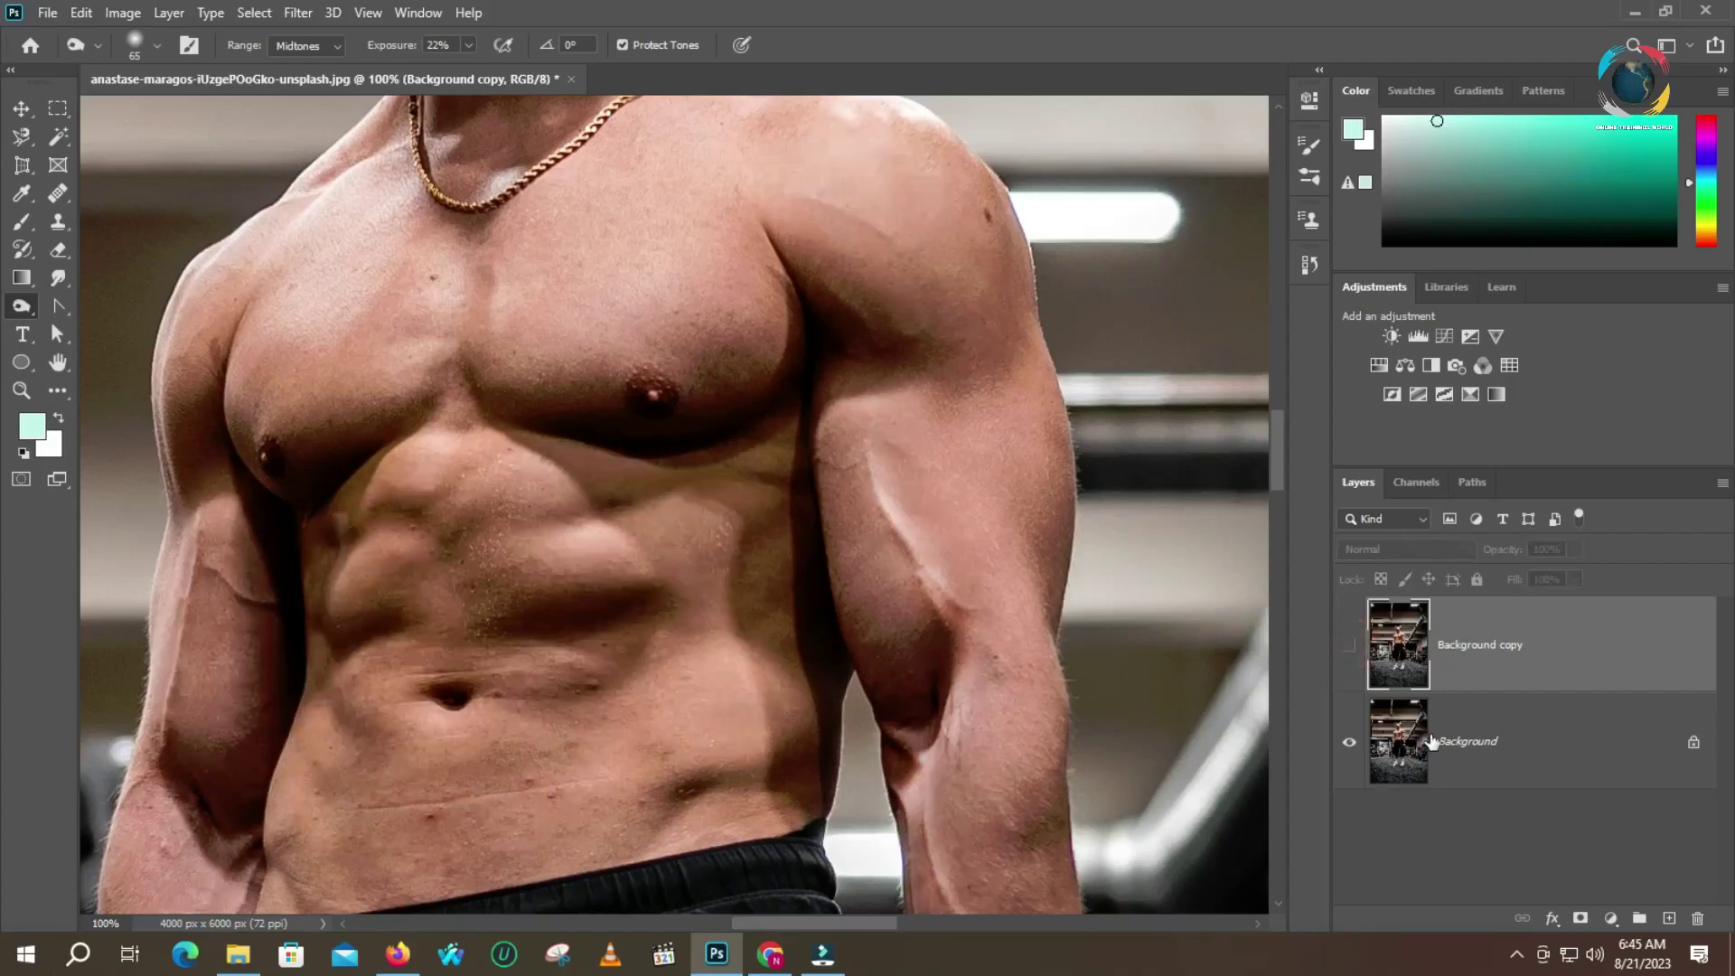
pyautogui.click(1407, 737)
pyautogui.hotkey('ctrl', 'j')
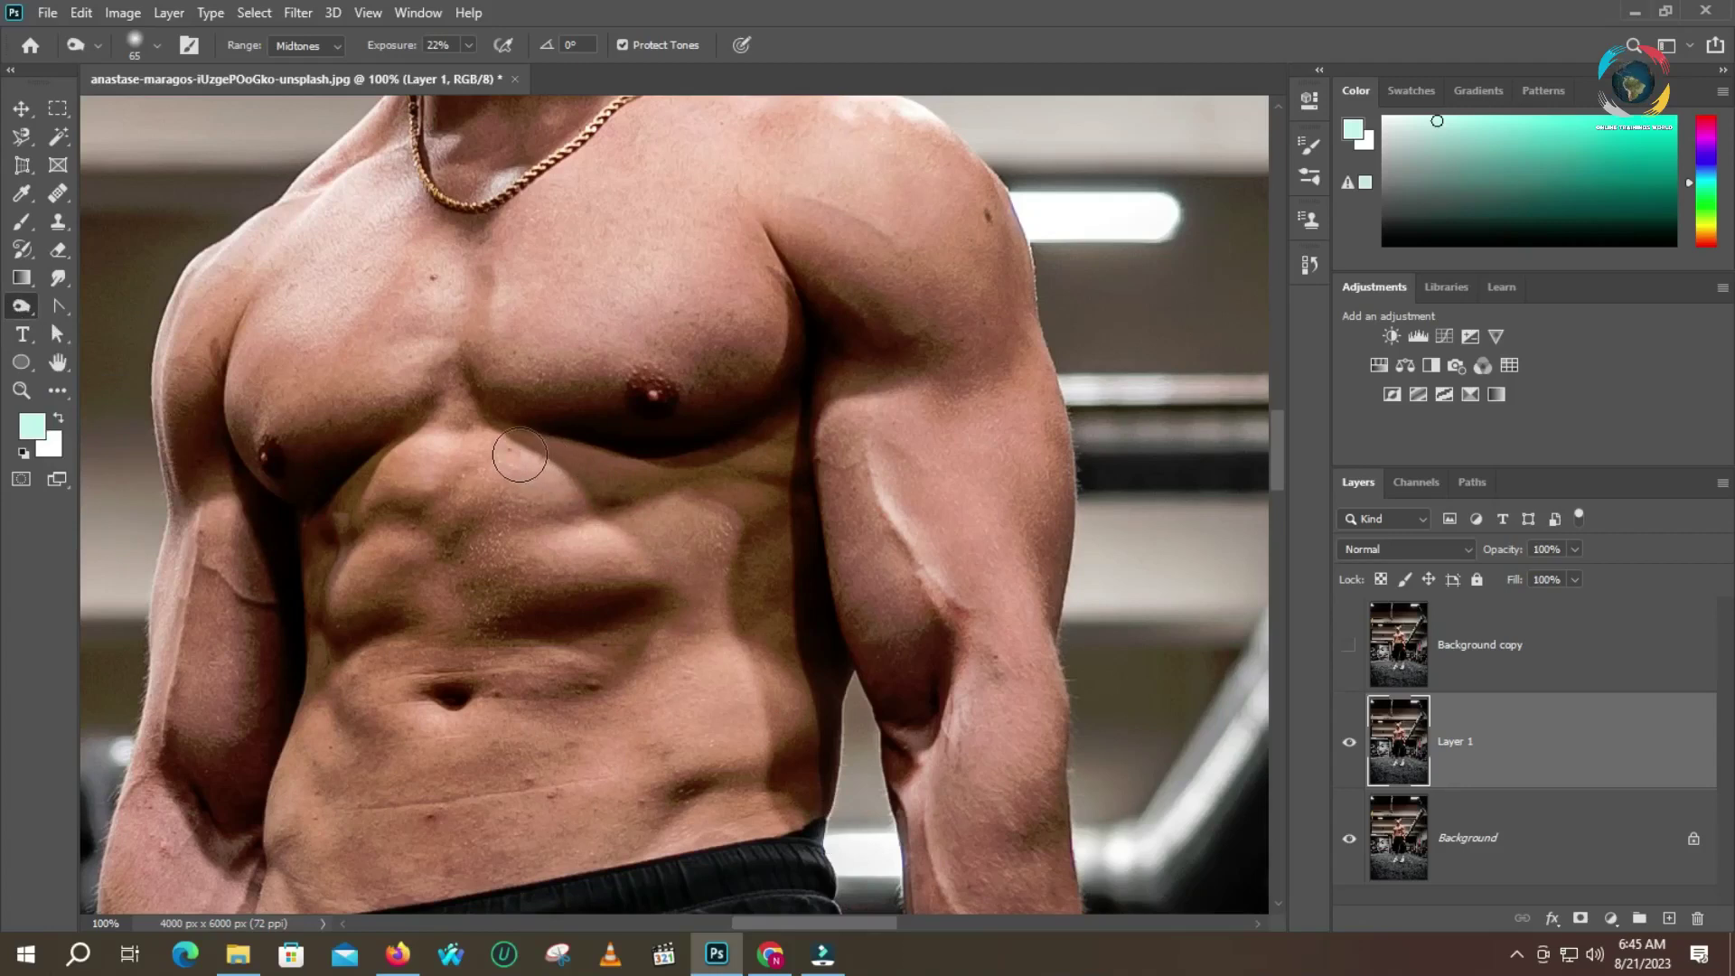
# Darken the side of the abdomen and the man's left arm on Layer 1 with the 65 px Burn brush at 22% exposure
pyautogui.moveTo(604, 465)
pyautogui.mouseDown()
pyautogui.moveTo(715, 505)
pyautogui.moveTo(673, 525)
pyautogui.moveTo(723, 570)
pyautogui.mouseUp()
pyautogui.moveTo(874, 456)
pyautogui.mouseDown()
pyautogui.moveTo(918, 556)
pyautogui.moveTo(1005, 636)
pyautogui.mouseUp()
pyautogui.moveTo(911, 492)
pyautogui.mouseDown()
pyautogui.moveTo(969, 617)
pyautogui.moveTo(984, 741)
pyautogui.mouseUp()
pyautogui.moveTo(972, 623); pyautogui.dragTo(930, 808)
pyautogui.moveTo(934, 703)
pyautogui.mouseDown()
pyautogui.moveTo(934, 805)
pyautogui.moveTo(908, 756)
pyautogui.mouseUp()
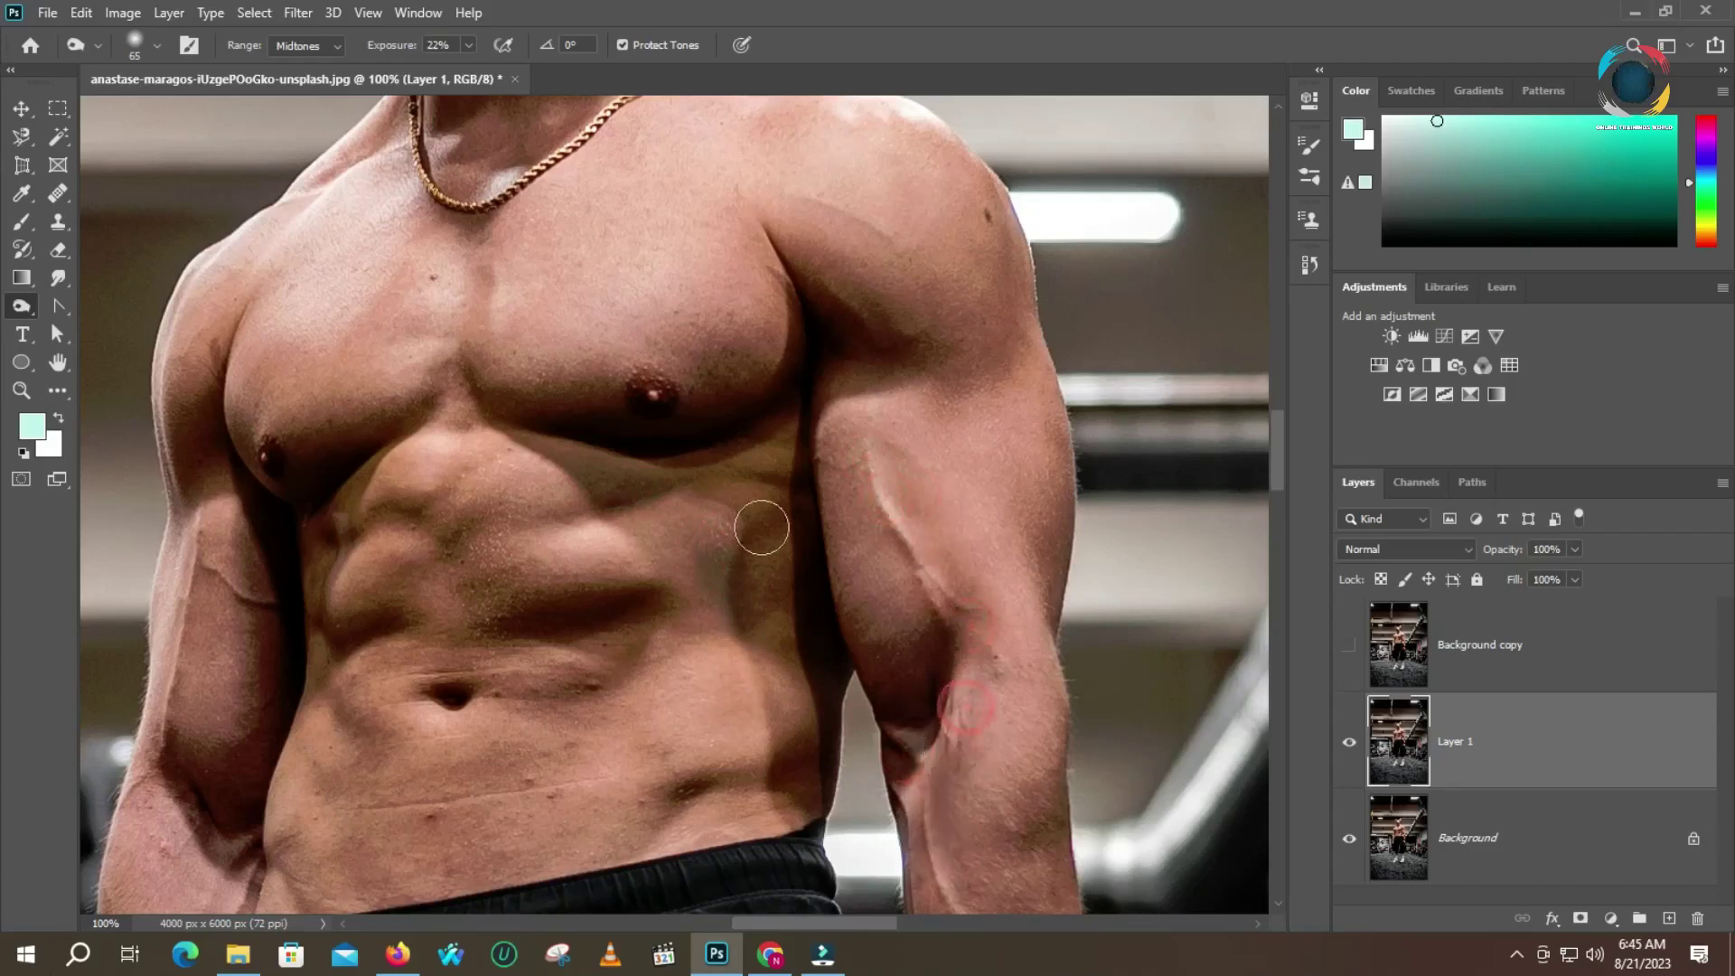
# Burn the chest, both shoulders and the man's right upper arm on Layer 1
pyautogui.moveTo(886, 132); pyautogui.dragTo(846, 124)
pyautogui.moveTo(738, 147); pyautogui.dragTo(616, 279)
pyautogui.moveTo(712, 203); pyautogui.dragTo(570, 348)
pyautogui.moveTo(681, 249)
pyautogui.mouseDown()
pyautogui.moveTo(534, 352)
pyautogui.moveTo(562, 289)
pyautogui.moveTo(427, 351)
pyautogui.mouseUp()
pyautogui.moveTo(388, 412)
pyautogui.mouseDown()
pyautogui.moveTo(361, 259)
pyautogui.moveTo(287, 259)
pyautogui.mouseUp()
pyautogui.moveTo(353, 205)
pyautogui.mouseDown()
pyautogui.moveTo(371, 209)
pyautogui.moveTo(361, 294)
pyautogui.mouseUp()
pyautogui.moveTo(376, 217); pyautogui.dragTo(297, 228)
pyautogui.moveTo(310, 209)
pyautogui.mouseDown()
pyautogui.moveTo(243, 246)
pyautogui.moveTo(242, 264)
pyautogui.mouseUp()
pyautogui.moveTo(307, 217)
pyautogui.mouseDown()
pyautogui.moveTo(222, 274)
pyautogui.moveTo(223, 252)
pyautogui.mouseUp()
pyautogui.moveTo(196, 493)
pyautogui.mouseDown()
pyautogui.moveTo(149, 652)
pyautogui.moveTo(163, 718)
pyautogui.mouseUp()
# Burn the man's right forearm and inner elbow on Layer 1 with the same 22% exposure
pyautogui.moveTo(388, 697); pyautogui.dragTo(801, 372)
pyautogui.moveTo(751, 476); pyautogui.dragTo(657, 512)
pyautogui.moveTo(521, 251); pyautogui.dragTo(426, 340)
pyautogui.moveTo(455, 440)
pyautogui.mouseDown()
pyautogui.moveTo(454, 583)
pyautogui.moveTo(455, 440)
pyautogui.mouseUp()
pyautogui.moveTo(538, 508)
pyautogui.mouseDown()
pyautogui.moveTo(455, 581)
pyautogui.moveTo(540, 499)
pyautogui.moveTo(521, 620)
pyautogui.moveTo(469, 697)
pyautogui.mouseUp()
pyautogui.moveTo(543, 577)
pyautogui.mouseDown()
pyautogui.moveTo(461, 654)
pyautogui.moveTo(428, 789)
pyautogui.moveTo(469, 851)
pyautogui.moveTo(440, 784)
pyautogui.mouseUp()
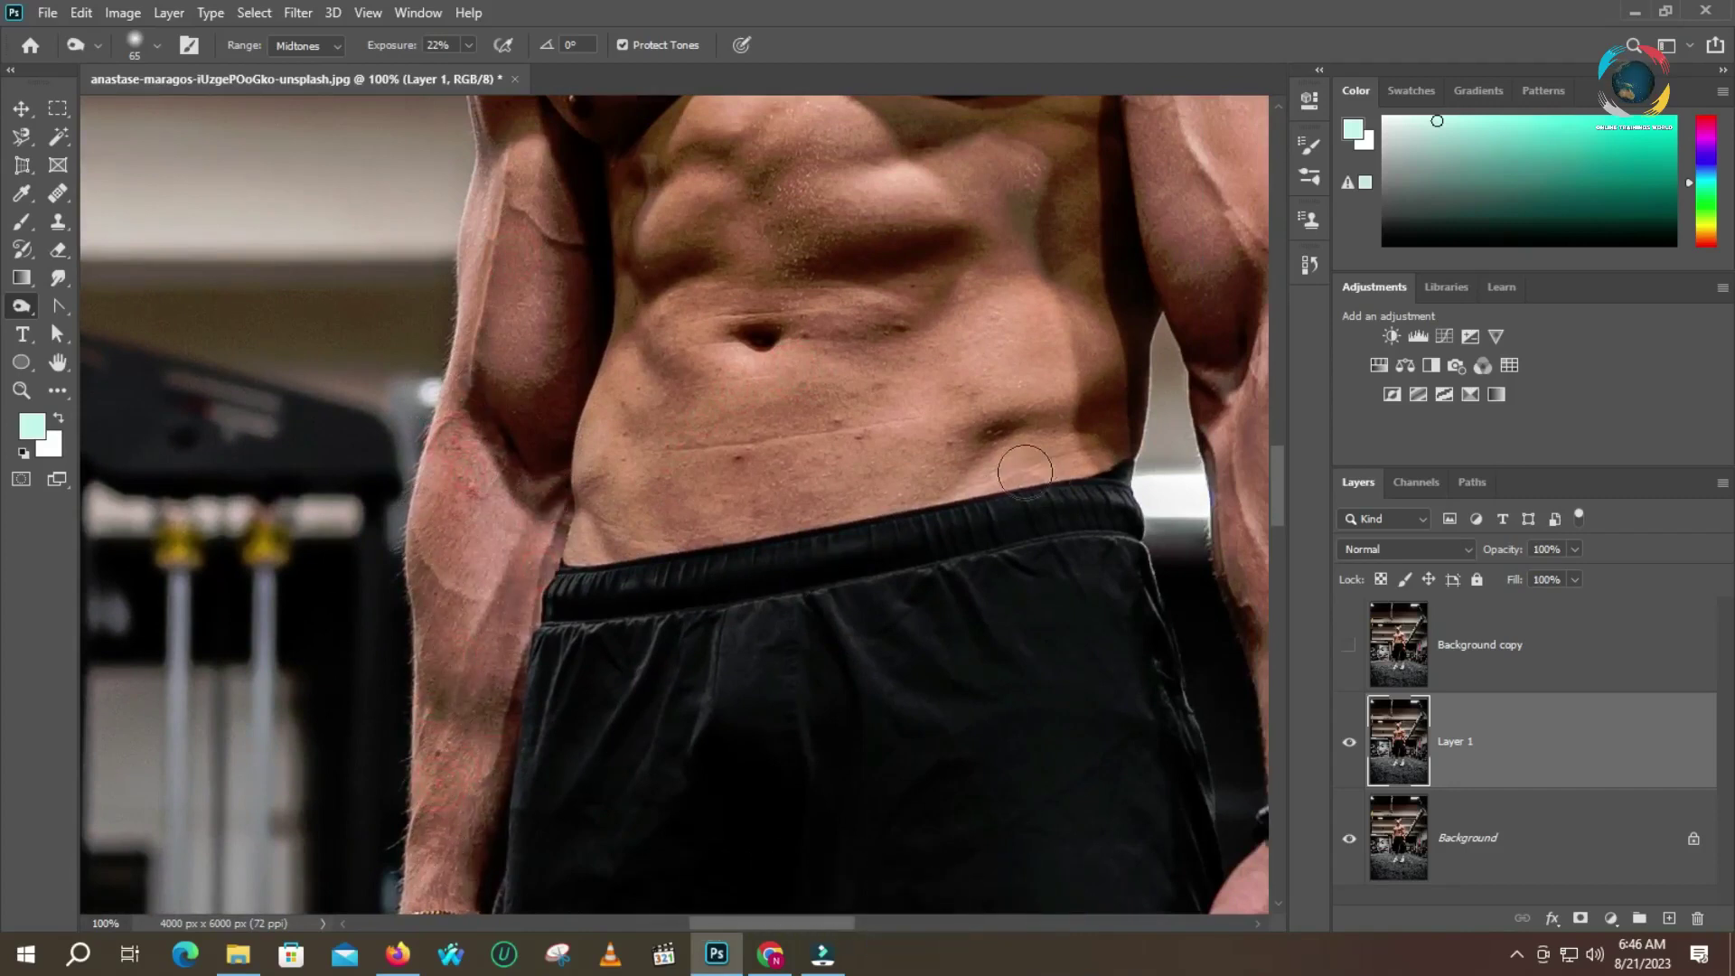
# Darken the lower abdomen above the waistband on Layer 1, enlarging the Burn brush to 80 px
pyautogui.moveTo(1099, 440)
pyautogui.mouseDown()
pyautogui.moveTo(750, 488)
pyautogui.moveTo(640, 455)
pyautogui.mouseUp()
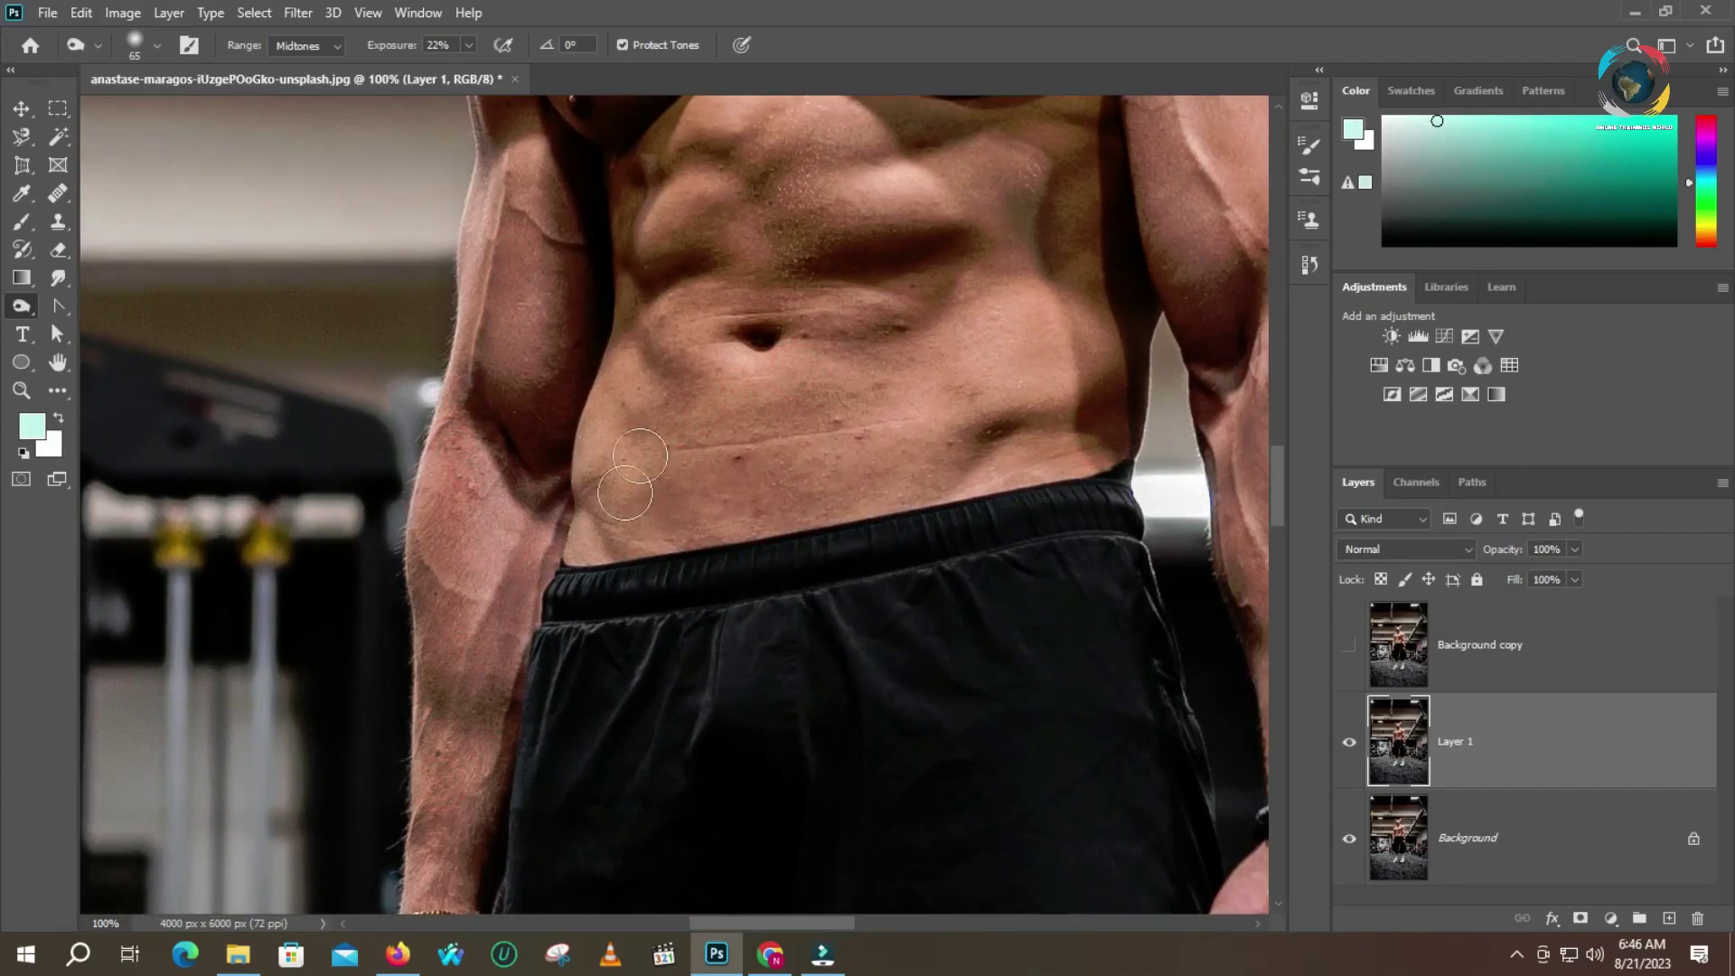
pyautogui.moveTo(599, 381); pyautogui.dragTo(577, 515)
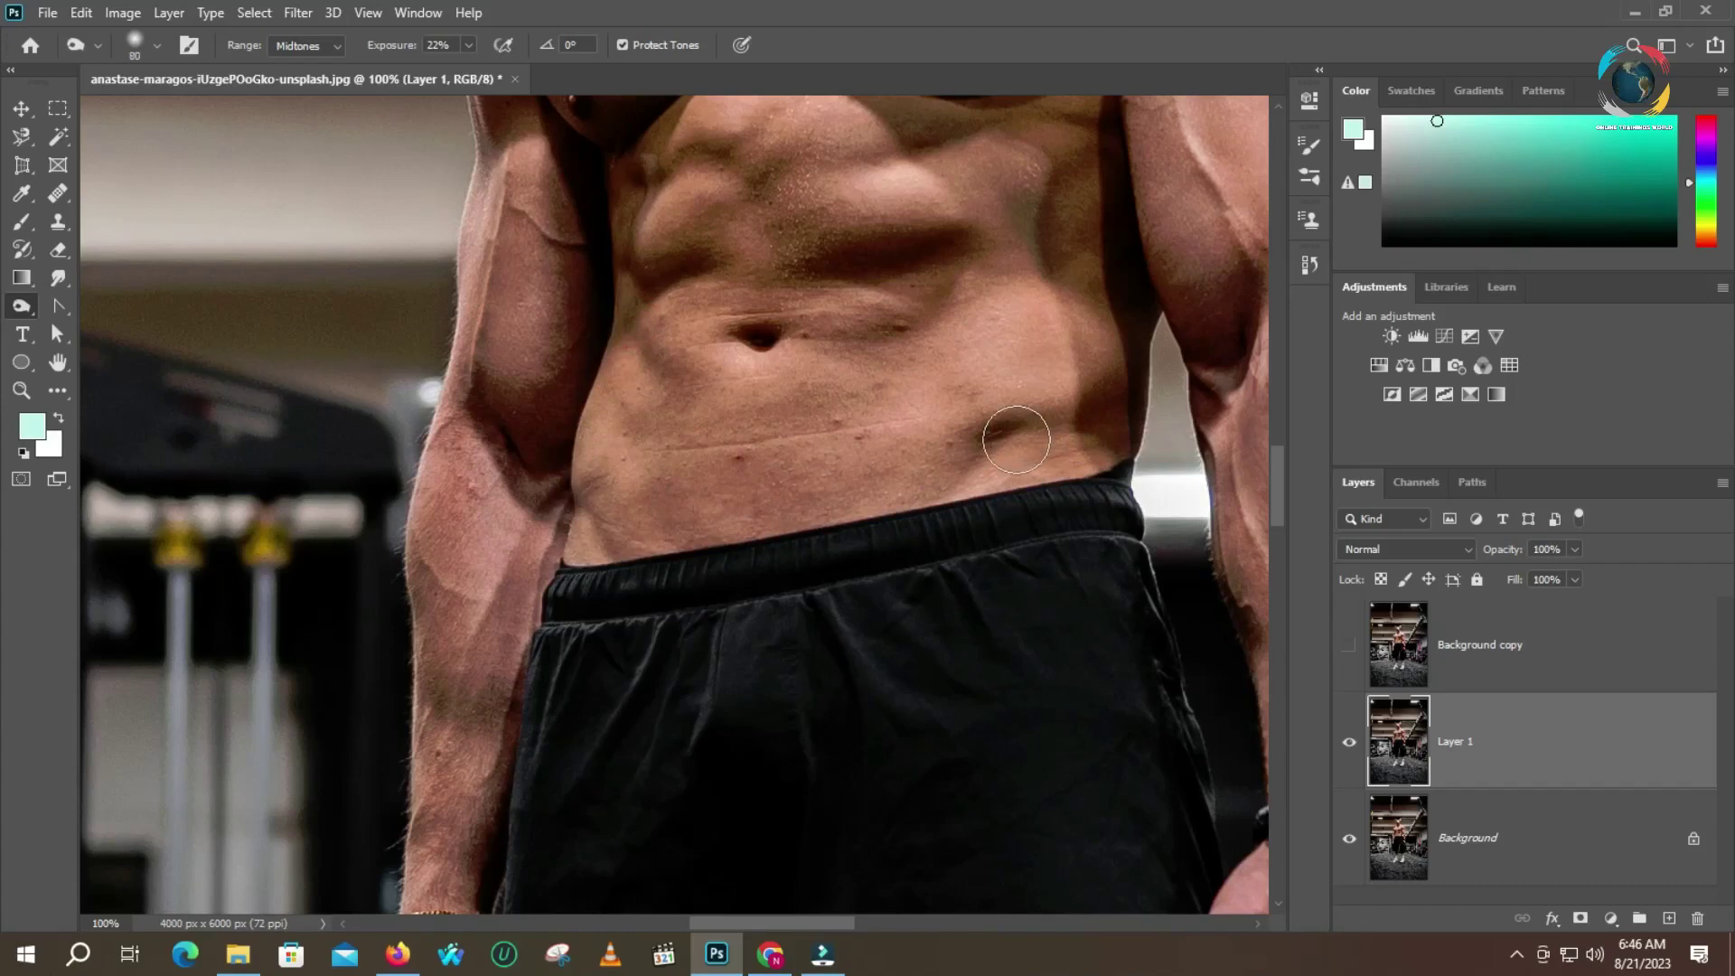
pyautogui.moveTo(1025, 260); pyautogui.dragTo(815, 565)
pyautogui.moveTo(777, 344); pyautogui.dragTo(952, 569)
pyautogui.moveTo(961, 361); pyautogui.dragTo(1065, 500)
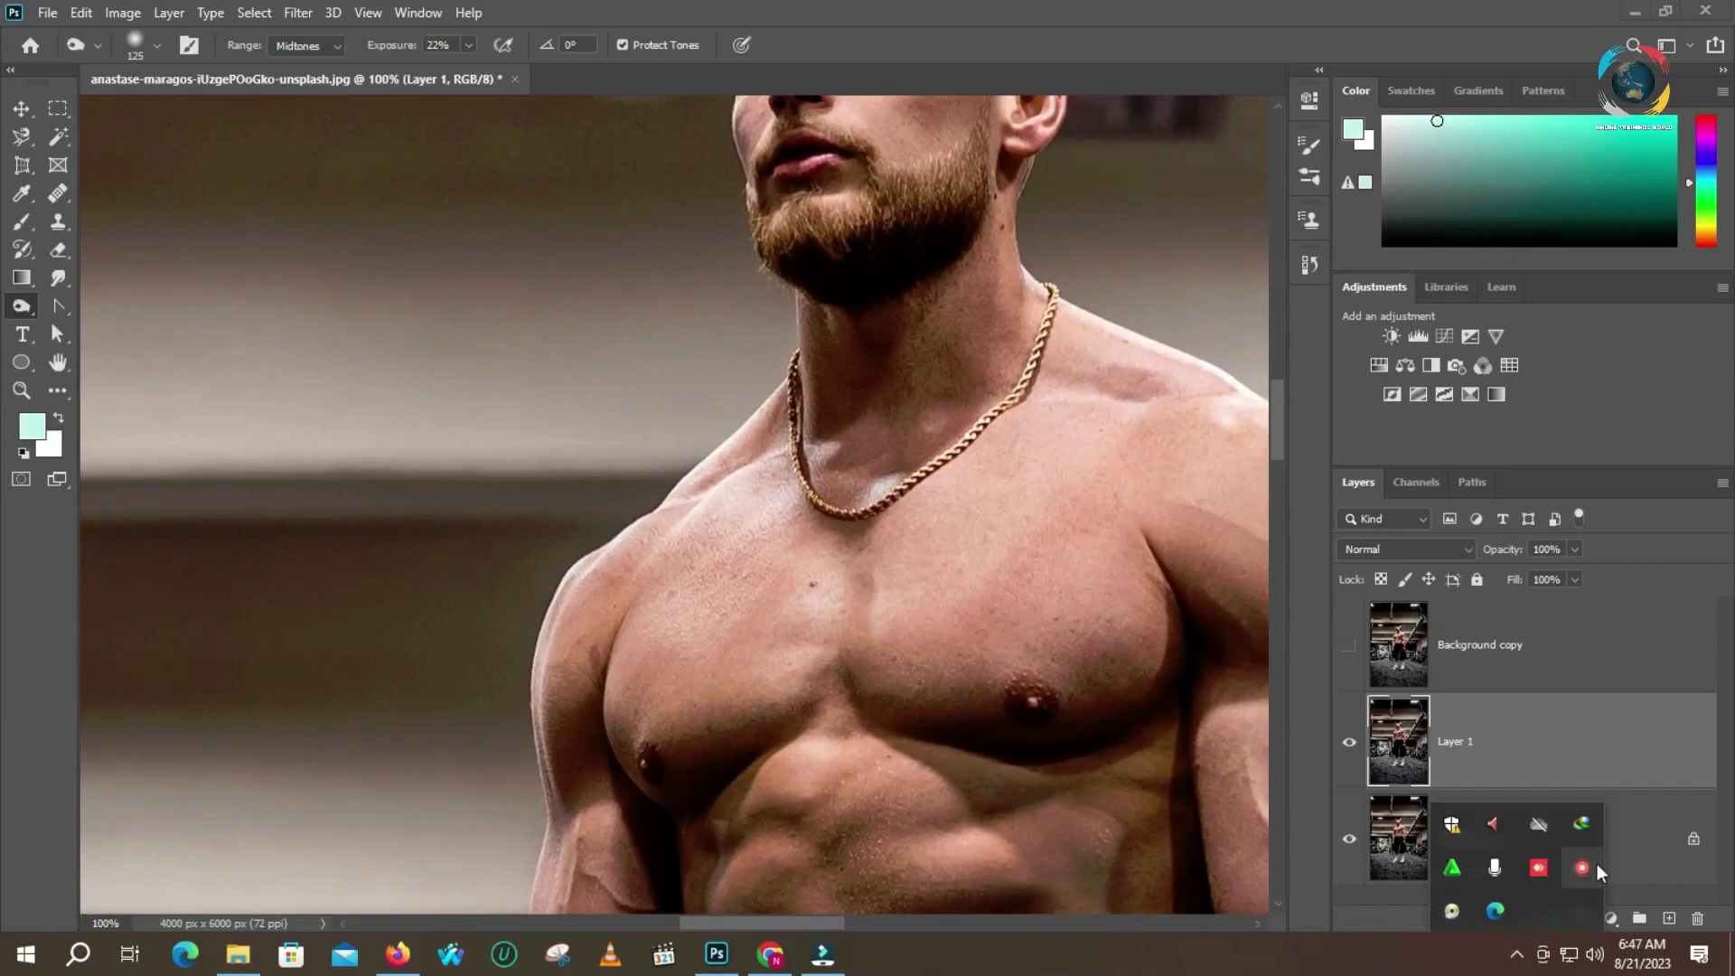
# Darken the neck, shoulders, upper chest and upper abdomen on Layer 1 with a 125 px Burn brush at 22% exposure
pyautogui.click(1581, 868)
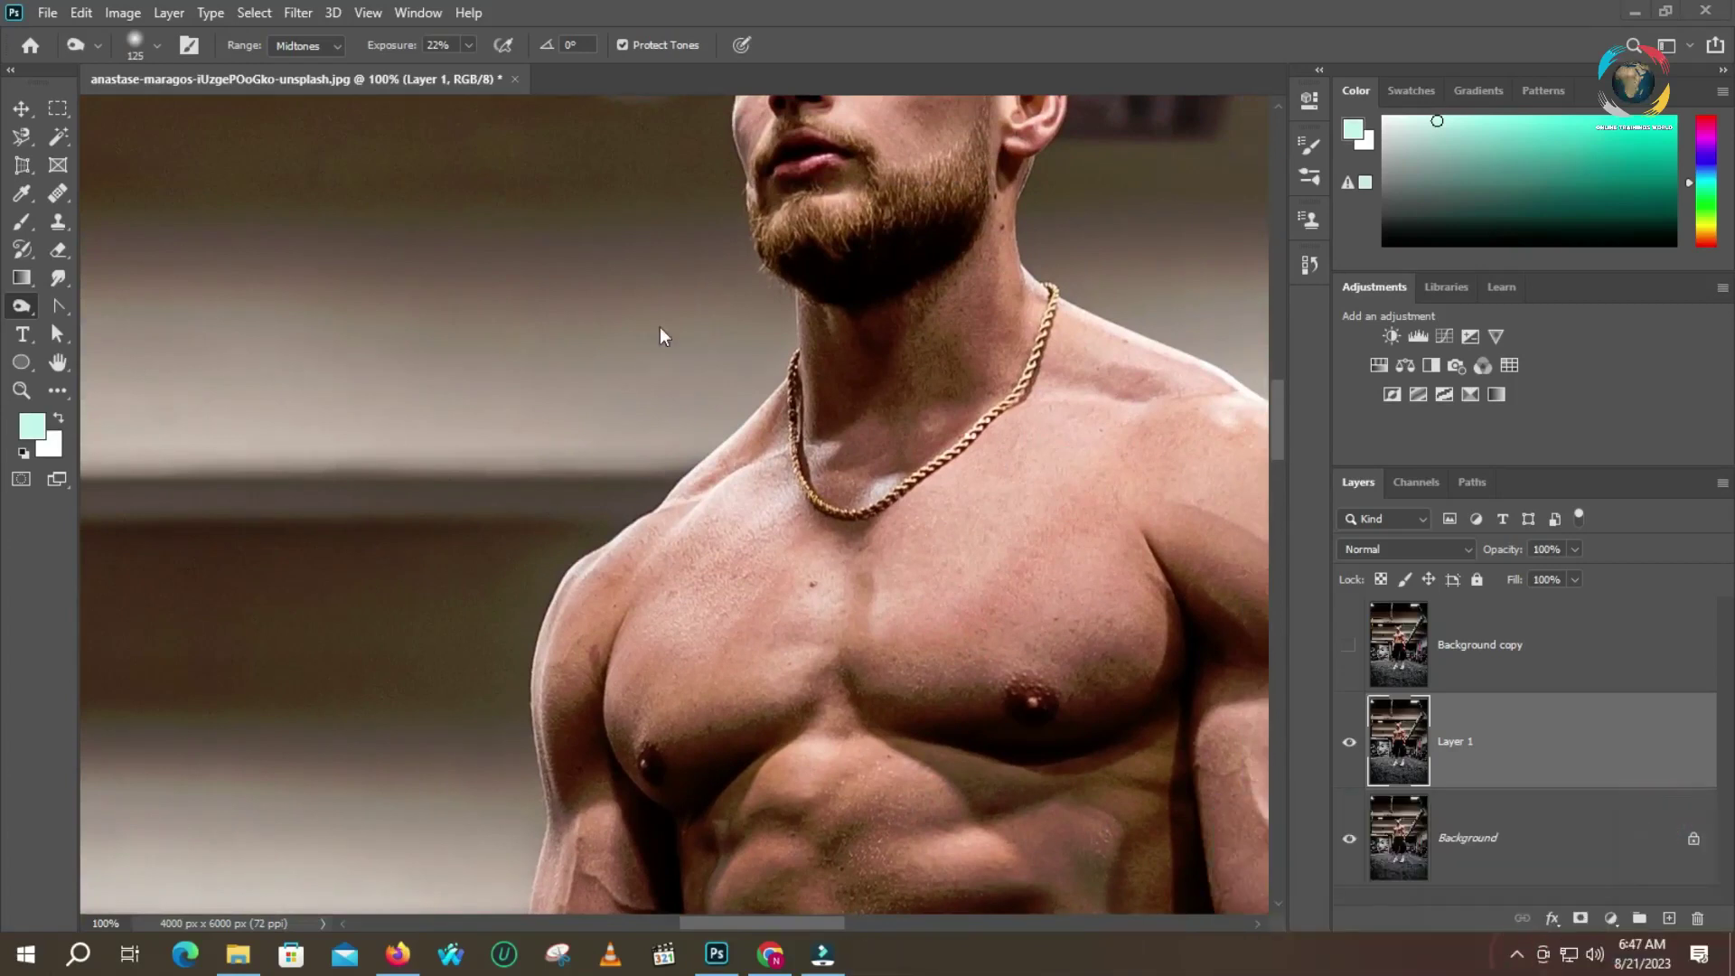
pyautogui.moveTo(972, 322)
pyautogui.mouseDown()
pyautogui.moveTo(876, 415)
pyautogui.moveTo(969, 318)
pyautogui.moveTo(975, 391)
pyautogui.moveTo(999, 340)
pyautogui.moveTo(1042, 333)
pyautogui.moveTo(1101, 384)
pyautogui.moveTo(1174, 399)
pyautogui.mouseUp()
pyautogui.moveTo(1100, 354)
pyautogui.mouseDown()
pyautogui.moveTo(1181, 410)
pyautogui.moveTo(1222, 414)
pyautogui.moveTo(943, 542)
pyautogui.mouseUp()
pyautogui.moveTo(732, 487)
pyautogui.mouseDown()
pyautogui.moveTo(680, 565)
pyautogui.moveTo(729, 549)
pyautogui.moveTo(762, 488)
pyautogui.moveTo(689, 512)
pyautogui.moveTo(630, 573)
pyautogui.moveTo(657, 537)
pyautogui.moveTo(590, 662)
pyautogui.moveTo(771, 577)
pyautogui.moveTo(708, 547)
pyautogui.mouseUp()
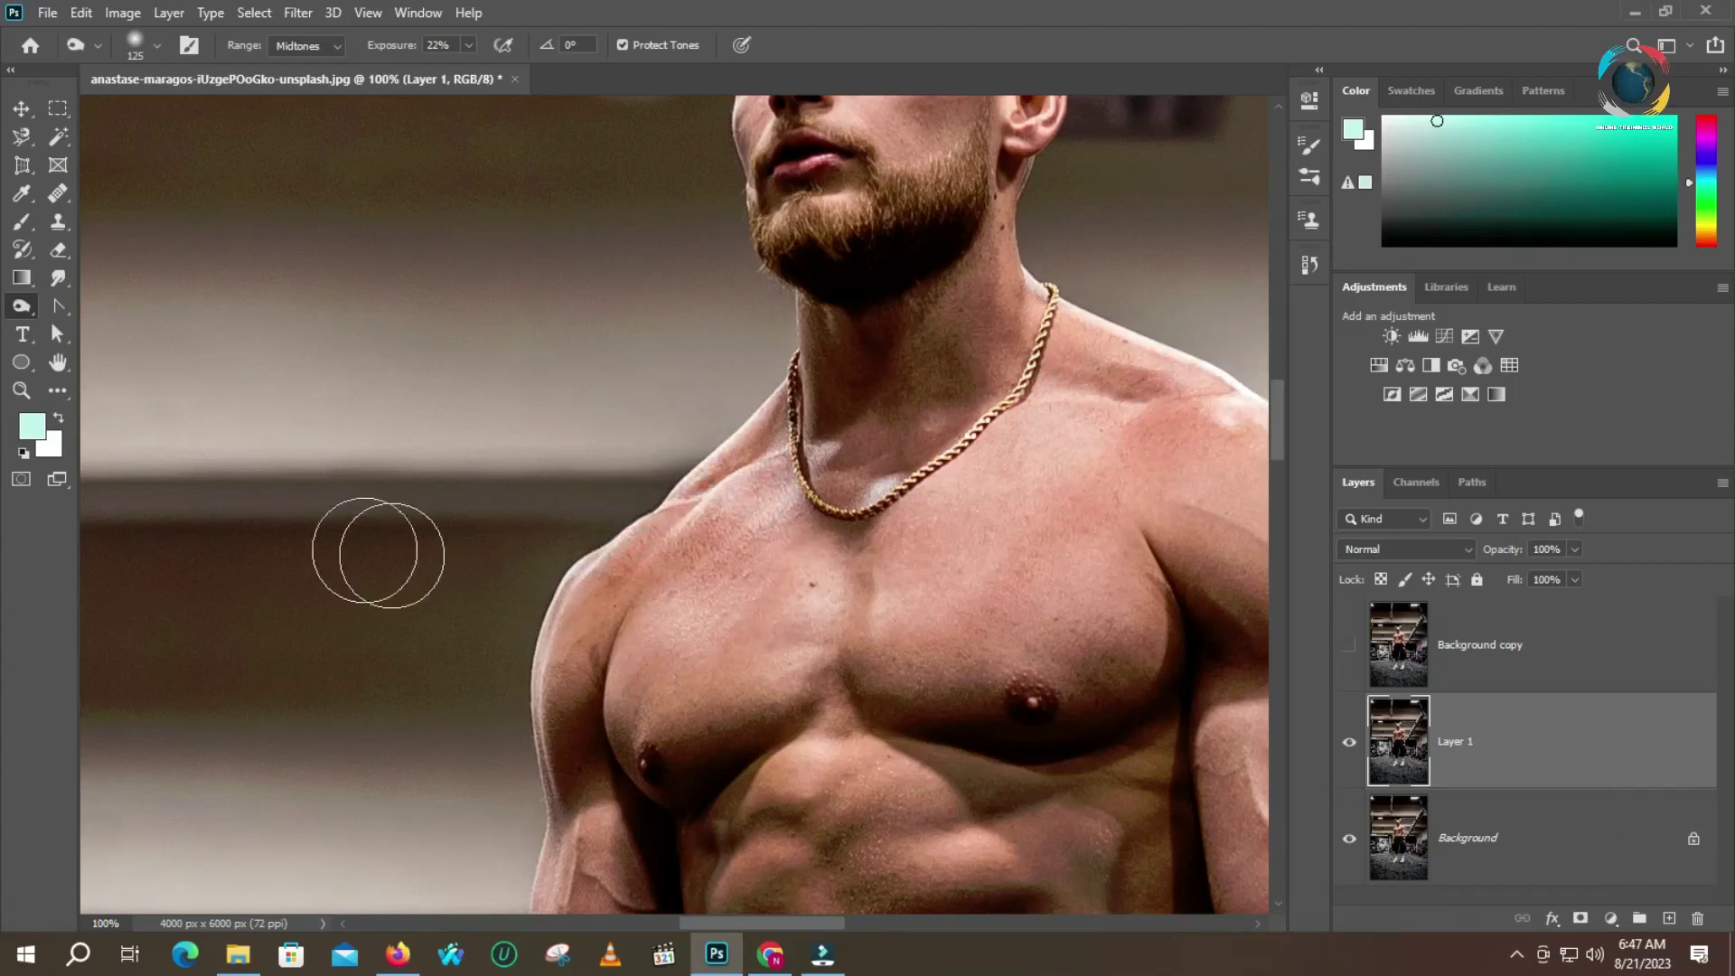
pyautogui.click(580, 720)
pyautogui.click(848, 776)
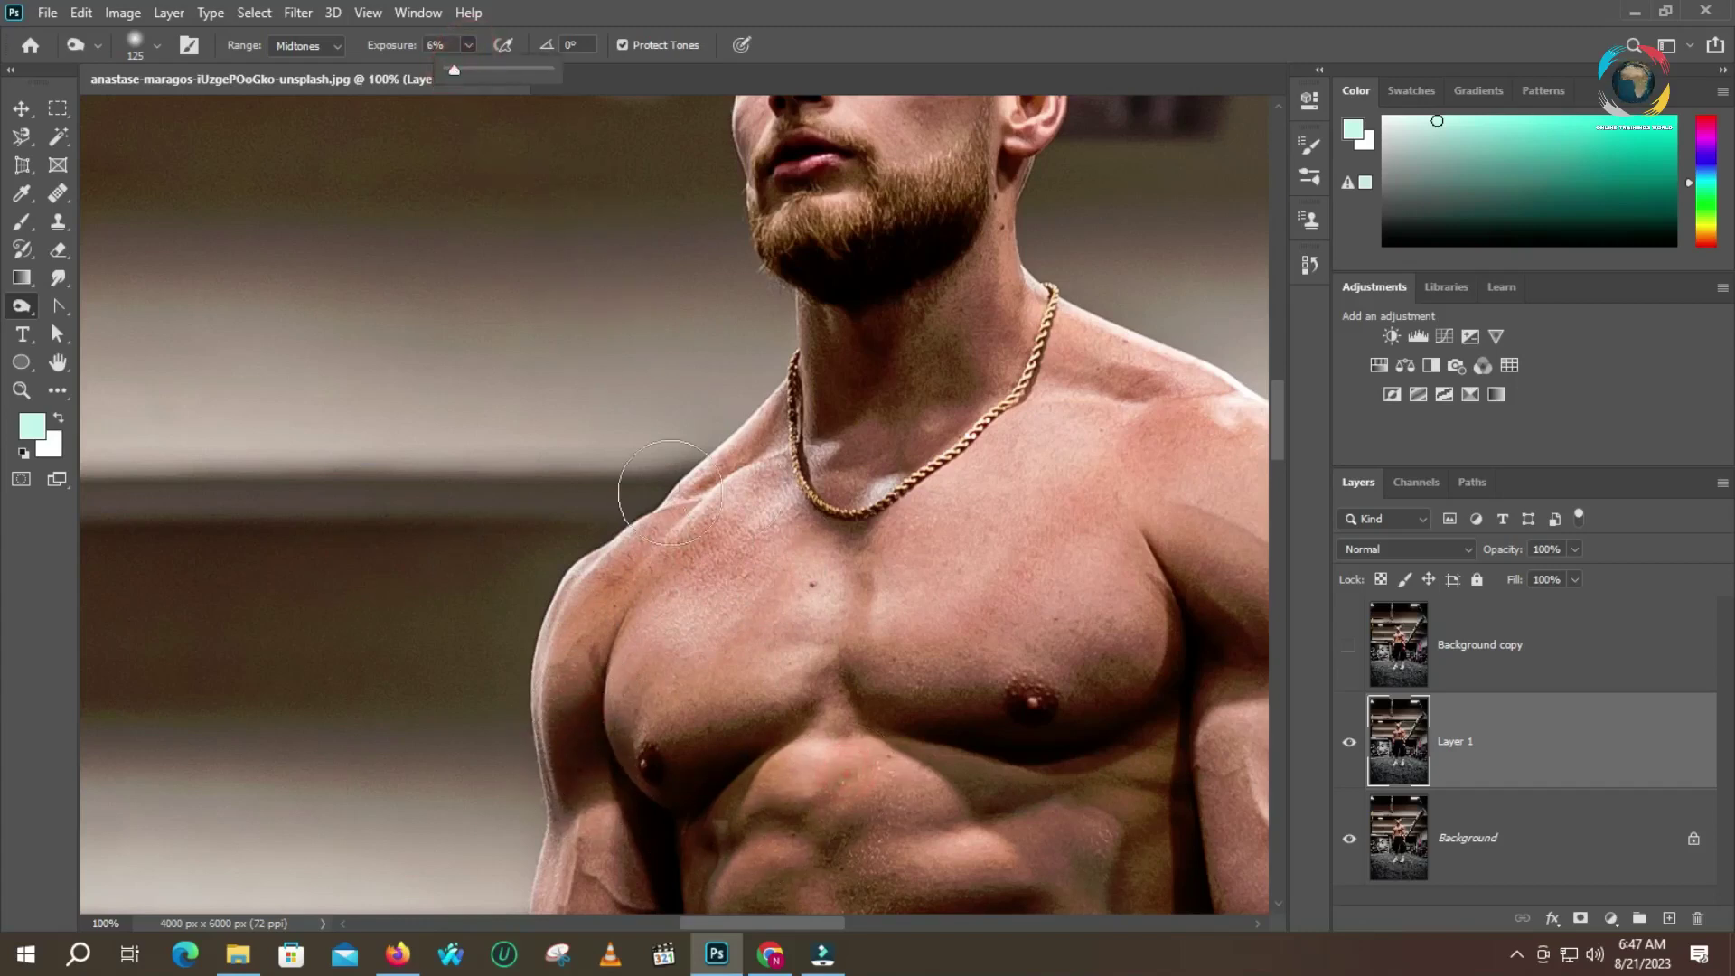
# Lower the Burn exposure to 6% and lightly darken the chest and upper abdomen on Layer 1
pyautogui.click(1069, 495)
pyautogui.click(937, 600)
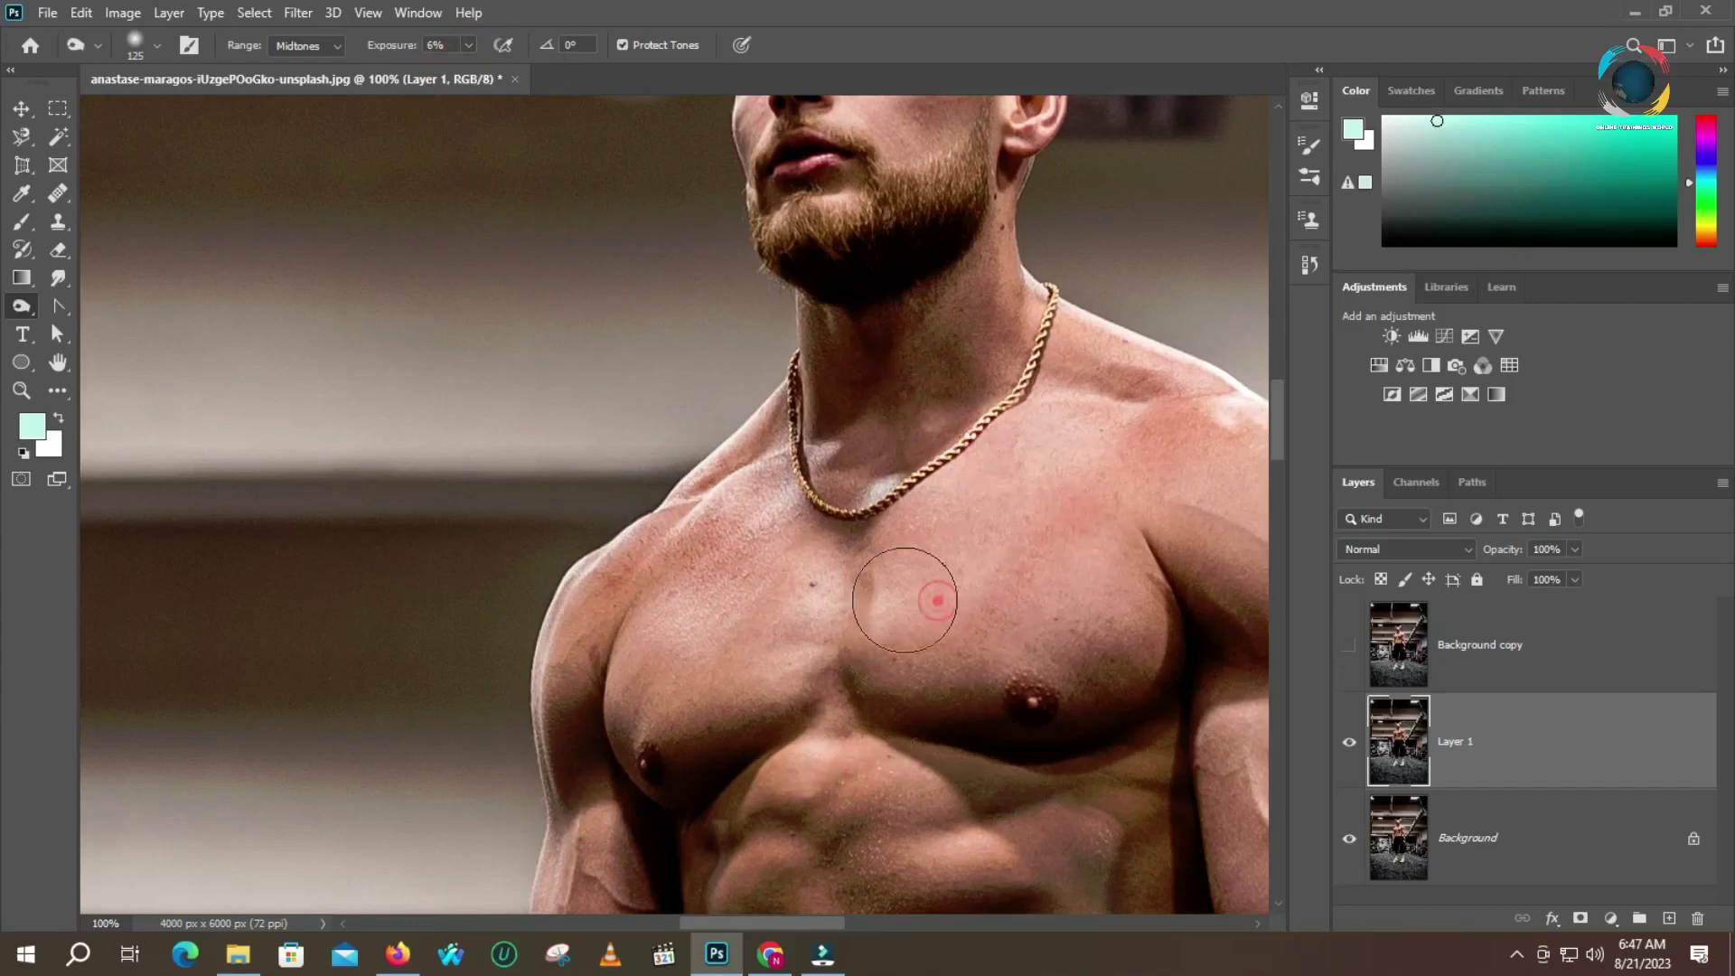
pyautogui.click(818, 657)
pyautogui.click(861, 771)
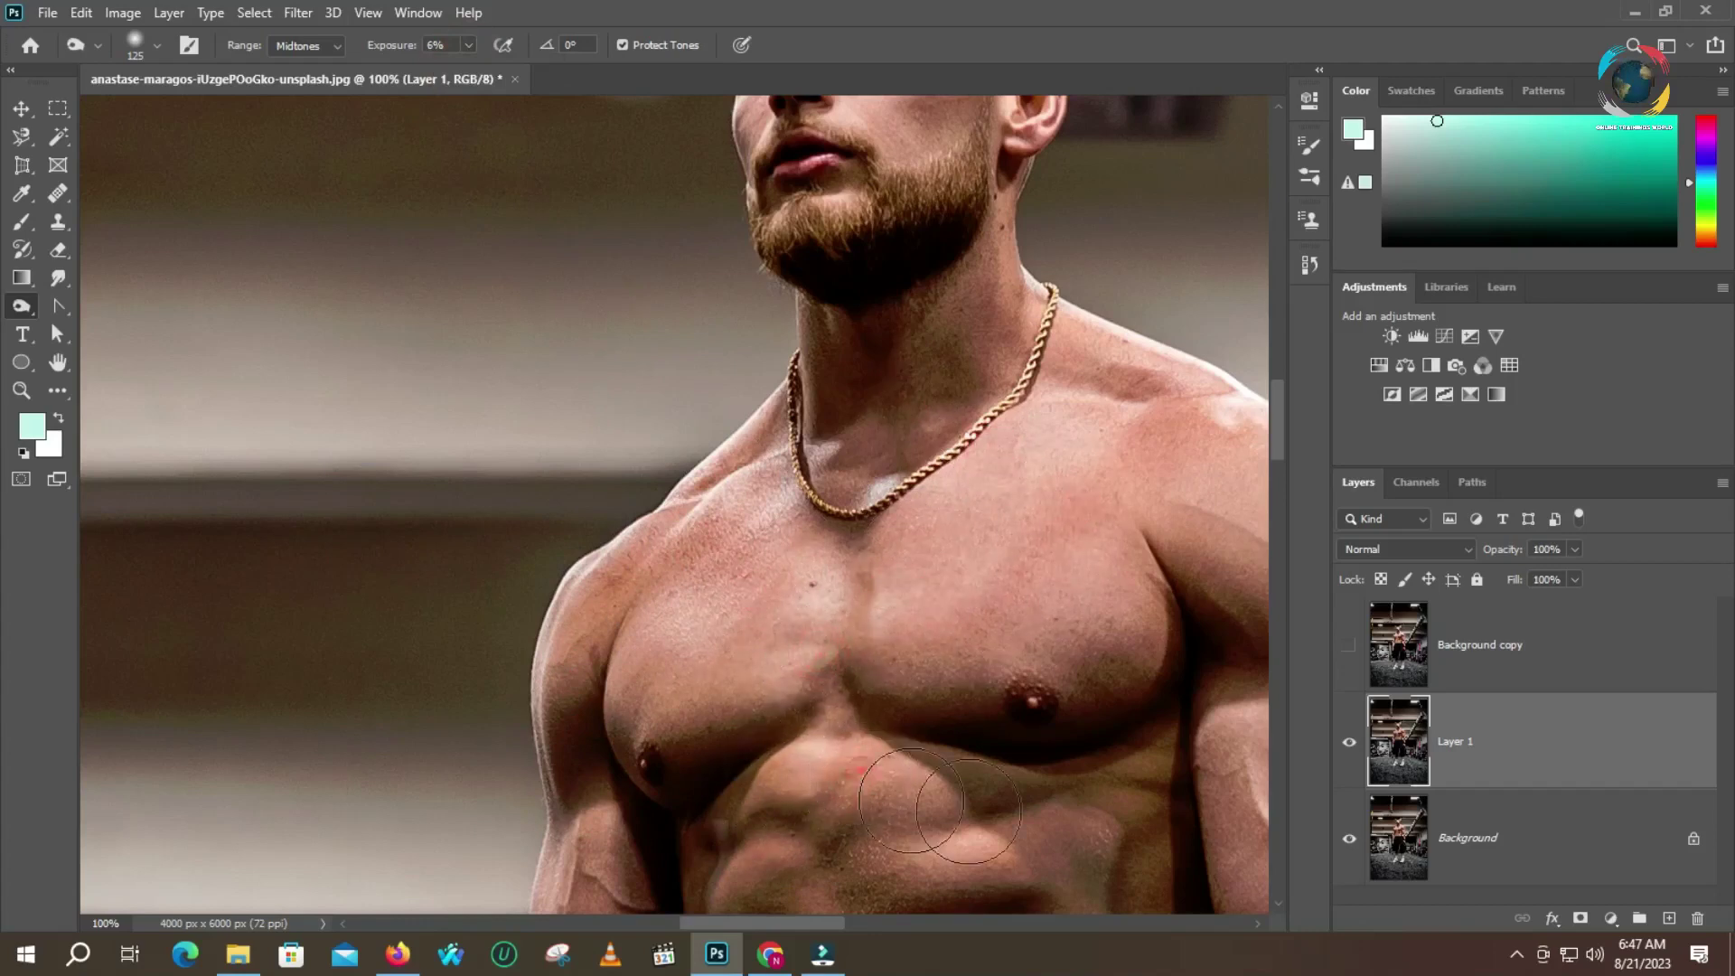
pyautogui.click(1154, 754)
pyautogui.press('space')
pyautogui.moveTo(1037, 770)
pyautogui.mouseDown()
pyautogui.moveTo(856, 627)
pyautogui.moveTo(862, 494)
pyautogui.mouseUp()
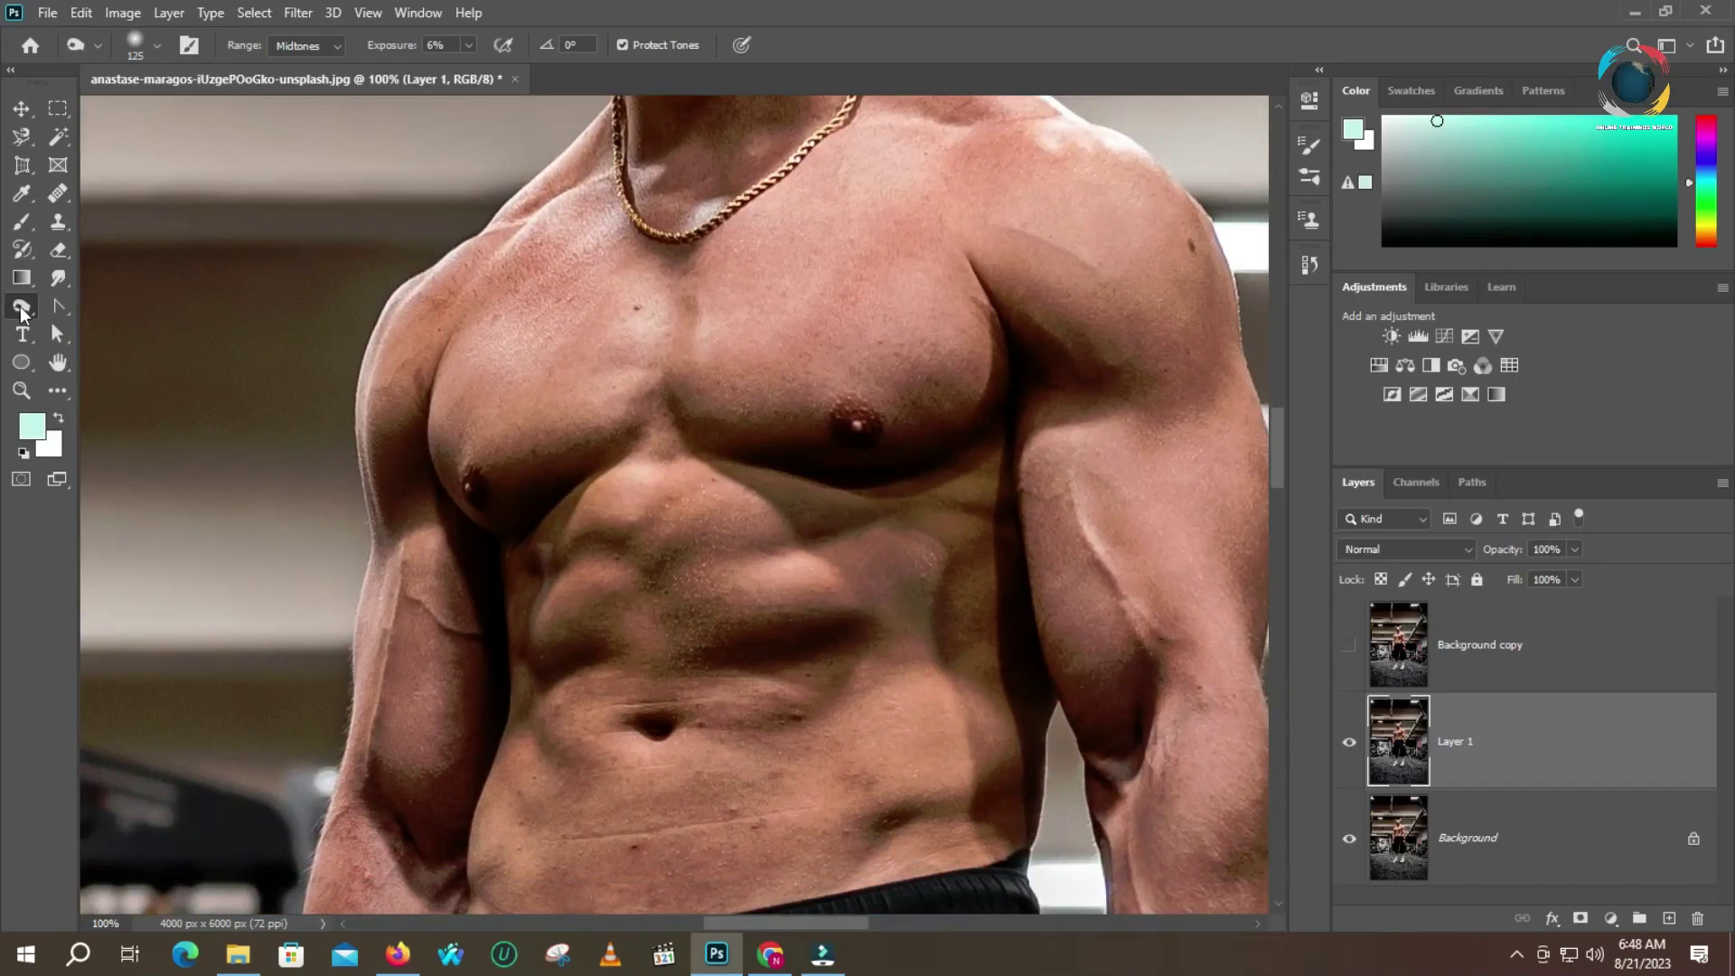
# Select the Sponge tool and toggle Layer 1's visibility to compare the burned image with the Background layer
pyautogui.rightClick(22, 308)
pyautogui.click(106, 353)
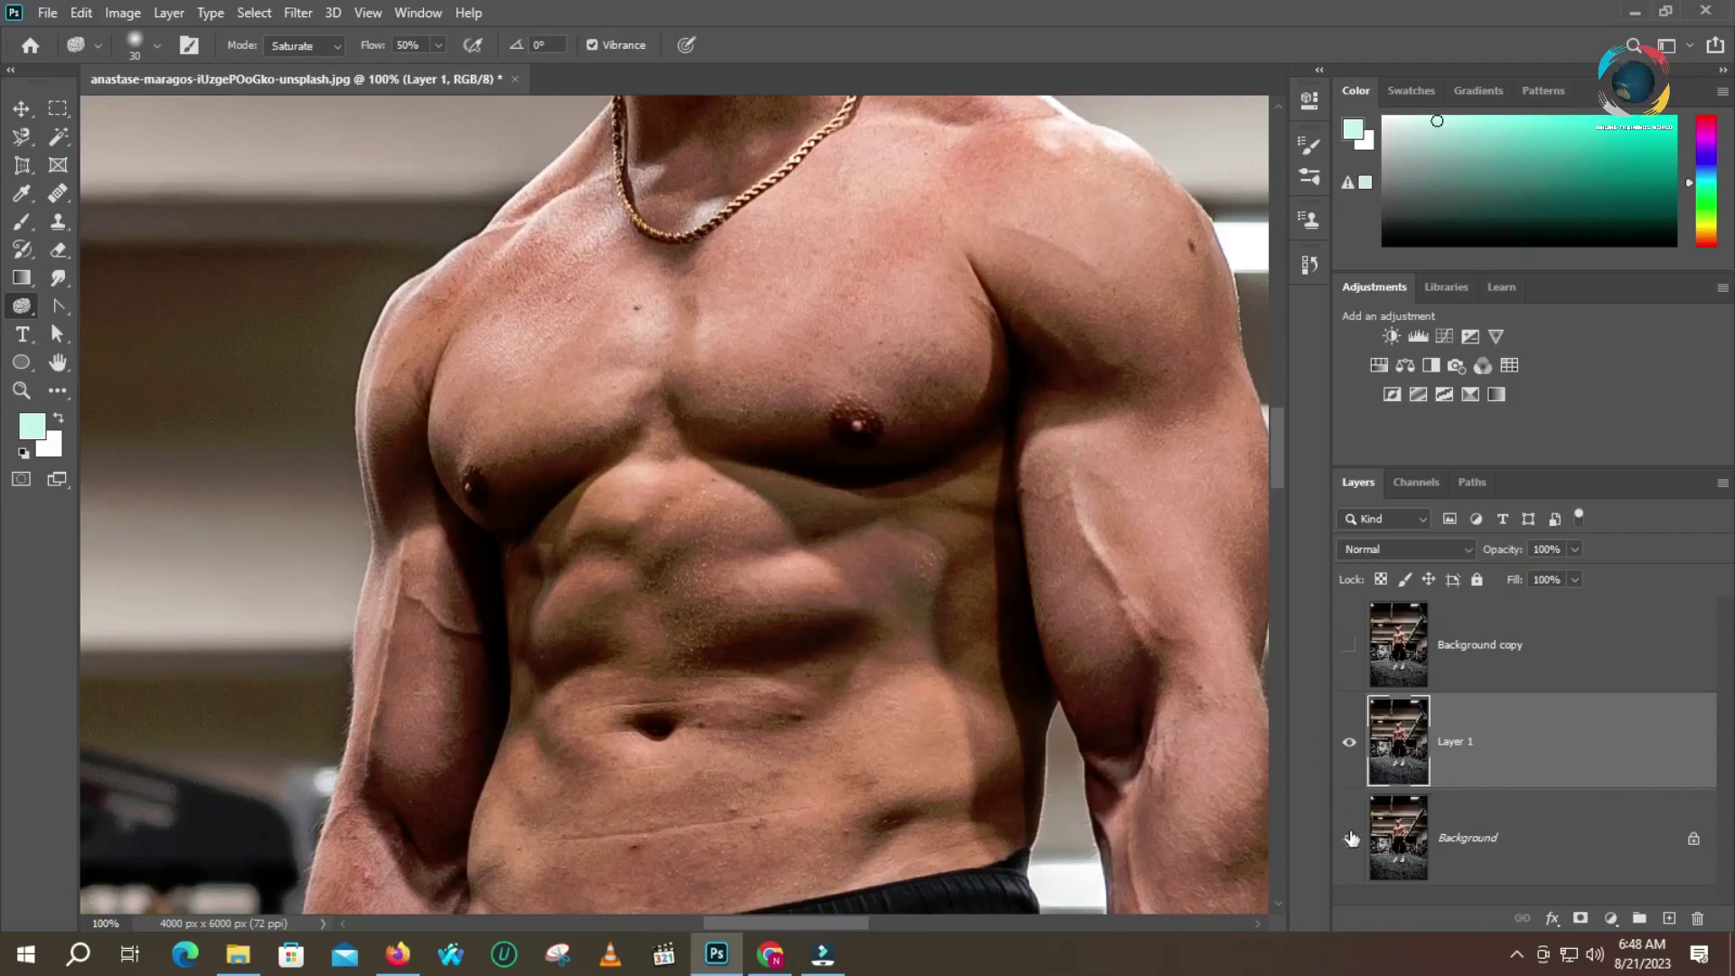
pyautogui.press('z')
pyautogui.keyDown('alt'); pyautogui.click(1099, 583); pyautogui.keyUp('alt')
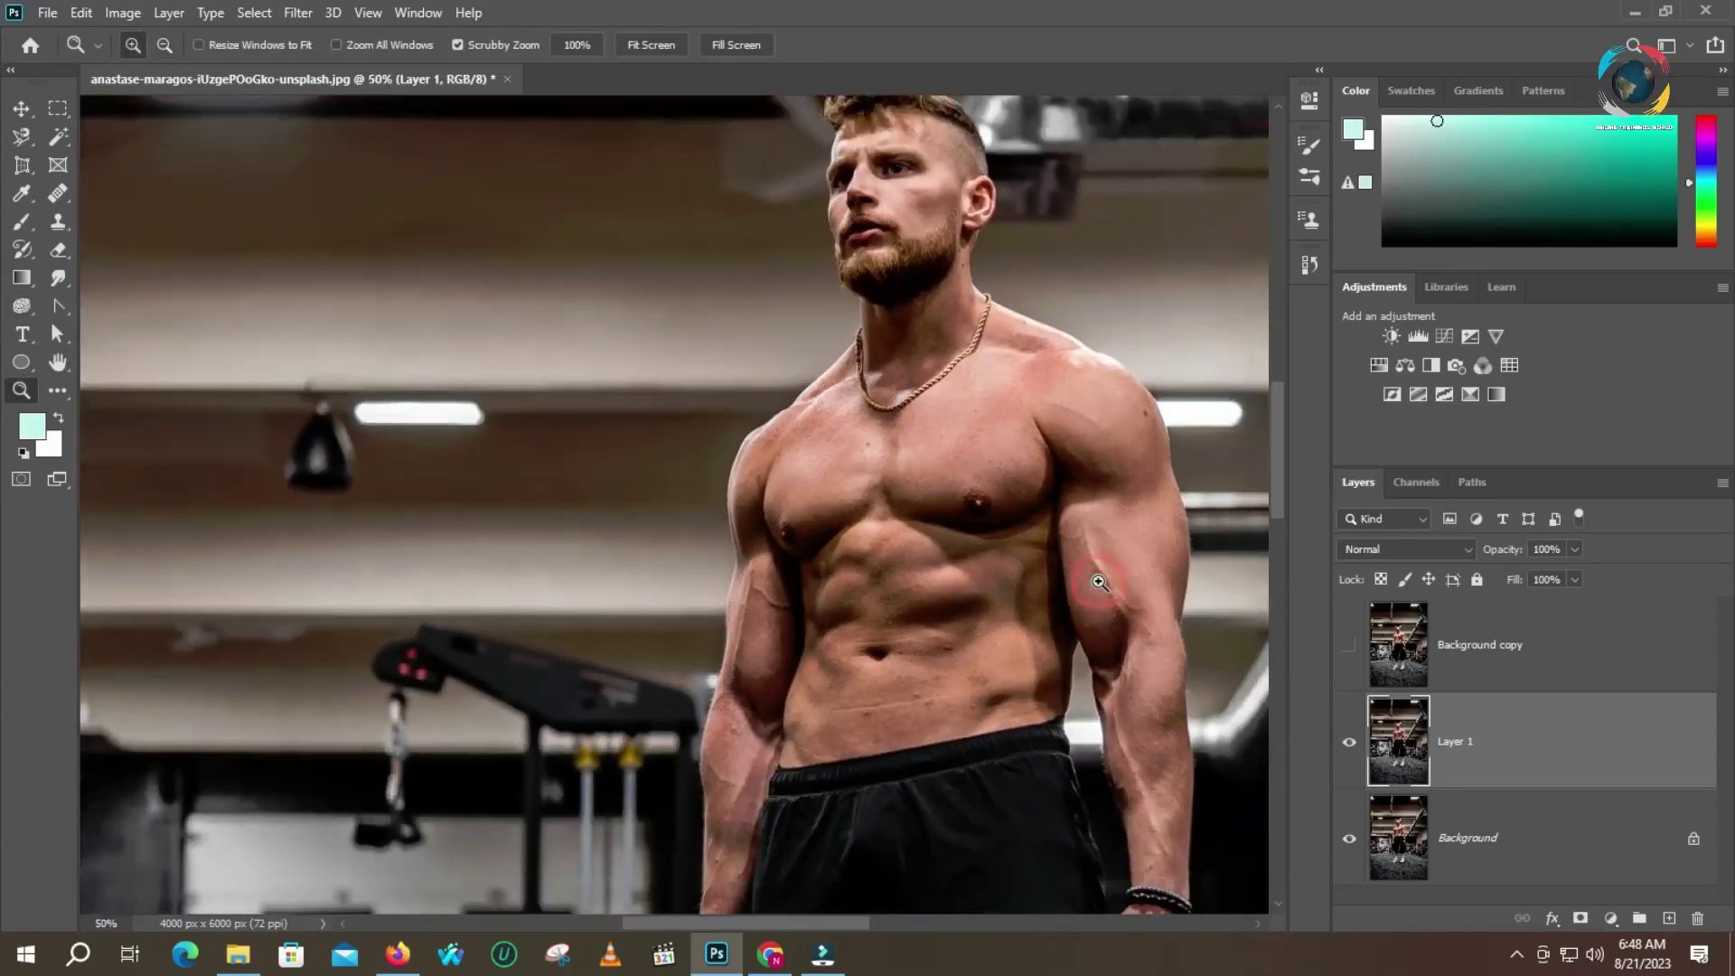
pyautogui.keyDown('alt'); pyautogui.click(1096, 583); pyautogui.keyUp('alt')
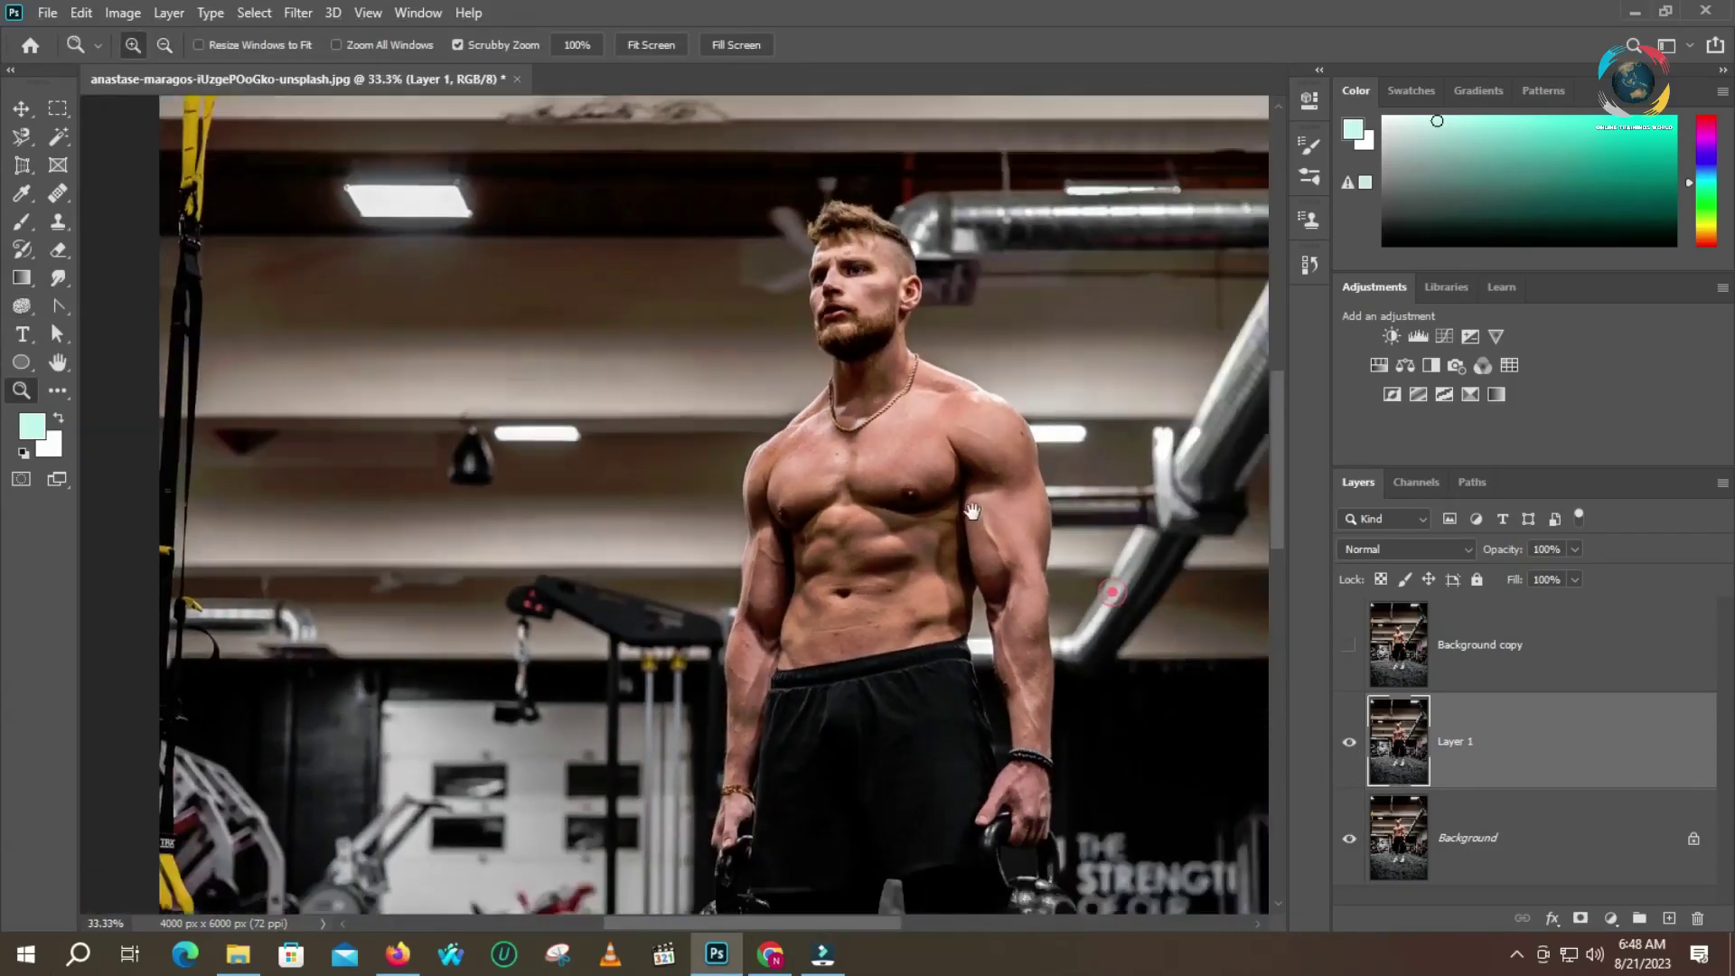
pyautogui.press('o')
pyautogui.click(1346, 747)
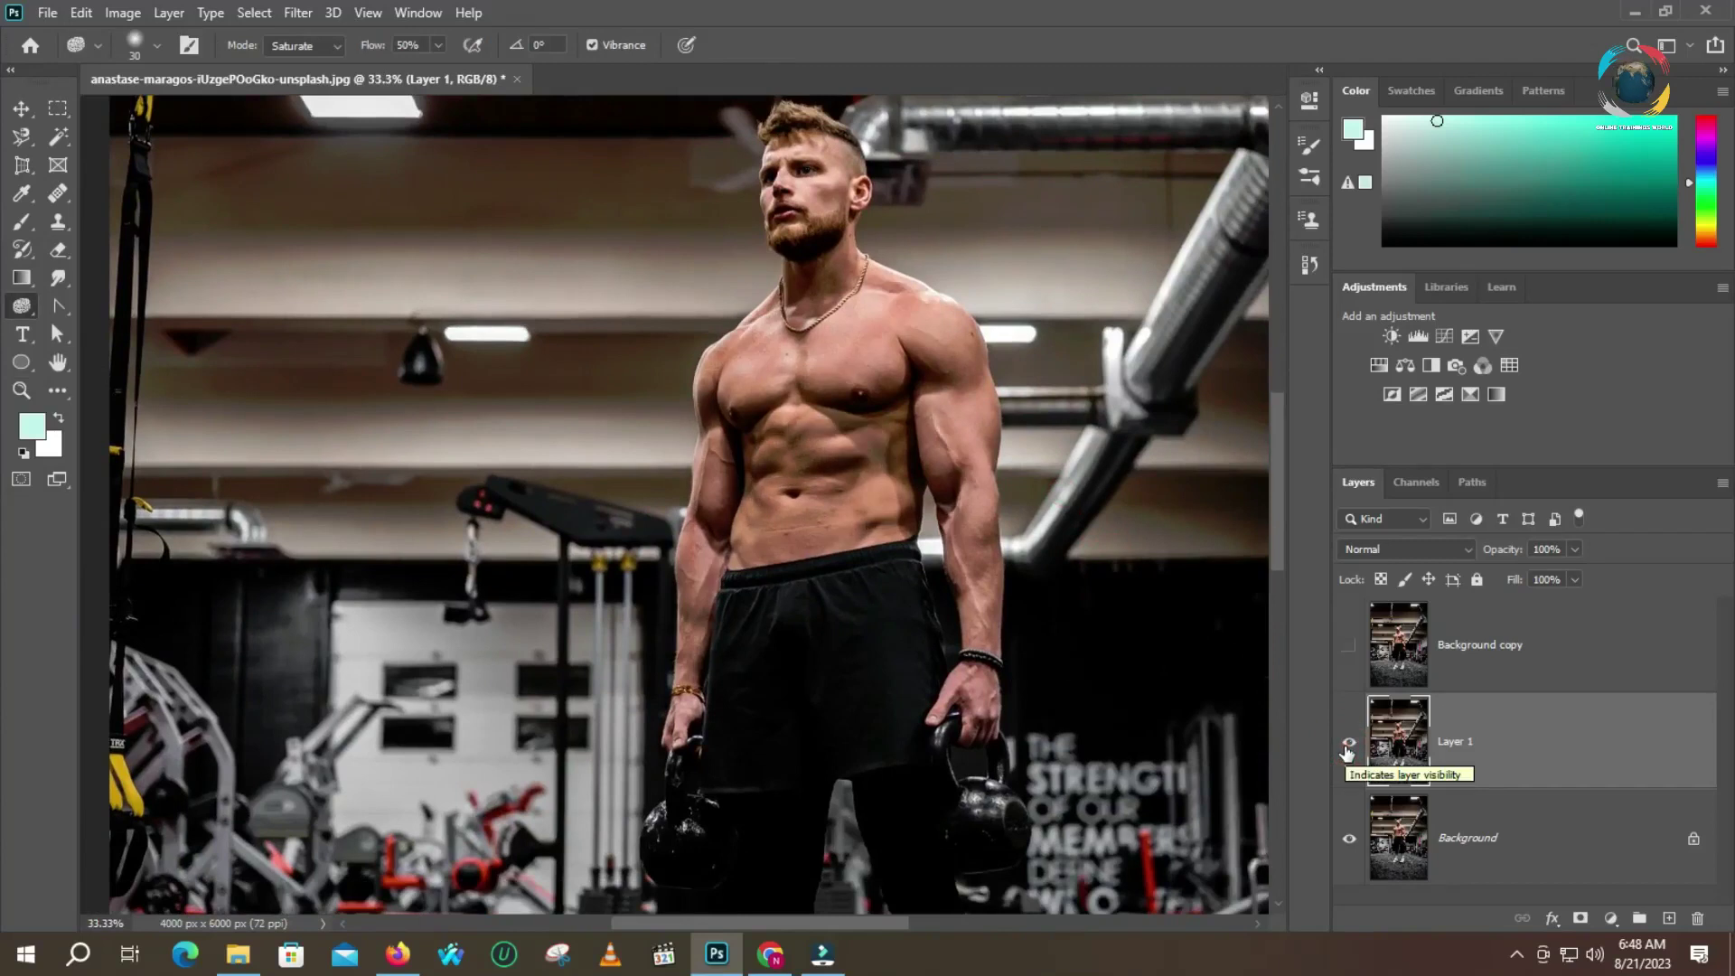
pyautogui.click(1347, 746)
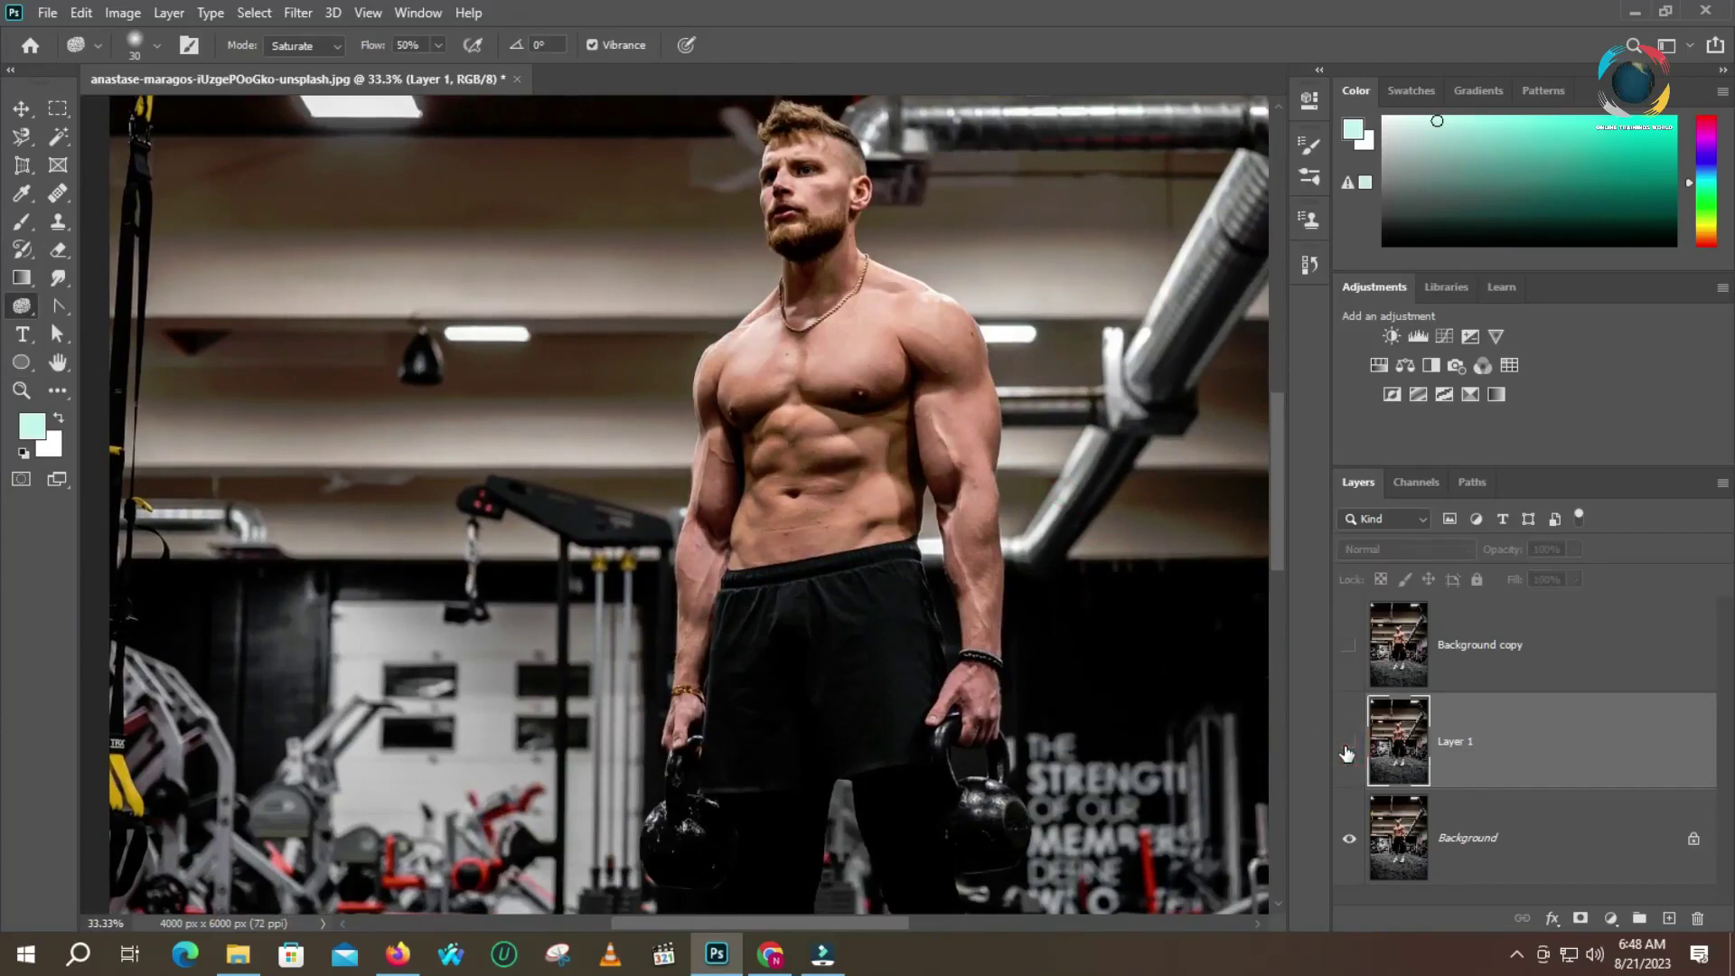
pyautogui.click(1348, 747)
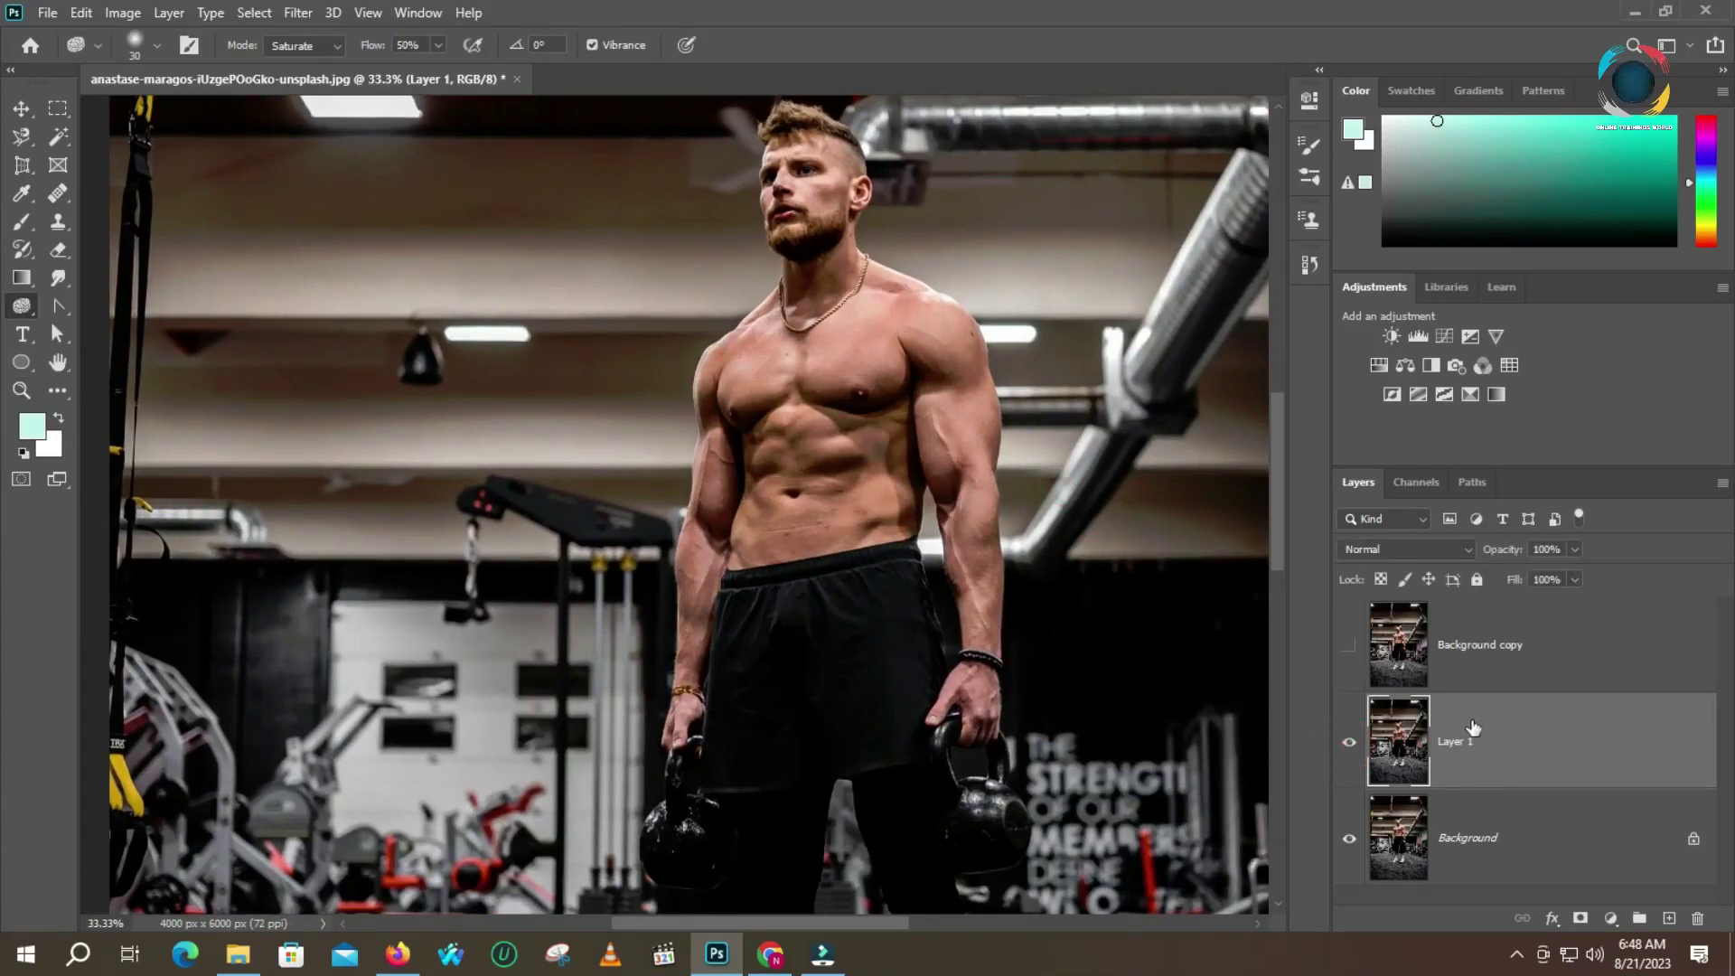
# Show the Background copy layer and saturate the kettlebell's handle below the braceleted hand on Layer 1 with the Sponge tool at 50% flow
pyautogui.click(1352, 645)
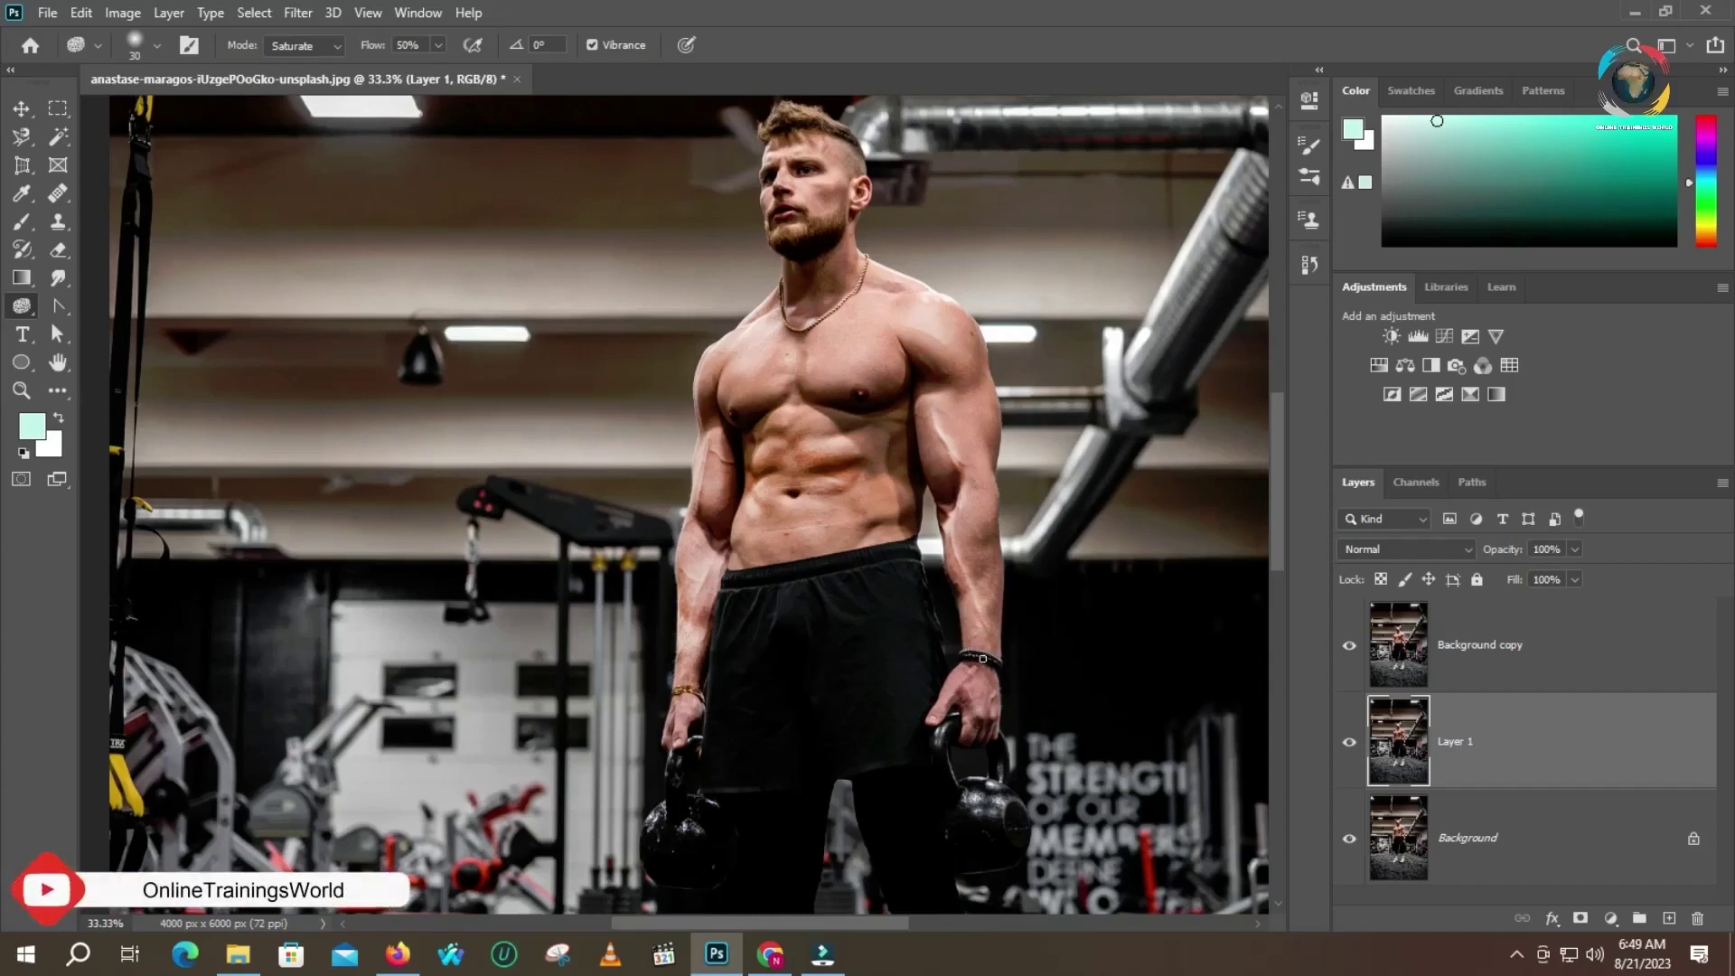
pyautogui.press('z')
pyautogui.moveTo(981, 653); pyautogui.dragTo(1104, 684)
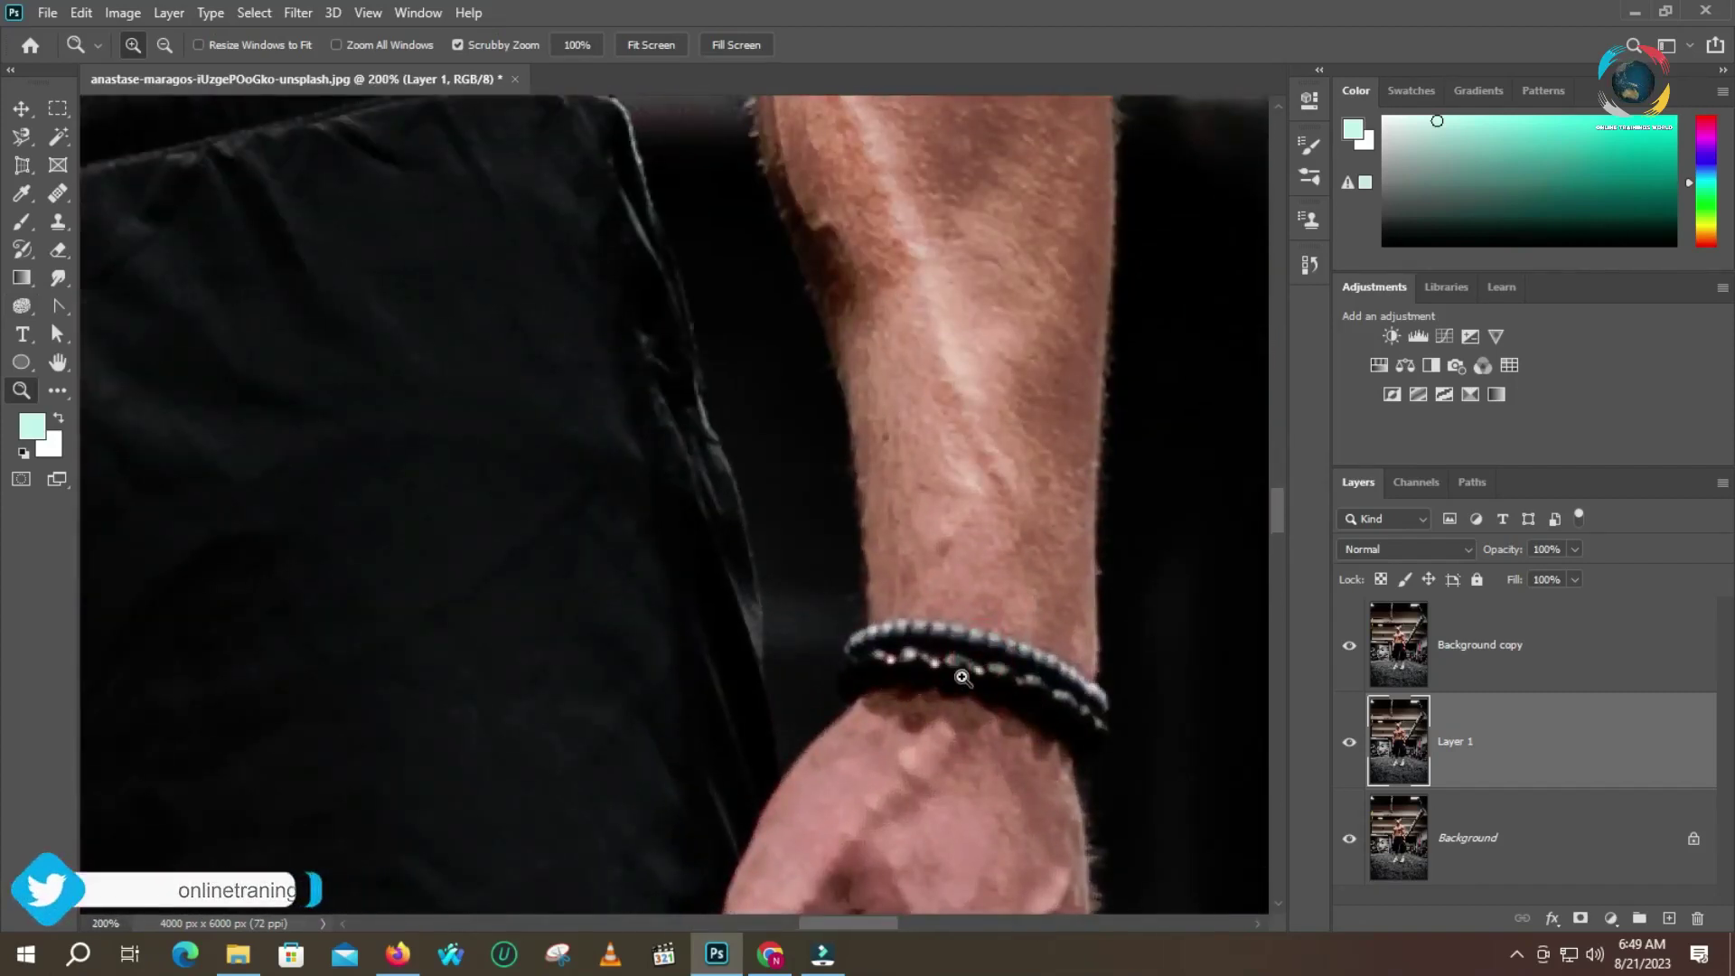
pyautogui.keyDown('alt'); pyautogui.click(965, 597); pyautogui.keyUp('alt')
pyautogui.keyDown('alt'); pyautogui.click(966, 598); pyautogui.keyUp('alt')
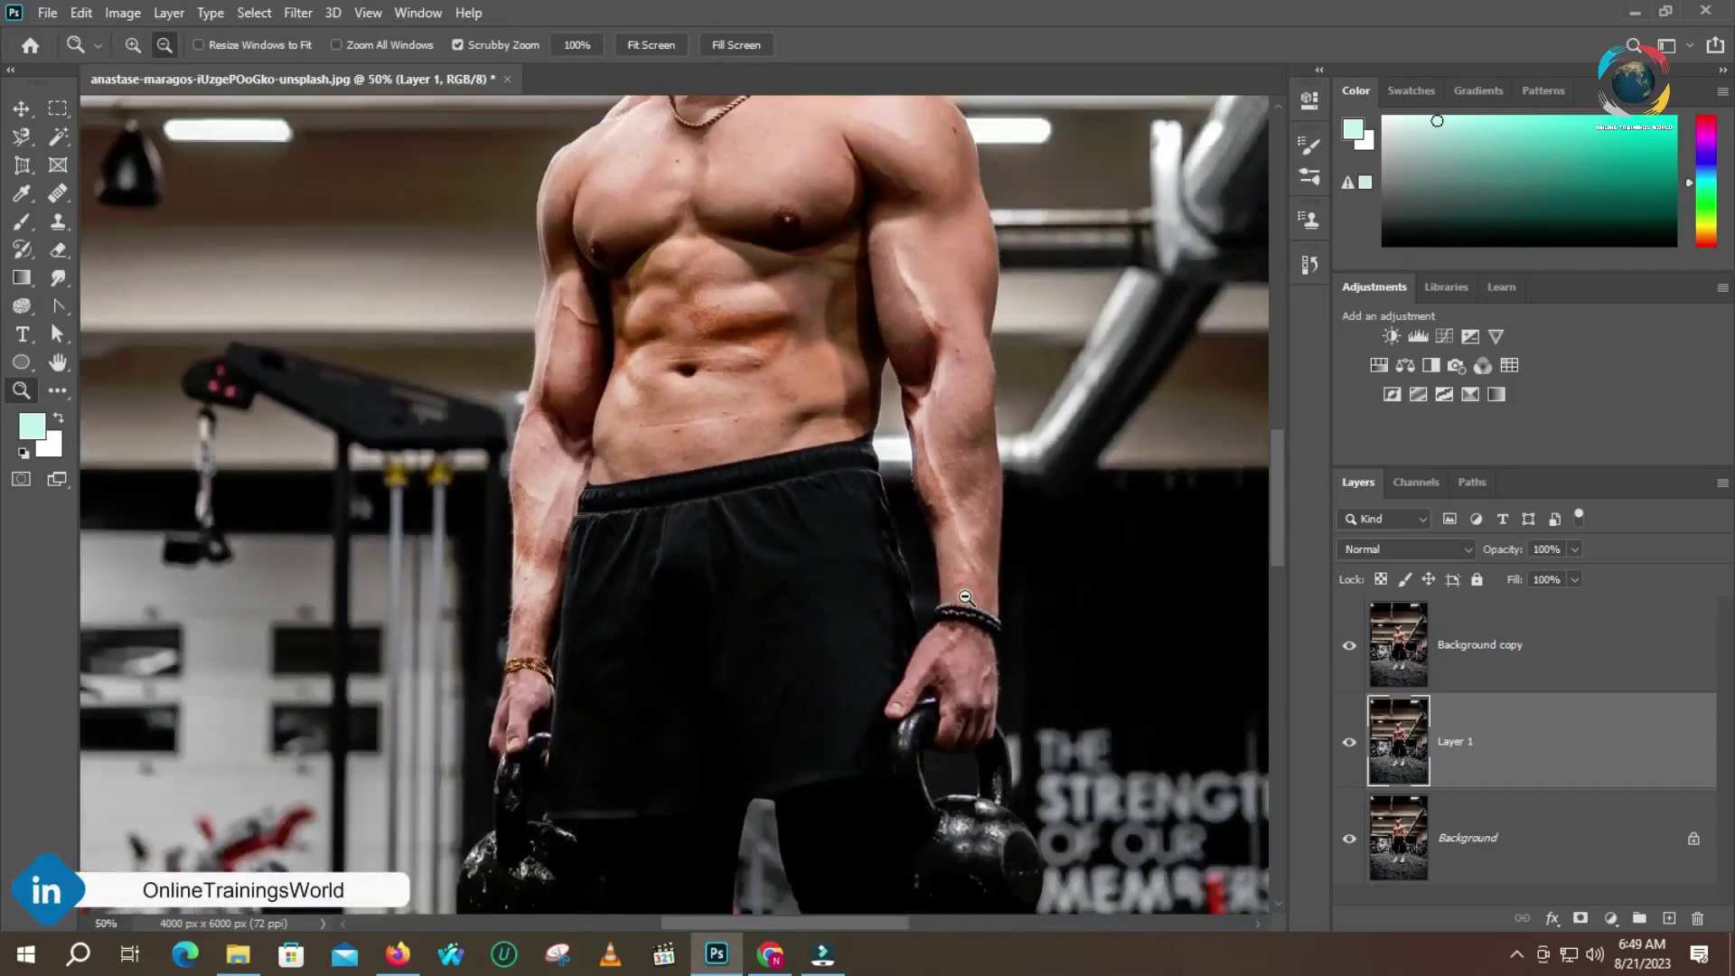
pyautogui.keyDown('alt'); pyautogui.click(965, 597); pyautogui.keyUp('alt')
pyautogui.moveTo(962, 762); pyautogui.dragTo(1033, 248)
pyautogui.moveTo(1058, 547); pyautogui.dragTo(1043, 416)
pyautogui.moveTo(1036, 289); pyautogui.dragTo(929, 466)
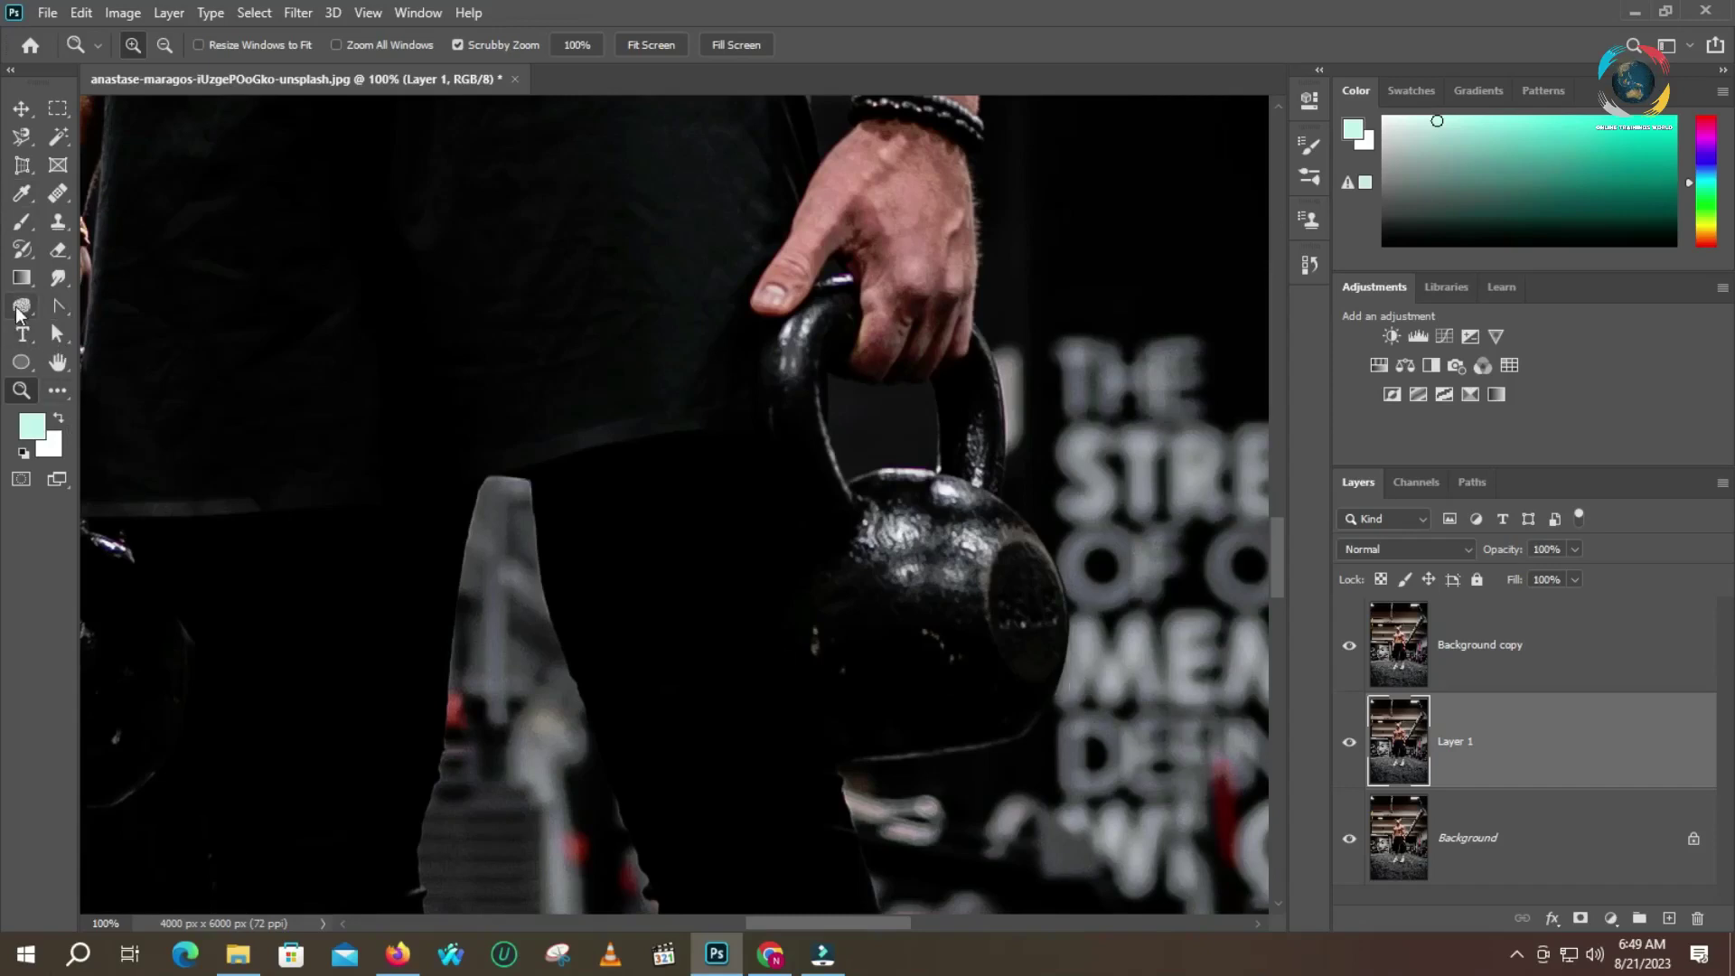
pyautogui.click(19, 308)
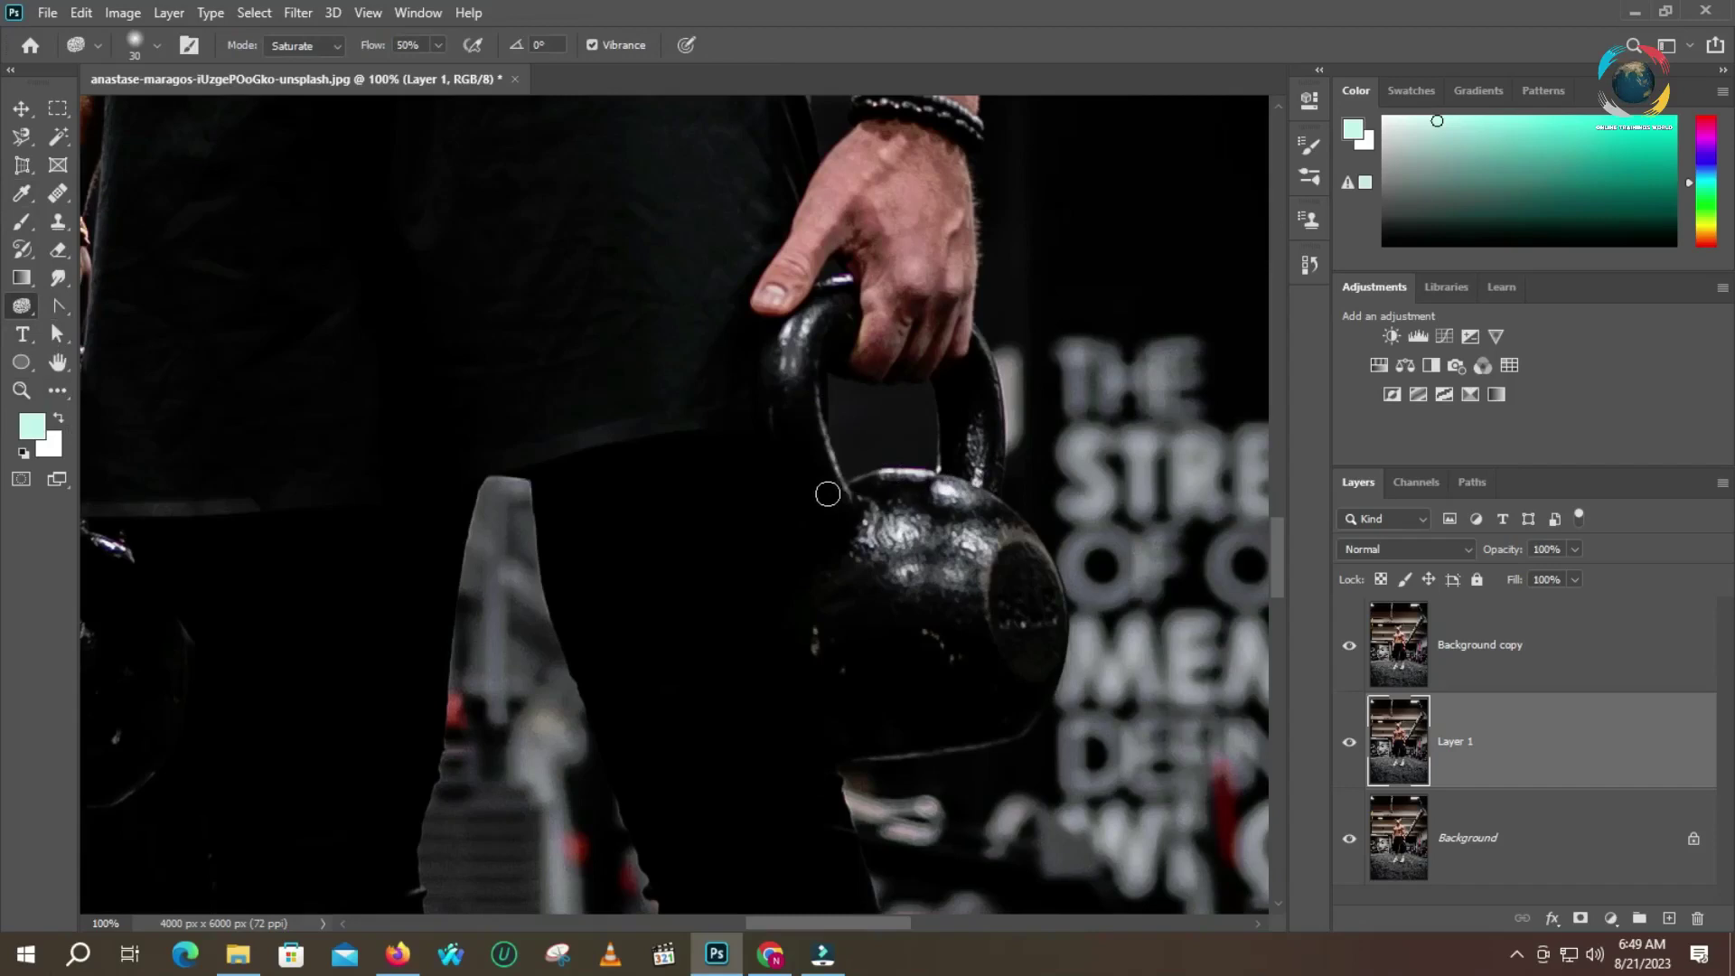
pyautogui.moveTo(792, 405)
pyautogui.mouseDown()
pyautogui.moveTo(807, 479)
pyautogui.moveTo(803, 337)
pyautogui.moveTo(796, 430)
pyautogui.moveTo(784, 335)
pyautogui.moveTo(775, 441)
pyautogui.mouseUp()
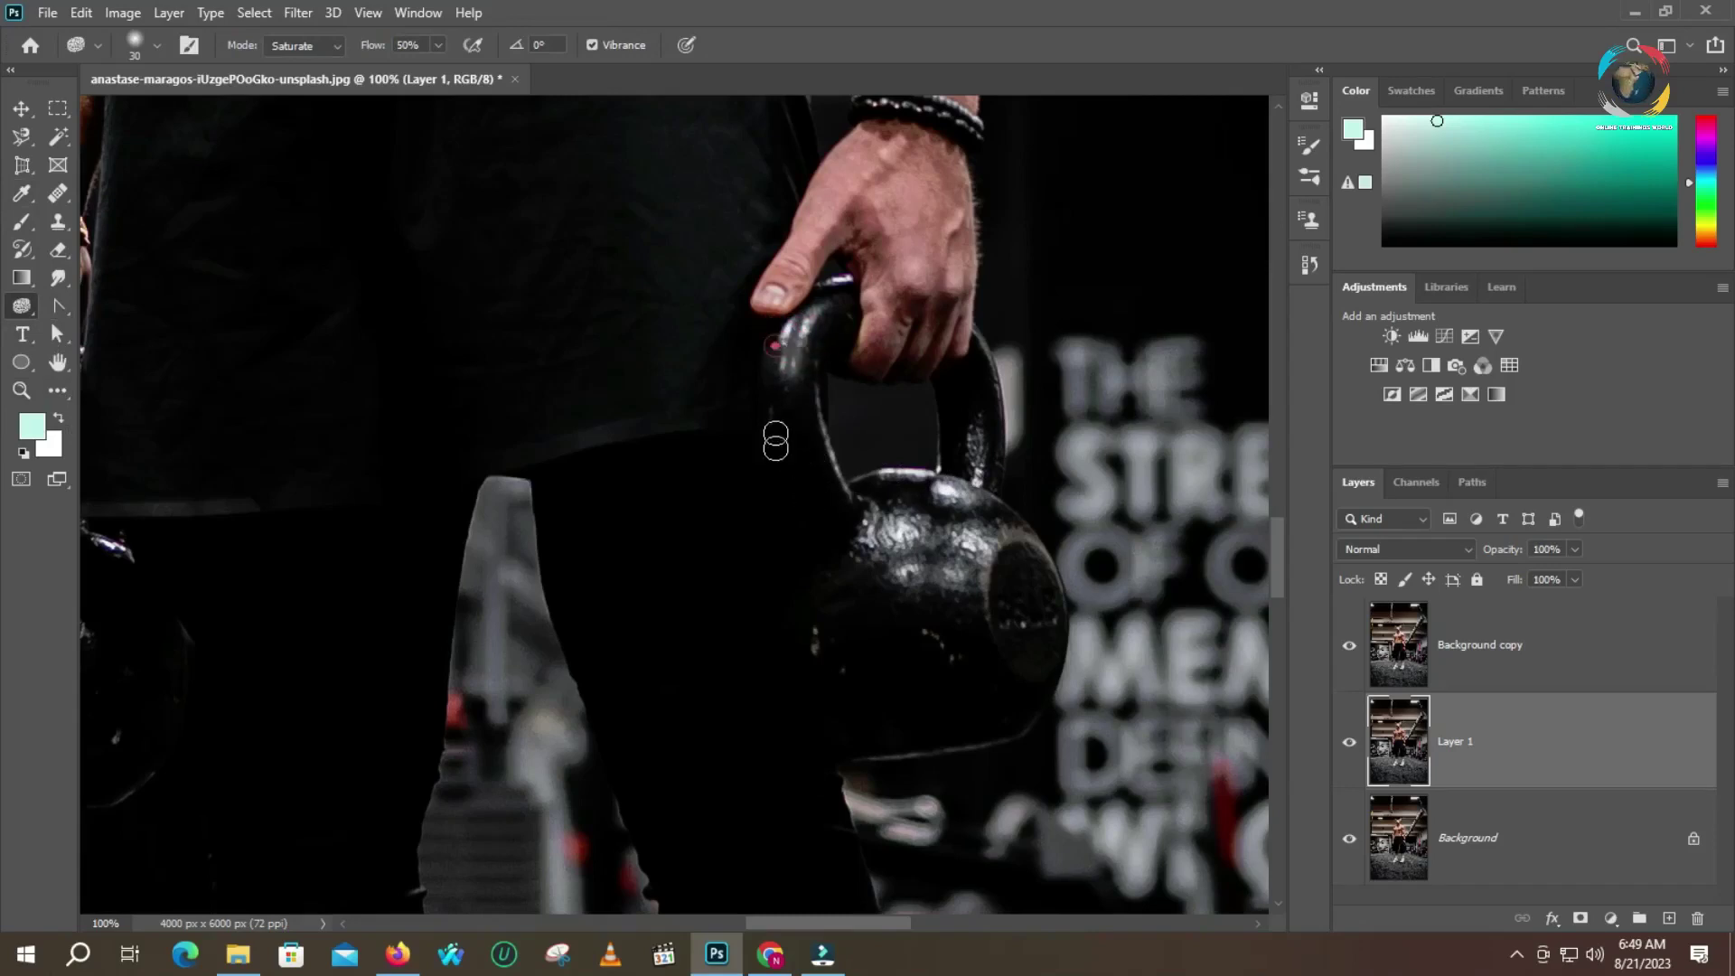
pyautogui.moveTo(808, 349); pyautogui.dragTo(828, 483)
pyautogui.moveTo(818, 410); pyautogui.dragTo(851, 490)
# Saturate the highlights on the kettlebell's body on Layer 1 with the 30 px Sponge brush
pyautogui.moveTo(835, 458); pyautogui.dragTo(927, 597)
pyautogui.moveTo(909, 507); pyautogui.dragTo(936, 574)
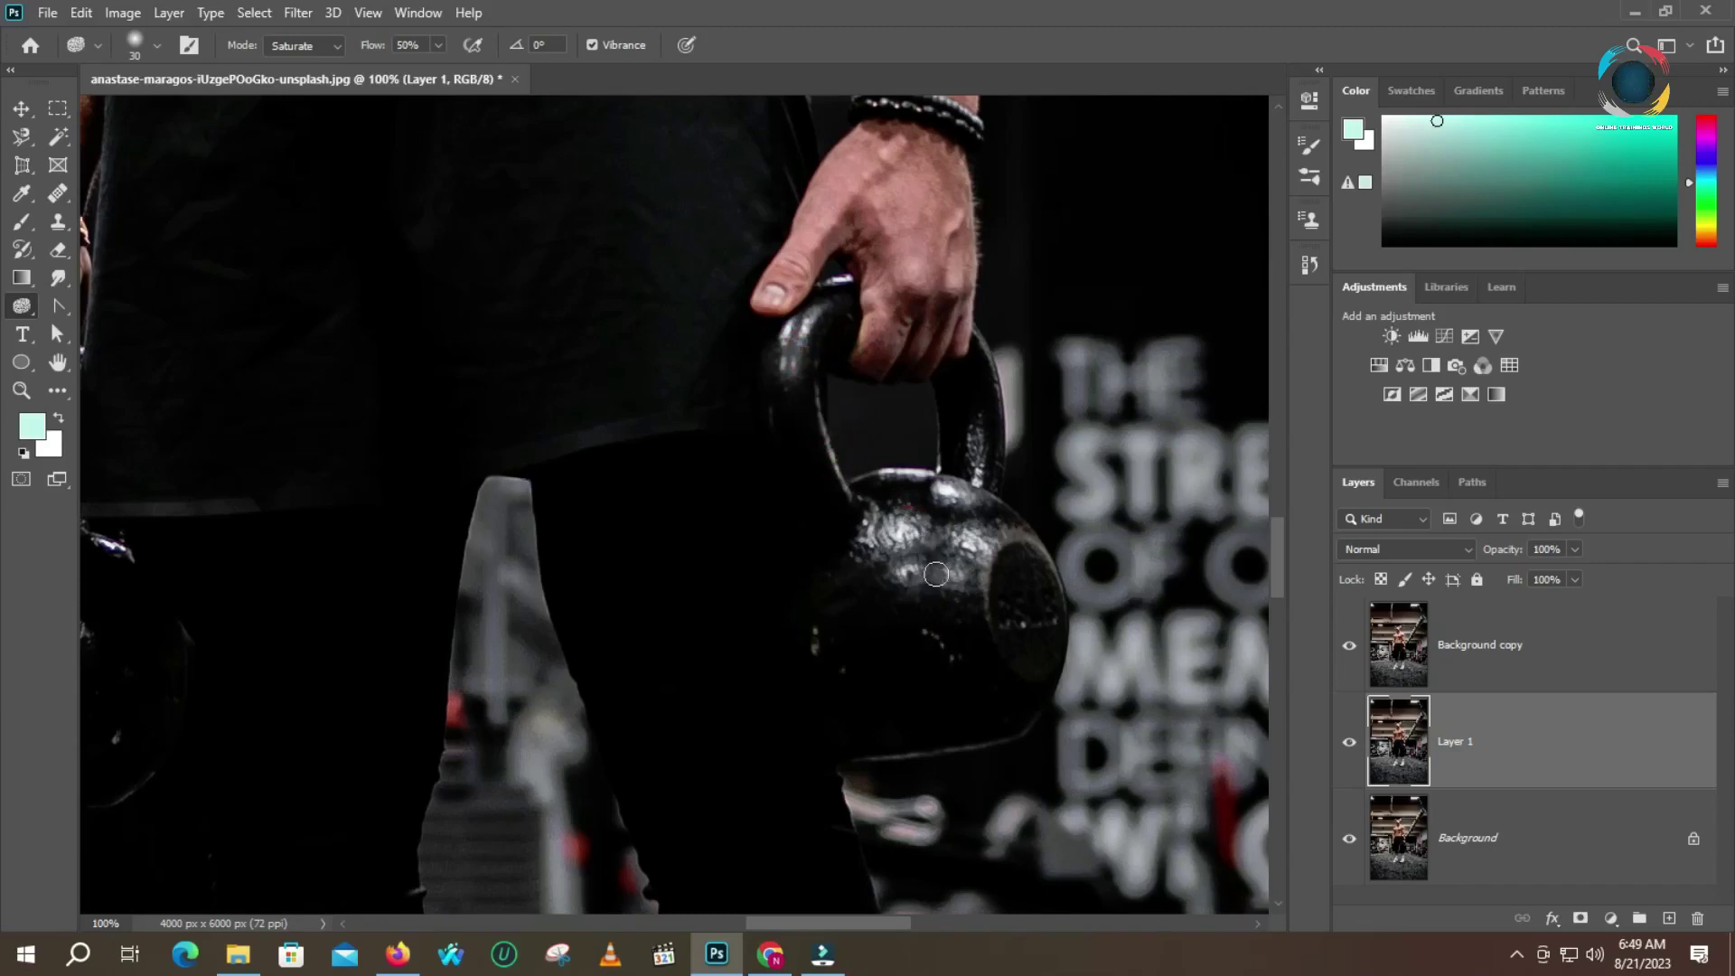
pyautogui.moveTo(846, 514); pyautogui.dragTo(889, 624)
pyautogui.moveTo(873, 557); pyautogui.dragTo(955, 676)
pyautogui.moveTo(848, 533); pyautogui.dragTo(911, 624)
pyautogui.moveTo(856, 561); pyautogui.dragTo(893, 681)
pyautogui.moveTo(924, 591); pyautogui.dragTo(905, 651)
# Toggle Layer 1's visibility repeatedly to check the sponged kettlebell
pyautogui.click(1349, 744)
pyautogui.click(1351, 745)
pyautogui.click(1349, 744)
pyautogui.click(1349, 744)
pyautogui.click(1348, 745)
pyautogui.click(1349, 745)
# Open the ehQimz6-1qM-unsplash JPG photo from the Downloads folder
pyautogui.click(48, 15)
pyautogui.click(62, 58)
pyautogui.click(329, 175)
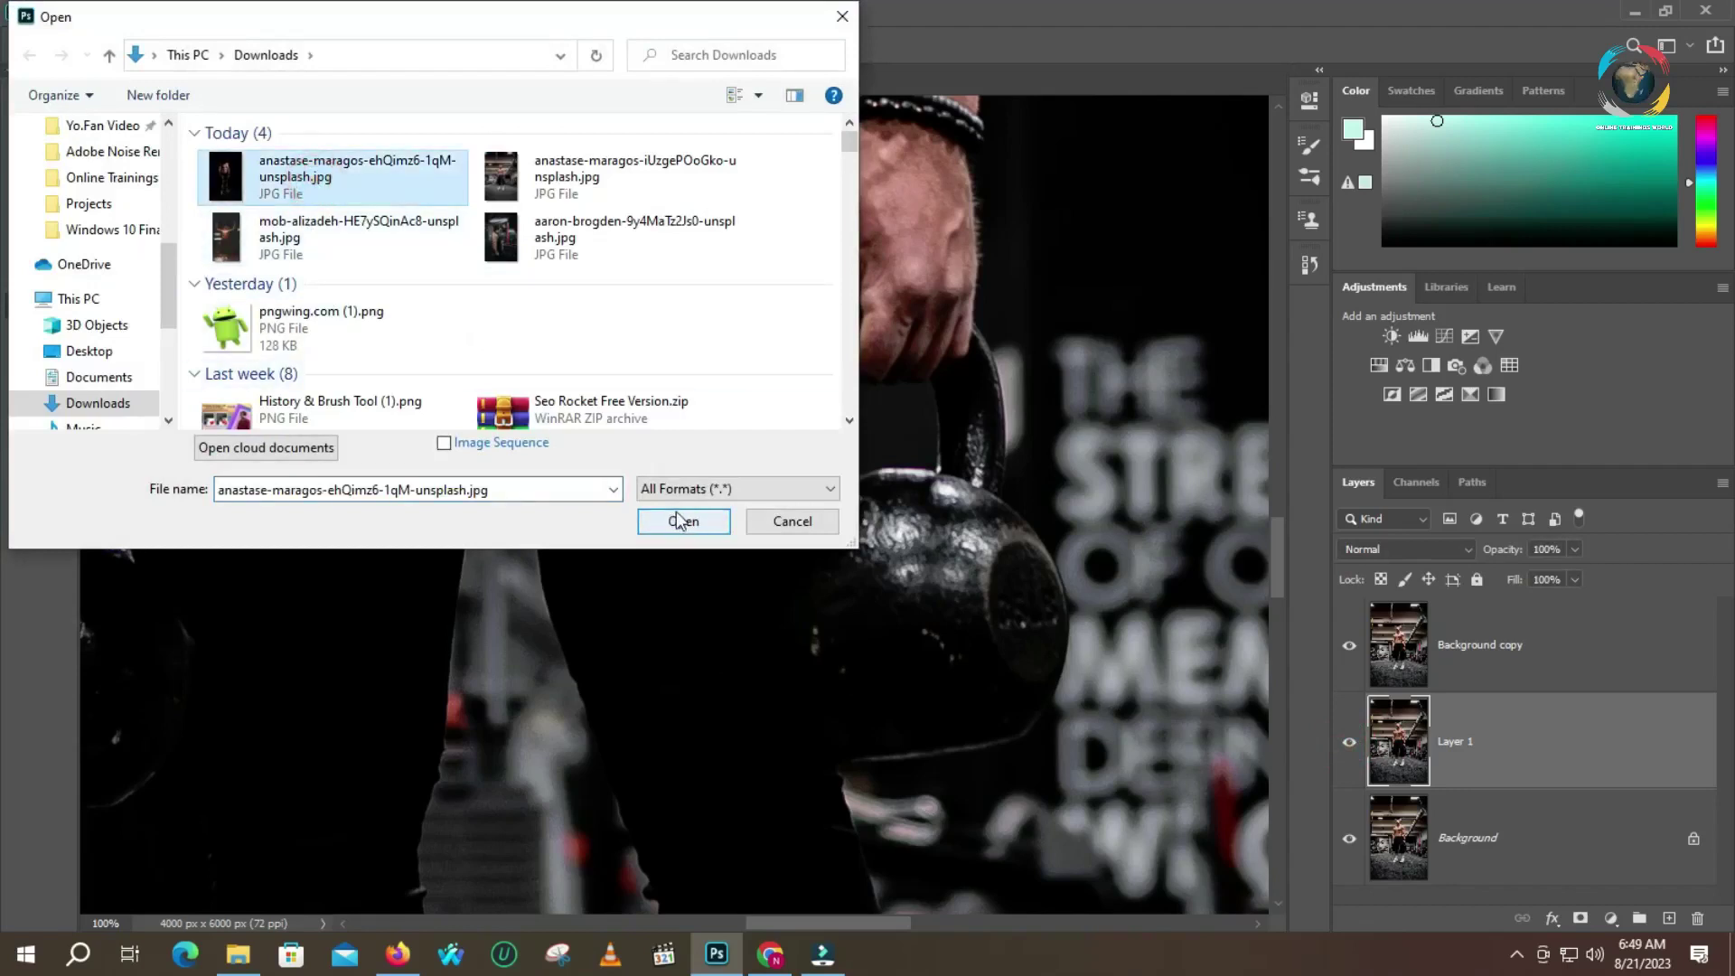
pyautogui.click(683, 522)
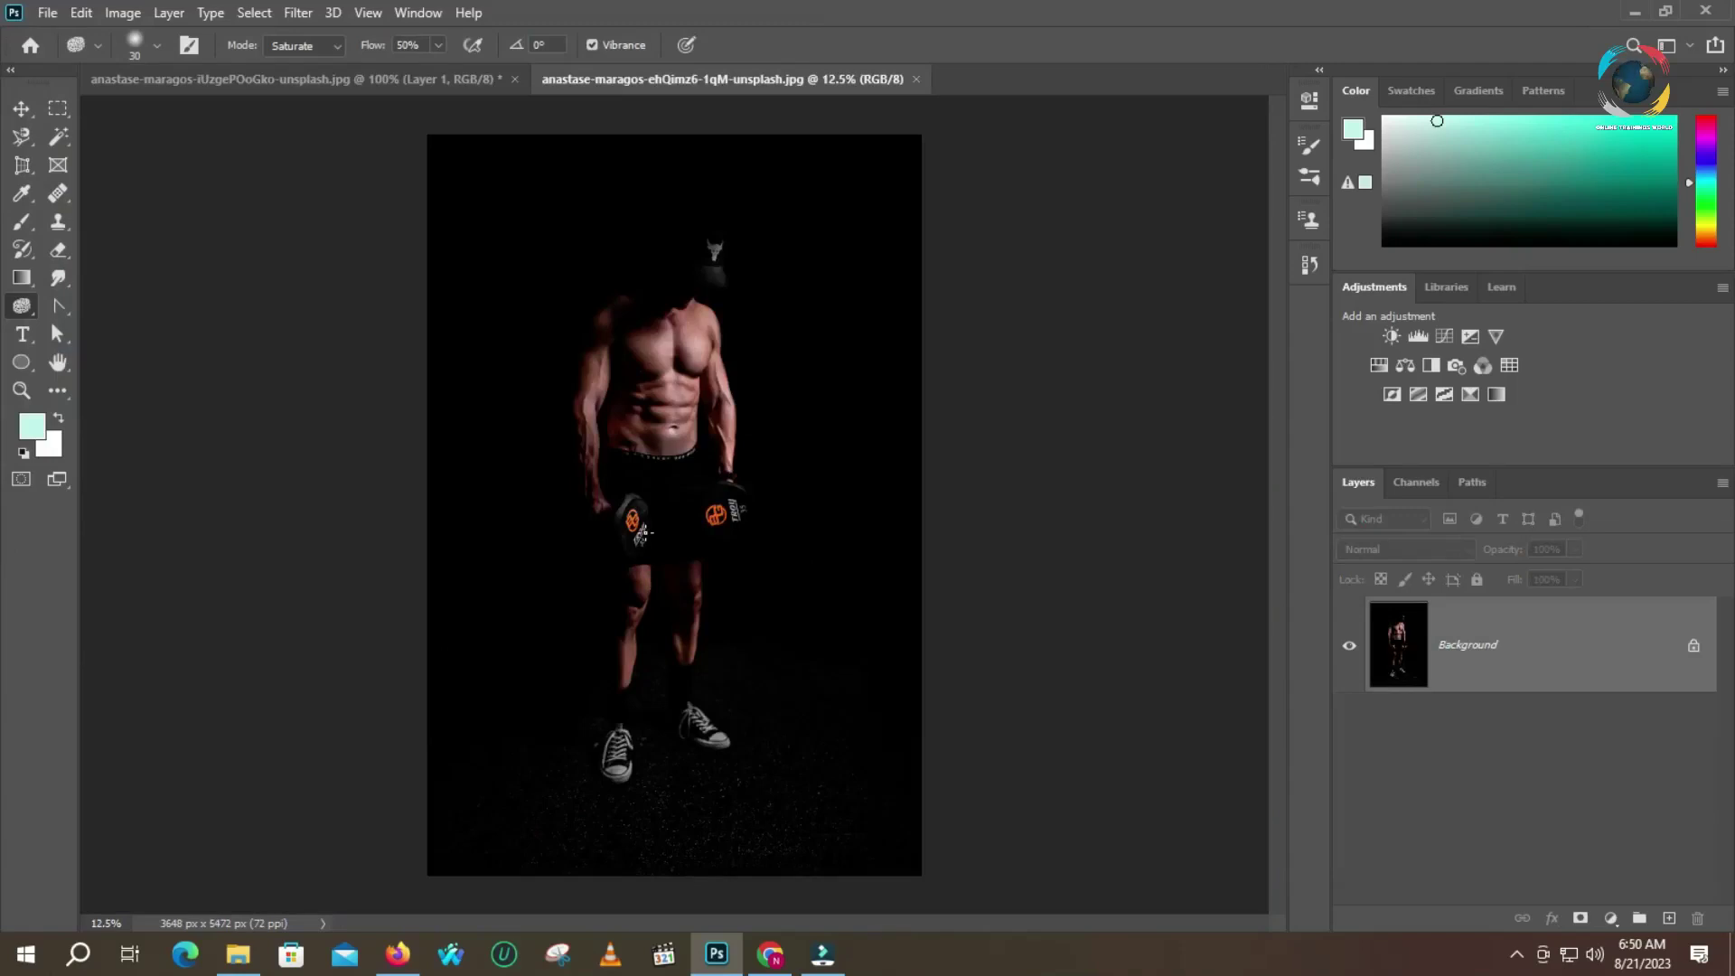
# Duplicate the Background layer of the dumbbell photo and have the Sponge tool ready at the wristwatch
pyautogui.press('z')
pyautogui.moveTo(641, 533); pyautogui.dragTo(622, 531)
pyautogui.press('space')
pyautogui.moveTo(965, 437); pyautogui.dragTo(712, 568)
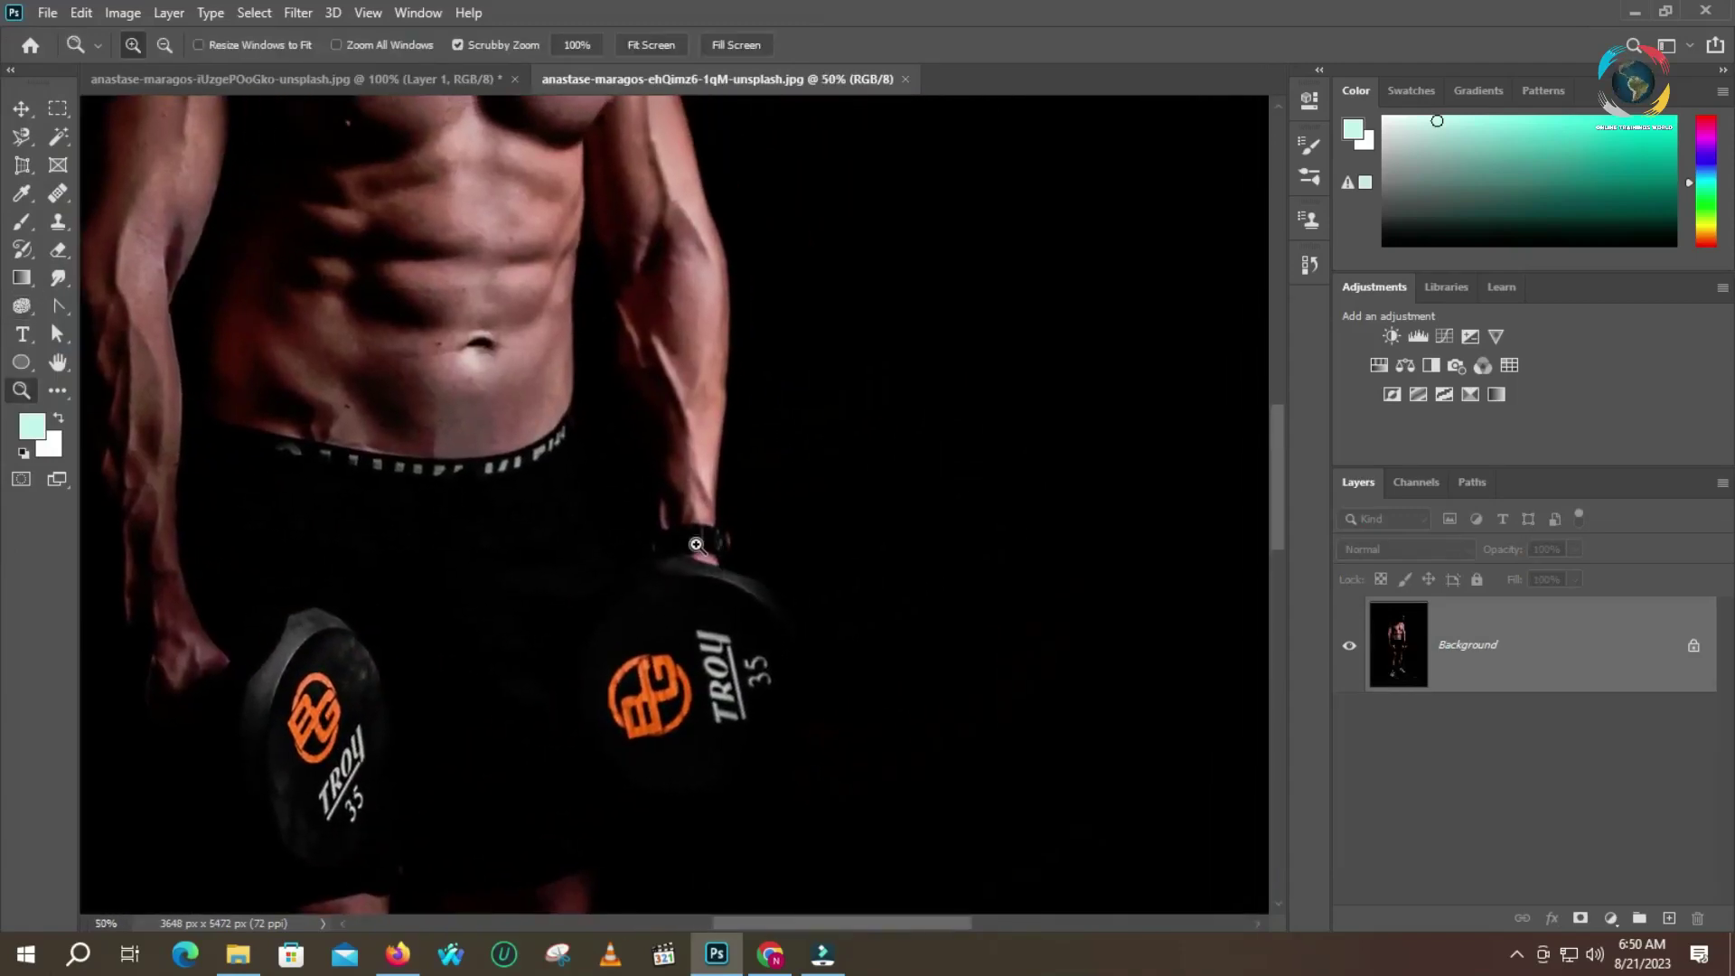
pyautogui.click(23, 307)
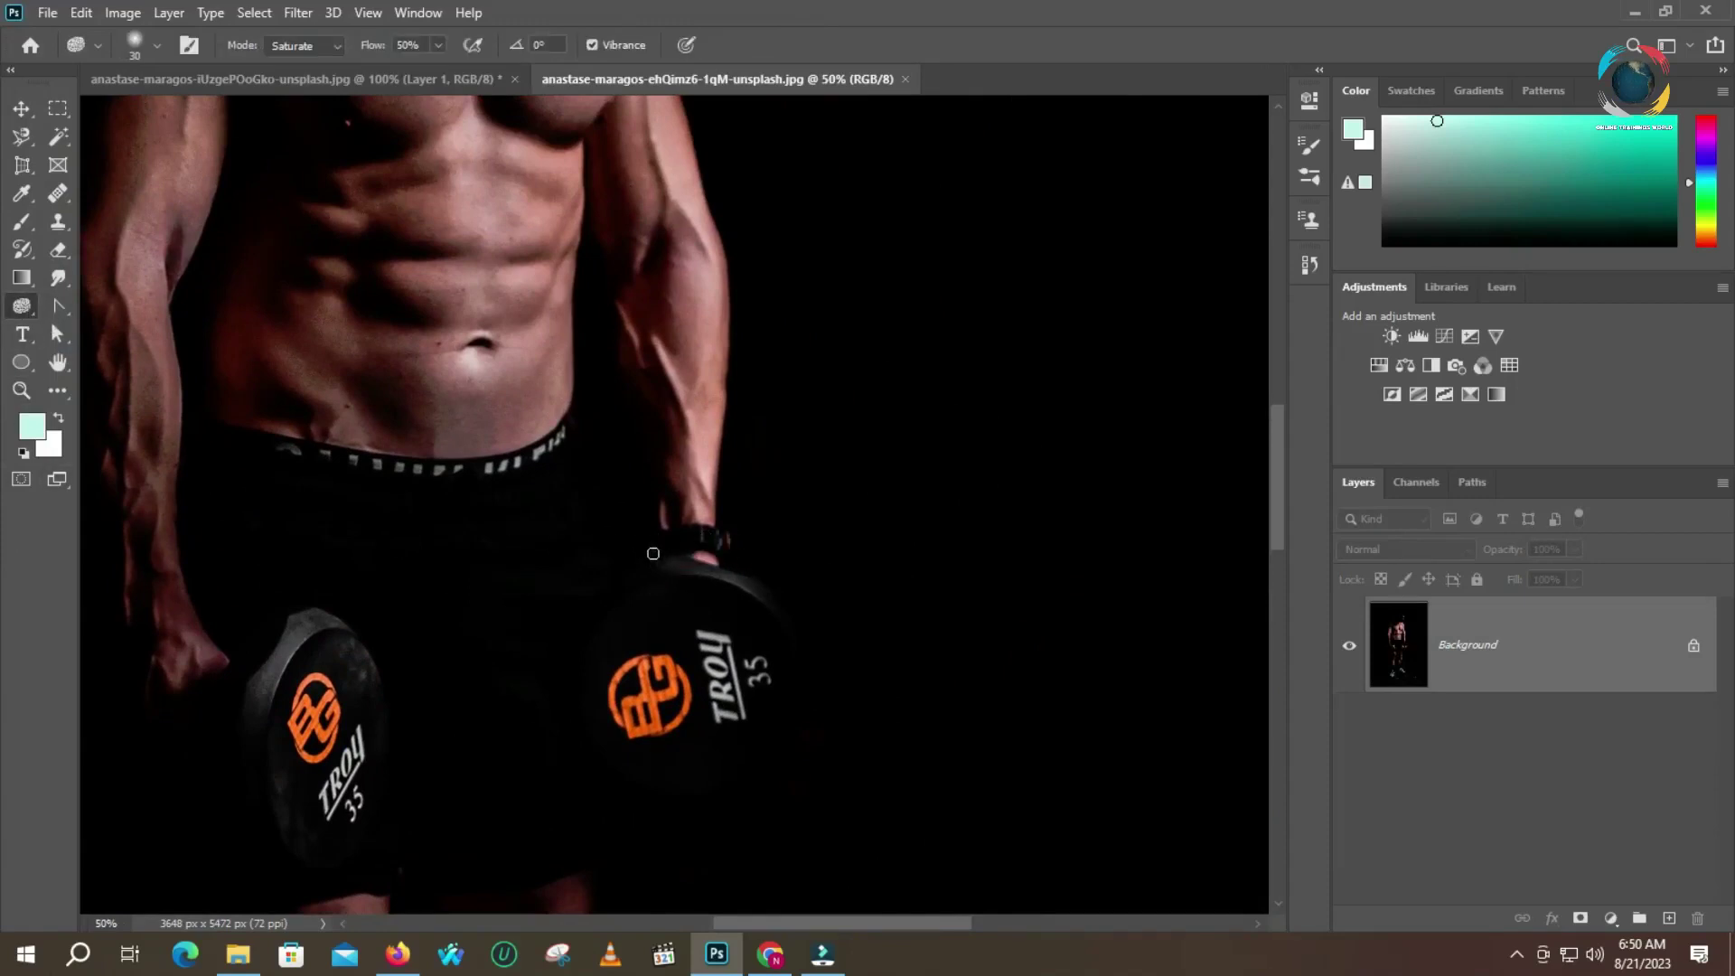
pyautogui.press('z')
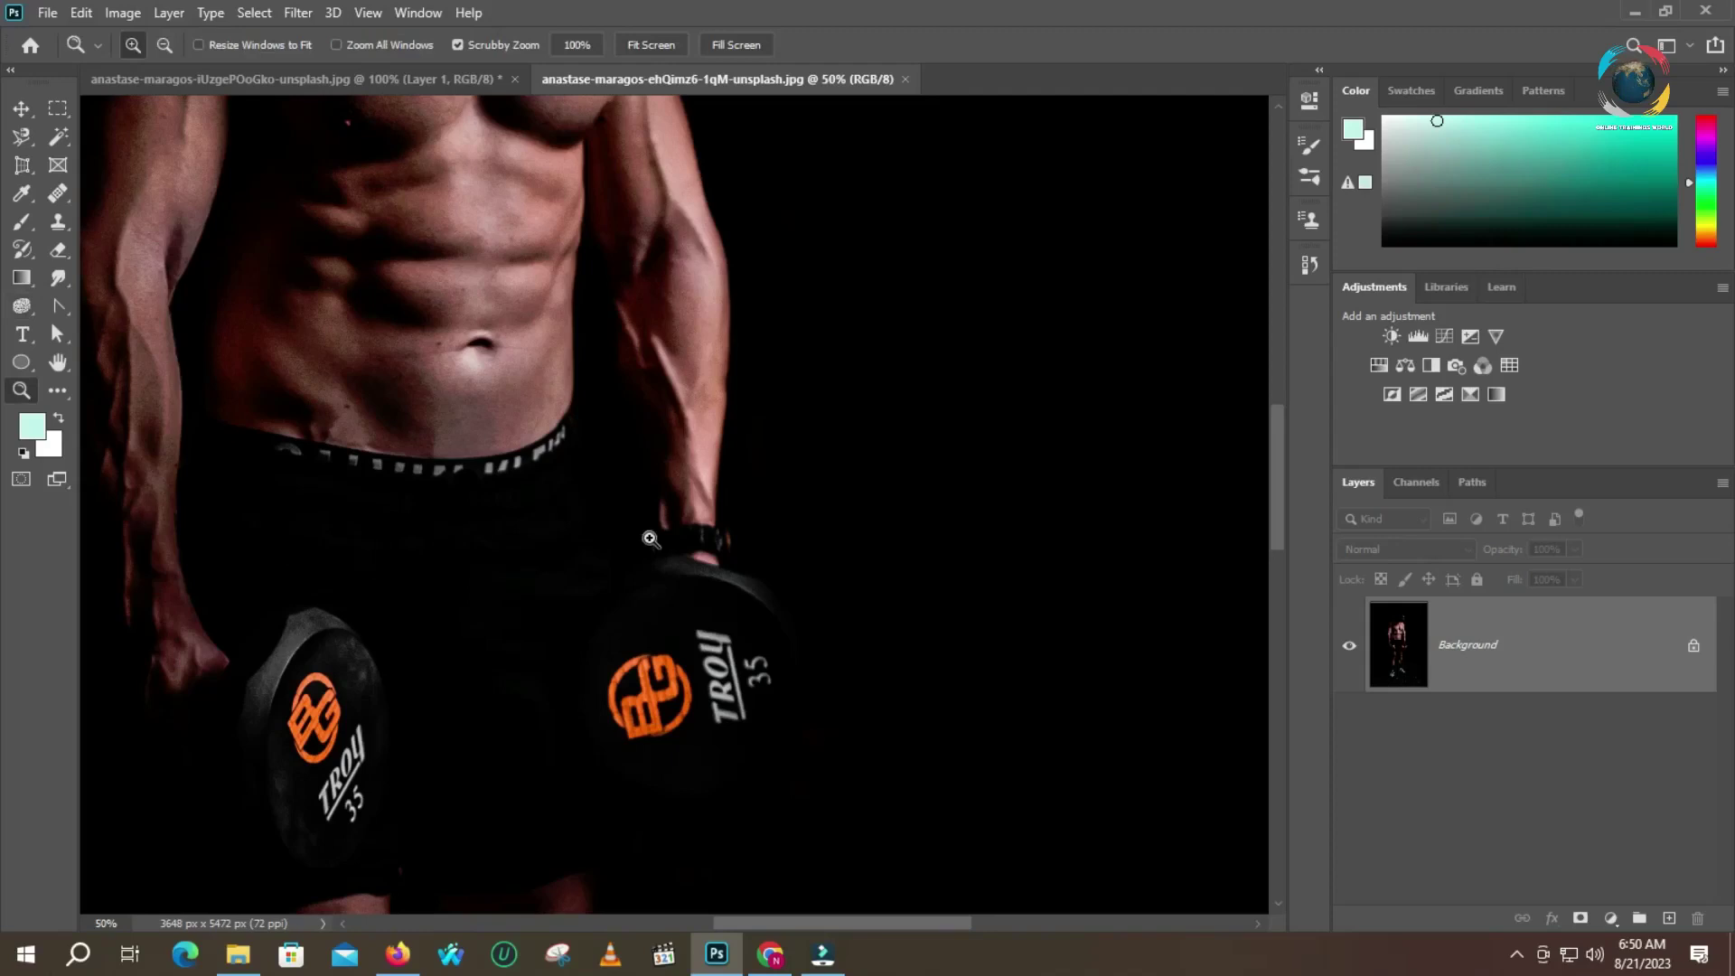
pyautogui.click(740, 544)
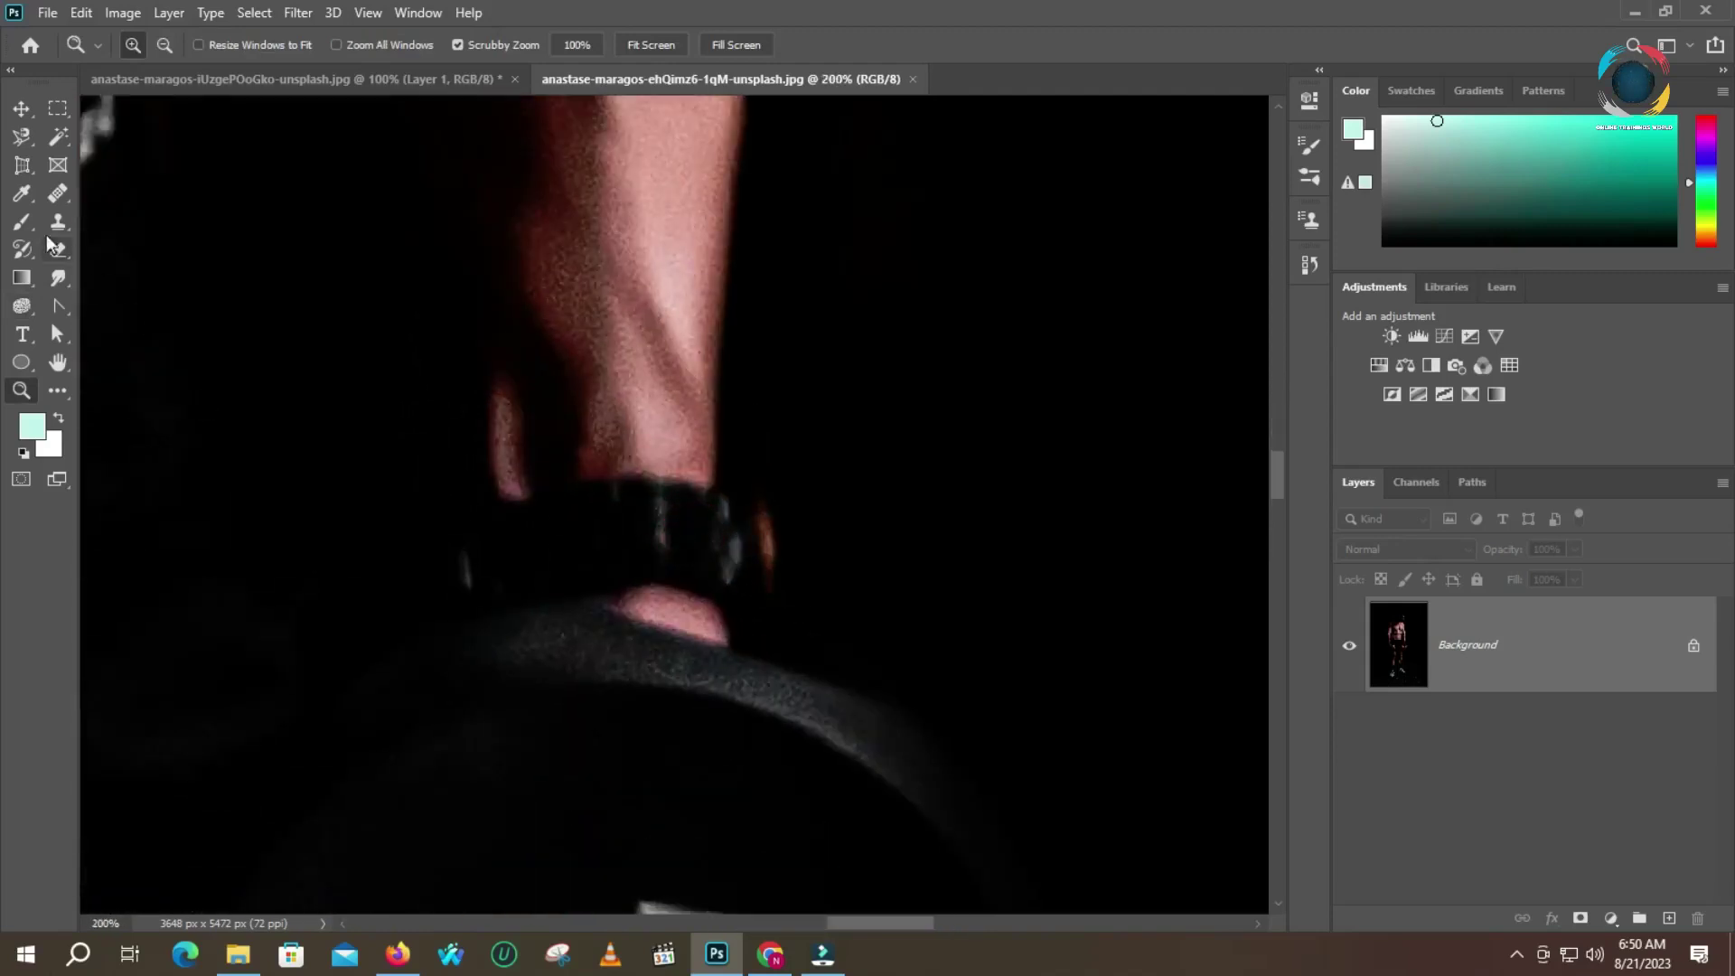
pyautogui.click(23, 306)
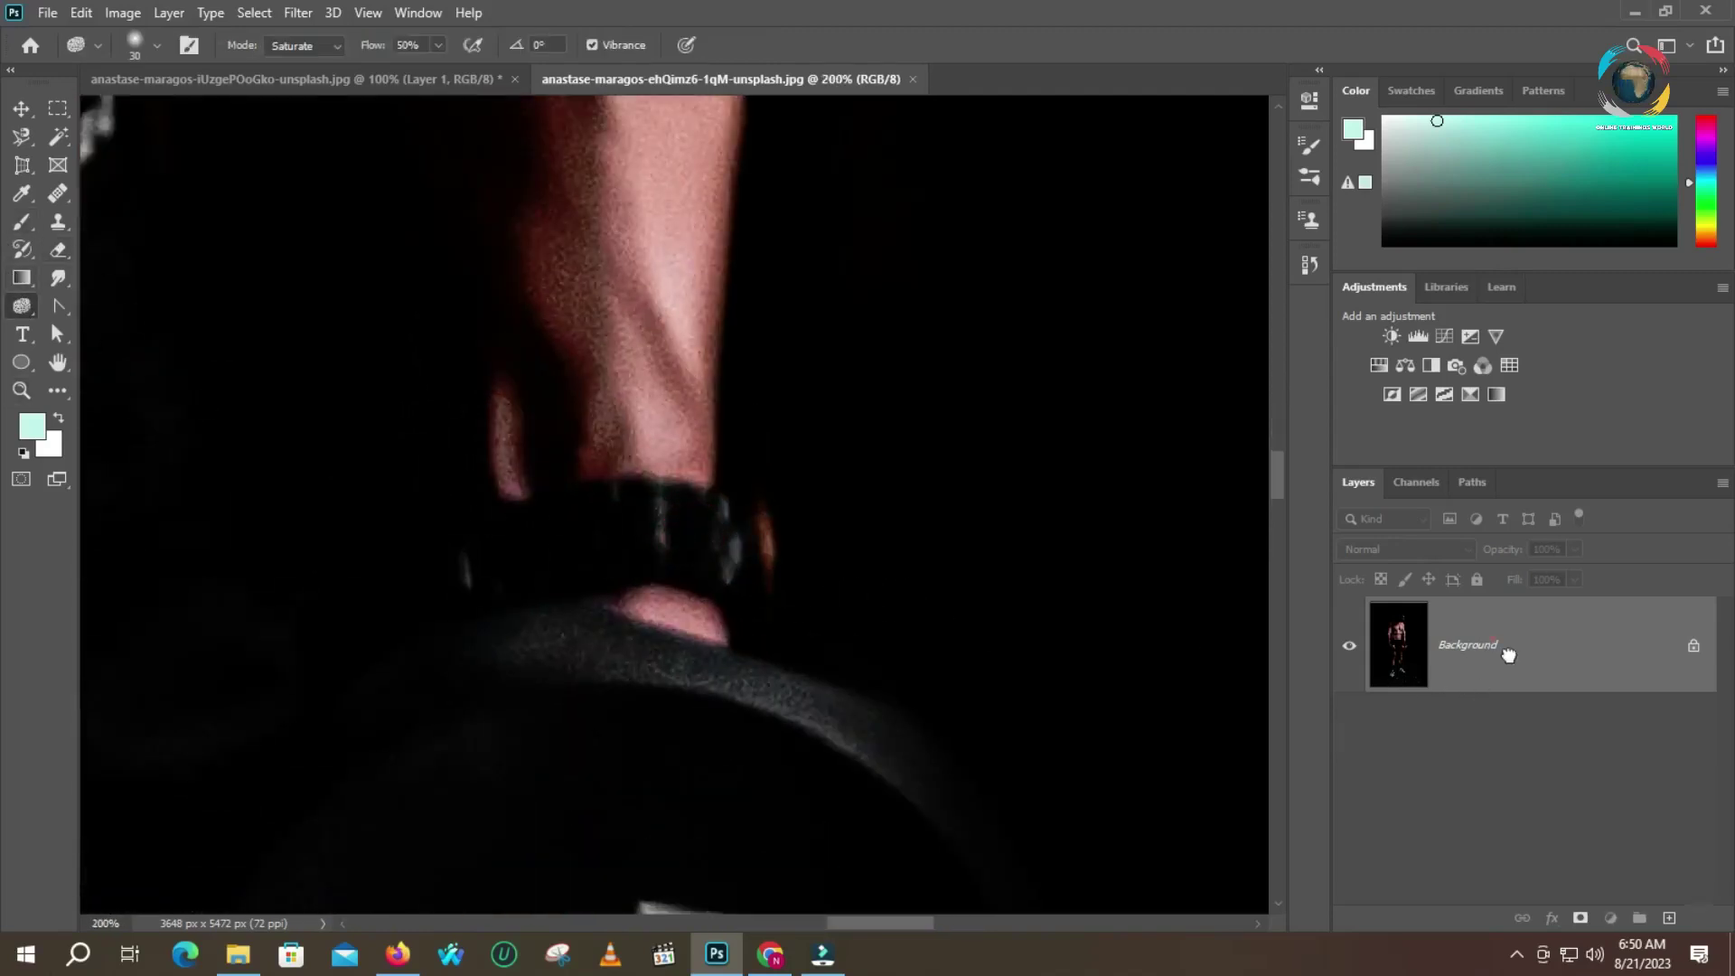
pyautogui.moveTo(1508, 654); pyautogui.dragTo(1663, 886)
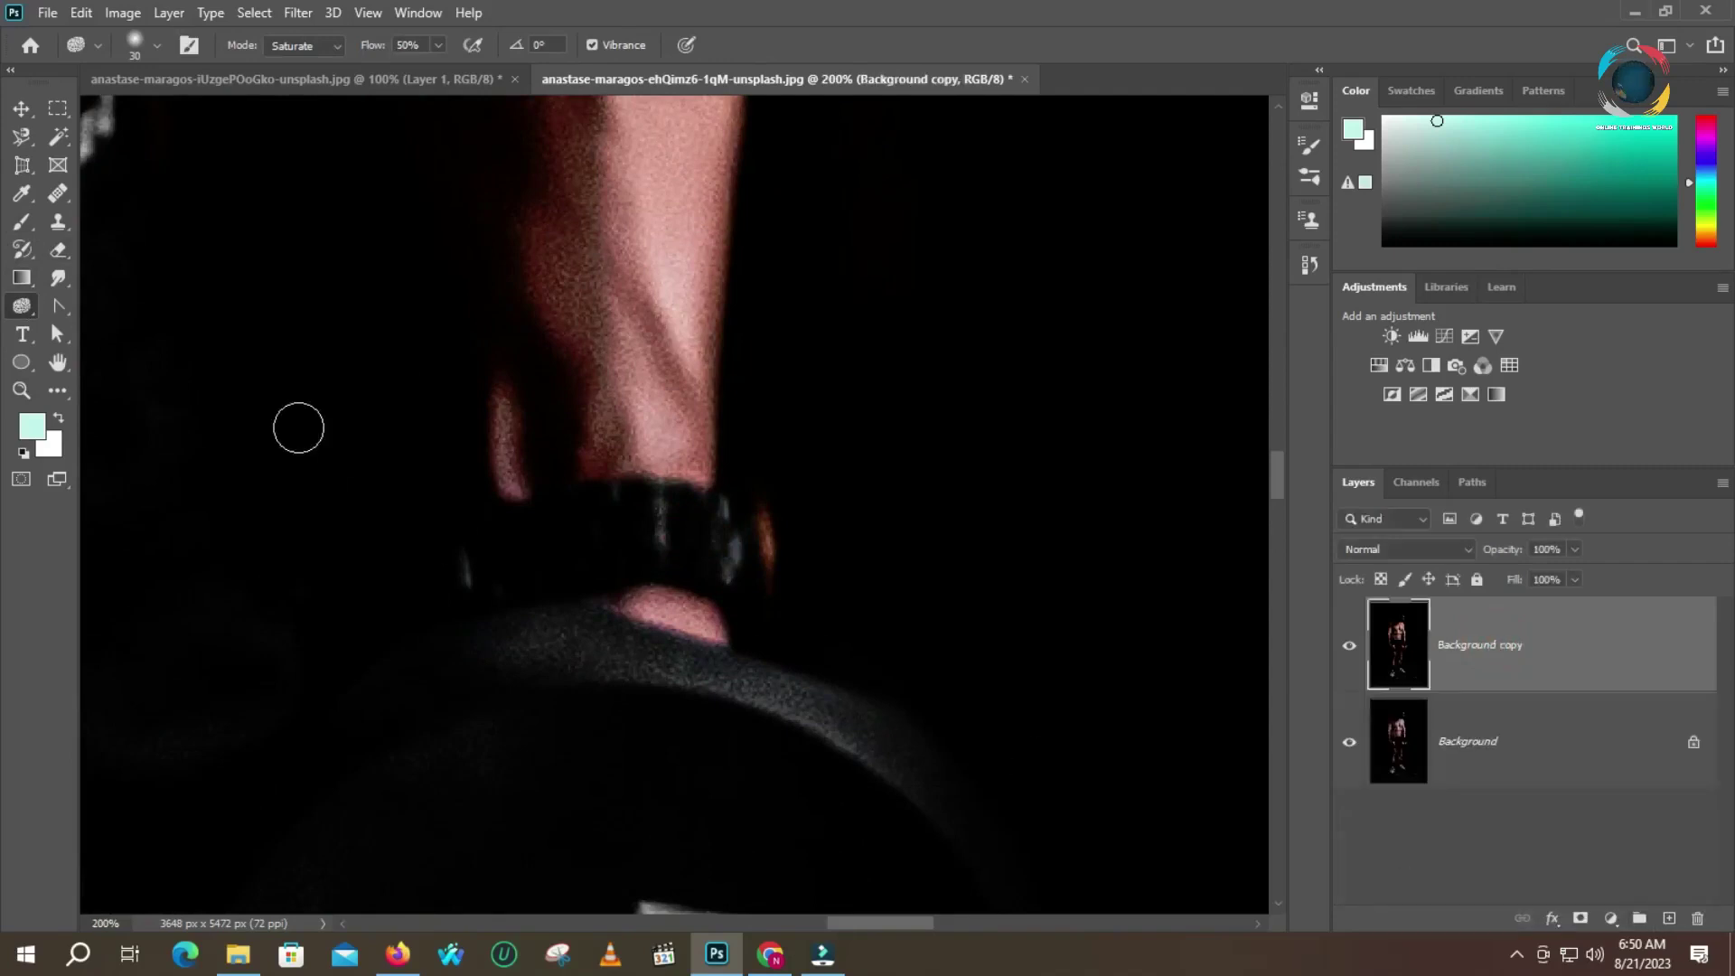
# Saturate the wristwatch and its orange edge on Background copy with the 30 px Sponge brush at 50% flow
pyautogui.moveTo(744, 516)
pyautogui.mouseDown()
pyautogui.moveTo(766, 570)
pyautogui.moveTo(757, 532)
pyautogui.moveTo(755, 611)
pyautogui.moveTo(748, 531)
pyautogui.moveTo(726, 578)
pyautogui.moveTo(600, 559)
pyautogui.moveTo(747, 530)
pyautogui.mouseUp()
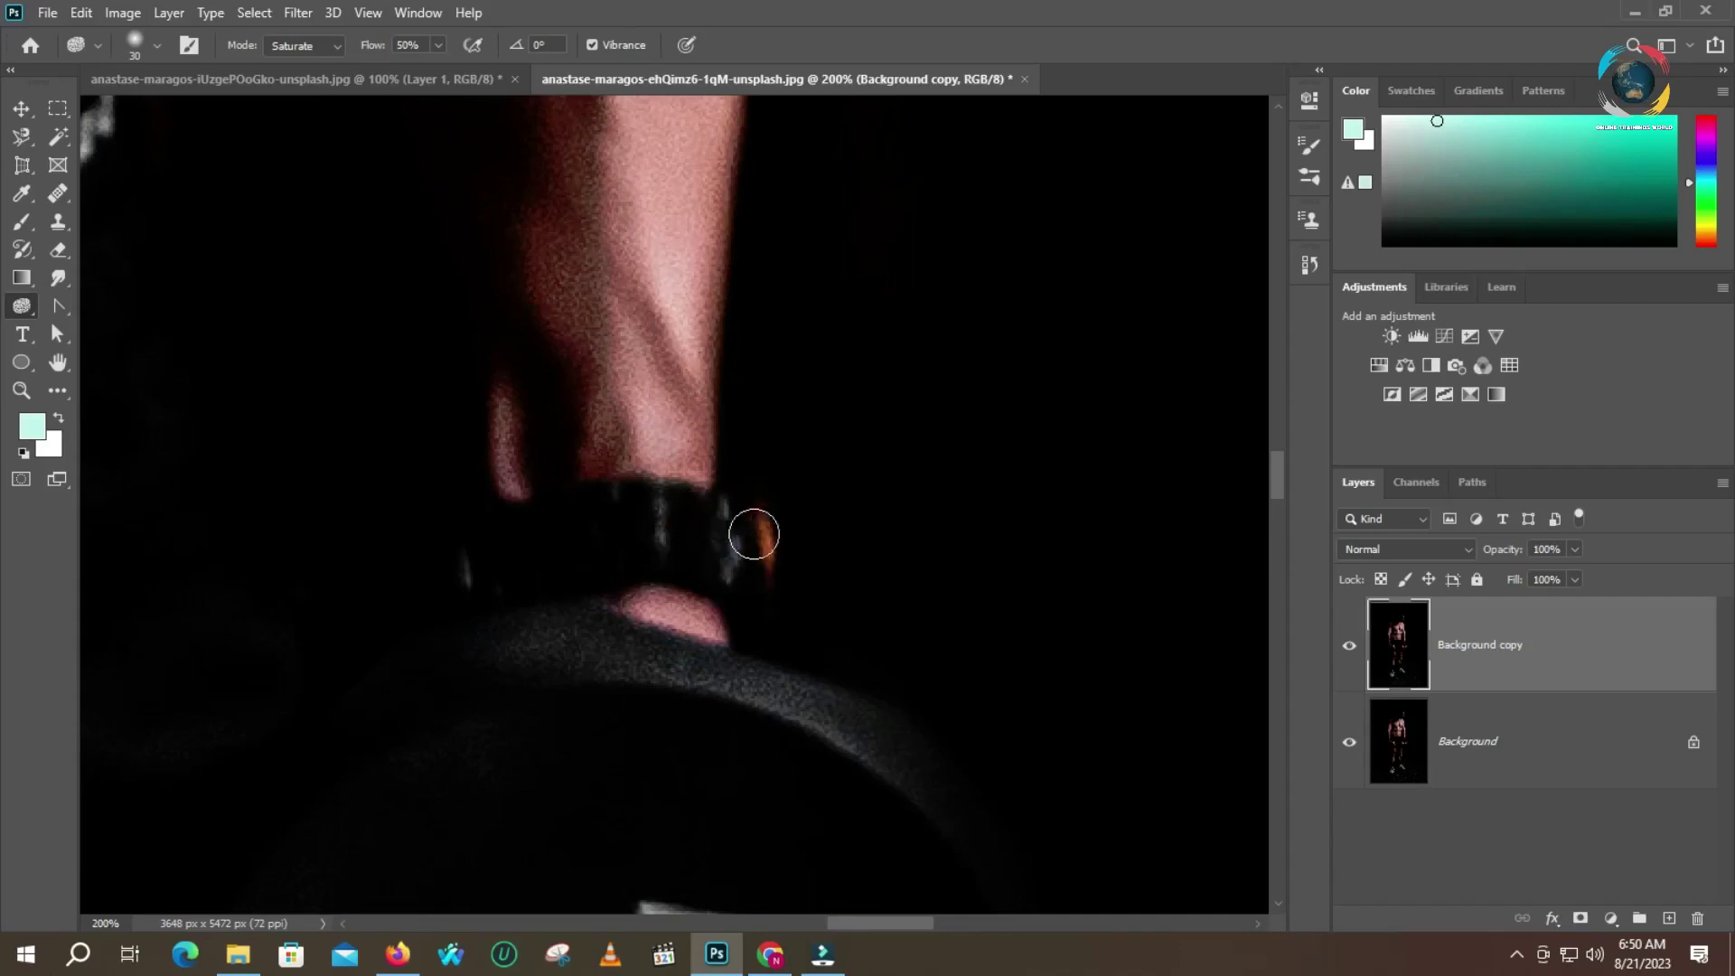
pyautogui.moveTo(484, 543)
pyautogui.mouseDown()
pyautogui.moveTo(485, 577)
pyautogui.moveTo(616, 550)
pyautogui.moveTo(639, 524)
pyautogui.moveTo(606, 529)
pyautogui.mouseUp()
pyautogui.moveTo(573, 511); pyautogui.dragTo(756, 536)
pyautogui.moveTo(752, 524)
pyautogui.mouseDown()
pyautogui.moveTo(747, 564)
pyautogui.moveTo(773, 597)
pyautogui.moveTo(747, 515)
pyautogui.moveTo(775, 616)
pyautogui.mouseUp()
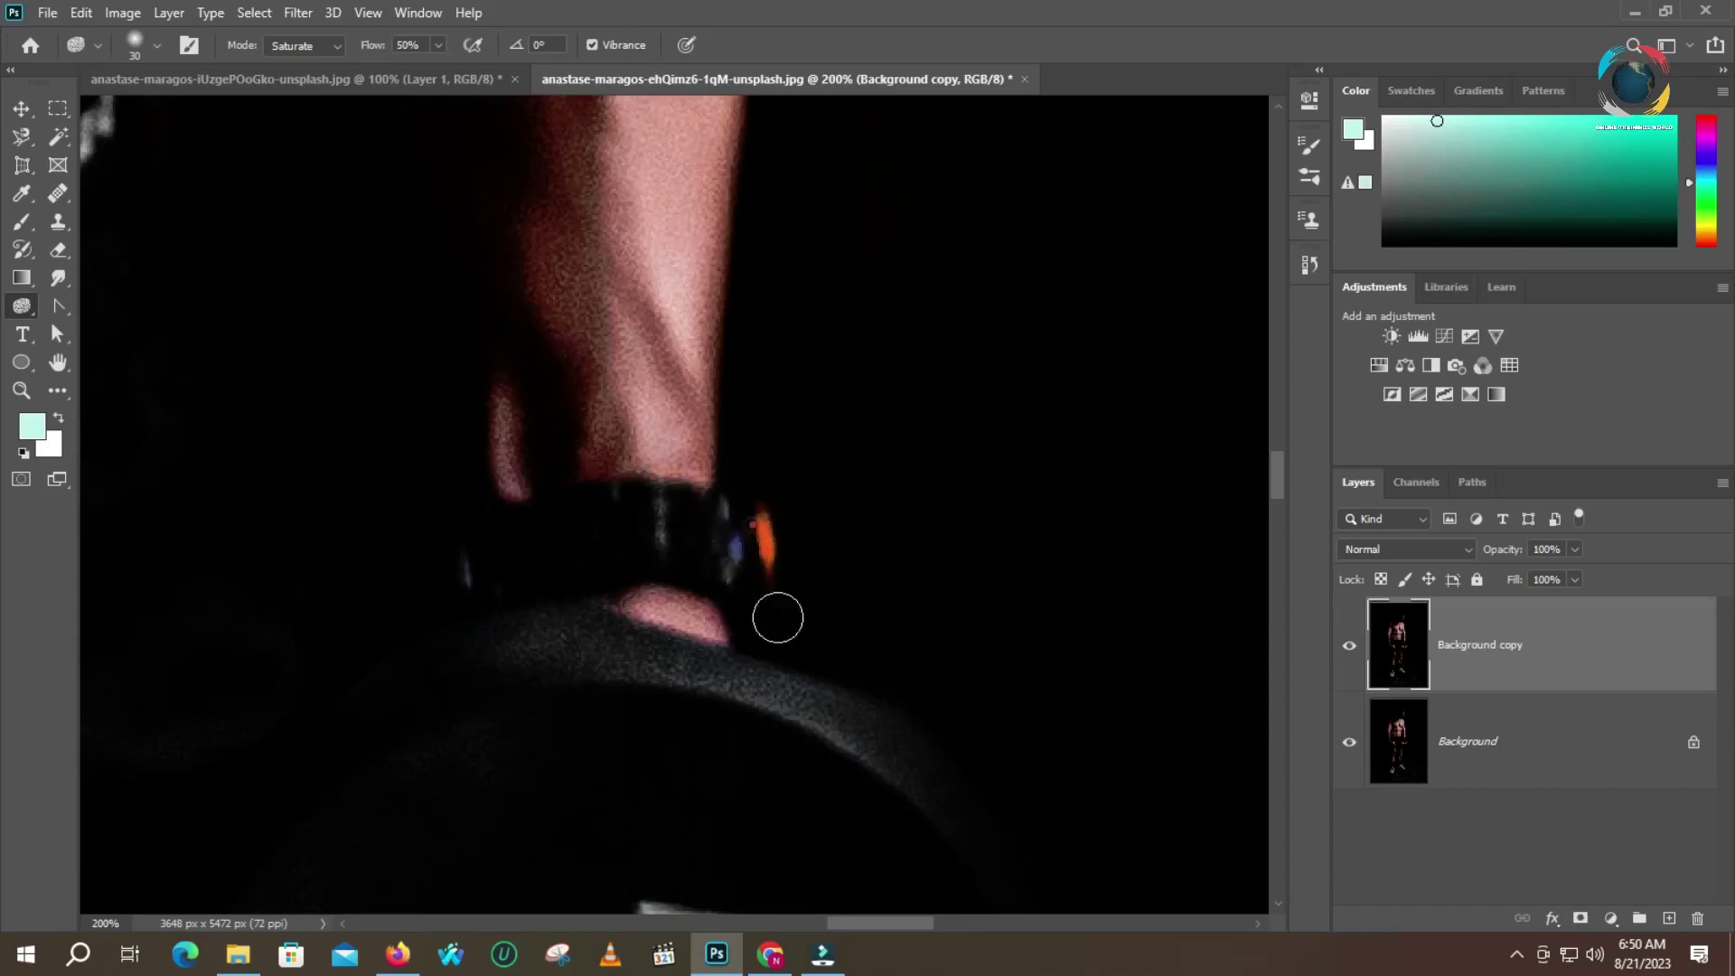
# Toggle Background copy's visibility to compare the sponged watch with the original photo
pyautogui.click(1350, 648)
pyautogui.click(1350, 648)
pyautogui.click(1351, 648)
pyautogui.click(1350, 648)
pyautogui.click(1350, 648)
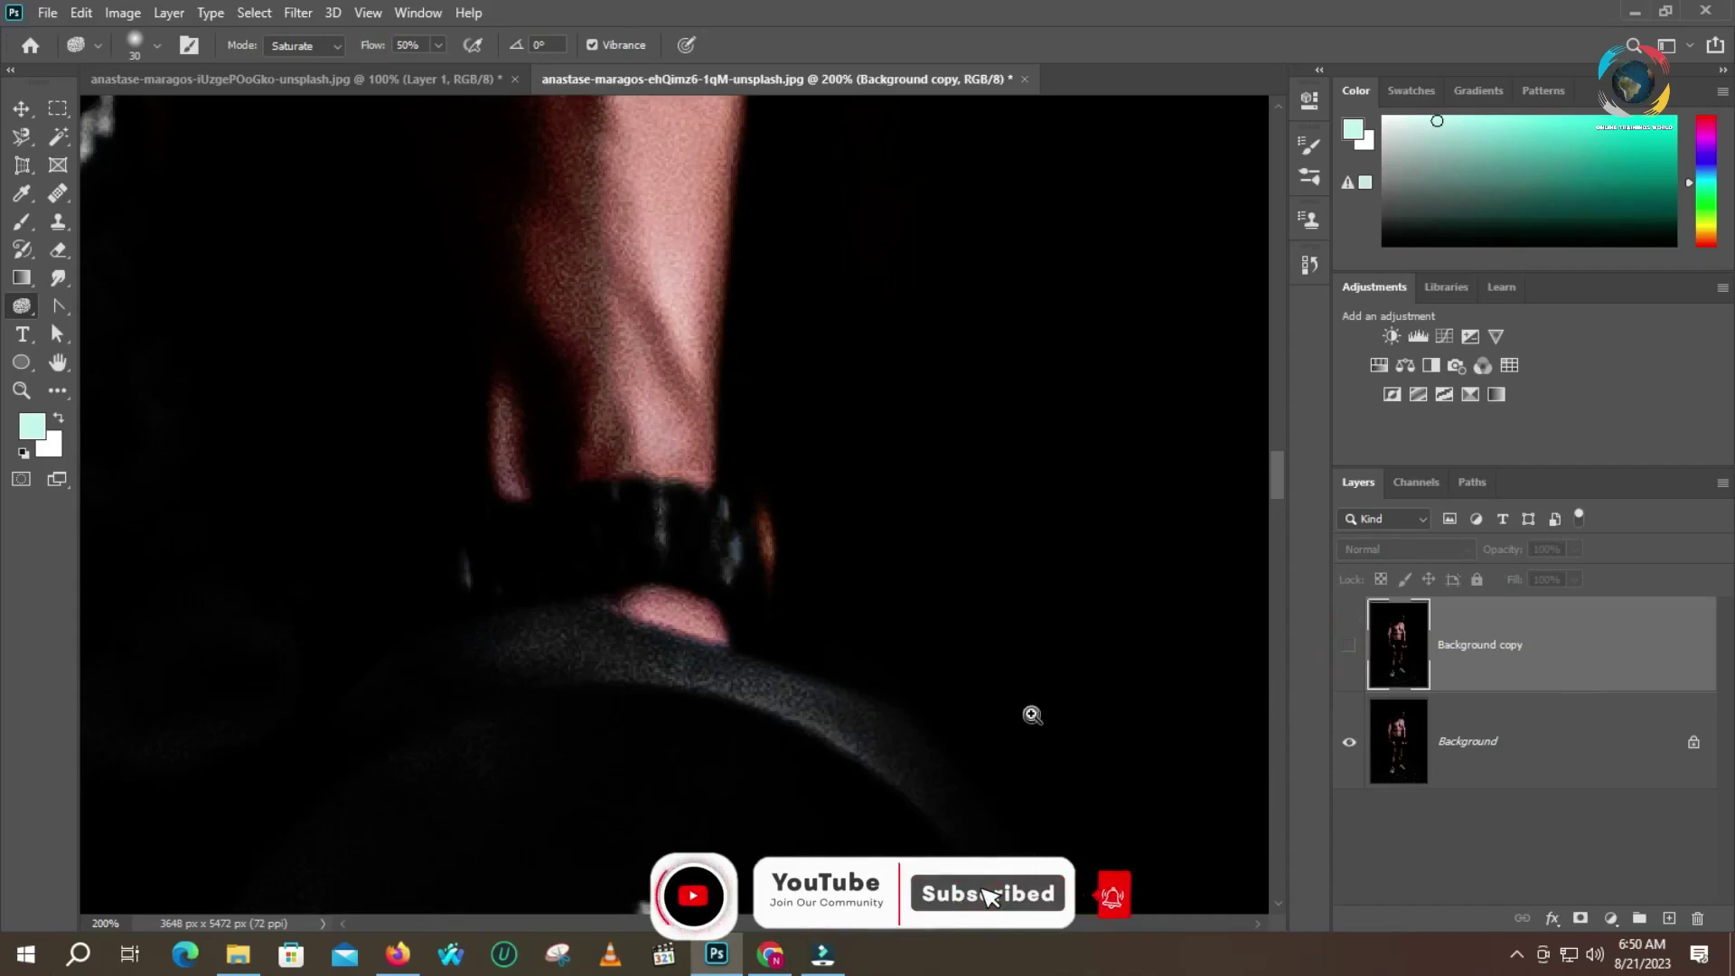
# Fill the Background copy layer with the light mint foreground color and show the layer
pyautogui.press('z')
pyautogui.press('alt')
pyautogui.moveTo(1033, 714); pyautogui.dragTo(961, 507)
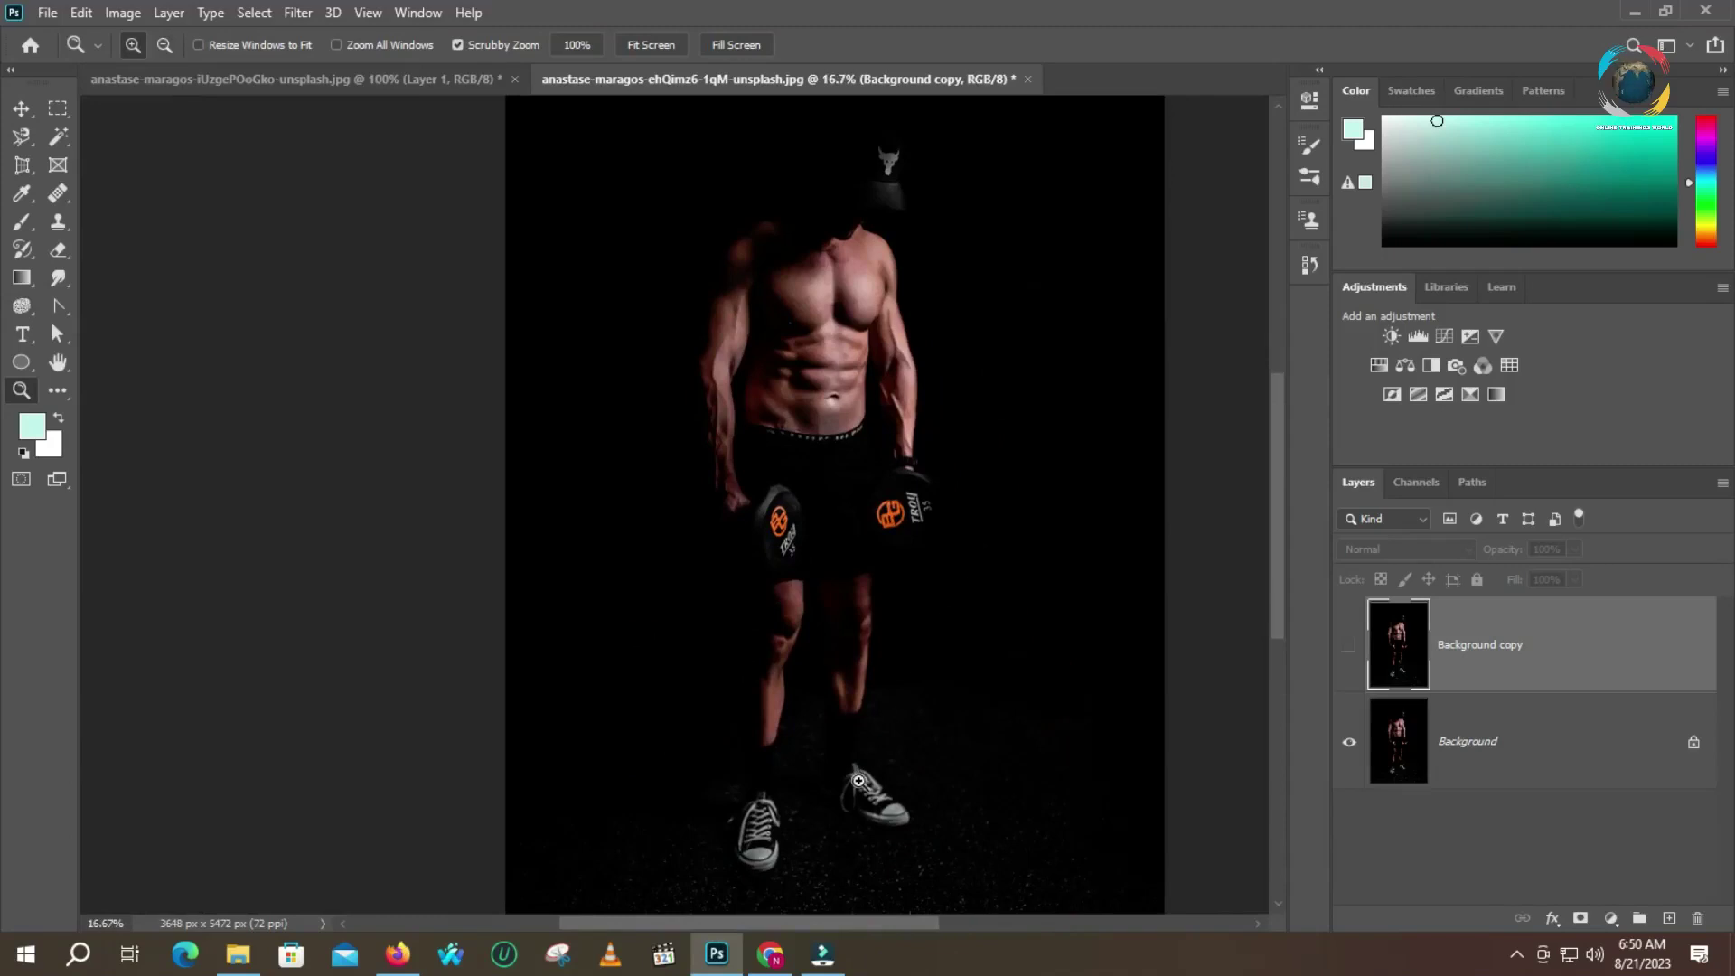
pyautogui.press('alt')
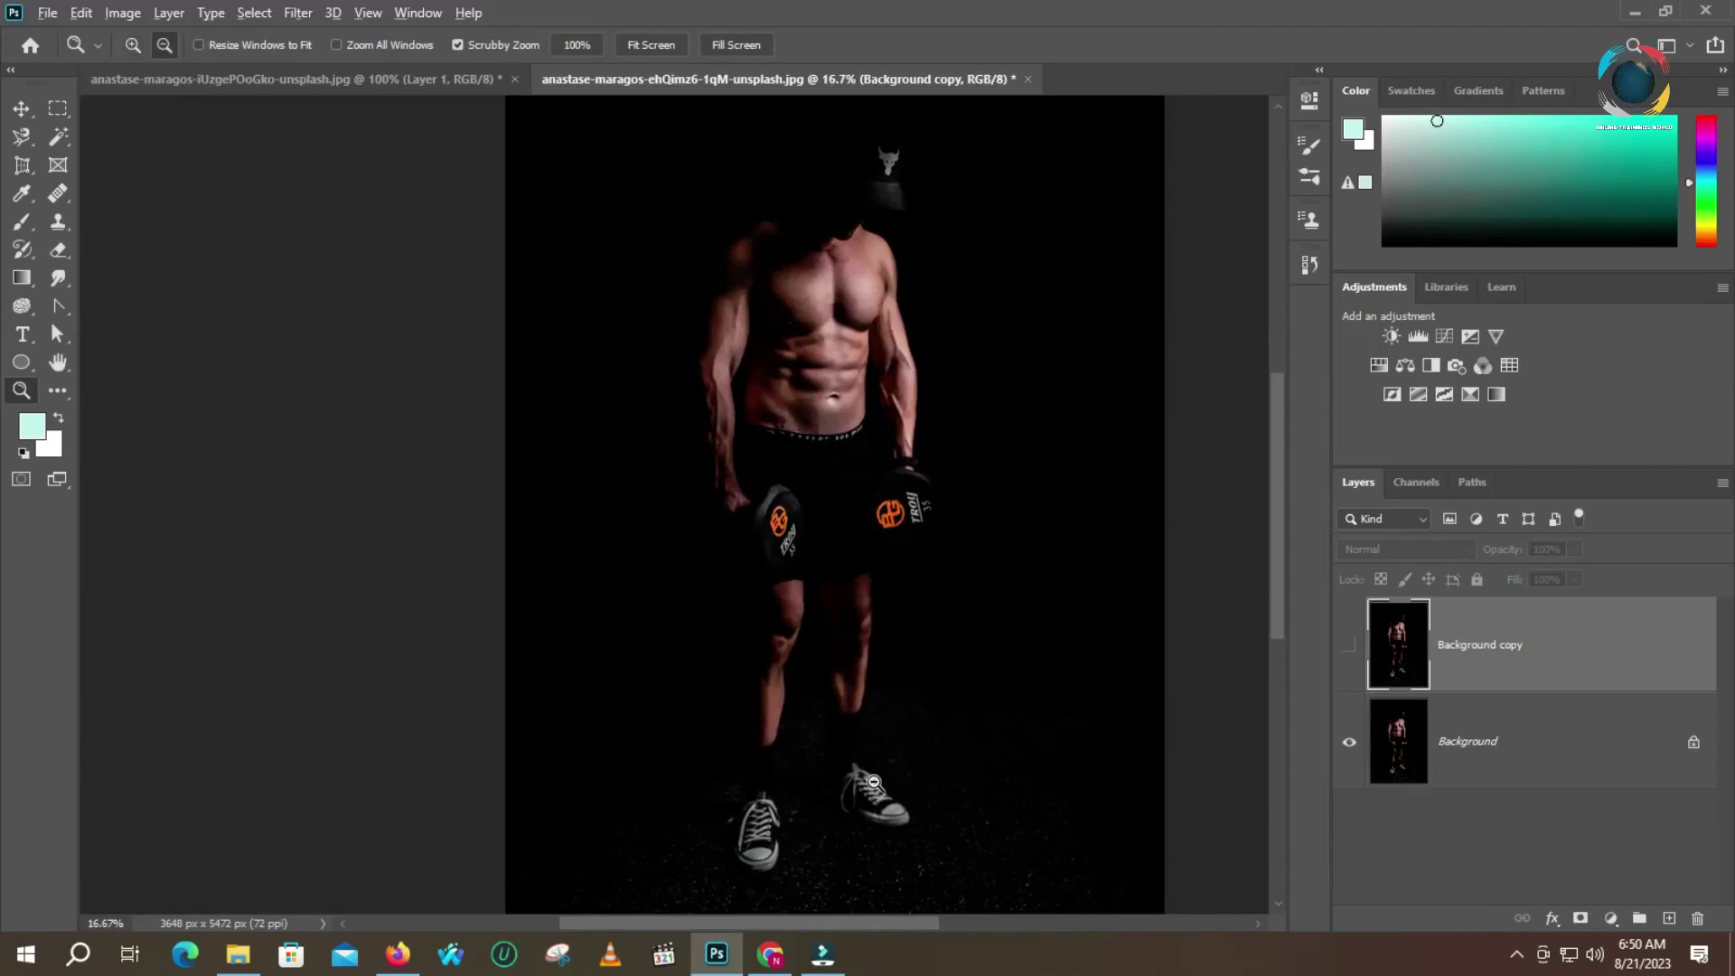
pyautogui.hotkey('alt', 'BackSpace')
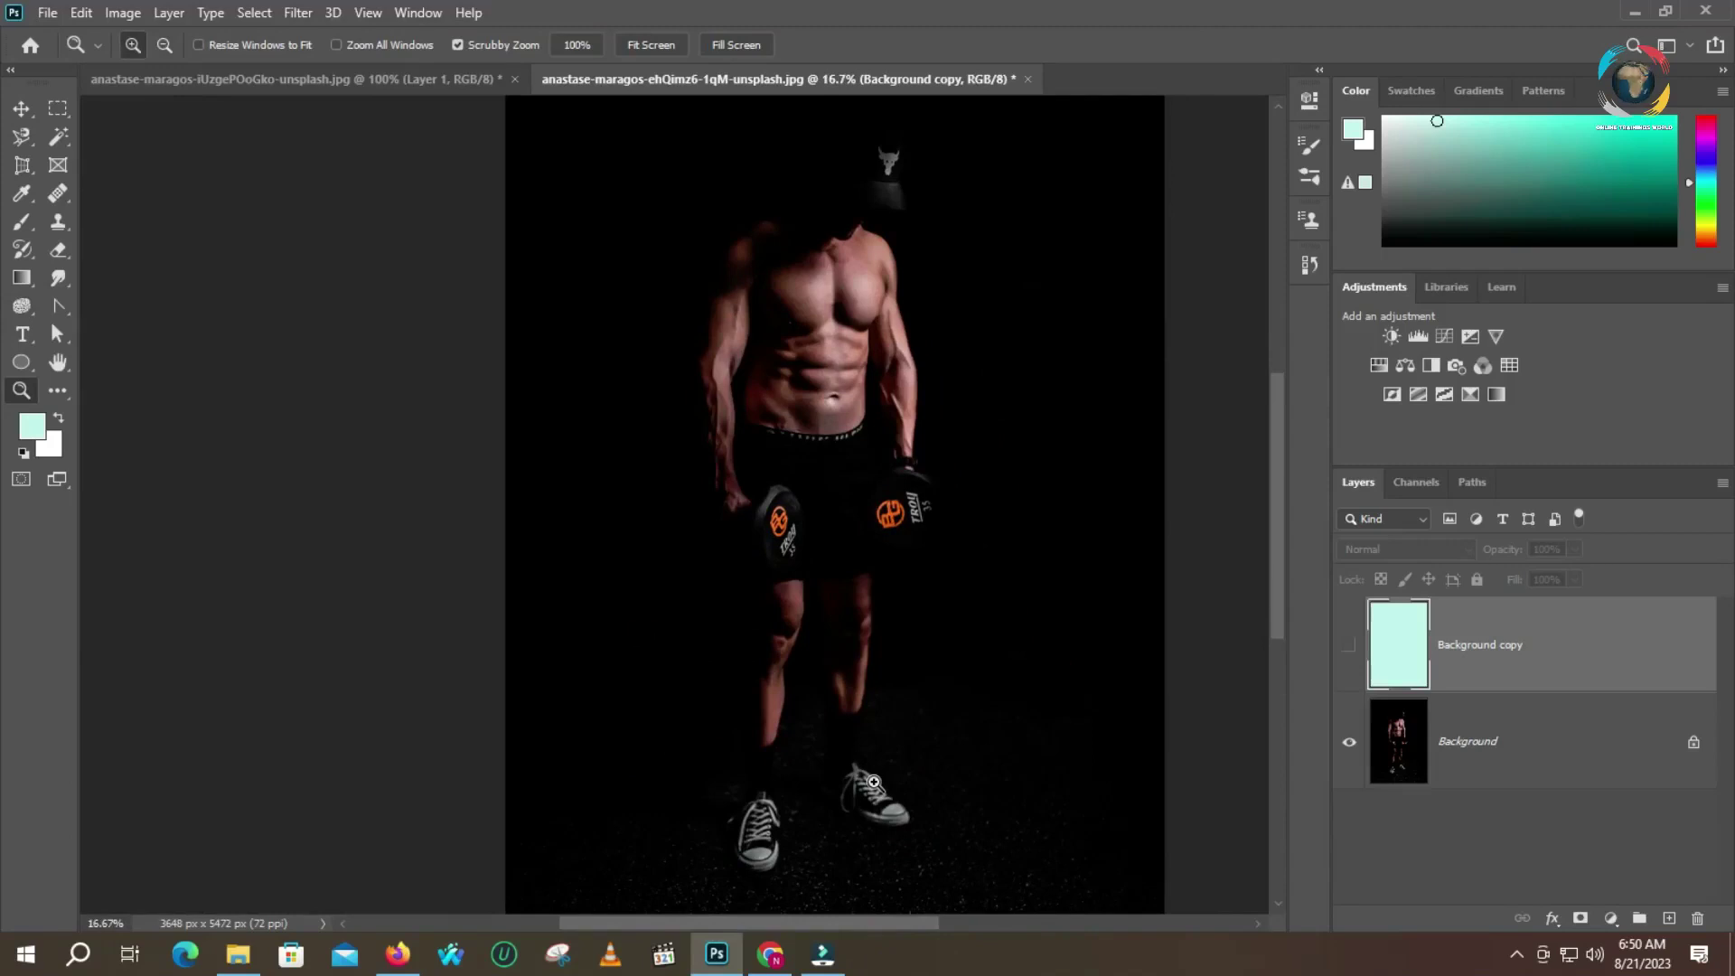
pyautogui.press('alt')
pyautogui.click(1349, 645)
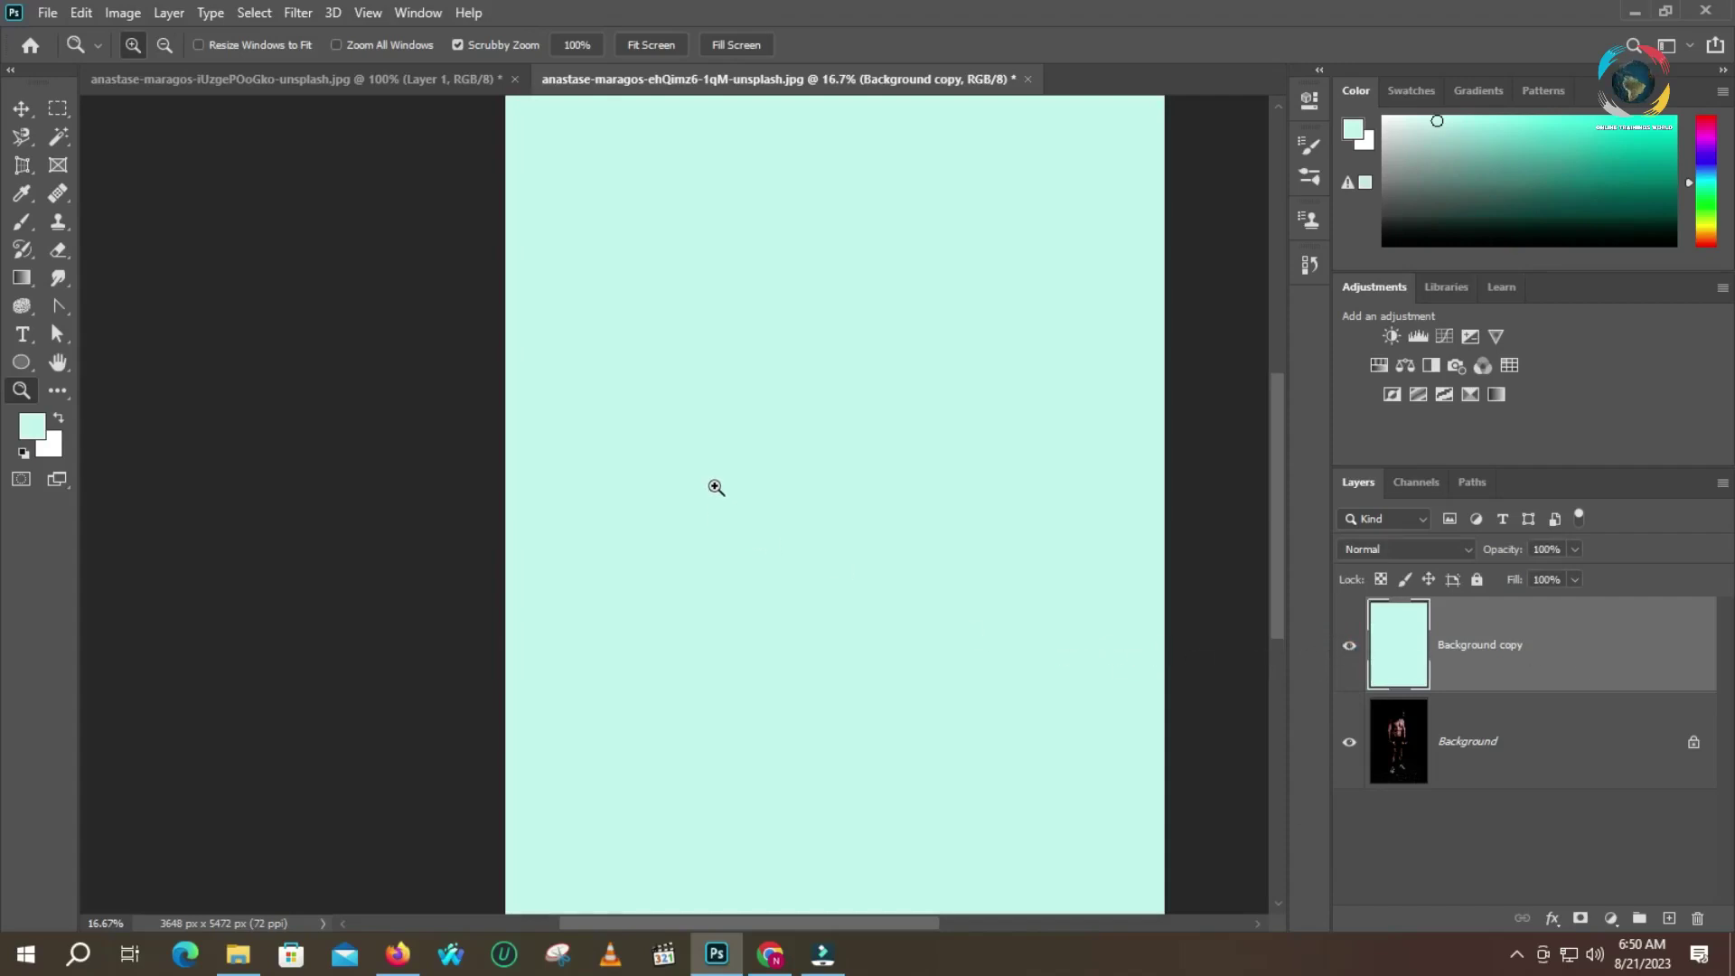
# Undo the mint fill on Background copy and make the layer visible
pyautogui.hotkey('ctrl', ',')
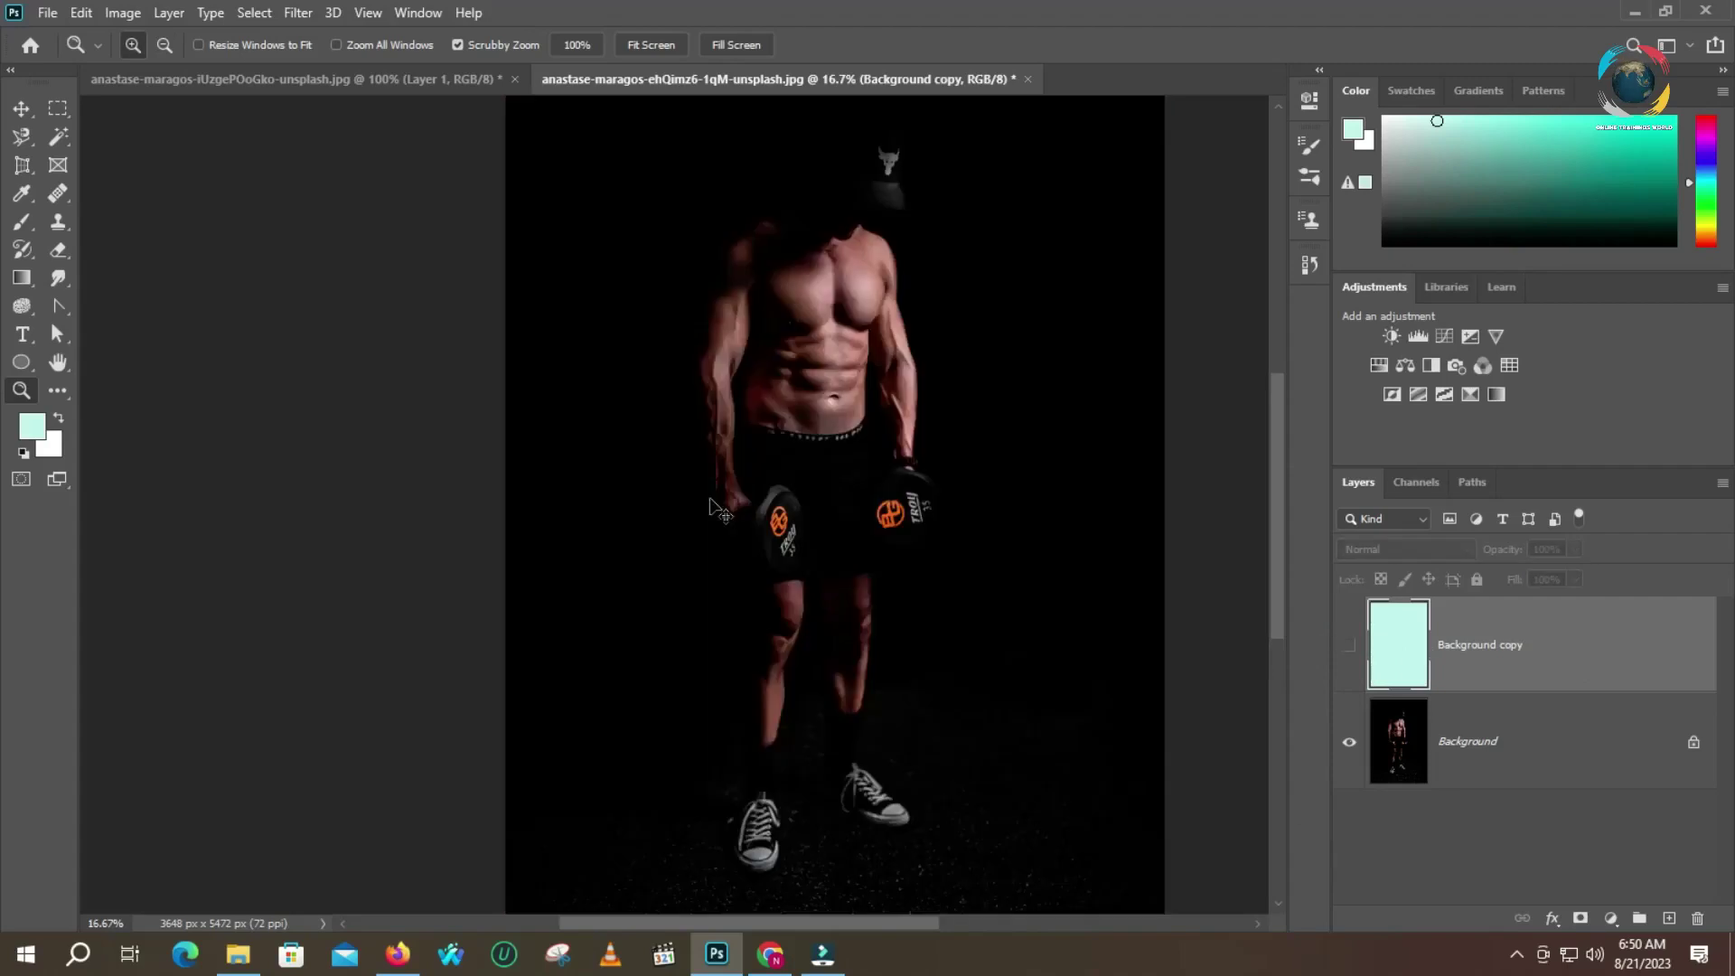
pyautogui.hotkey('ctrl', 'z')
pyautogui.click(1350, 645)
# Fill Background copy with the foreground color again and undo that fill
pyautogui.press('alt')
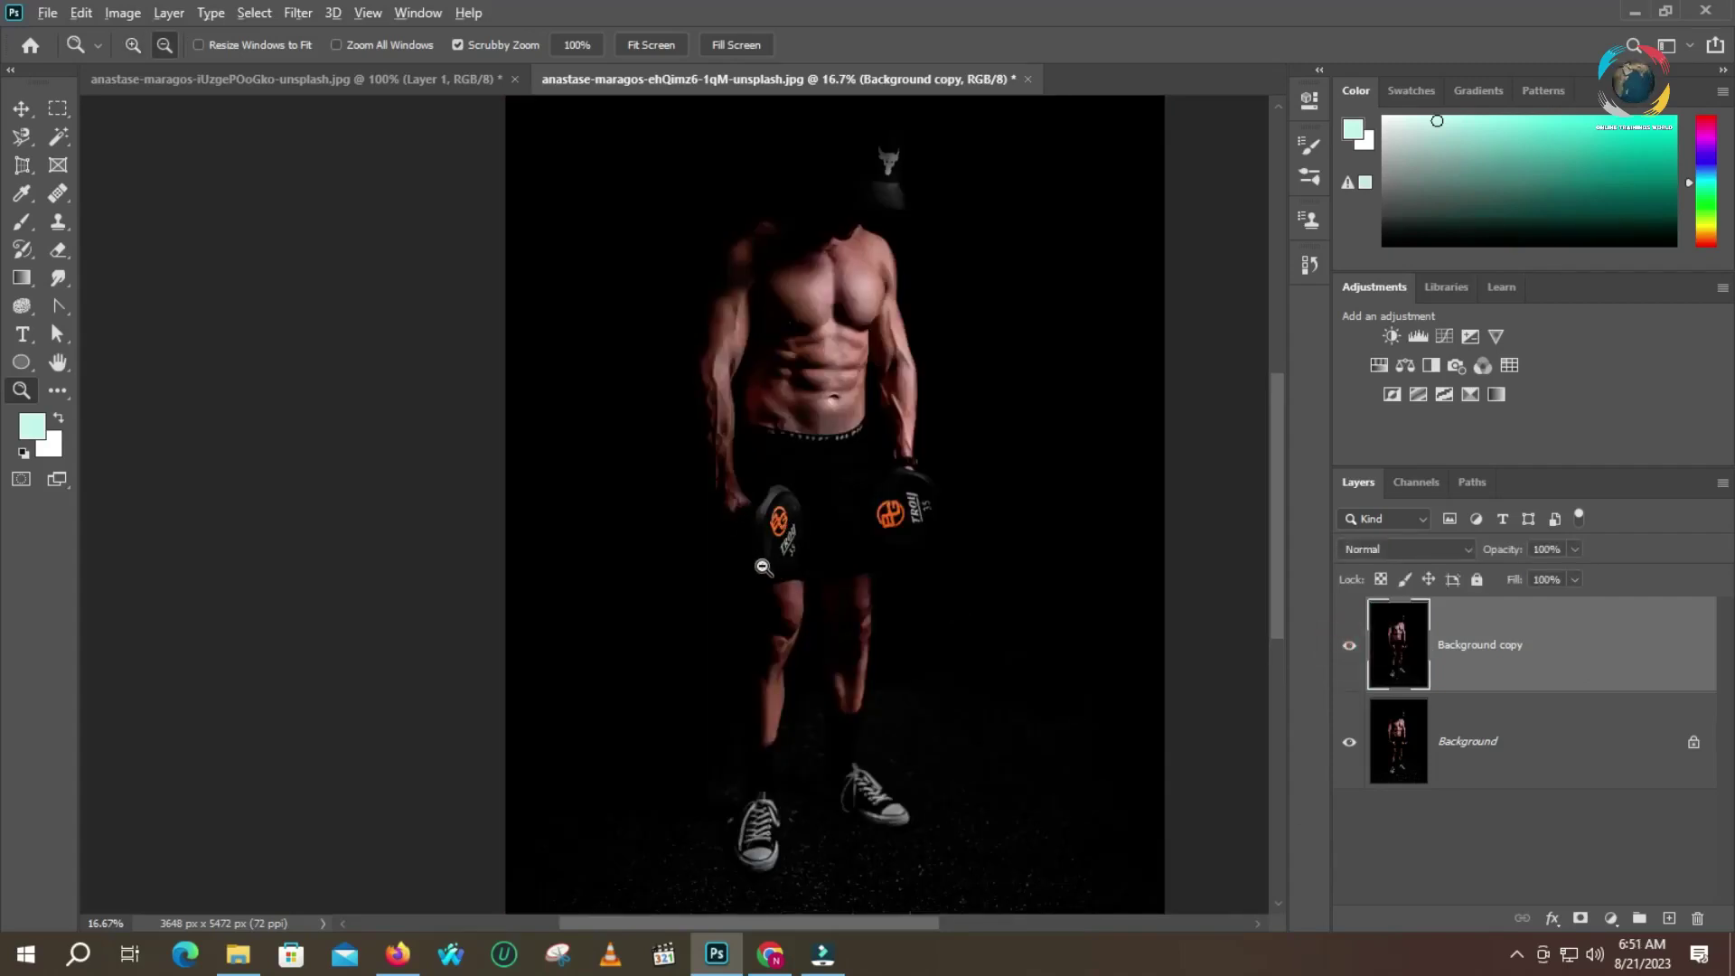
pyautogui.hotkey('alt', 'BackSpace')
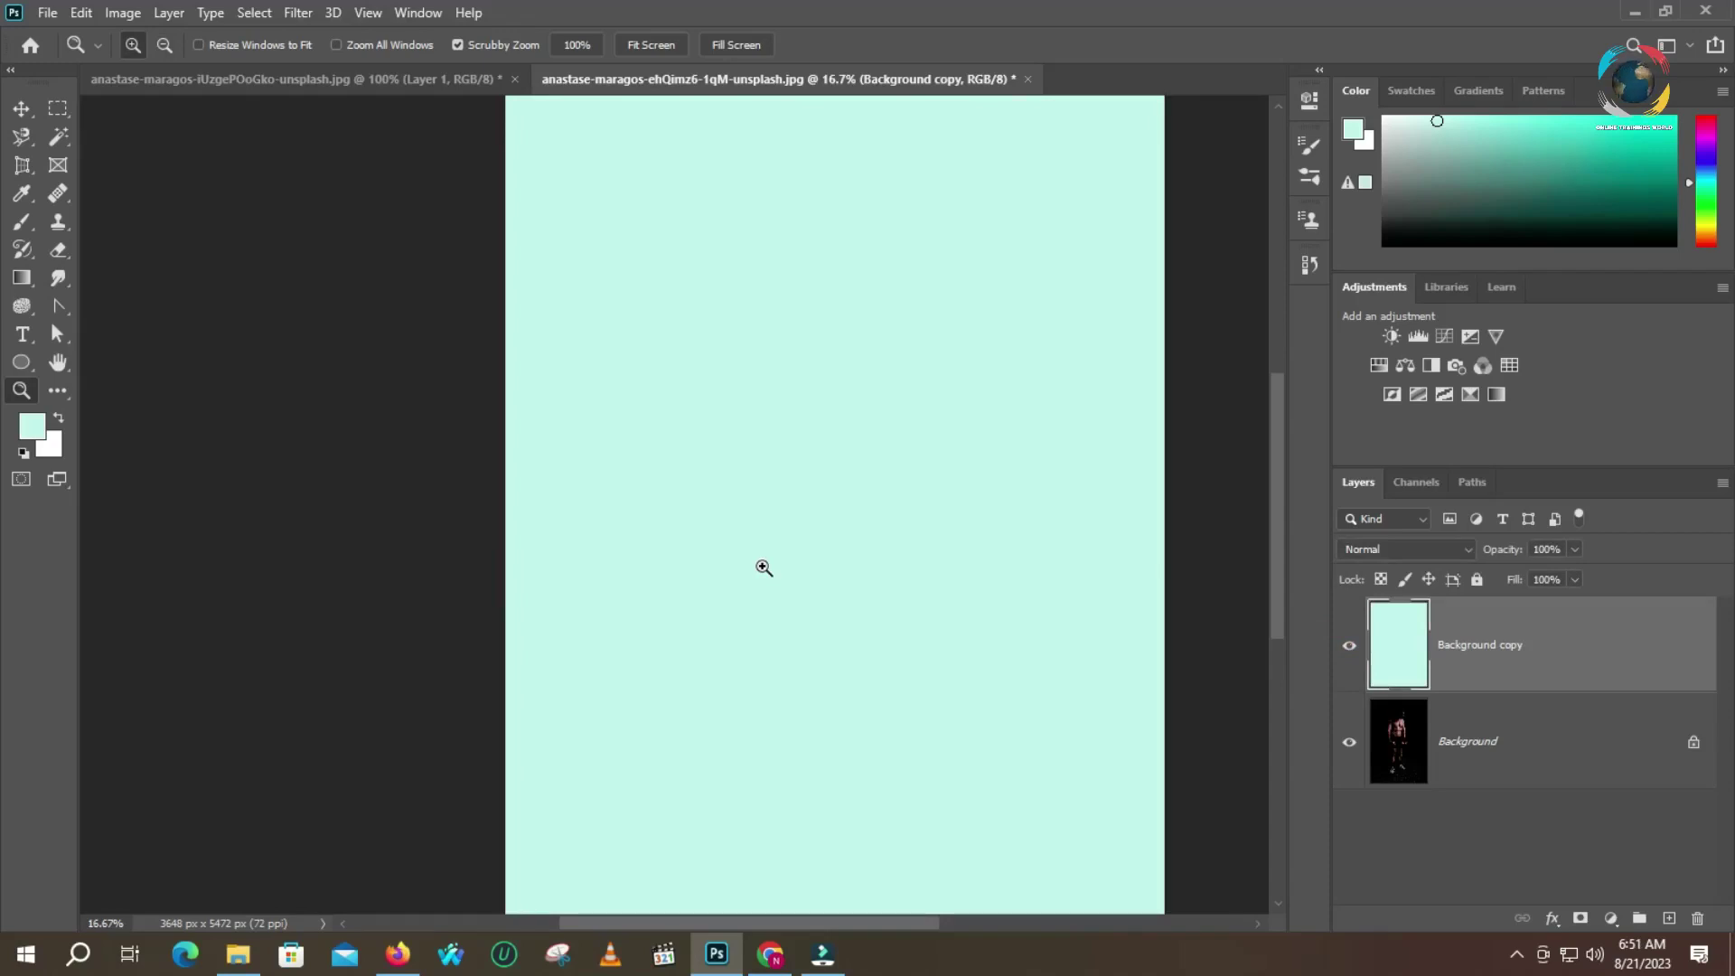
pyautogui.hotkey('ctrl', 'z')
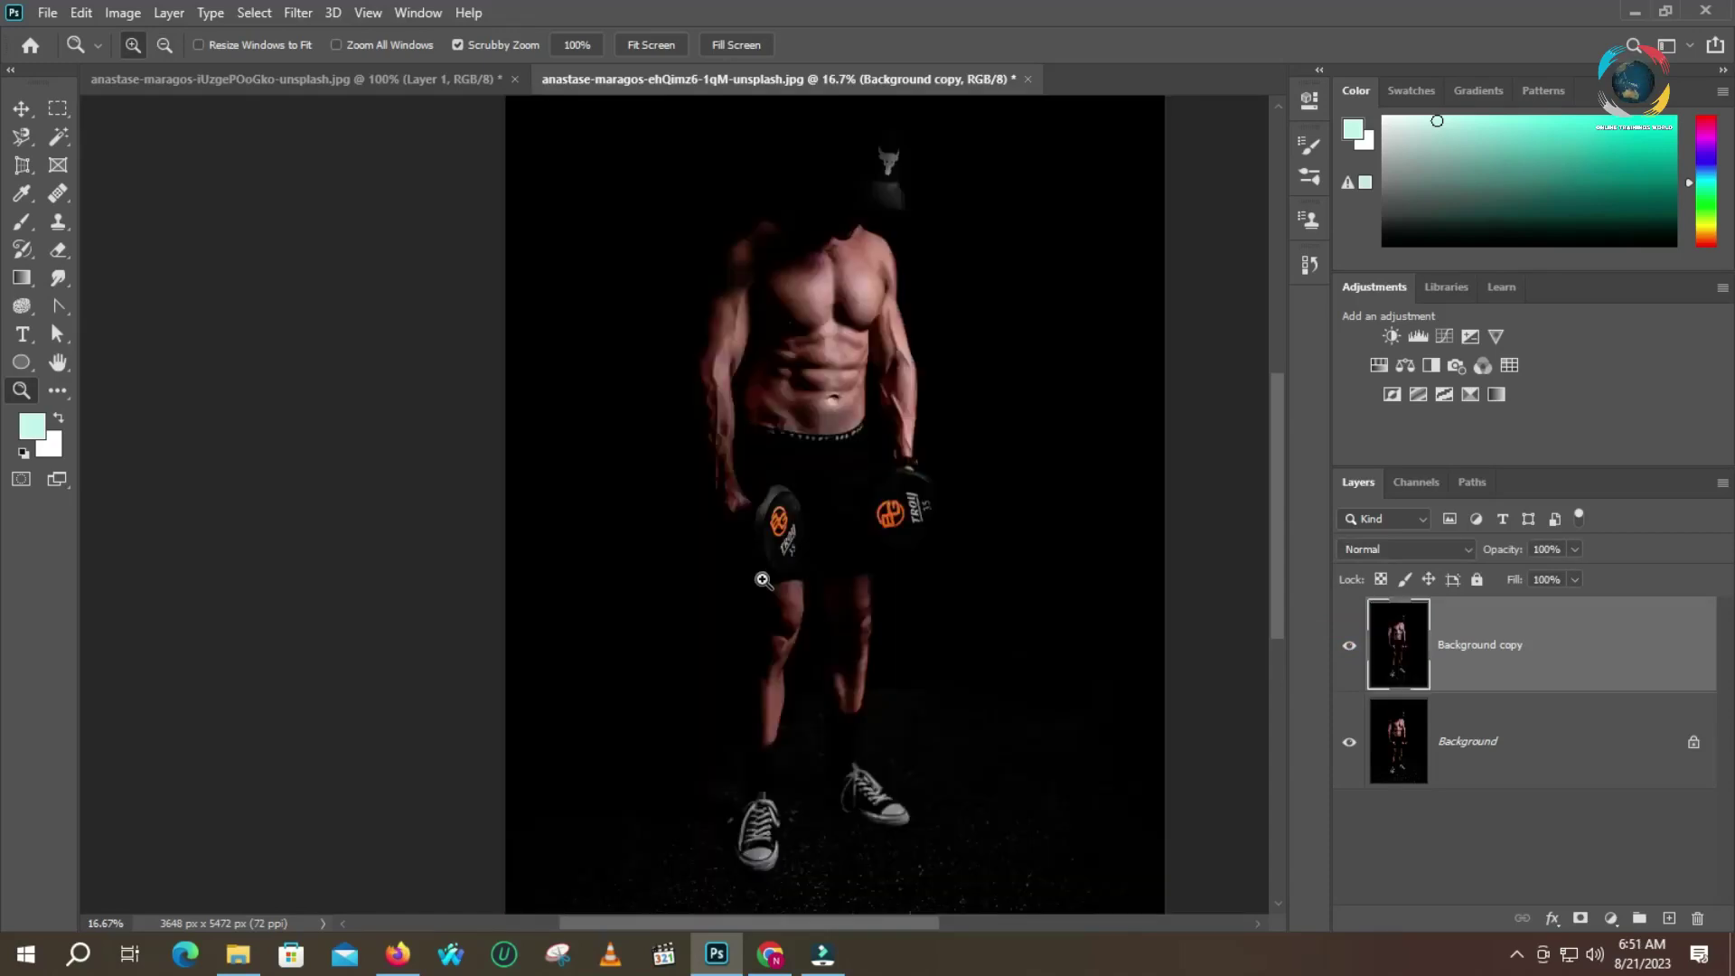
# Fill the Background copy layer with 50% Gray in Normal mode at 100% opacity
pyautogui.press('i')
pyautogui.hotkey('shift', 'F5')
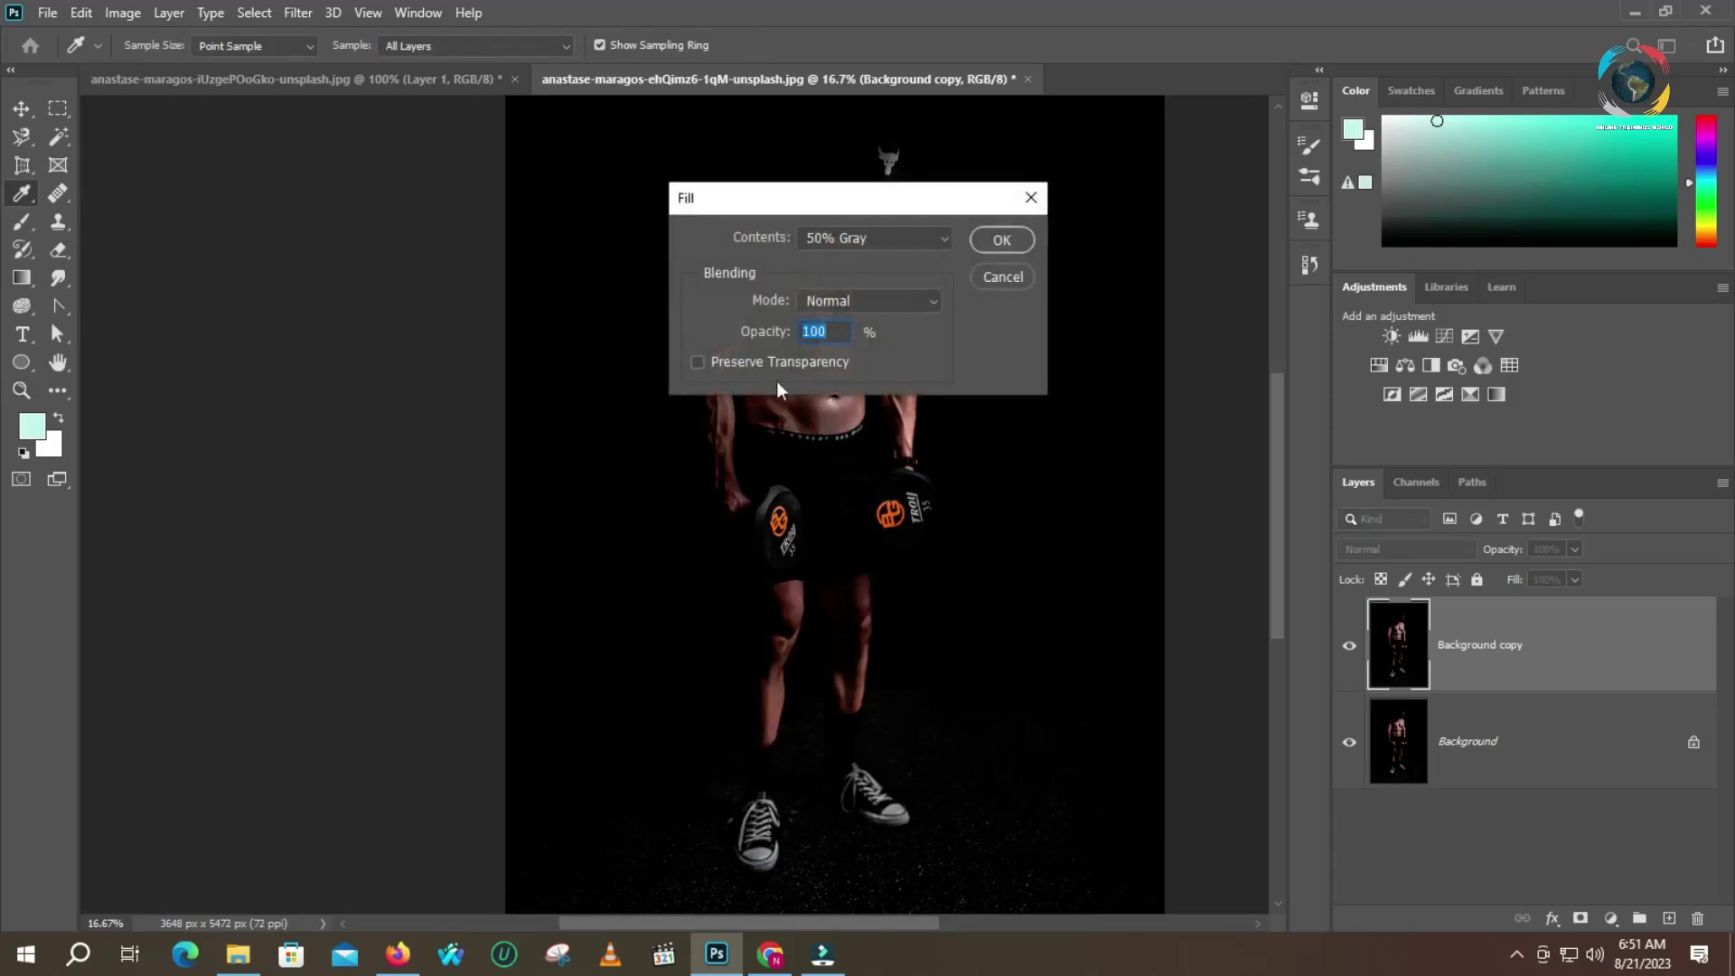
pyautogui.click(947, 237)
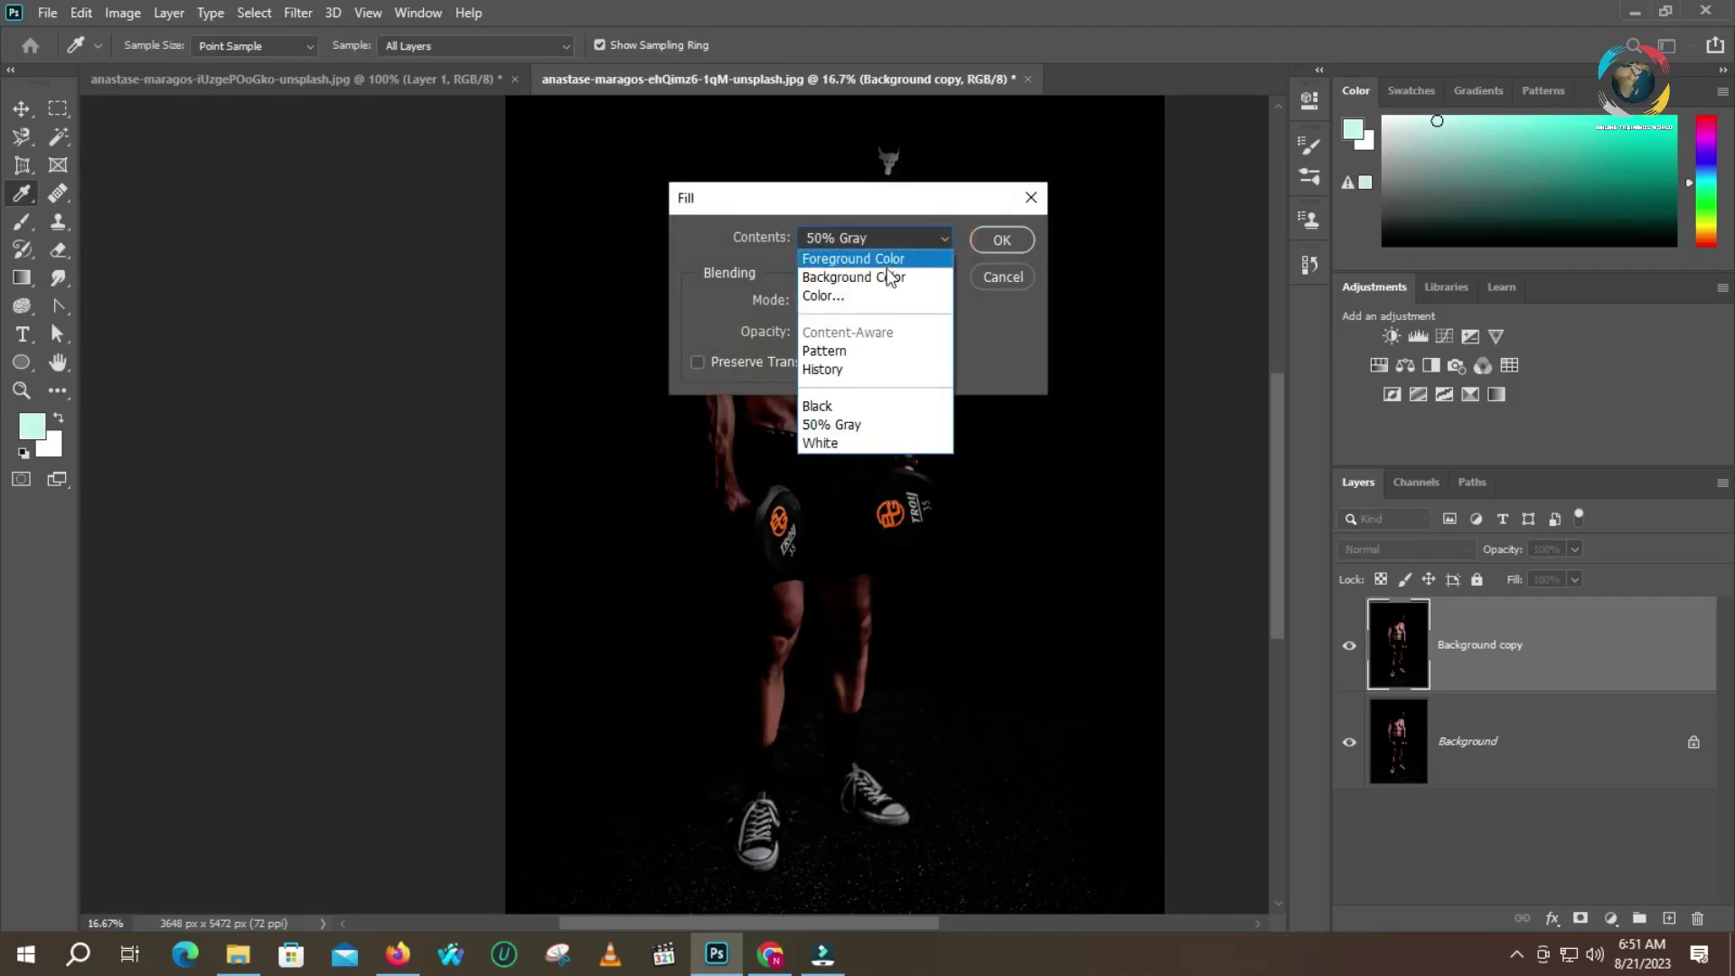
pyautogui.click(853, 424)
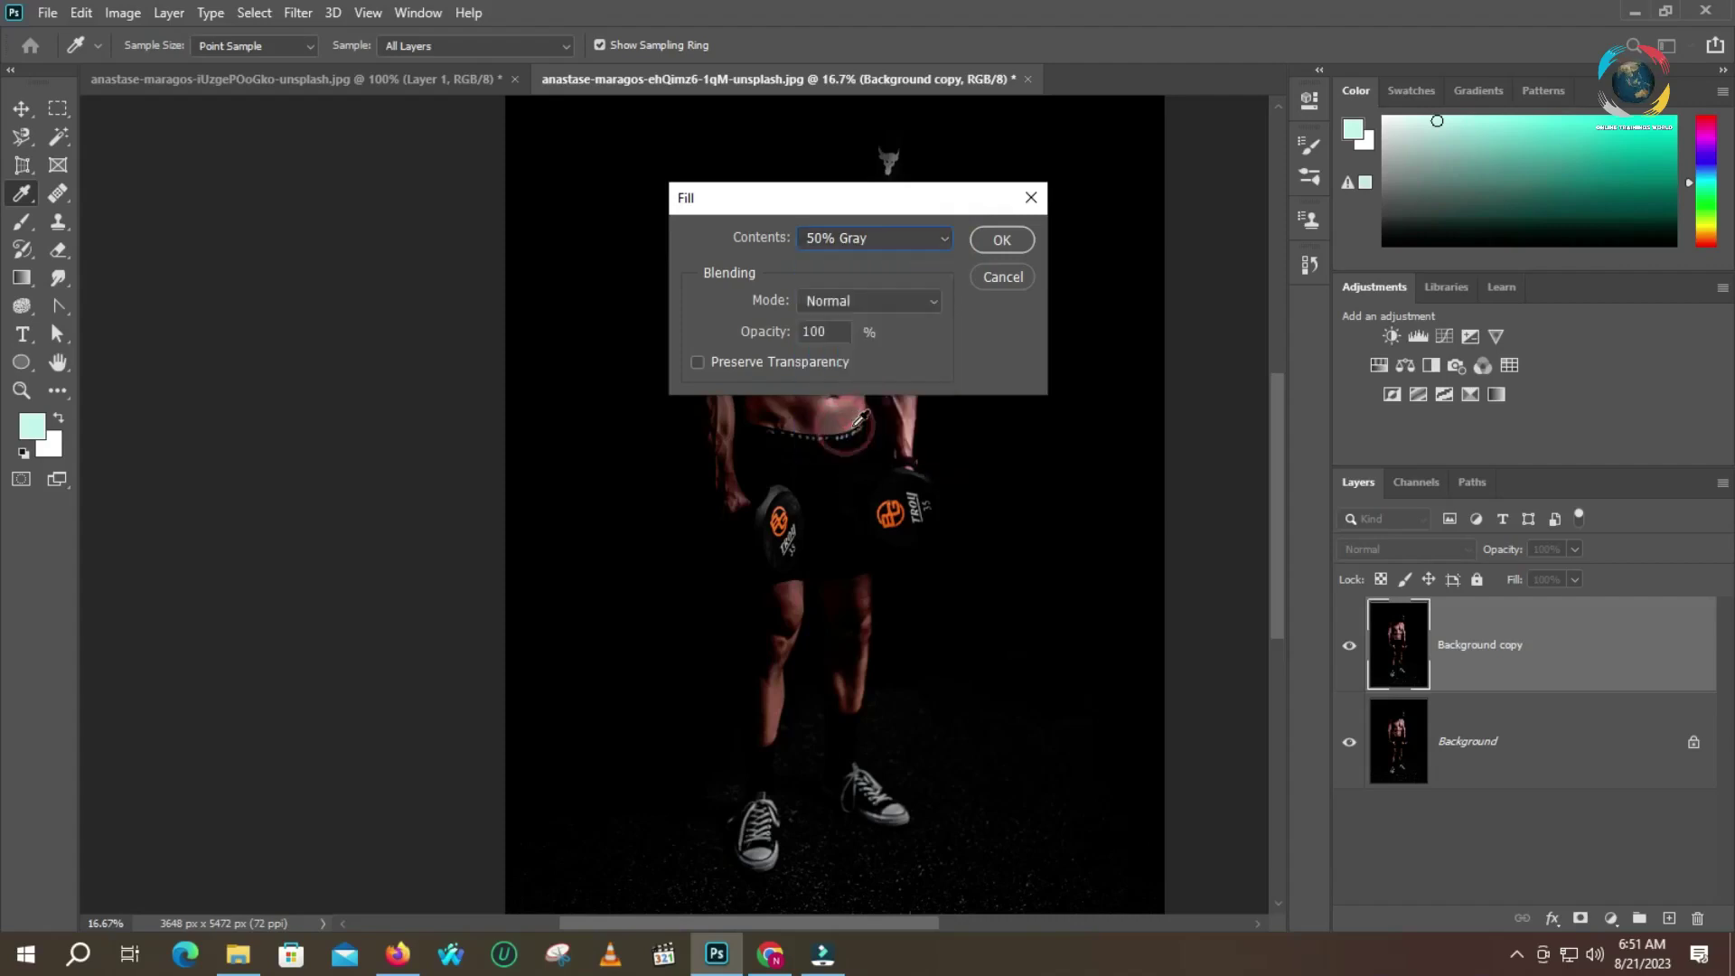
pyautogui.click(1000, 243)
pyautogui.press('z')
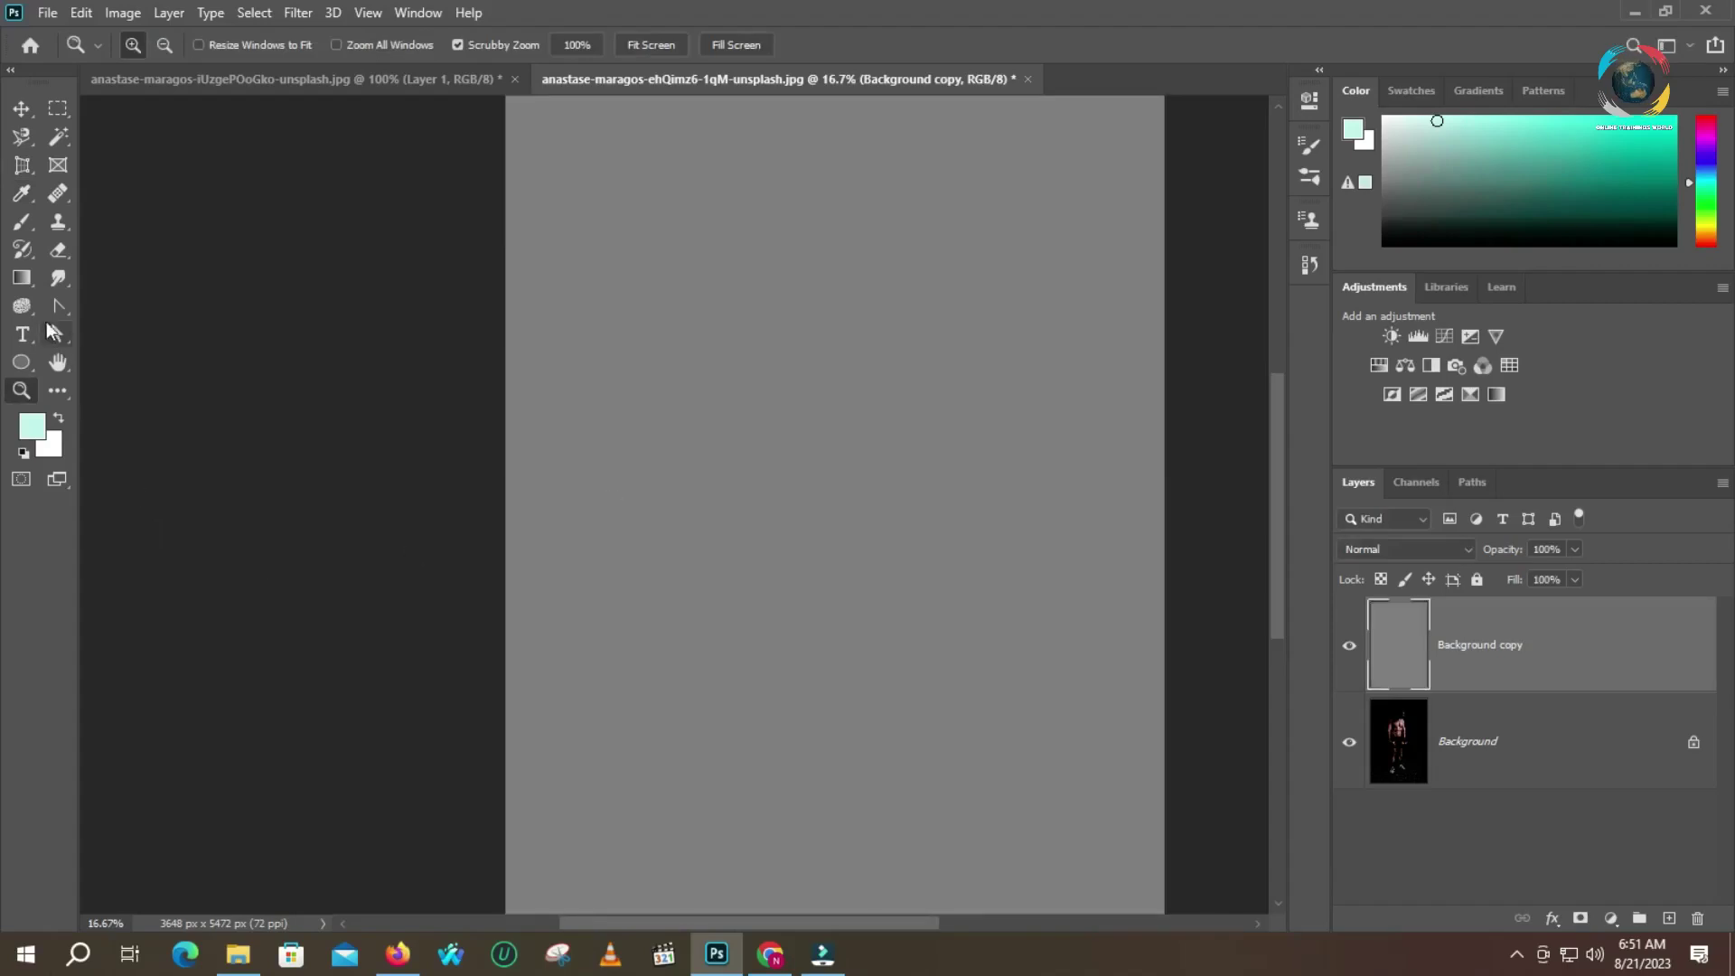
# Enlarge the Sponge brush to 1500 px and try saturating the gray Background copy layer at 50% flow
pyautogui.click(22, 306)
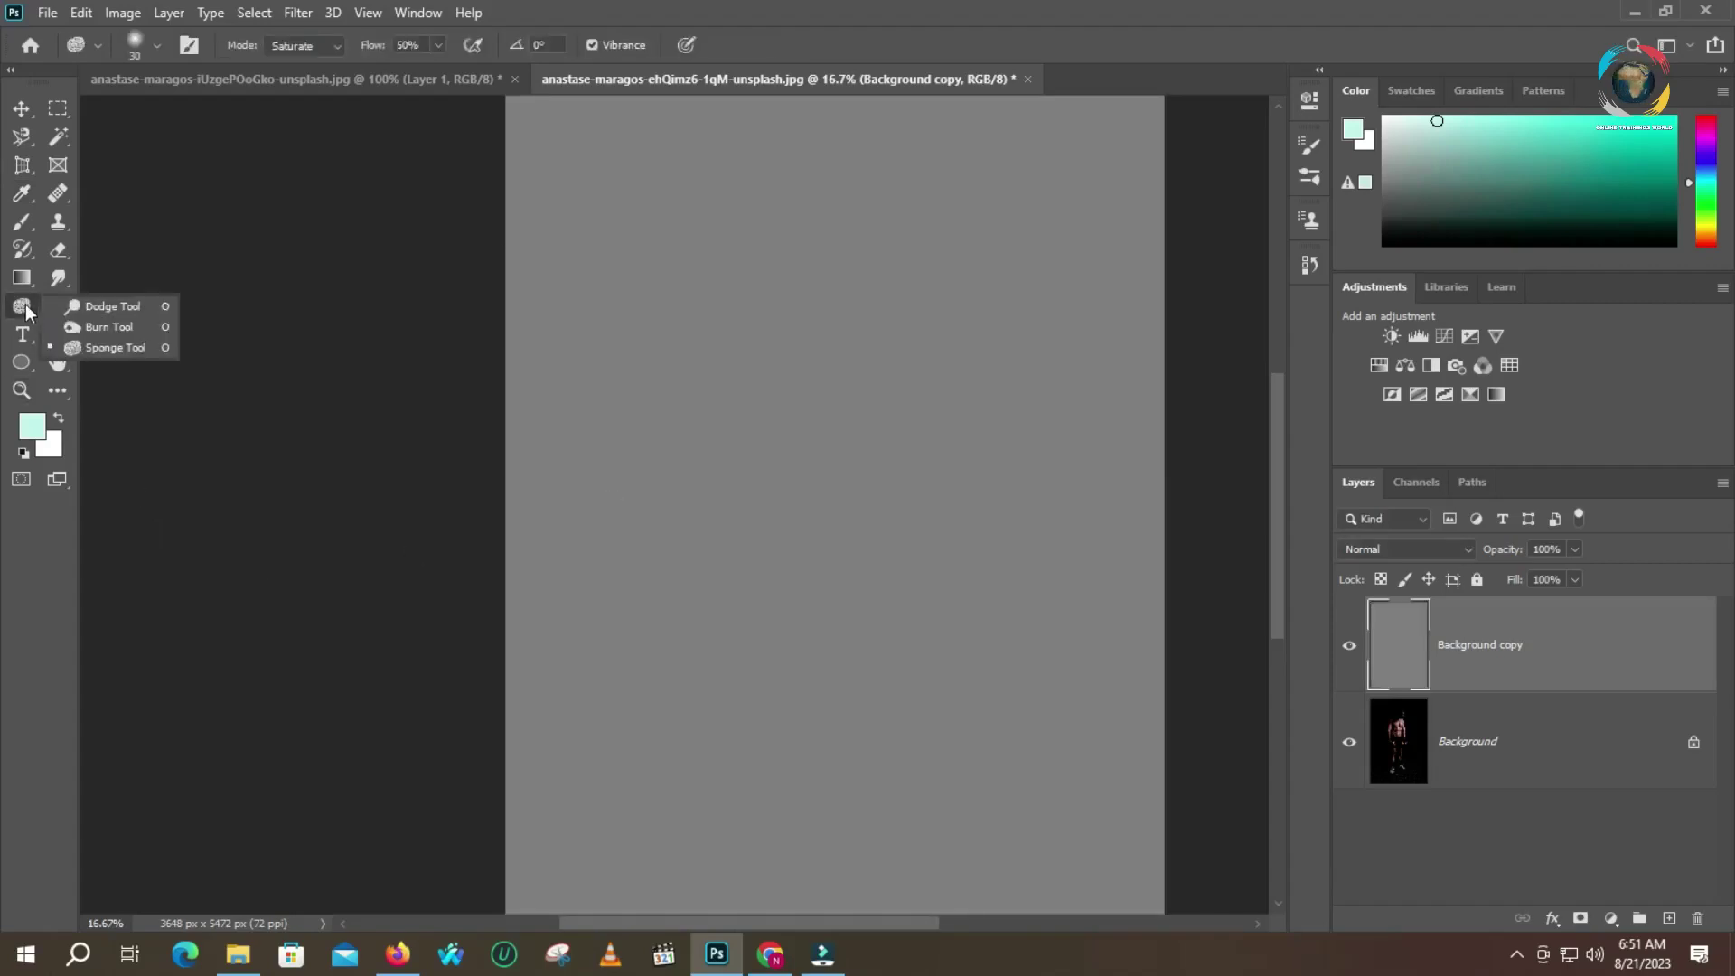
pyautogui.click(101, 346)
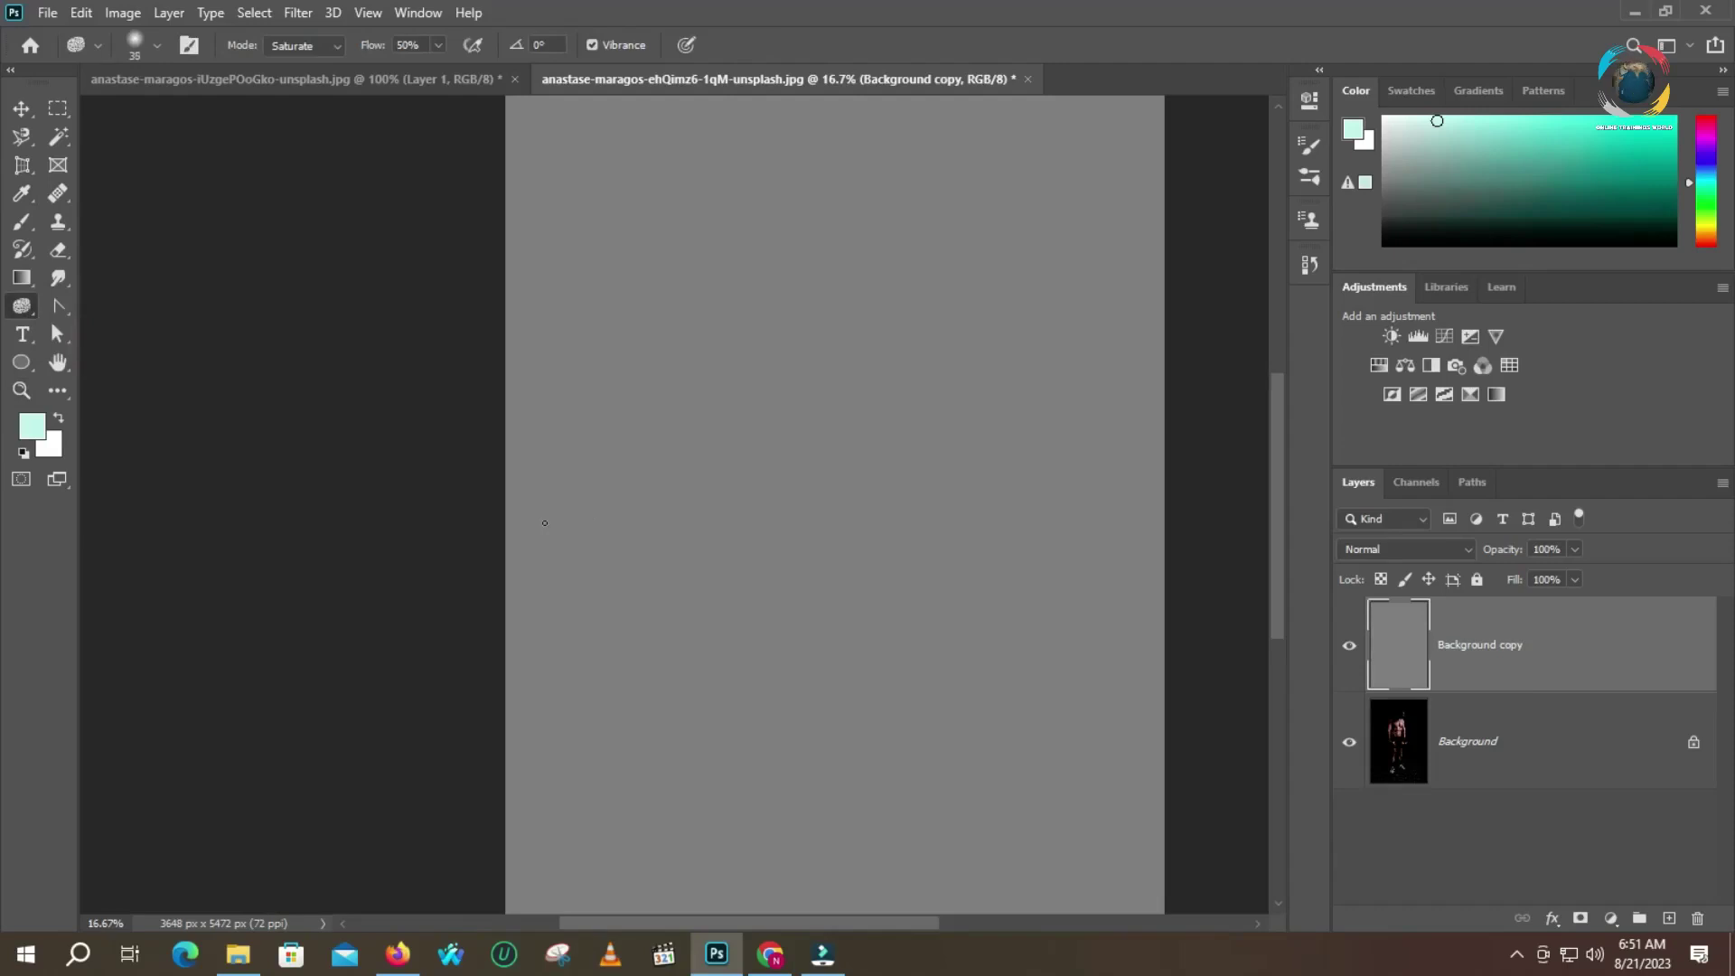
pyautogui.press(']')
pyautogui.press(']')
pyautogui.press(']')
pyautogui.press(']')
pyautogui.press(']')
pyautogui.press(']')
pyautogui.press(']')
pyautogui.press(']')
pyautogui.press(']')
pyautogui.press(']')
pyautogui.press(']')
pyautogui.press(']')
pyautogui.press(']')
pyautogui.press(']')
pyautogui.press(']')
pyautogui.press(']')
pyautogui.press(']')
pyautogui.press(']')
pyautogui.moveTo(945, 379)
pyautogui.mouseDown()
pyautogui.moveTo(958, 620)
pyautogui.moveTo(941, 627)
pyautogui.mouseUp()
pyautogui.moveTo(894, 441); pyautogui.dragTo(931, 609)
# Delete the gray Background copy layer, leaving the Background layer selected
pyautogui.click(1455, 746)
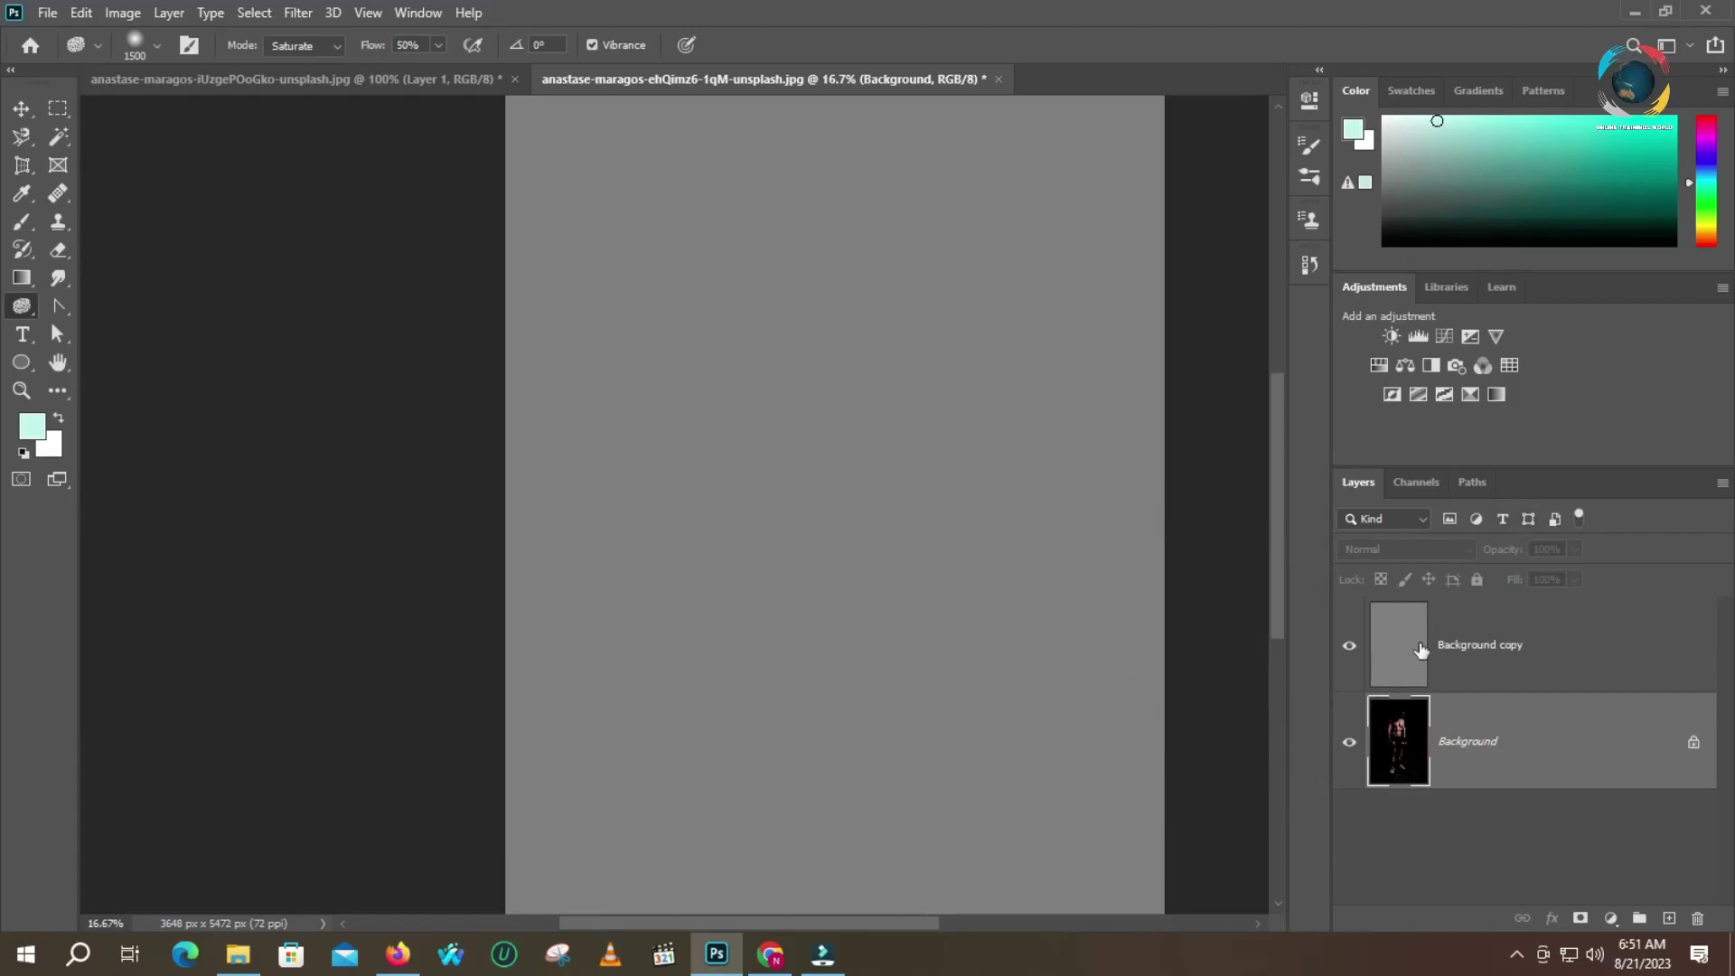
pyautogui.moveTo(1414, 649)
pyautogui.mouseDown()
pyautogui.moveTo(1588, 748)
pyautogui.moveTo(1680, 918)
pyautogui.moveTo(1698, 918)
pyautogui.mouseUp()
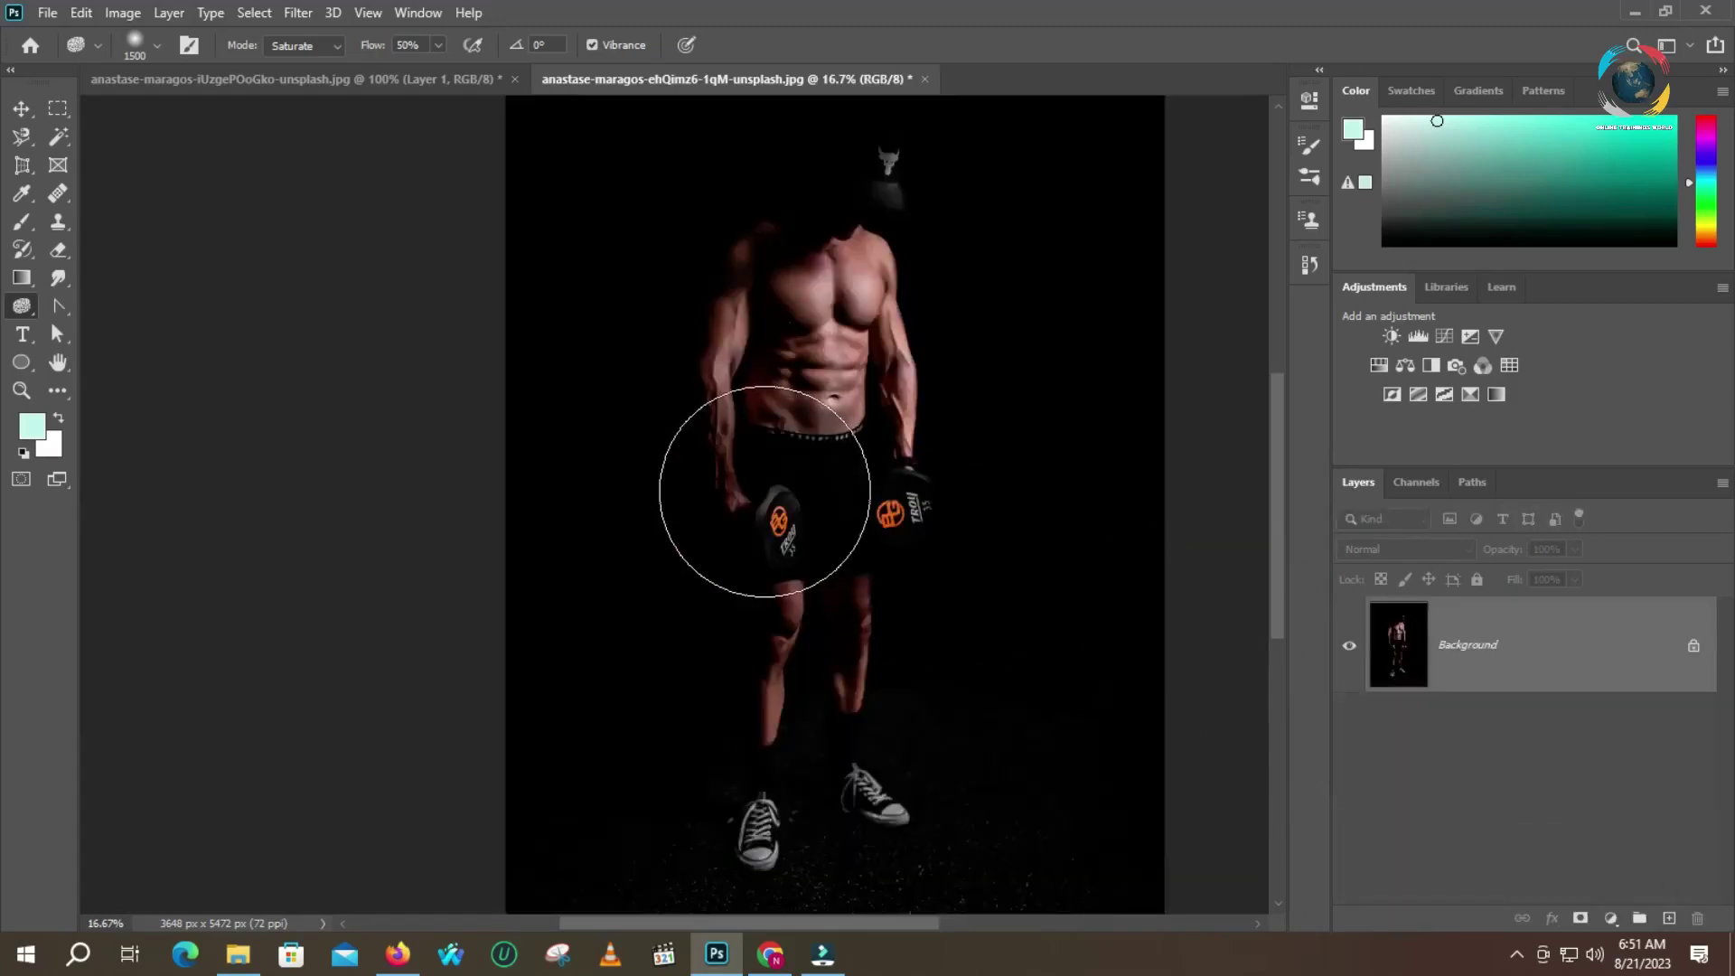
# Reduce the Sponge brush to 40 px and saturate the black wristband above the dumbbell at 50% flow
pyautogui.press('[')
pyautogui.press('[')
pyautogui.press('[')
pyautogui.press('[')
pyautogui.press('[')
pyautogui.press('[')
pyautogui.press('[')
pyautogui.press('[')
pyautogui.press('[')
pyautogui.press('[')
pyautogui.press('[')
pyautogui.press('[')
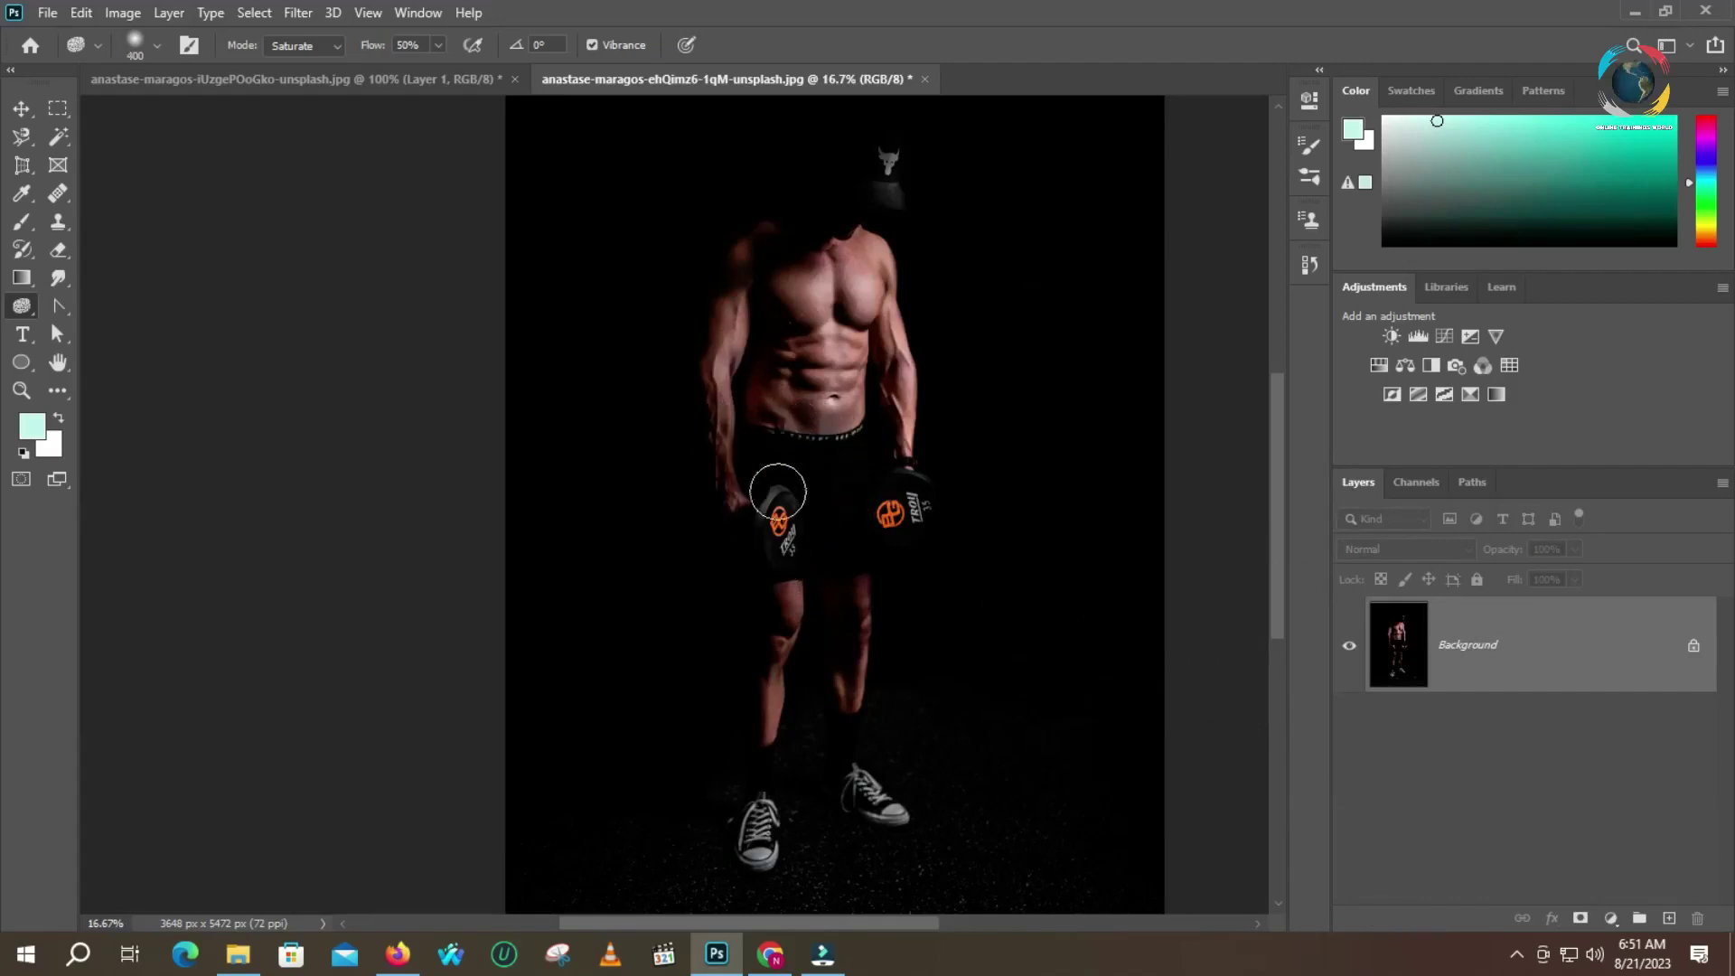
pyautogui.press('z')
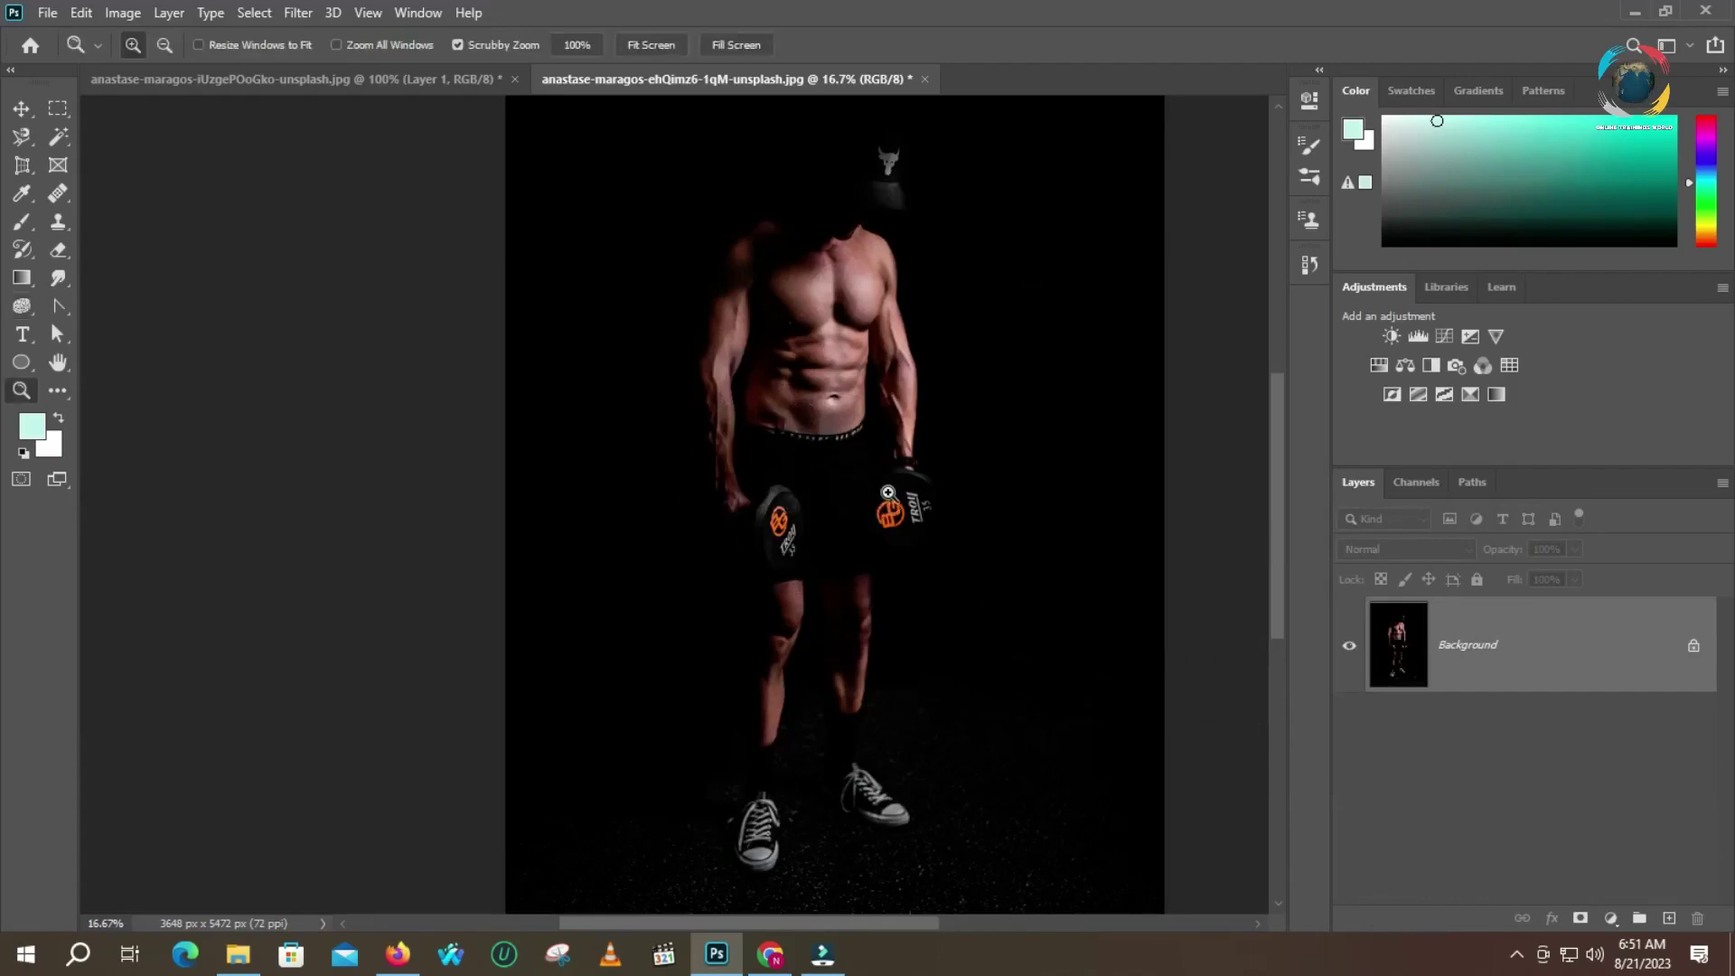
pyautogui.moveTo(976, 470); pyautogui.dragTo(692, 533)
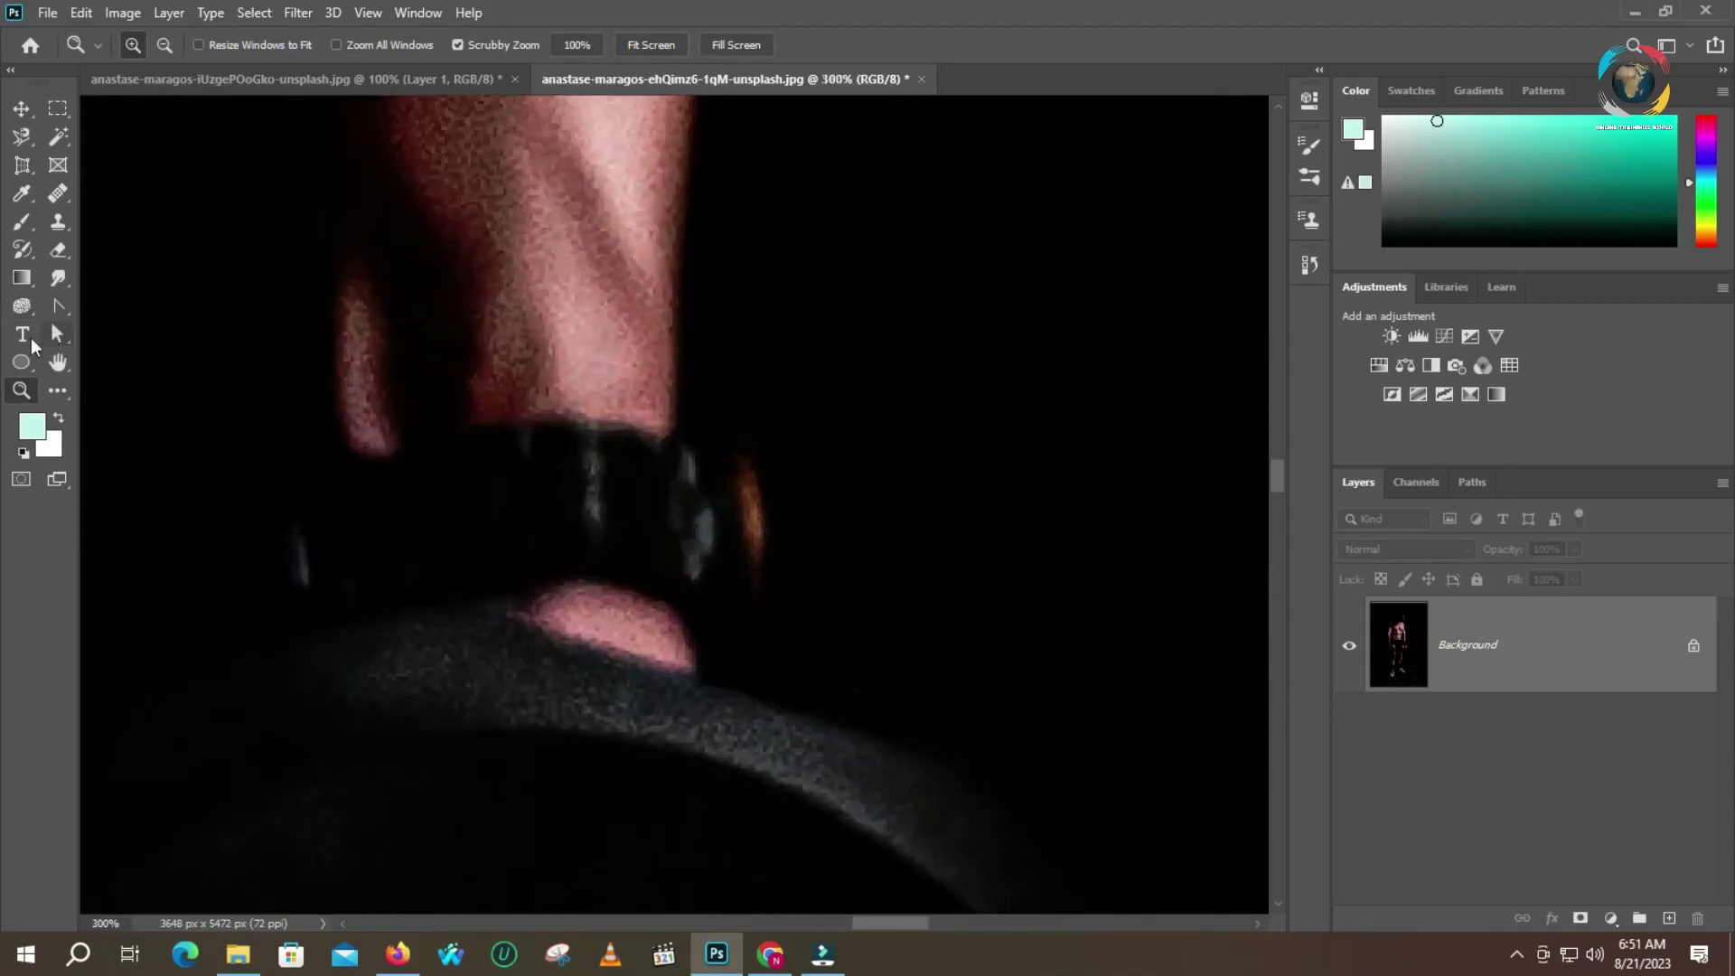
pyautogui.click(22, 305)
pyautogui.press('[')
pyautogui.press('[')
pyautogui.press('[')
pyautogui.press('[')
pyautogui.press('[')
pyautogui.press('[')
pyautogui.press('[')
pyautogui.press('[')
pyautogui.press('[')
pyautogui.press('[')
pyautogui.press('[')
pyautogui.press('[')
pyautogui.press('[')
pyautogui.press('[')
pyautogui.press(']')
pyautogui.moveTo(716, 522)
pyautogui.mouseDown()
pyautogui.moveTo(720, 554)
pyautogui.moveTo(681, 516)
pyautogui.moveTo(656, 517)
pyautogui.mouseUp()
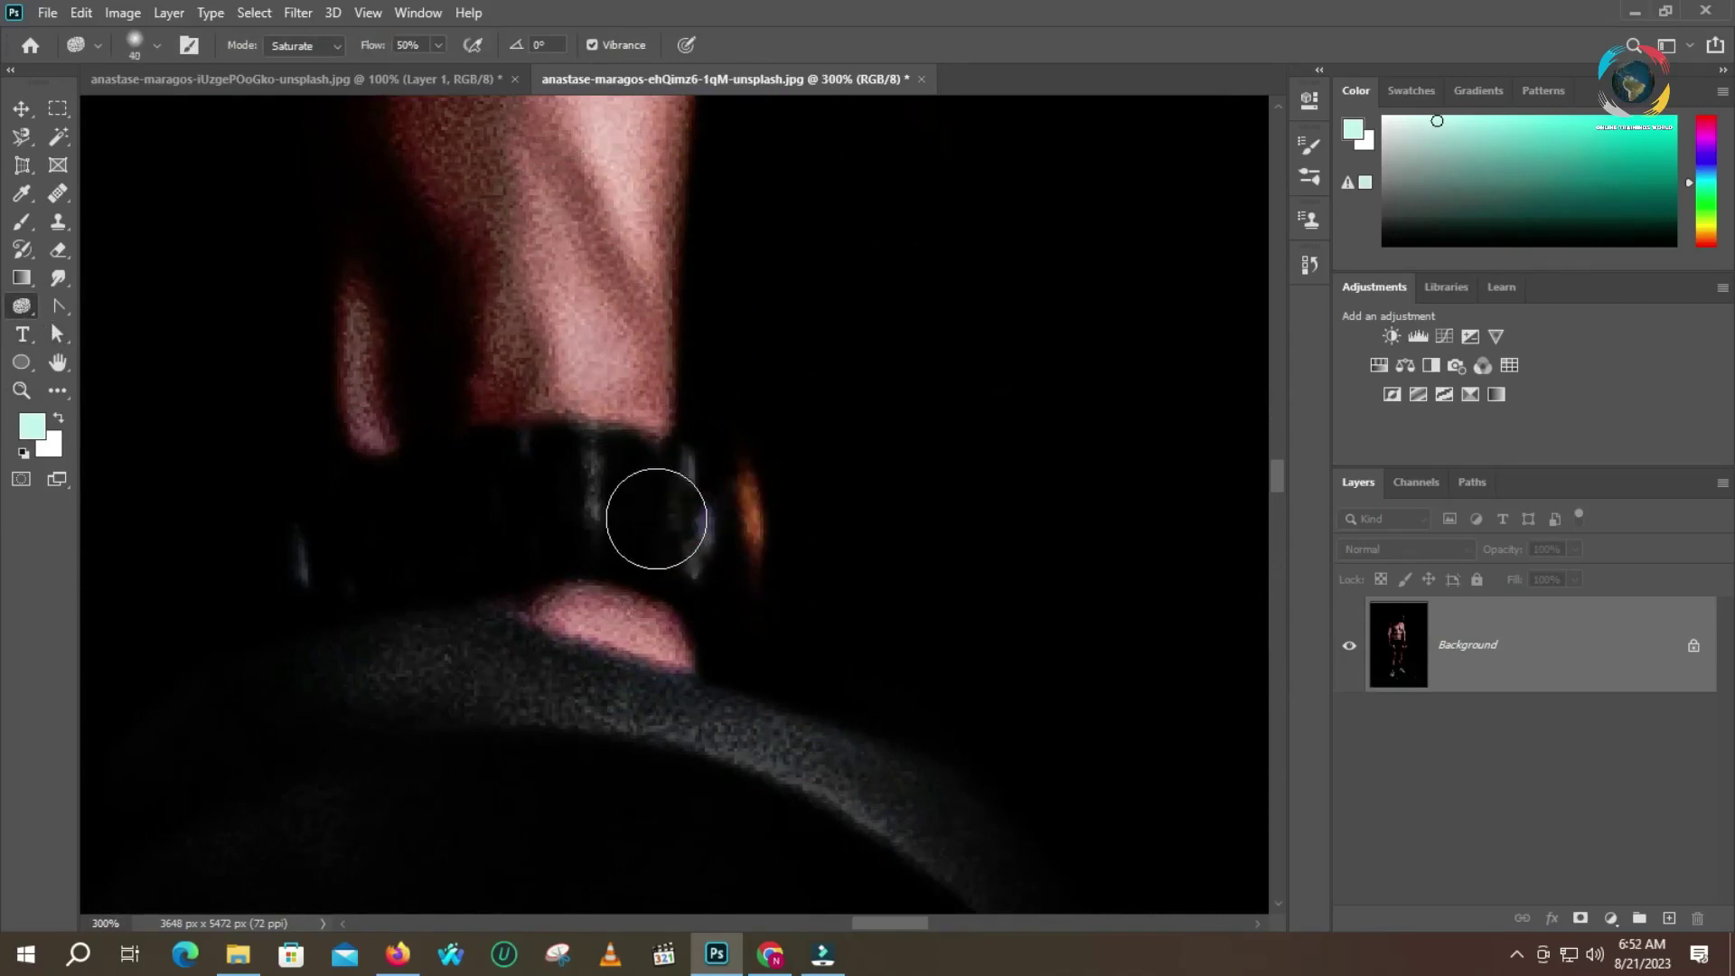
# Saturate the orange BG logos on the dumbbells with the 40 px Sponge tool at 50% flow
pyautogui.press('z')
pyautogui.keyDown('alt'); pyautogui.click(723, 520); pyautogui.keyUp('alt')
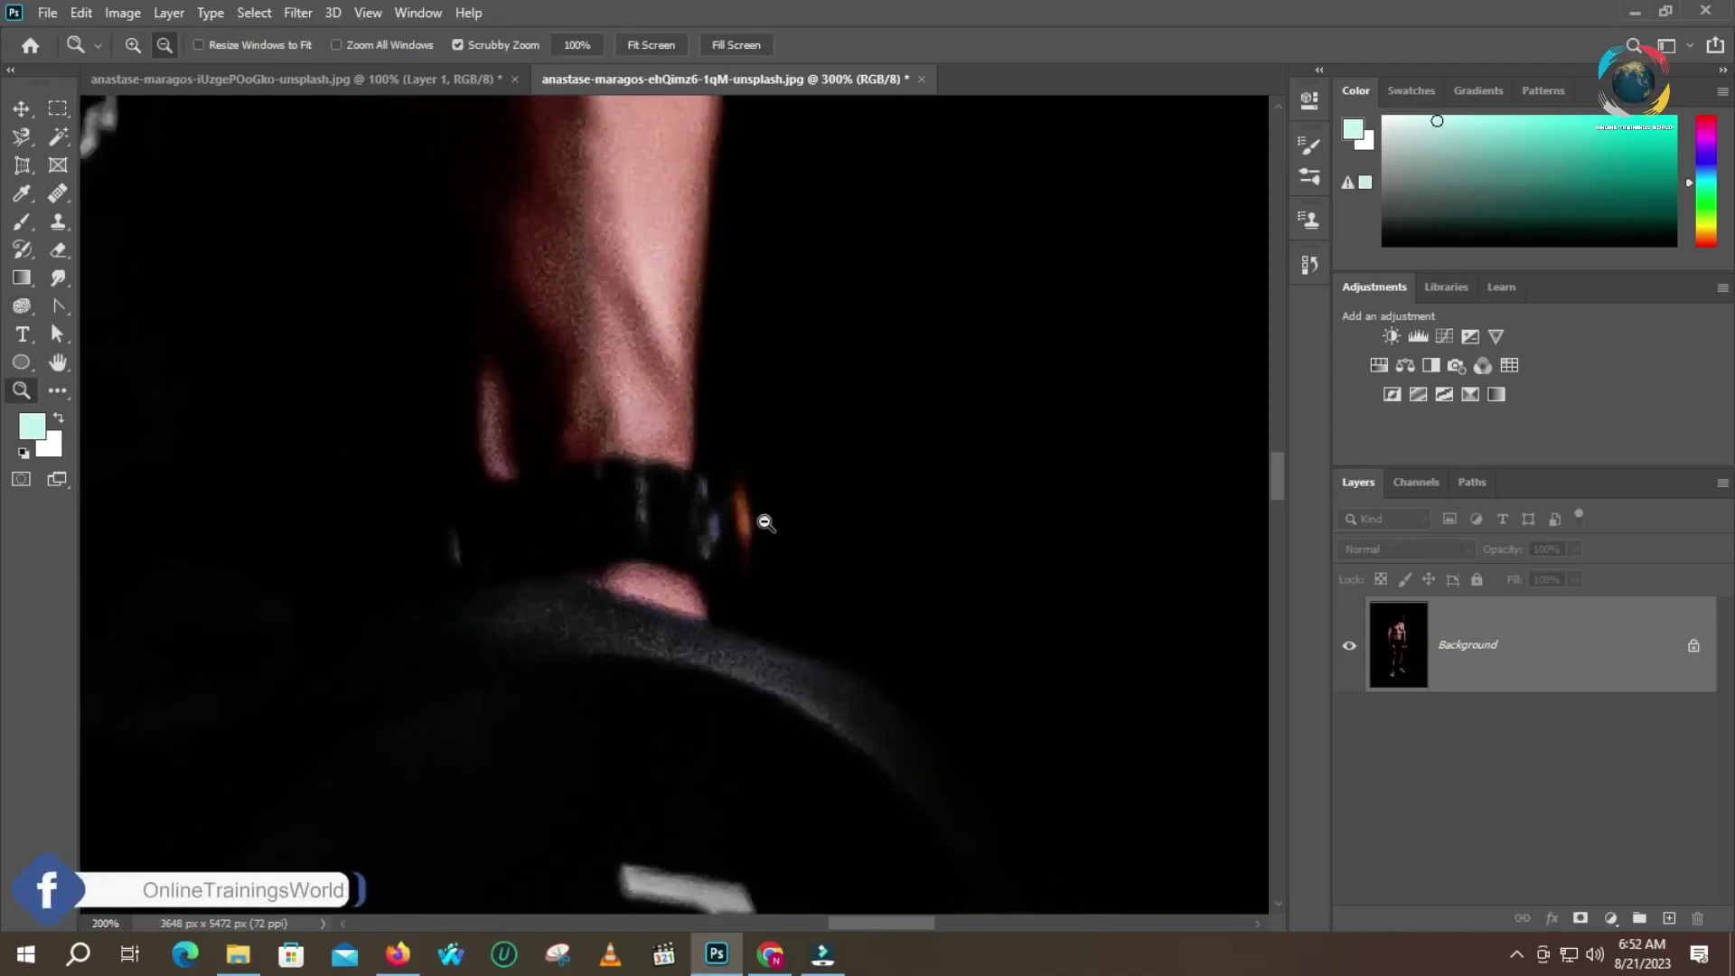
pyautogui.keyDown('alt'); pyautogui.click(766, 522); pyautogui.keyUp('alt')
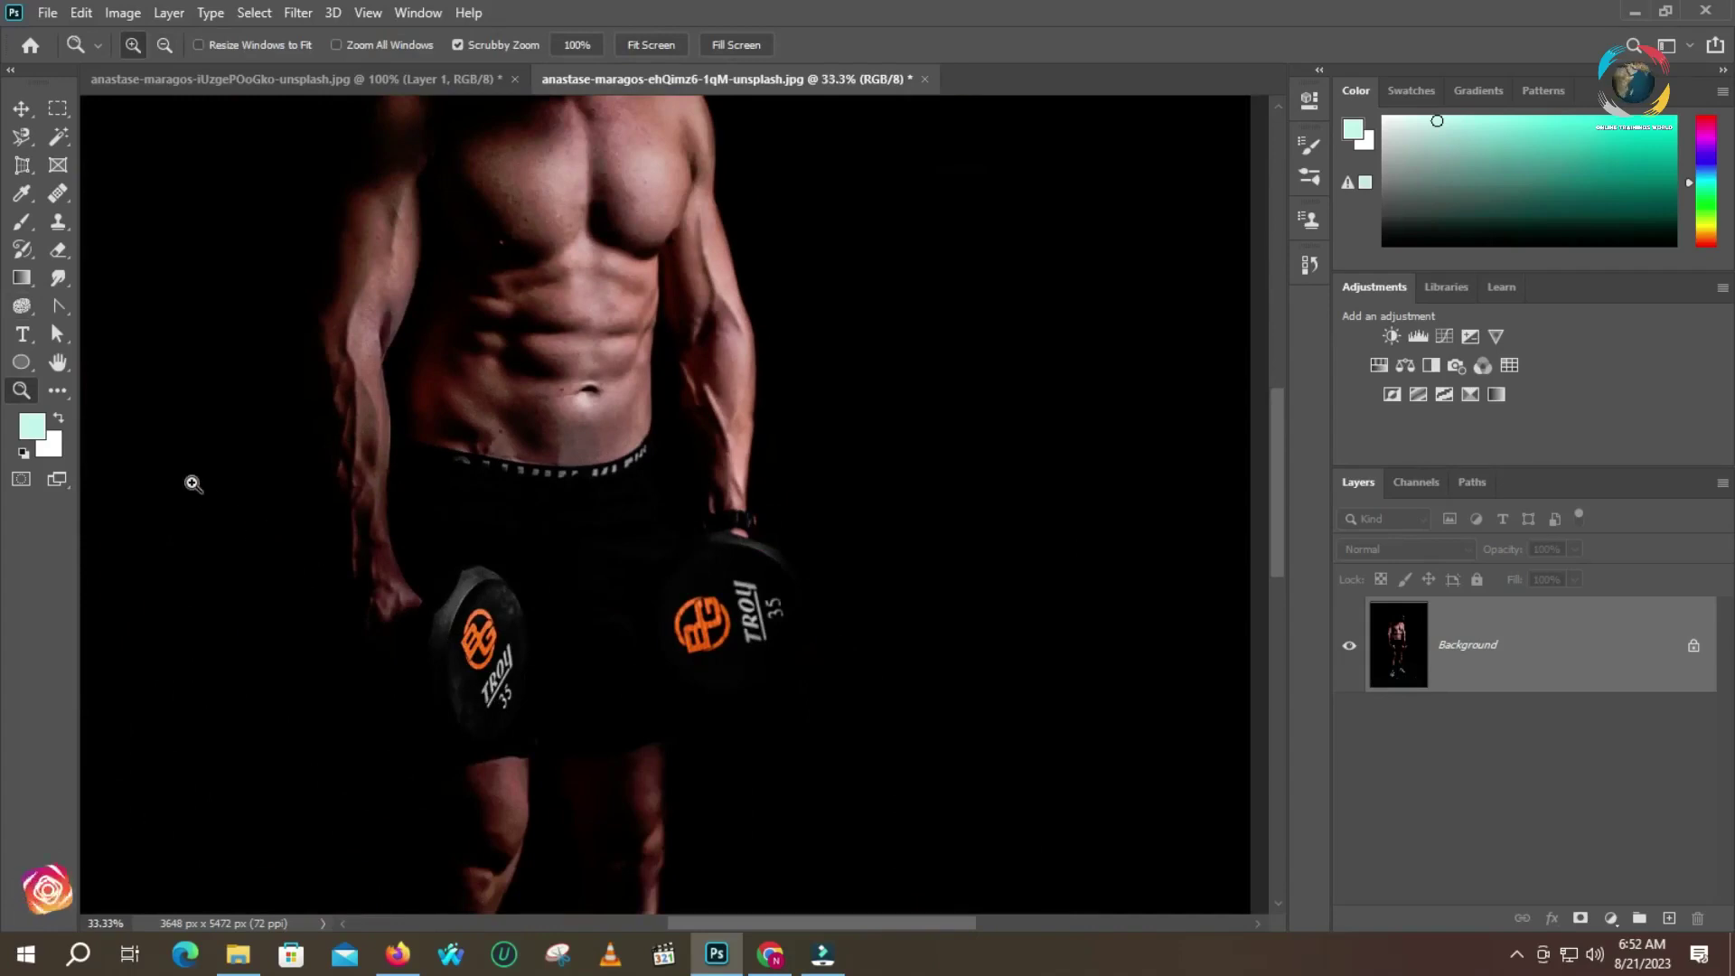
pyautogui.click(30, 302)
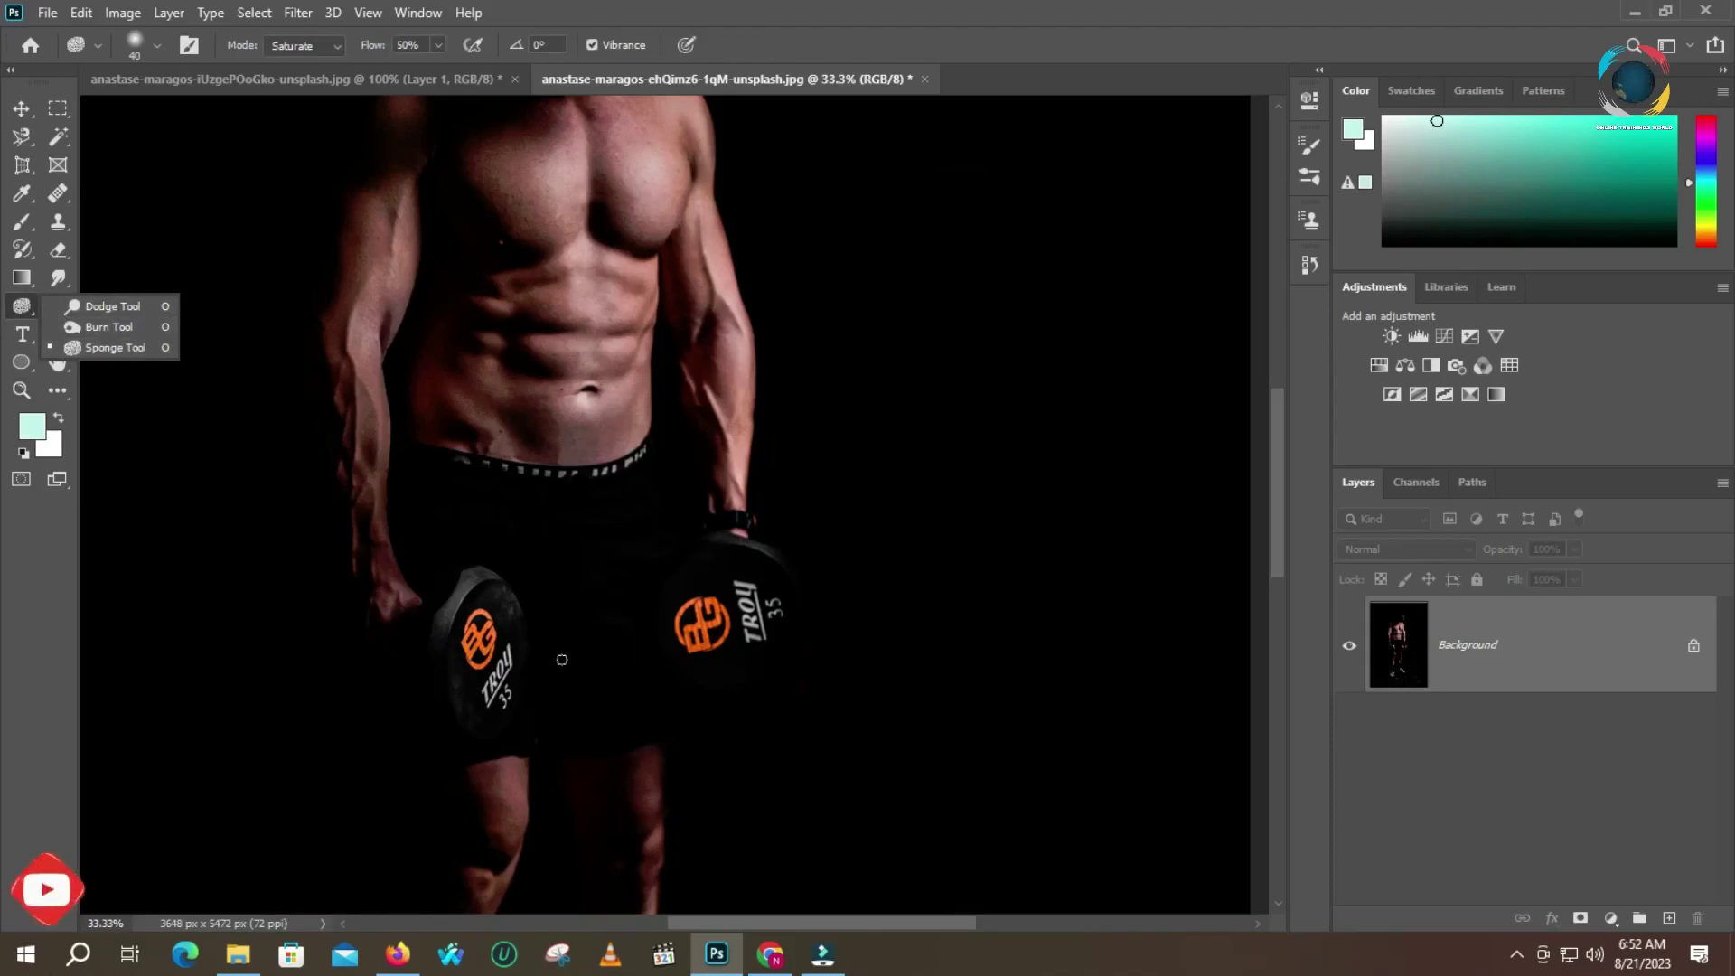
pyautogui.press('z')
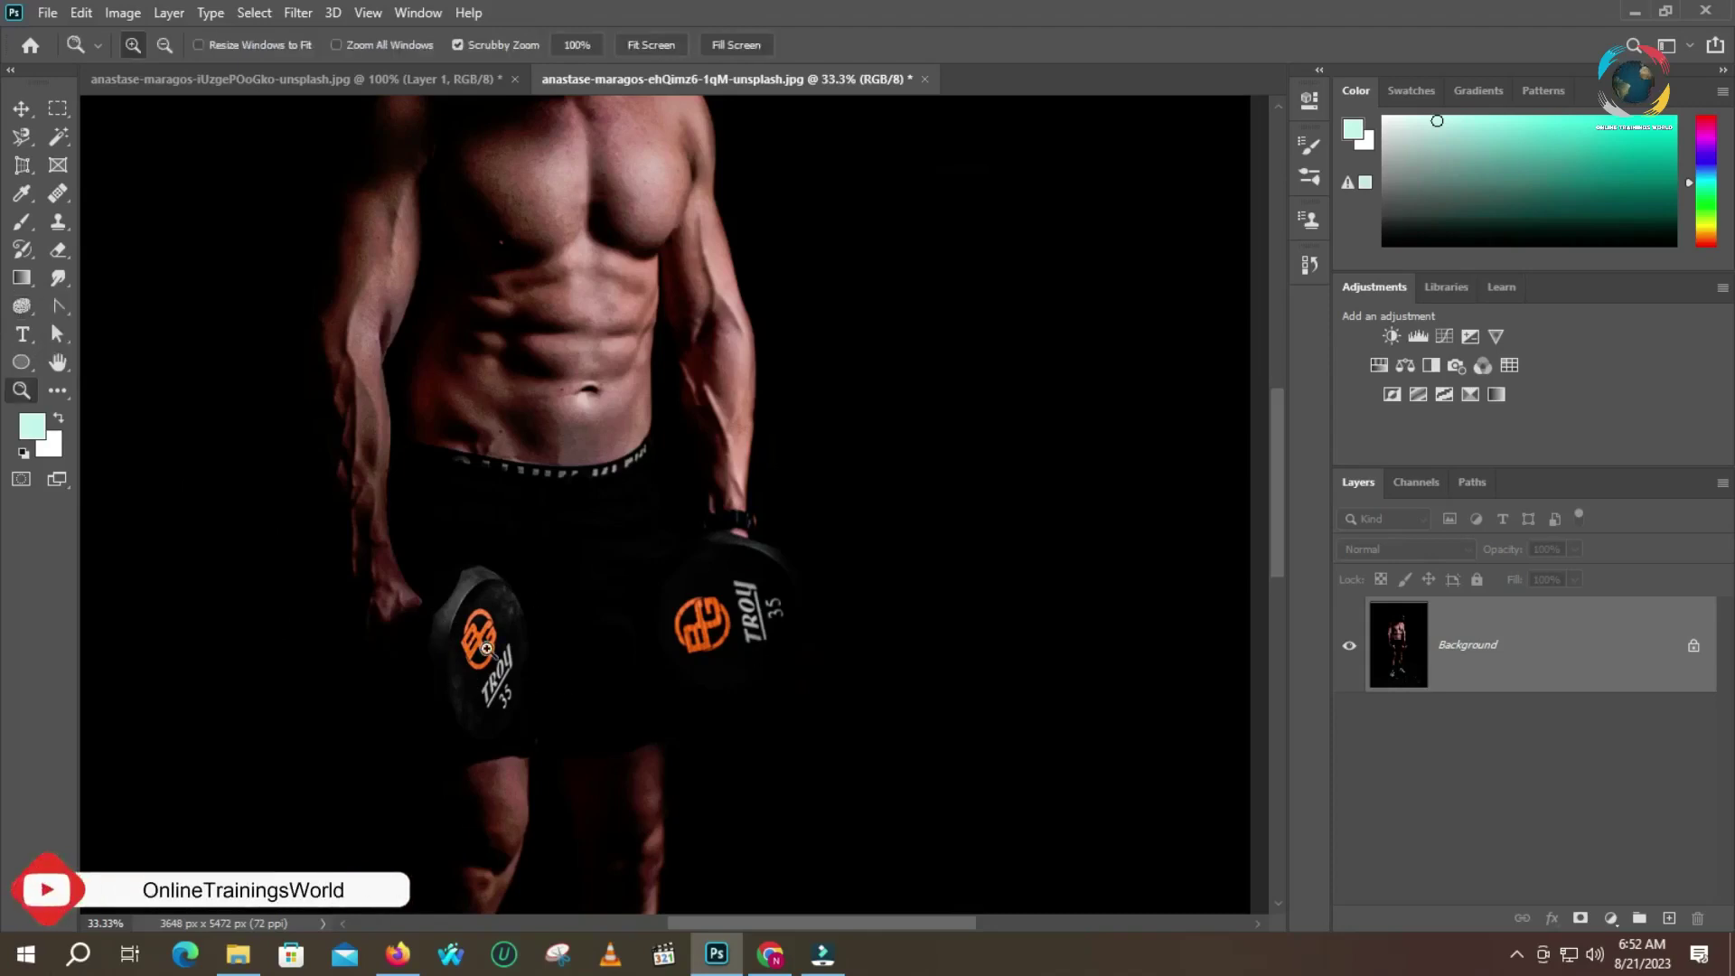
pyautogui.click(493, 644)
pyautogui.click(492, 643)
pyautogui.click(493, 644)
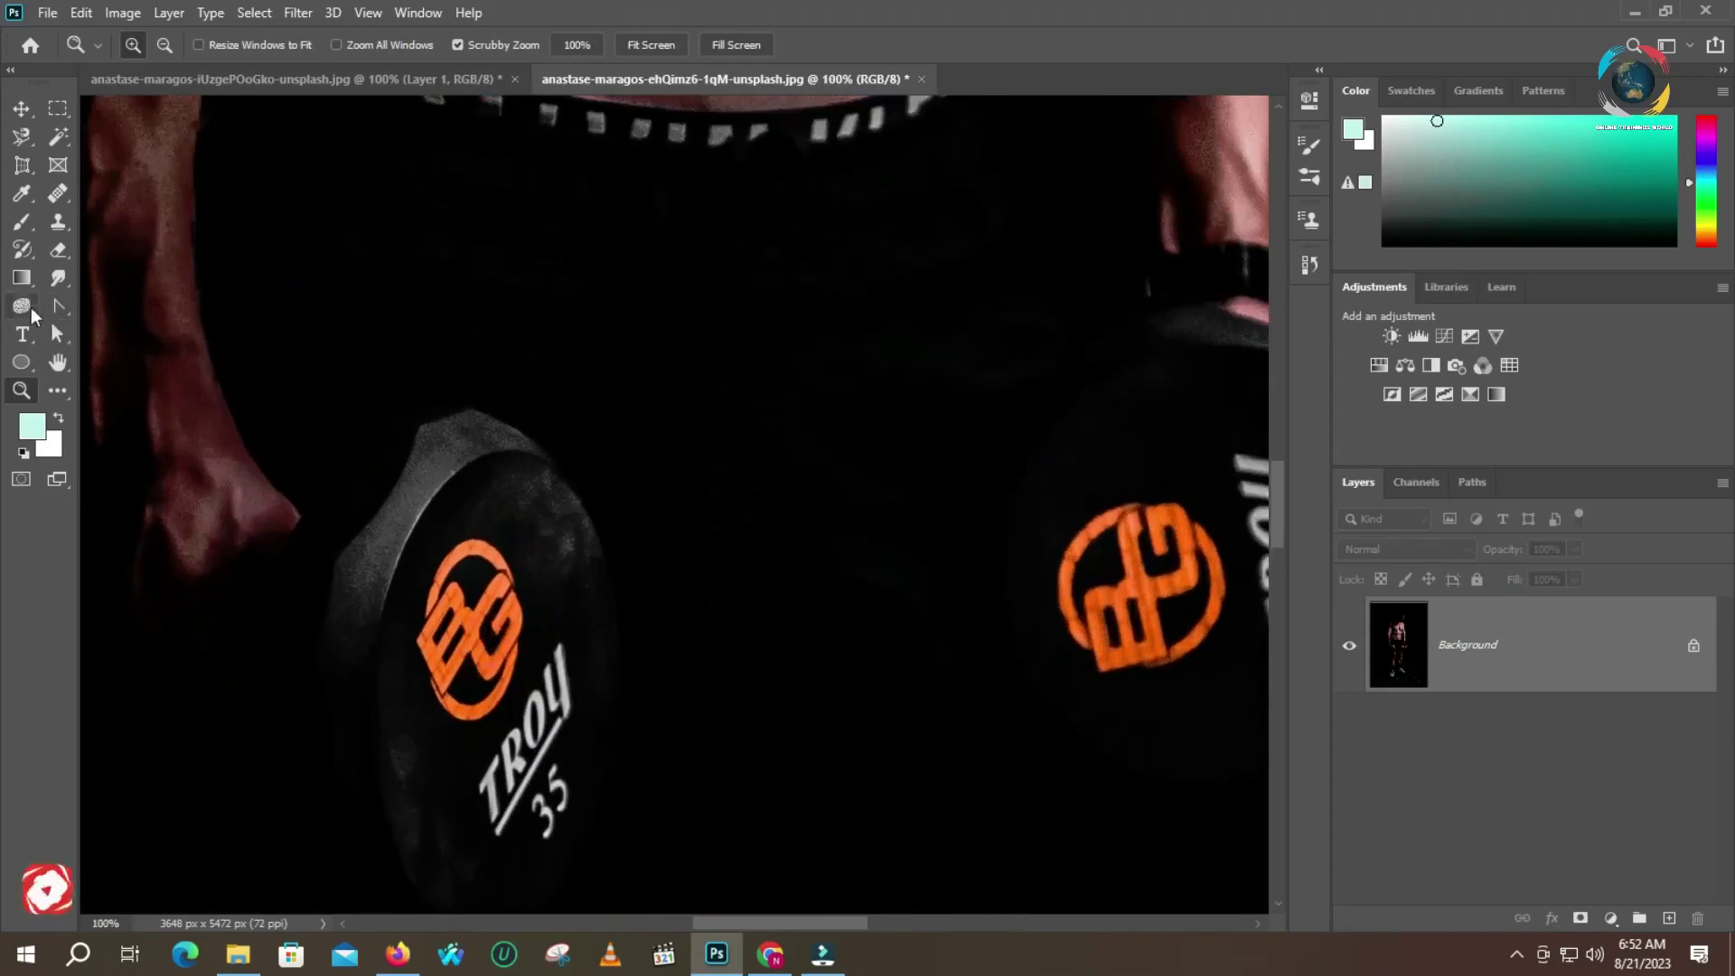
pyautogui.click(25, 308)
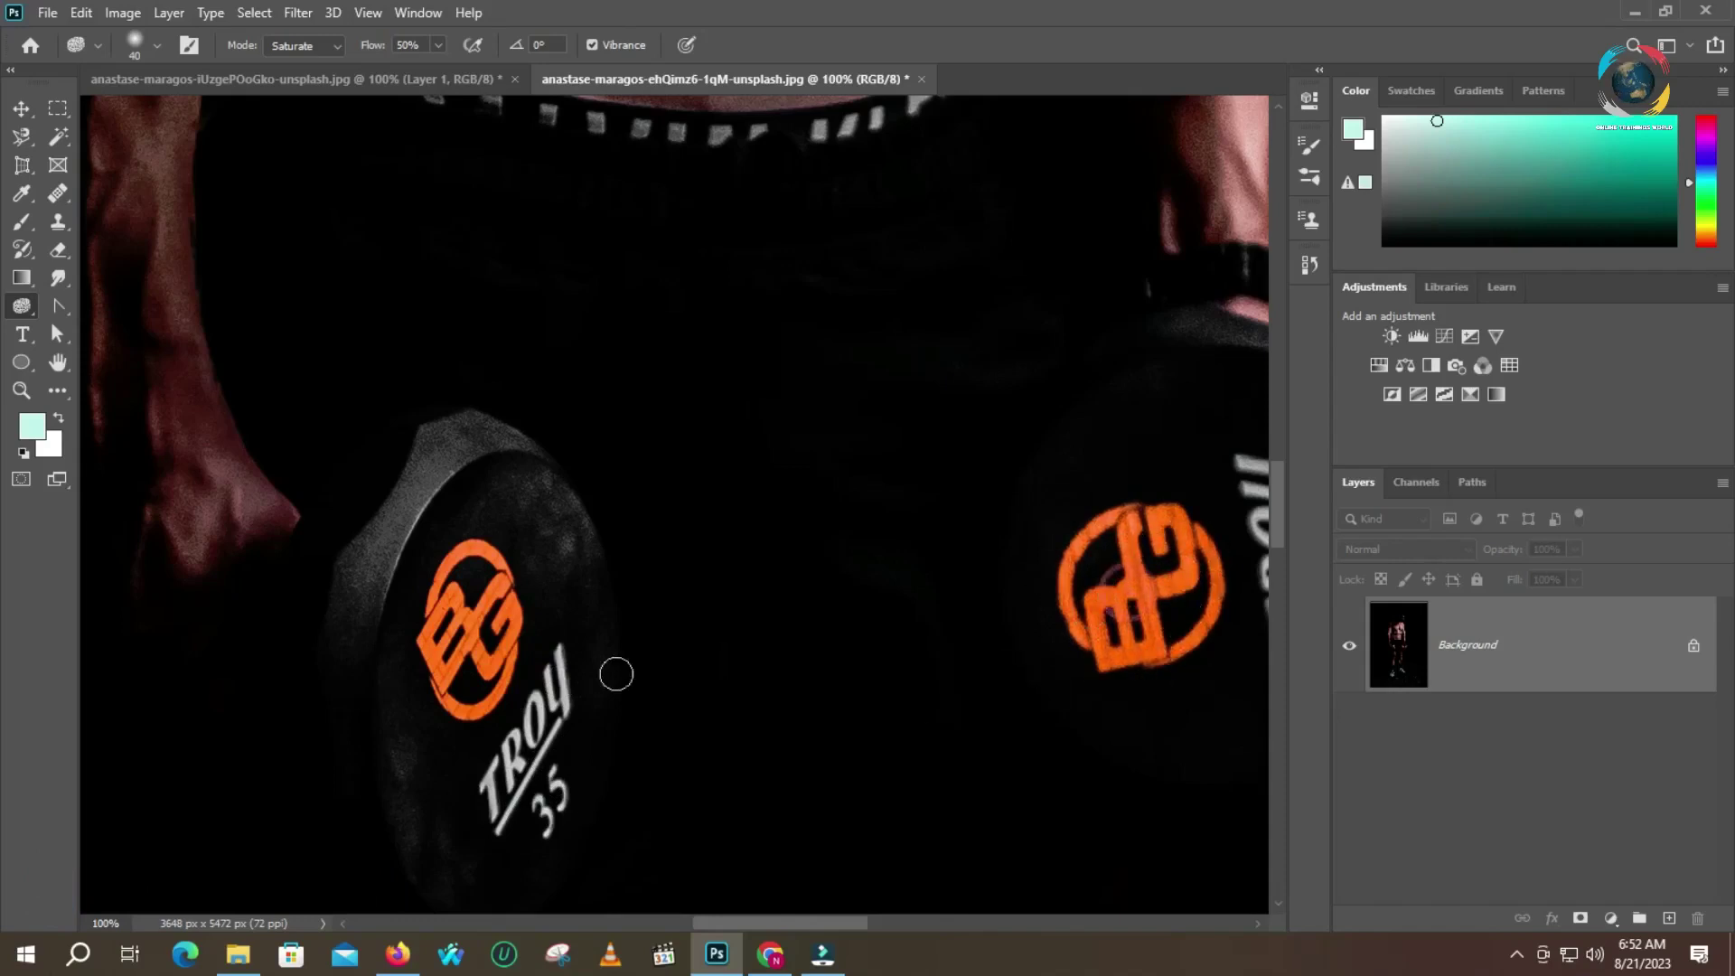
# Set the Sponge mode to Desaturate and undo the last logo stroke
pyautogui.click(320, 47)
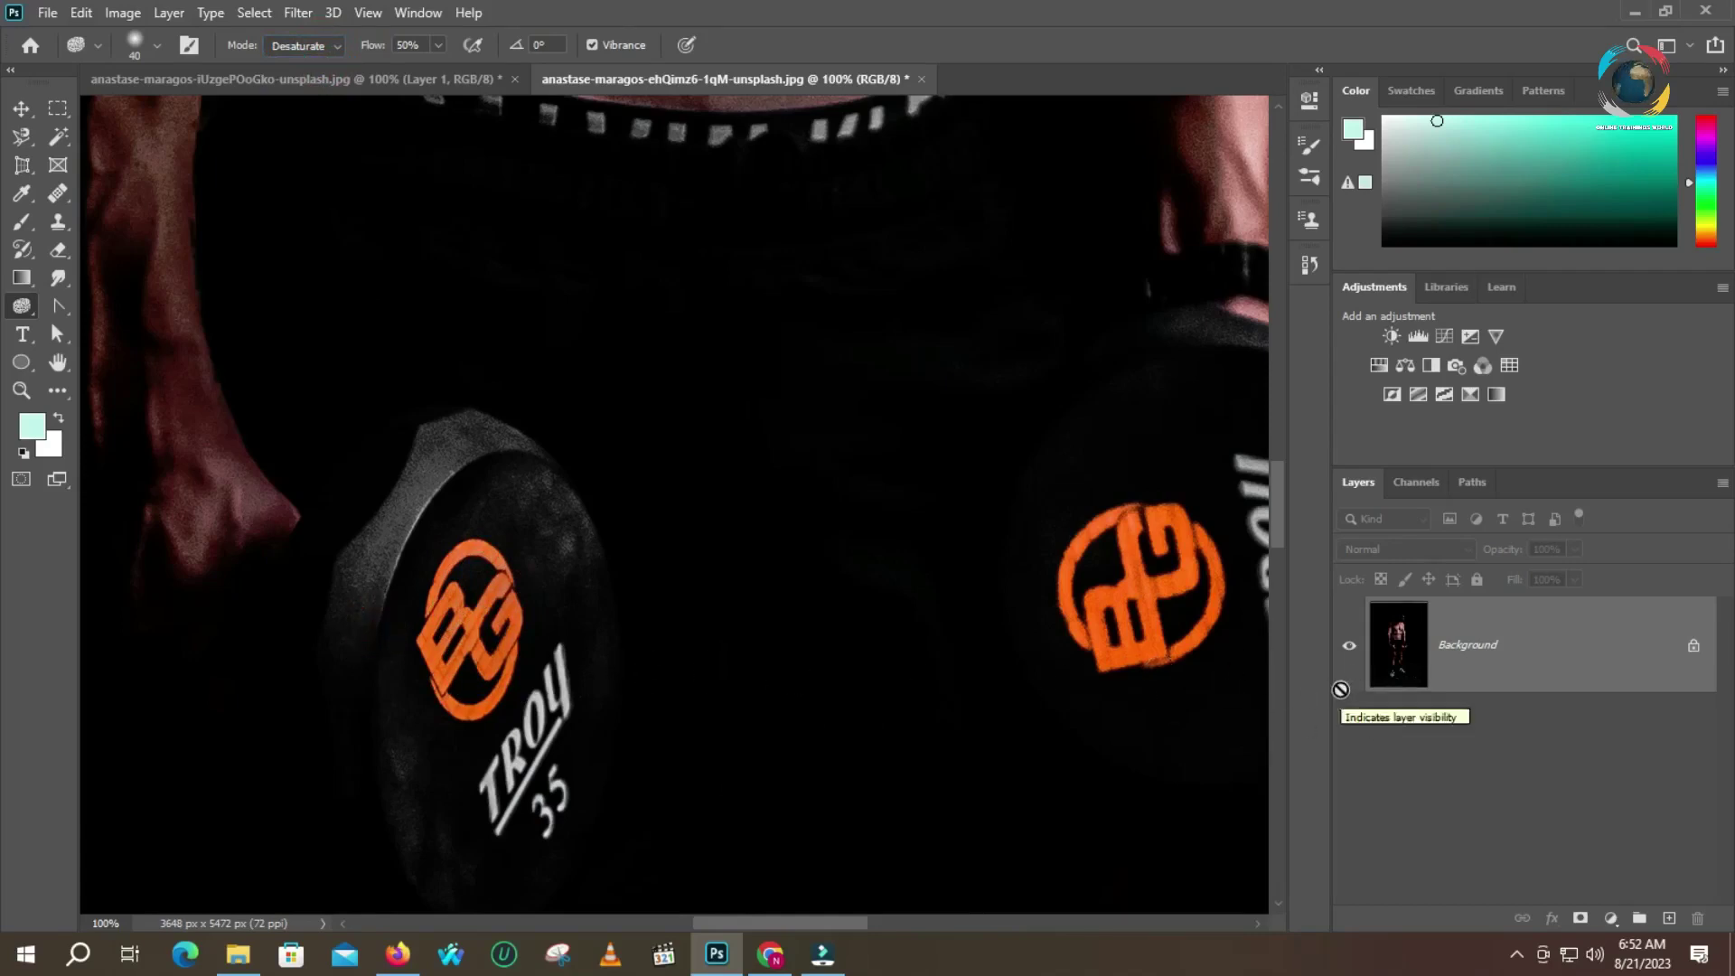
pyautogui.hotkey('ctrl', 'z')
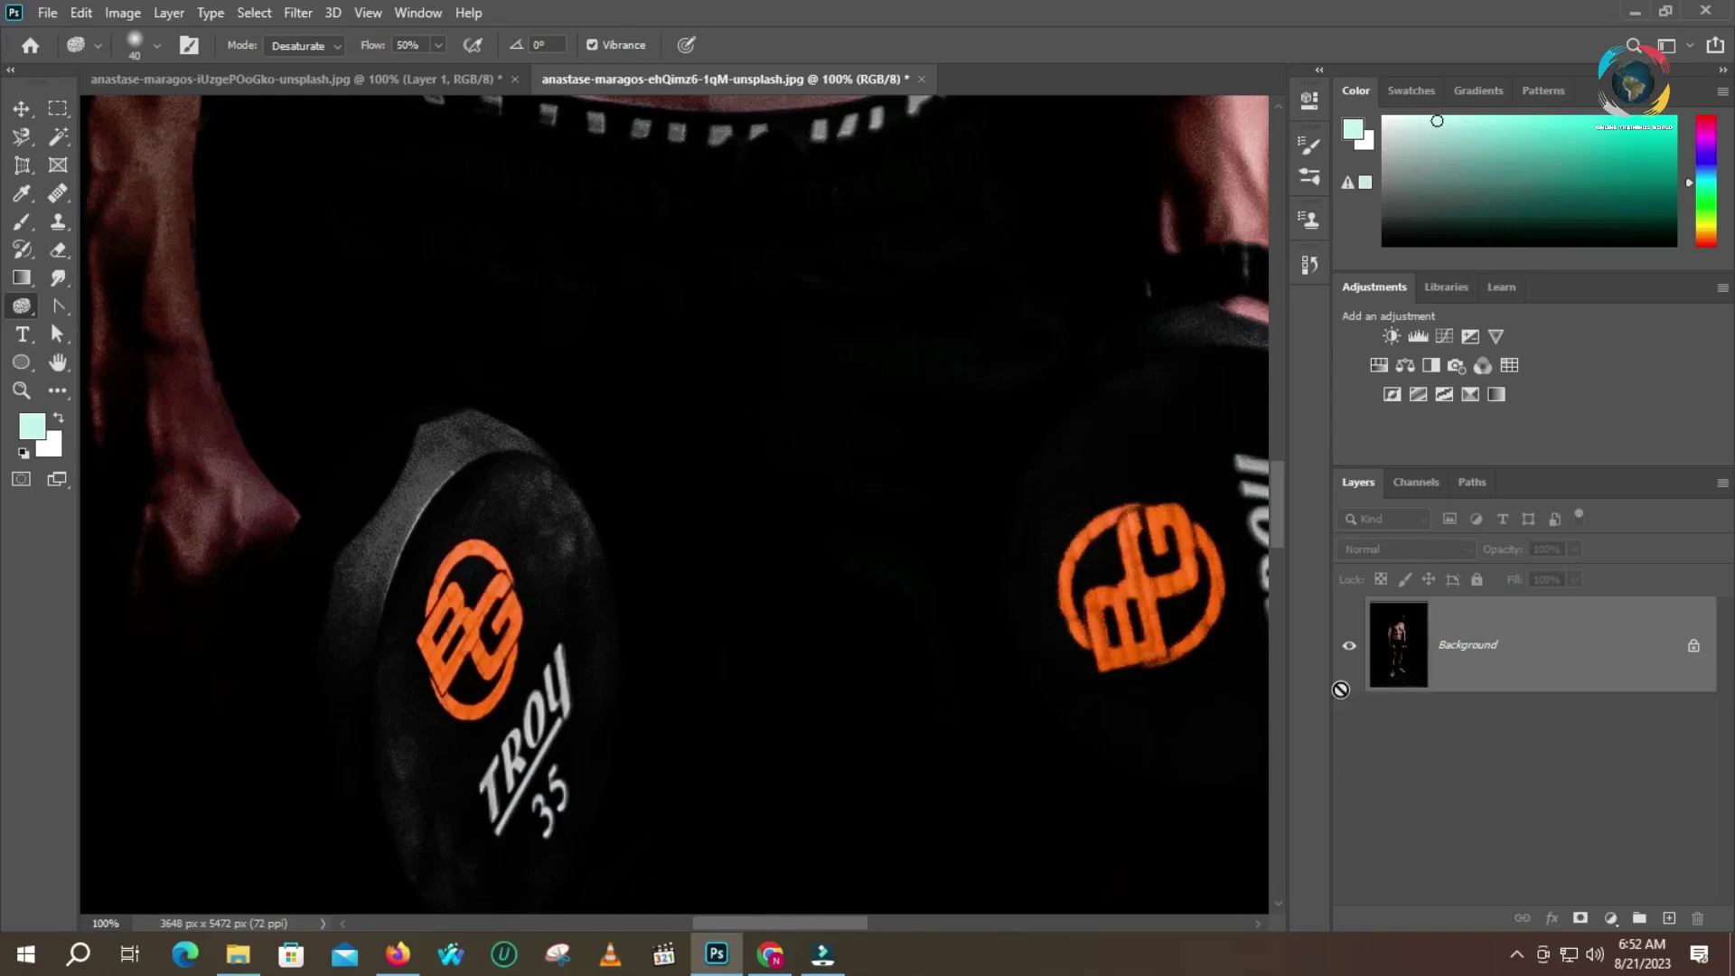
# Duplicate the Background layer and desaturate the orange BG logos on both dumbbells with the Sponge tool at 50% flow
pyautogui.moveTo(1573, 681); pyautogui.dragTo(1669, 917)
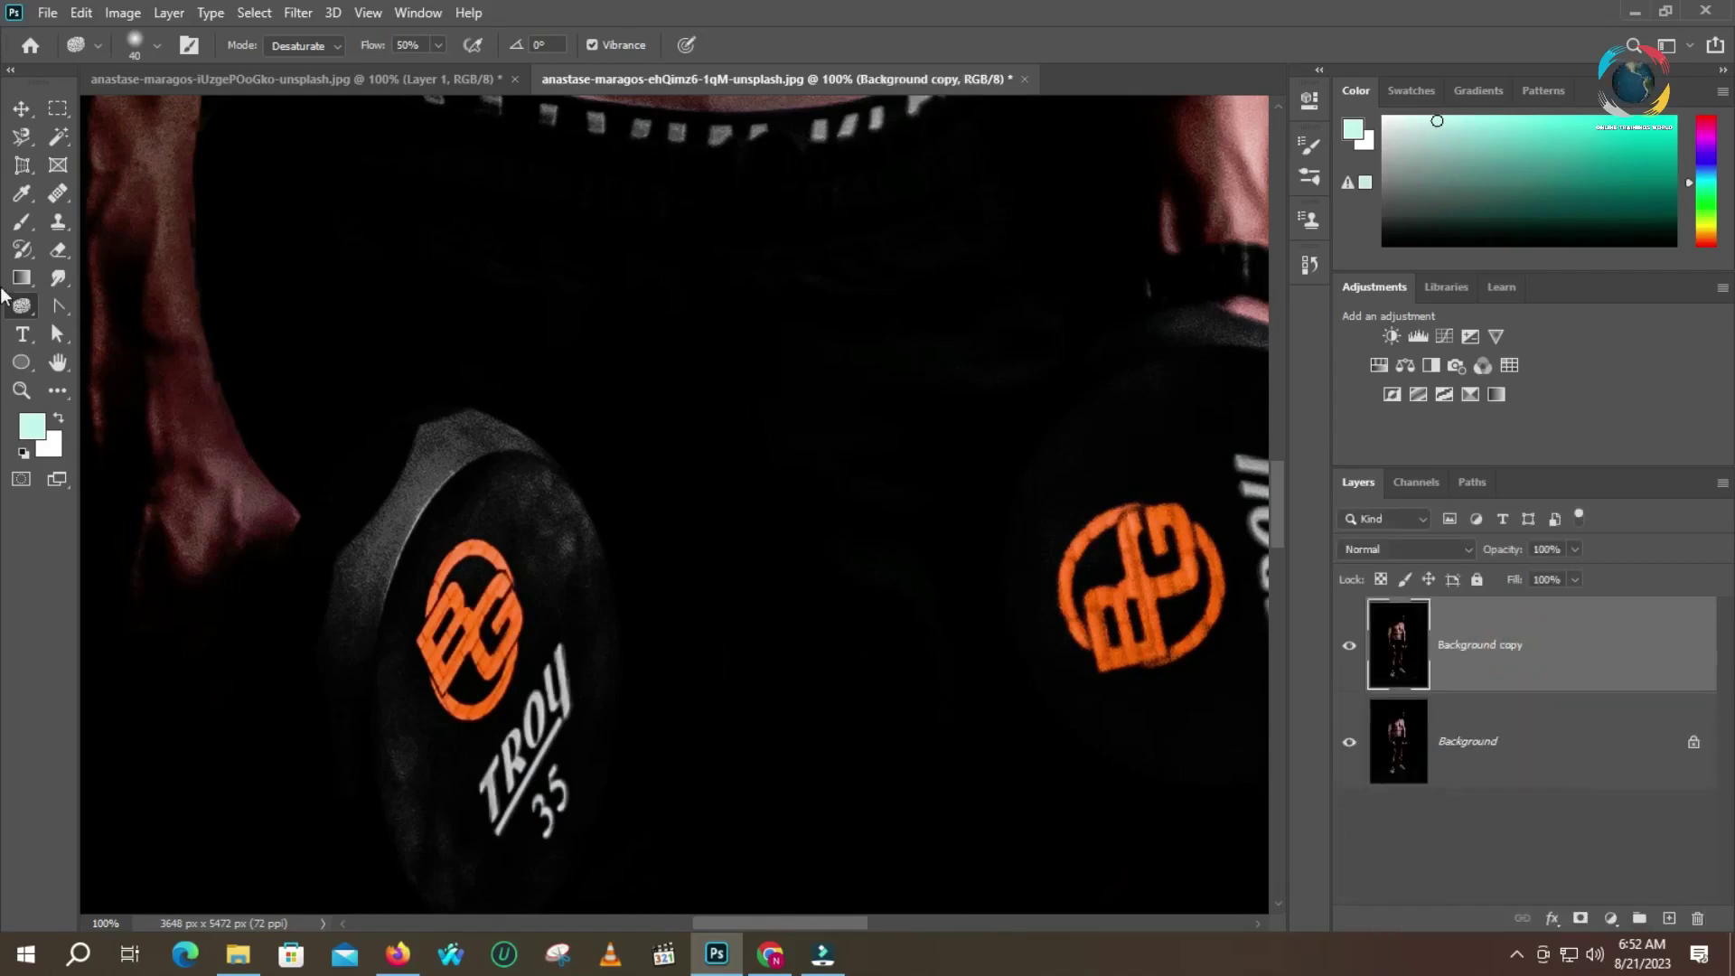
pyautogui.click(23, 307)
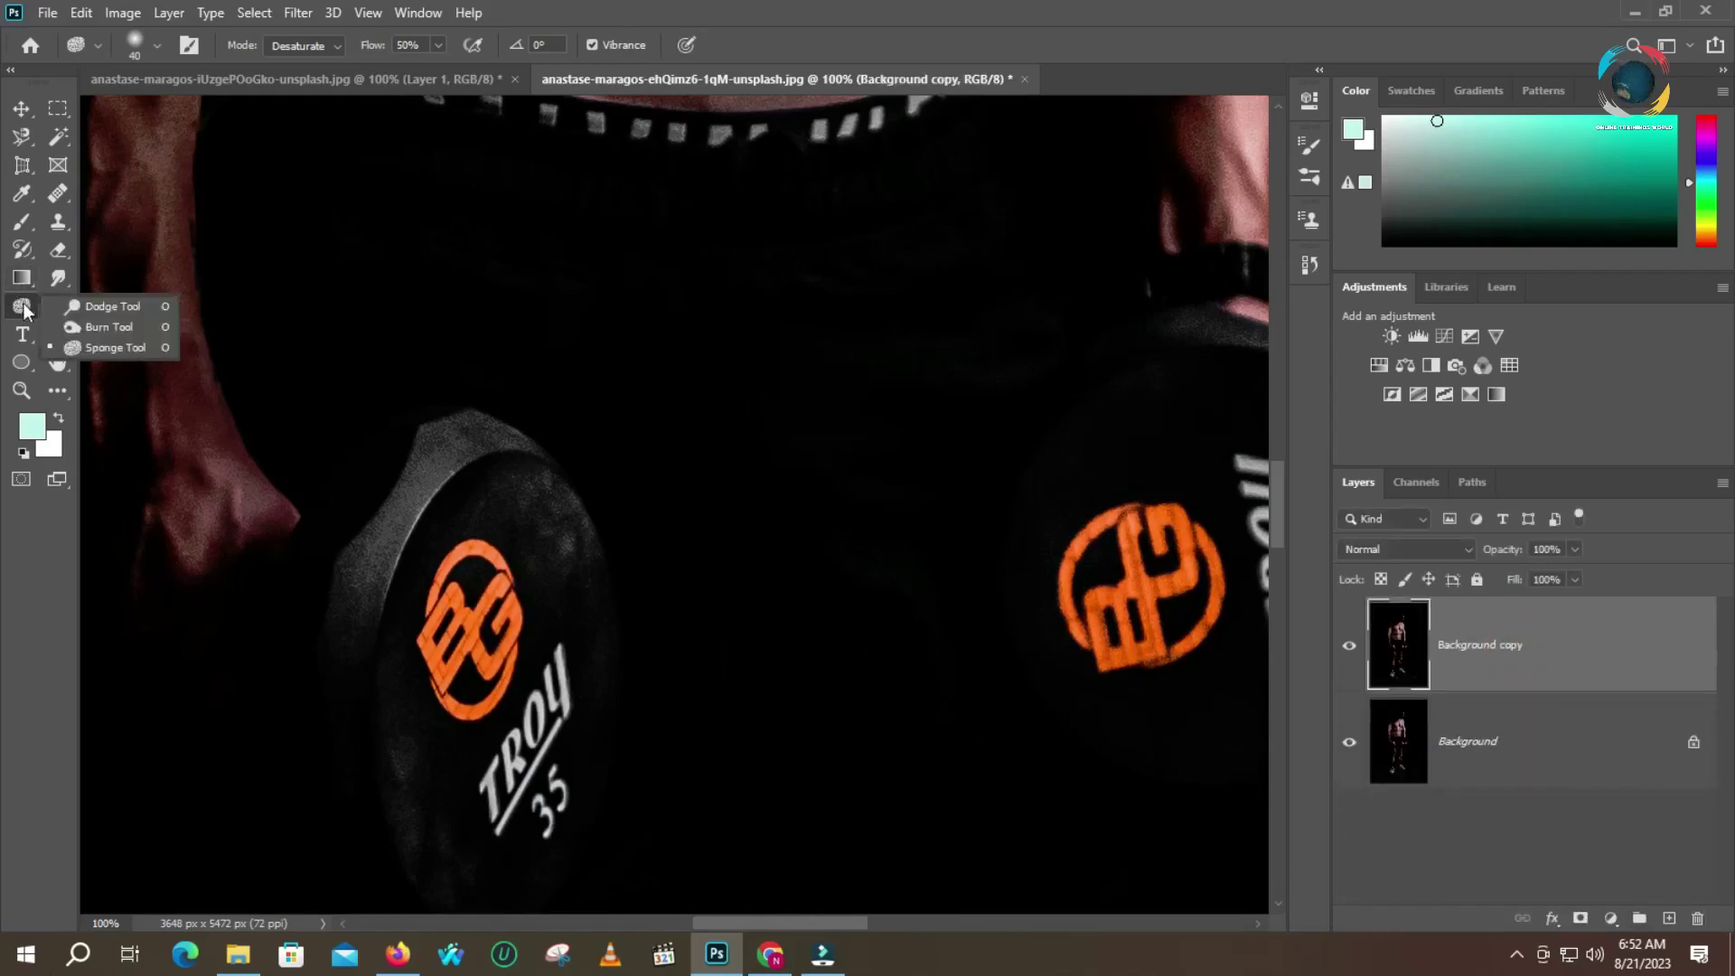
pyautogui.click(103, 347)
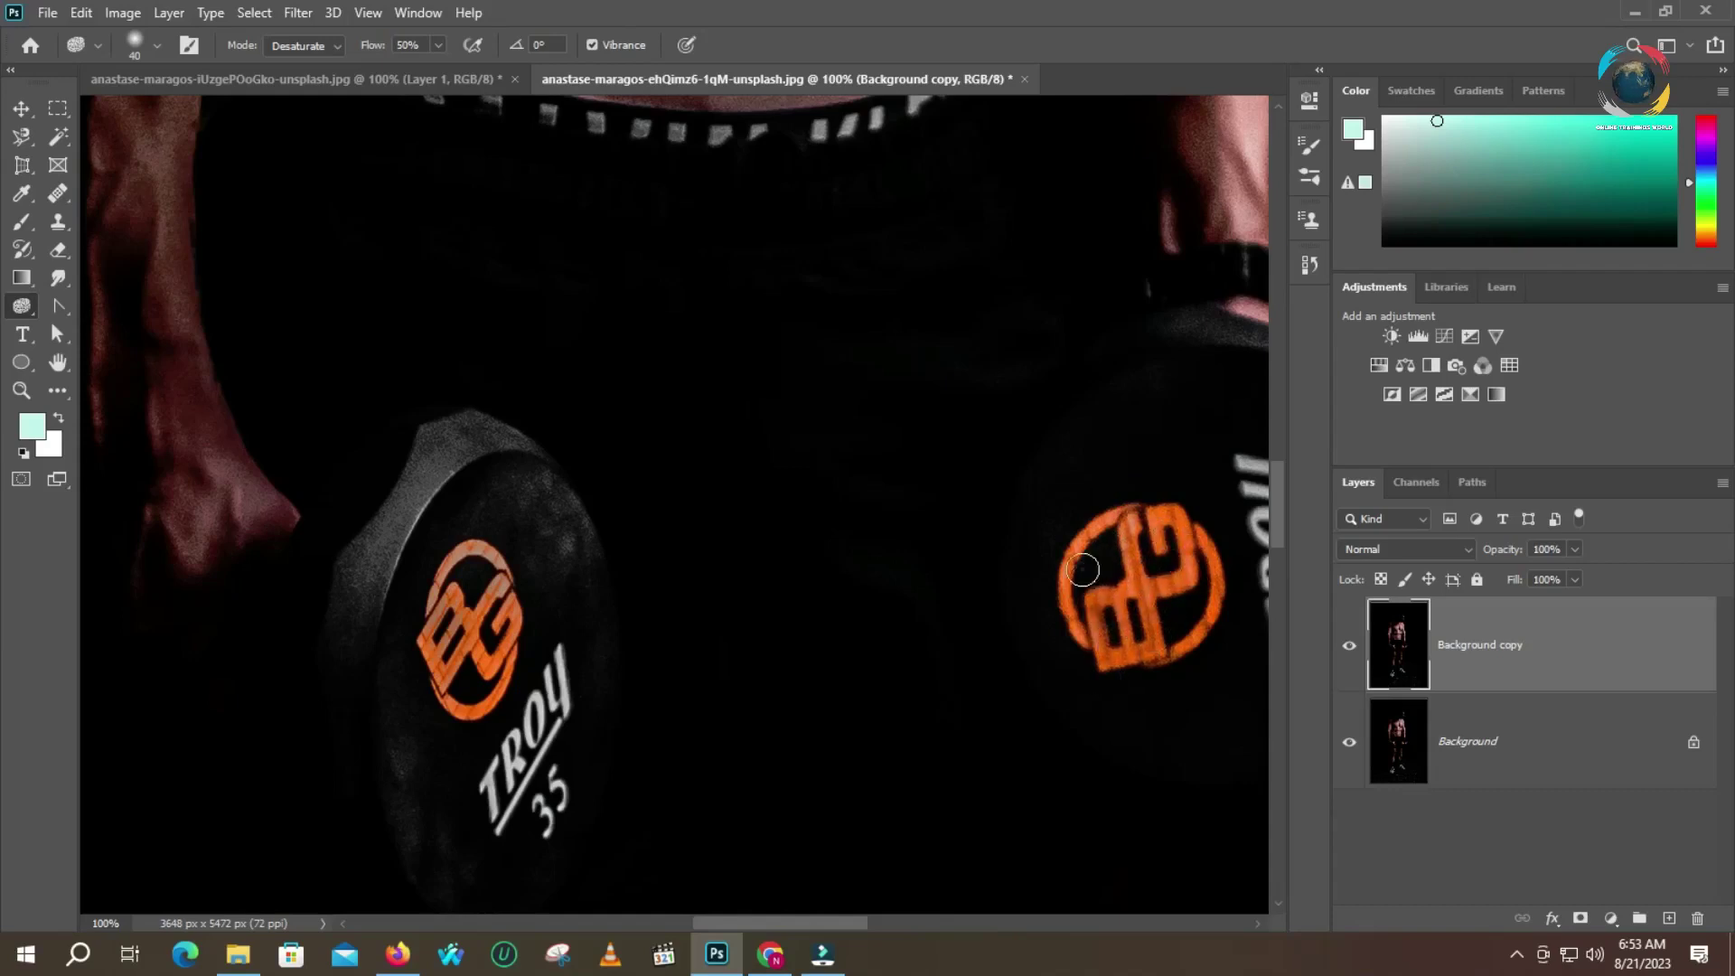
pyautogui.moveTo(1200, 642)
pyautogui.mouseDown()
pyautogui.moveTo(1076, 522)
pyautogui.moveTo(1105, 600)
pyautogui.mouseUp()
# Set the Sponge mode to Saturate and brush over the orange BG logos on both dumbbells at 50% flow
pyautogui.click(317, 80)
pyautogui.moveTo(495, 579)
pyautogui.mouseDown()
pyautogui.moveTo(466, 639)
pyautogui.moveTo(473, 531)
pyautogui.moveTo(462, 660)
pyautogui.moveTo(511, 698)
pyautogui.moveTo(460, 651)
pyautogui.moveTo(421, 692)
pyautogui.moveTo(506, 703)
pyautogui.mouseUp()
pyautogui.moveTo(464, 572); pyautogui.dragTo(519, 576)
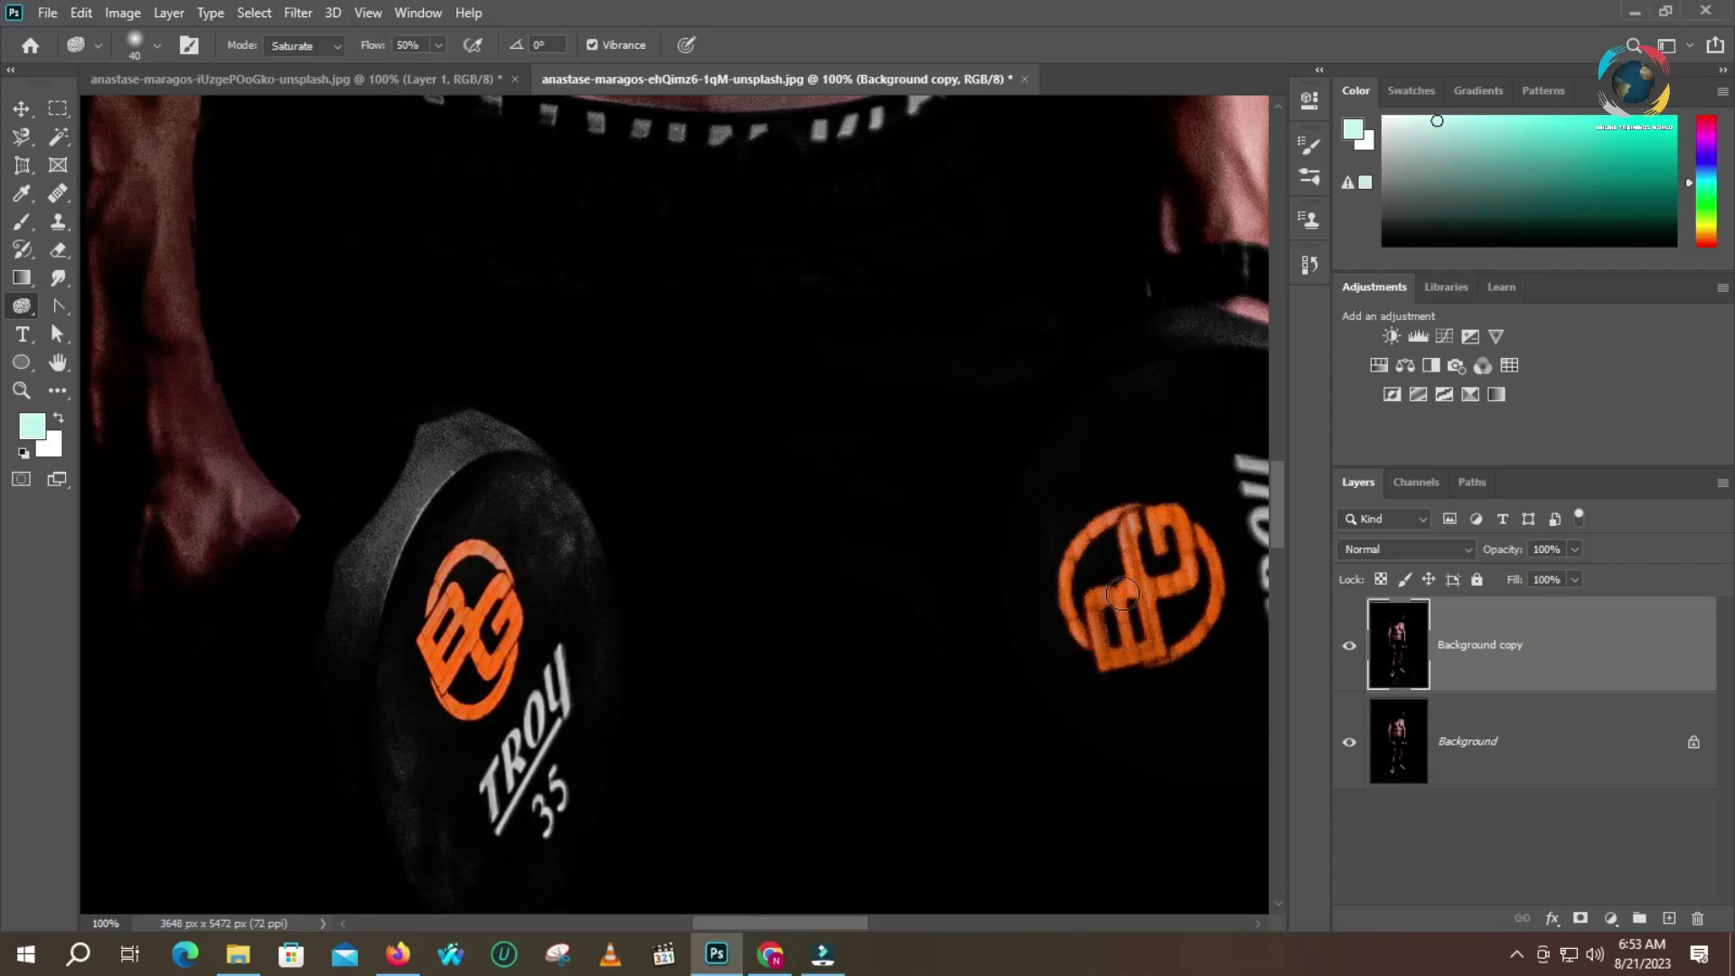
pyautogui.moveTo(1116, 548)
pyautogui.mouseDown()
pyautogui.moveTo(1035, 616)
pyautogui.moveTo(1072, 543)
pyautogui.moveTo(1096, 639)
pyautogui.mouseUp()
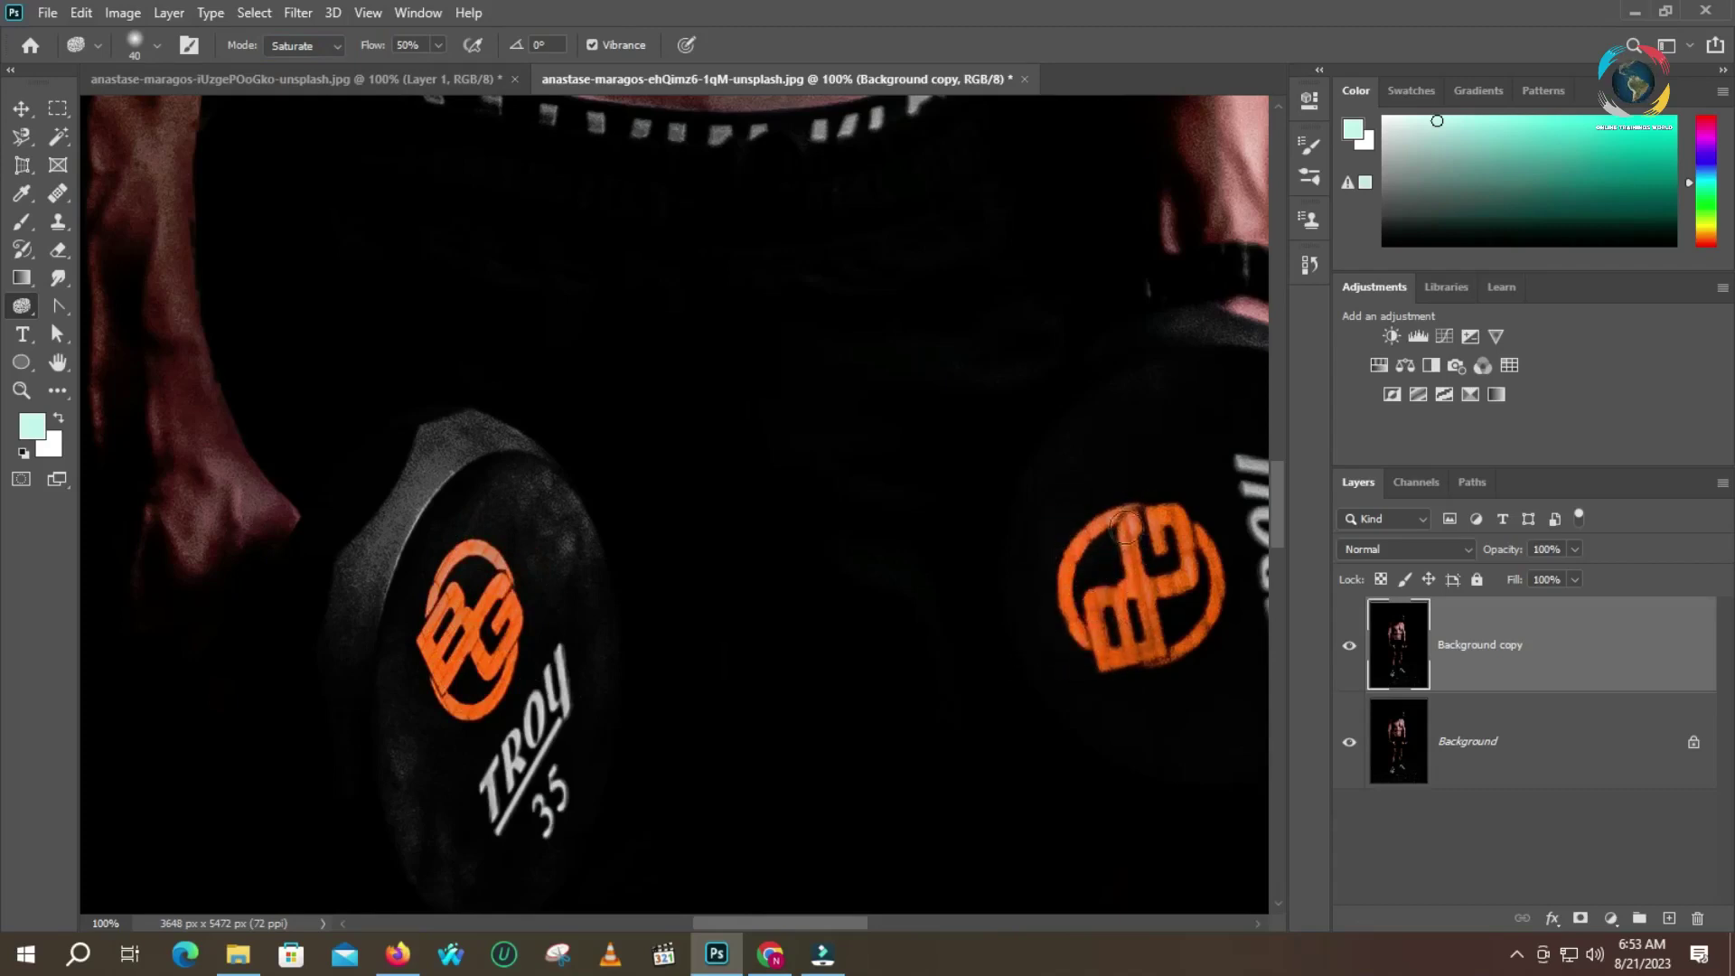
pyautogui.moveTo(1173, 522)
pyautogui.mouseDown()
pyautogui.moveTo(1122, 552)
pyautogui.moveTo(1190, 537)
pyautogui.moveTo(1188, 603)
pyautogui.moveTo(1138, 685)
pyautogui.moveTo(1071, 664)
pyautogui.moveTo(1053, 606)
pyautogui.moveTo(1153, 621)
pyautogui.moveTo(1133, 659)
pyautogui.moveTo(1223, 570)
pyautogui.mouseUp()
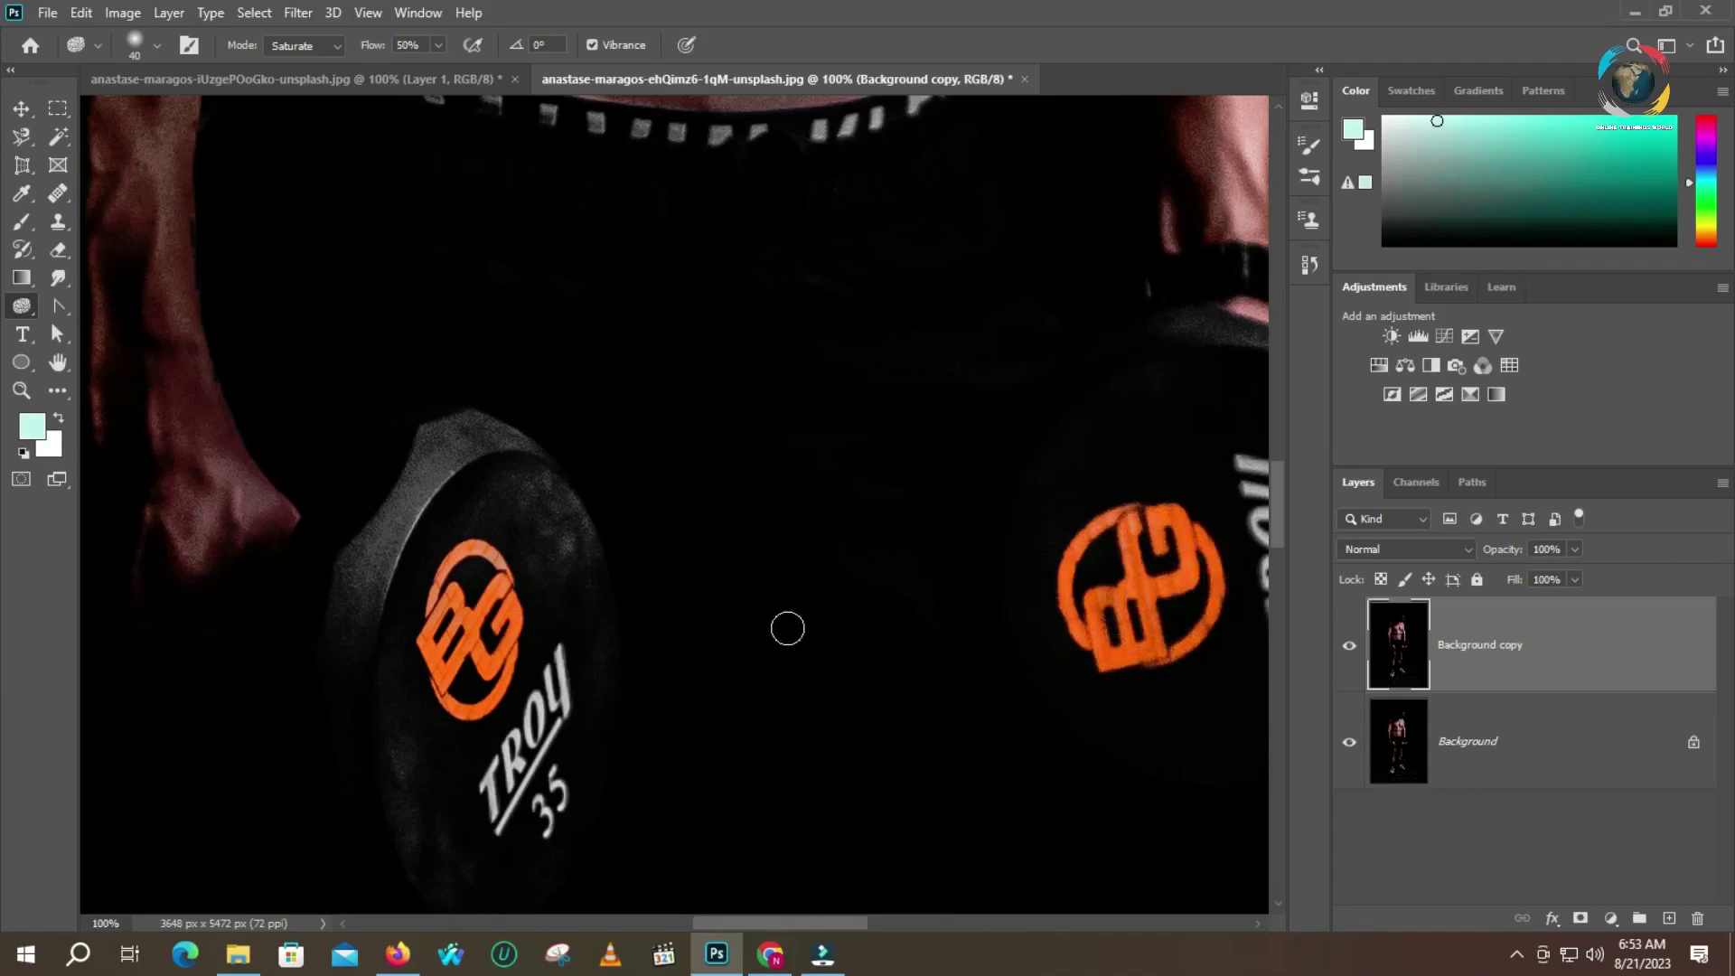
# Review the dark dumbbell photo as a whole, and switch to the kettlebell gym photo to view it in full
pyautogui.press('z')
pyautogui.keyDown('alt'); pyautogui.click(853, 616); pyautogui.keyUp('alt')
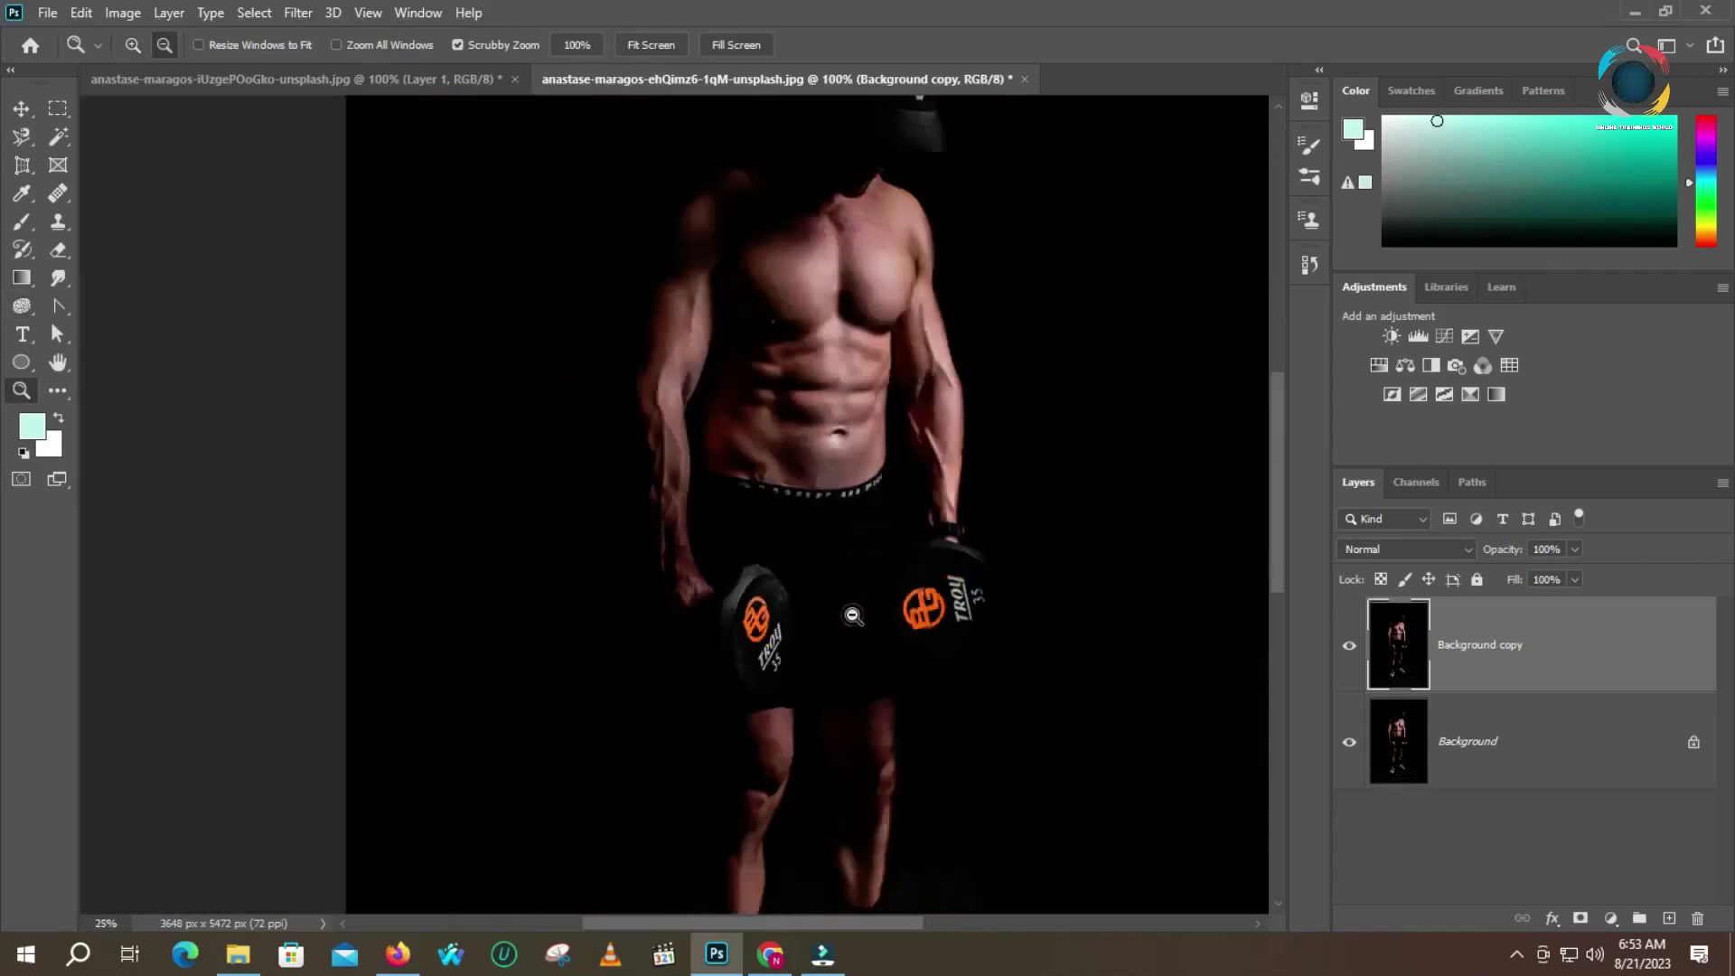
pyautogui.keyDown('alt'); pyautogui.click(851, 617); pyautogui.keyUp('alt')
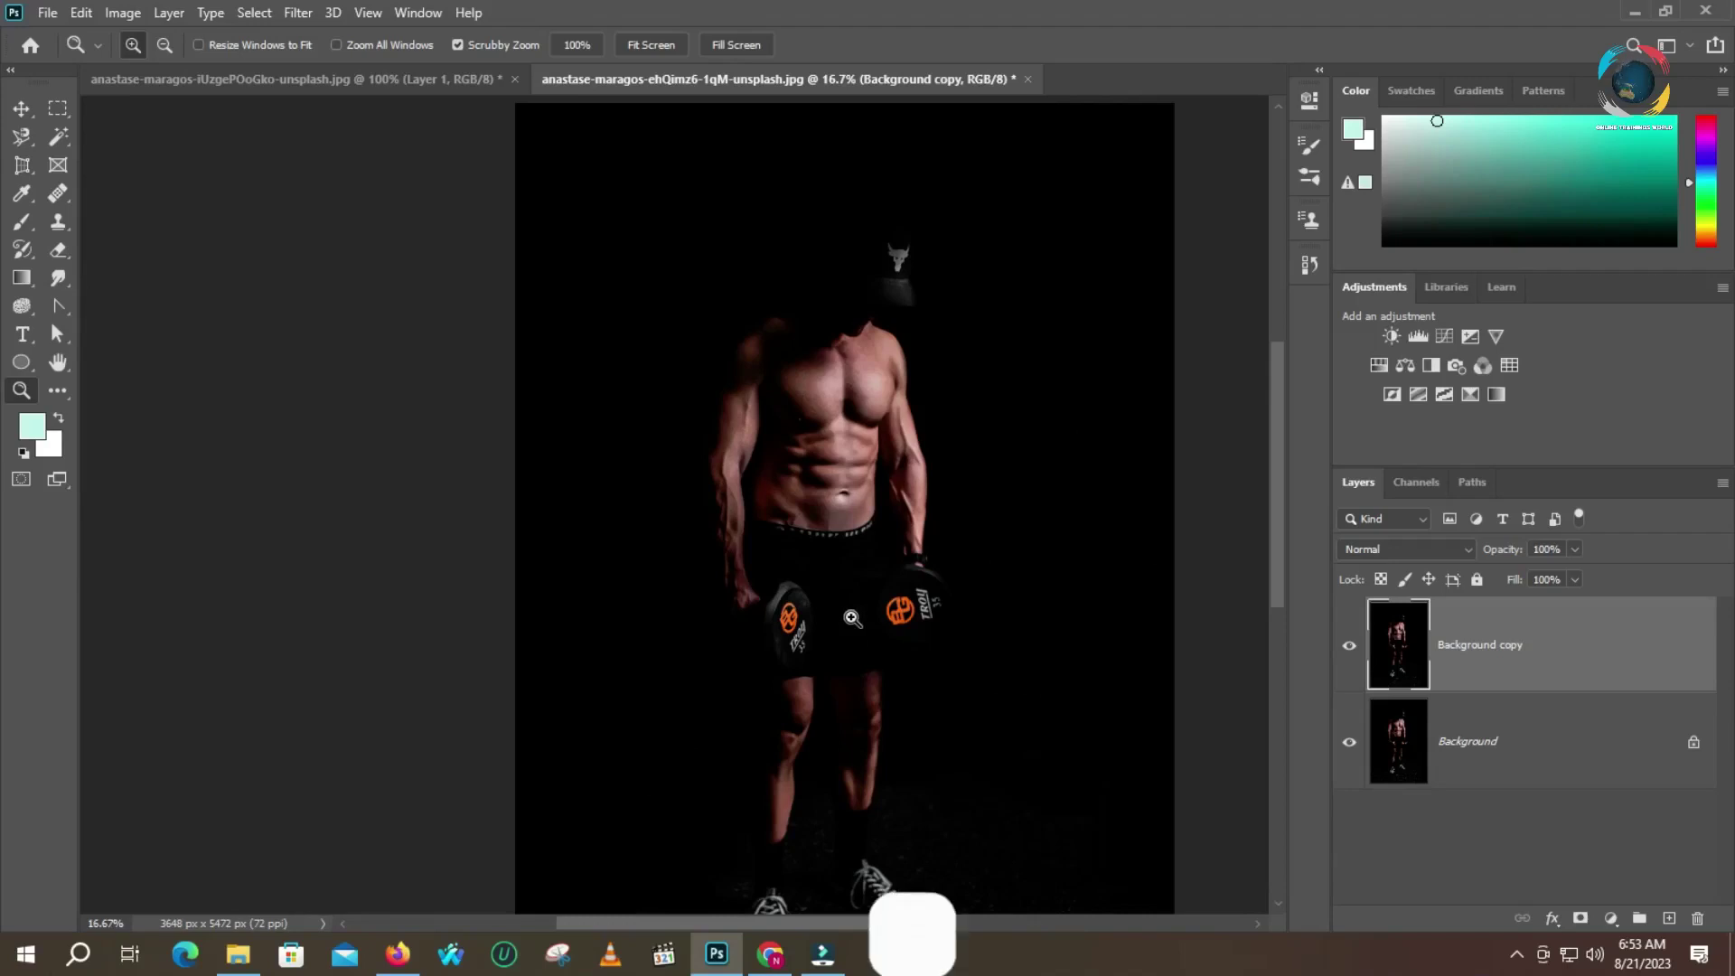
pyautogui.press('o')
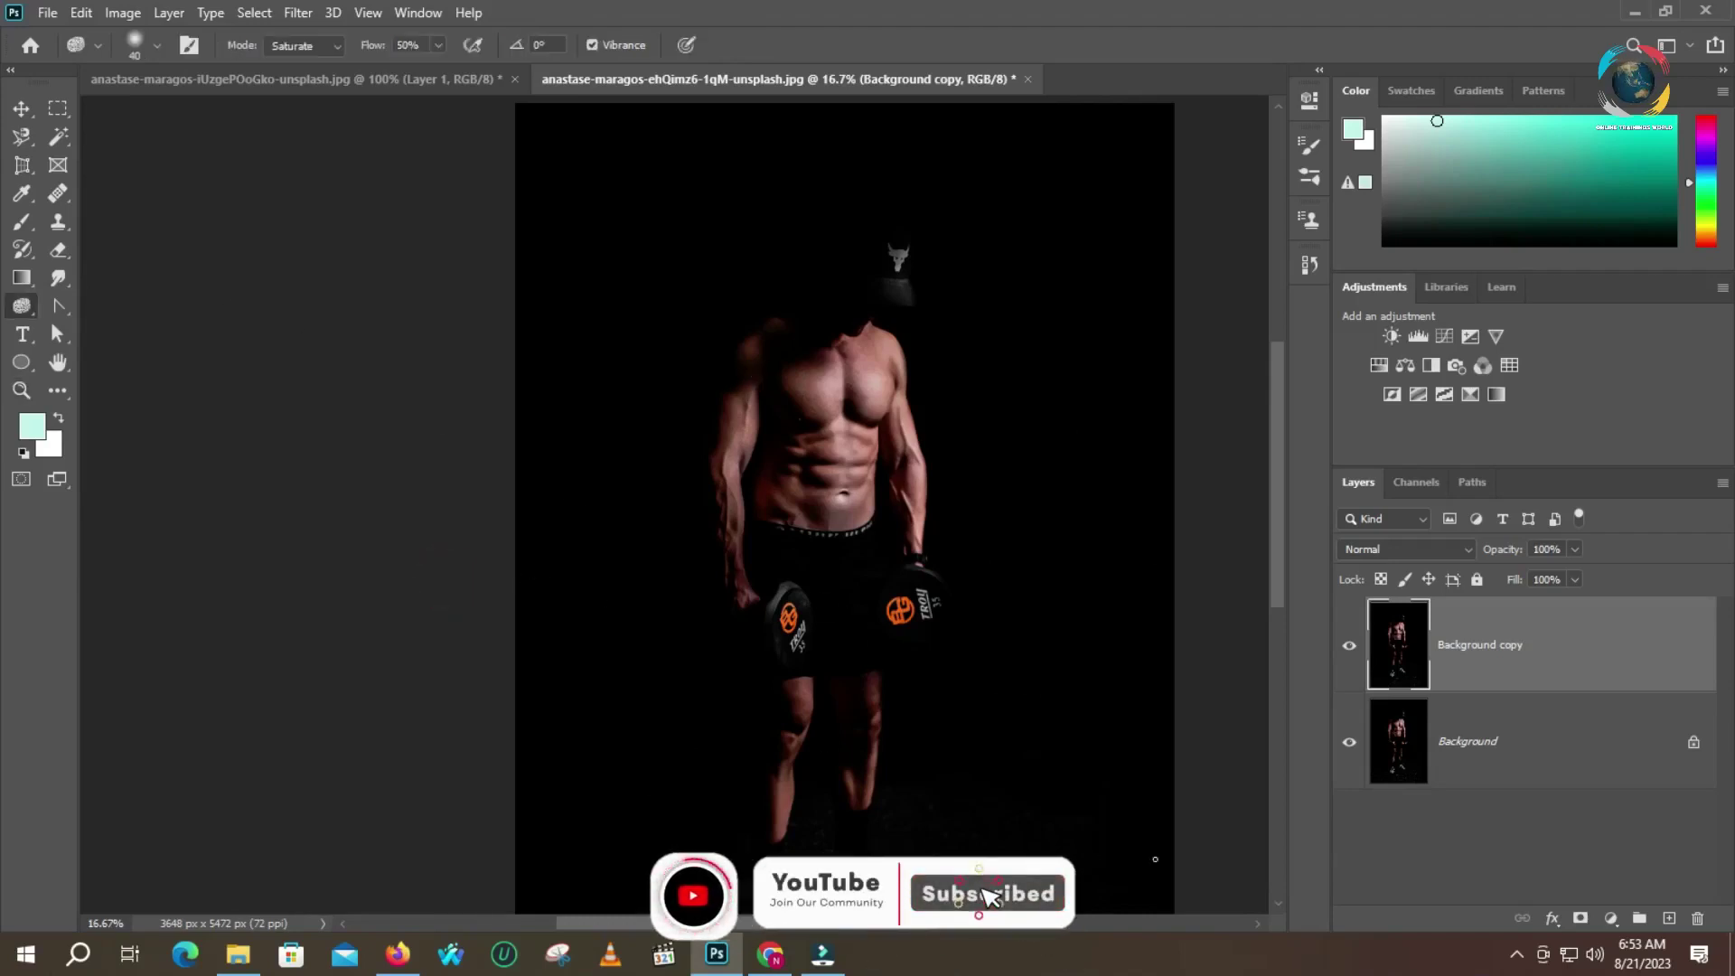
pyautogui.click(425, 85)
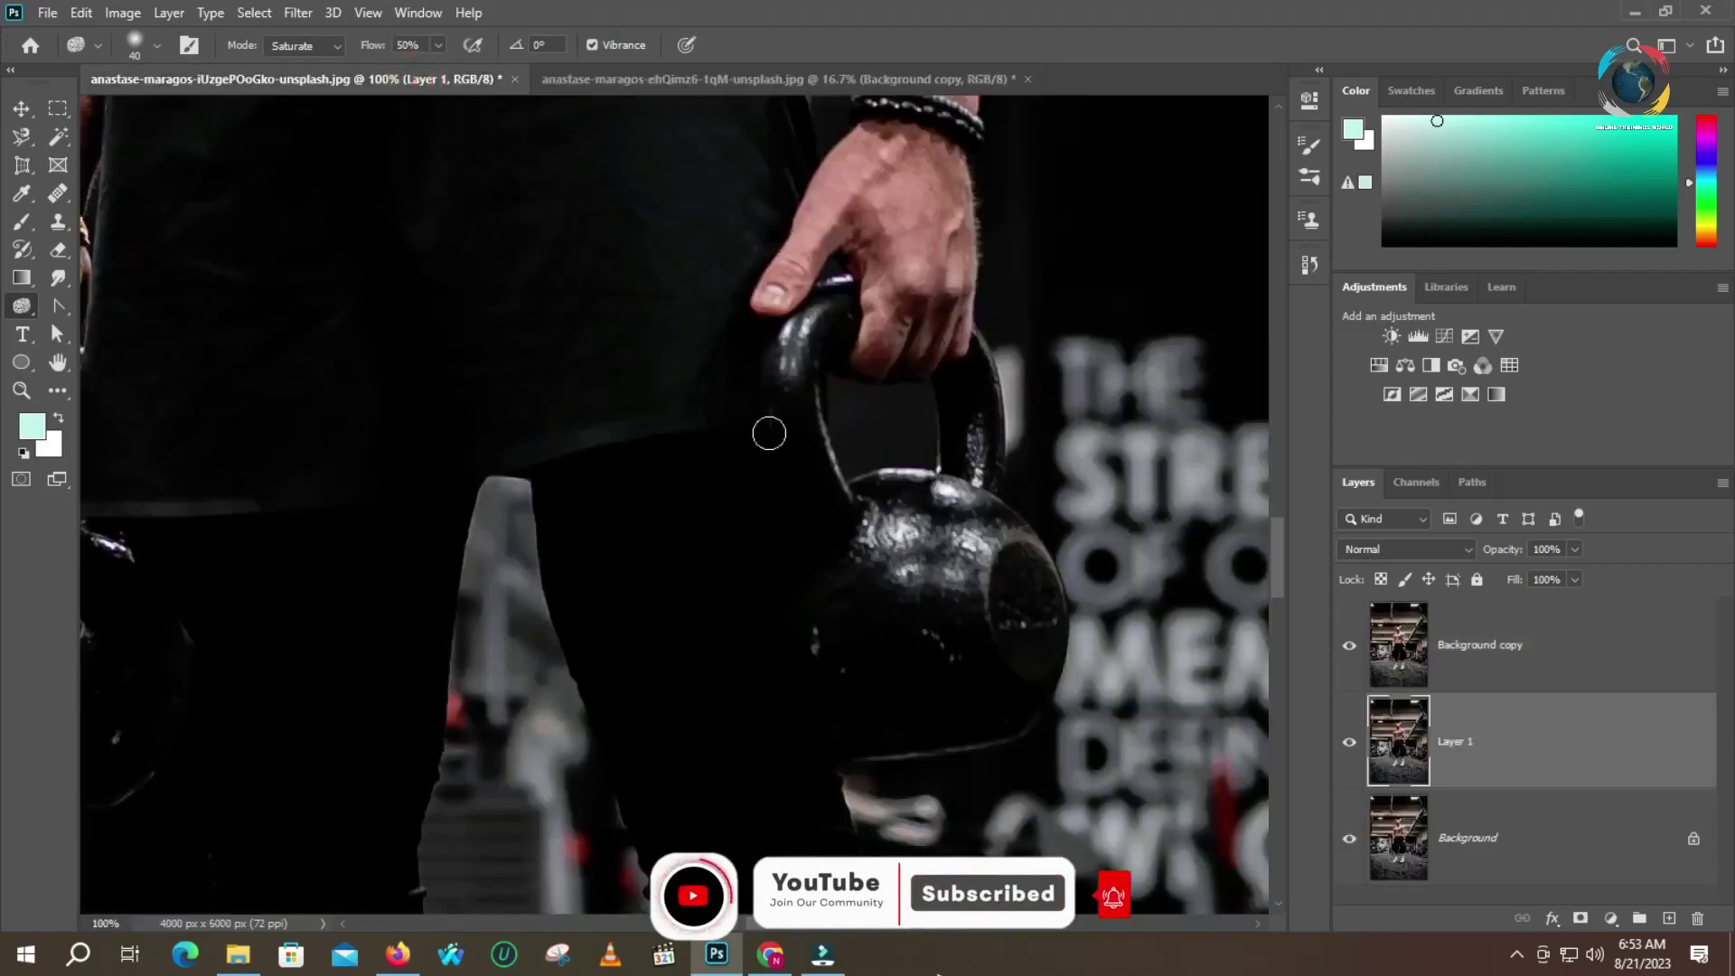
pyautogui.press('z')
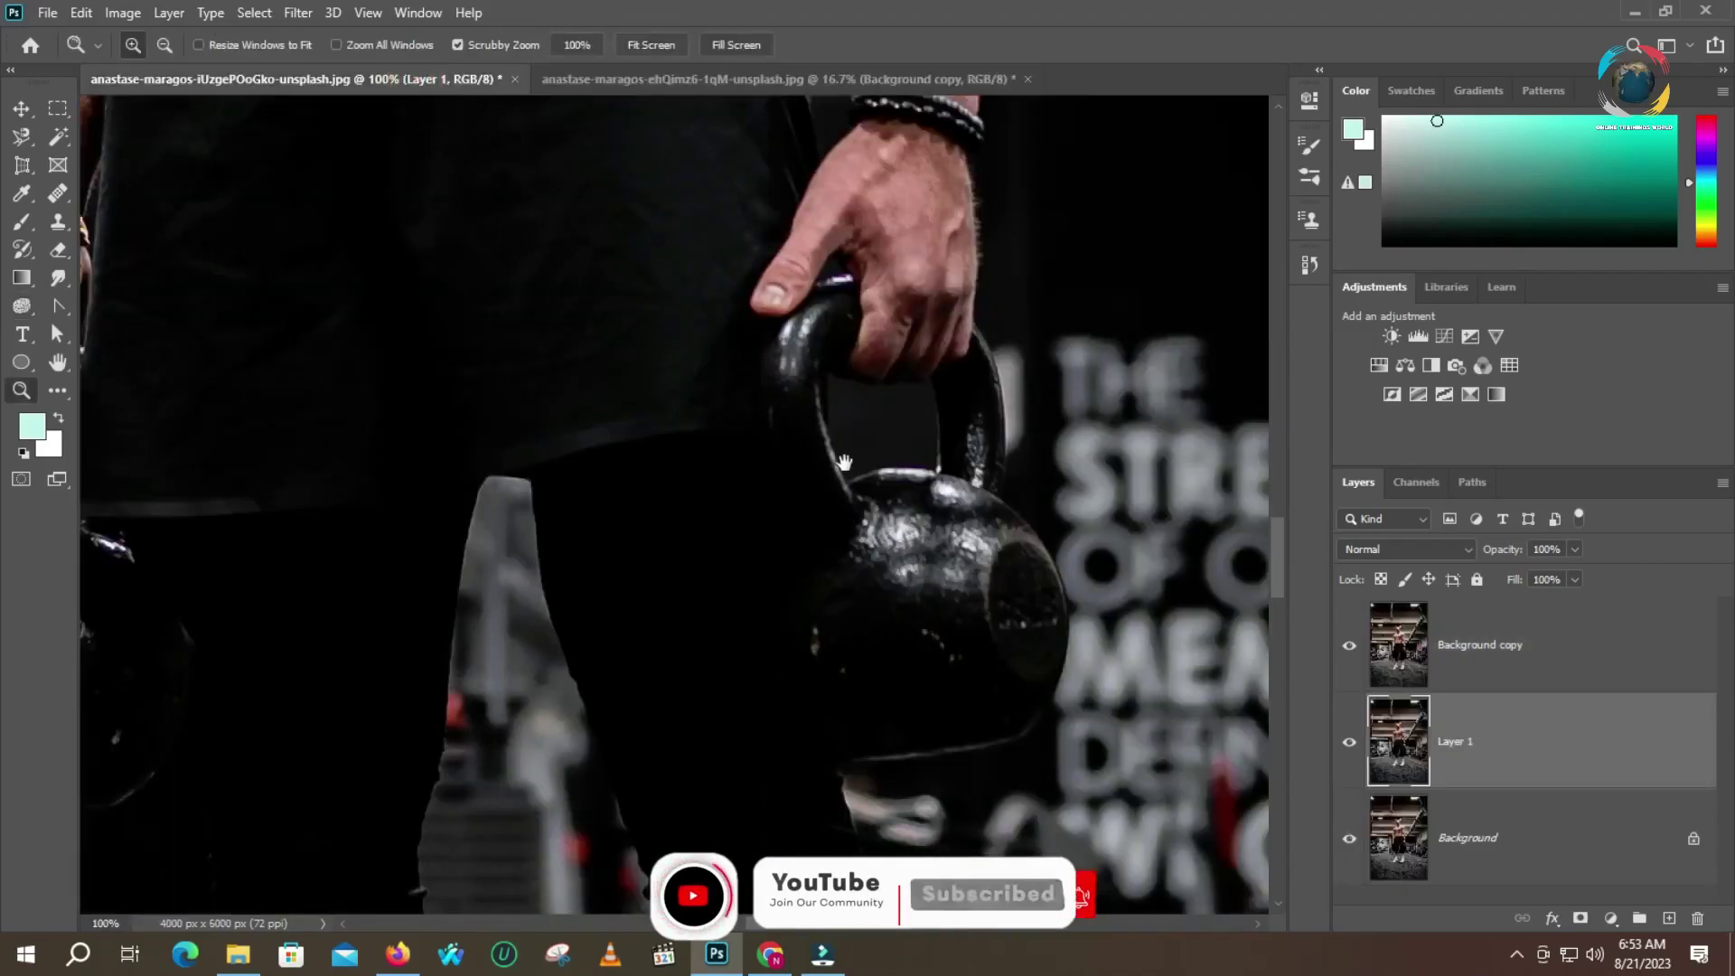
pyautogui.click(847, 458)
pyautogui.keyDown('alt'); pyautogui.click(849, 456); pyautogui.keyUp('alt')
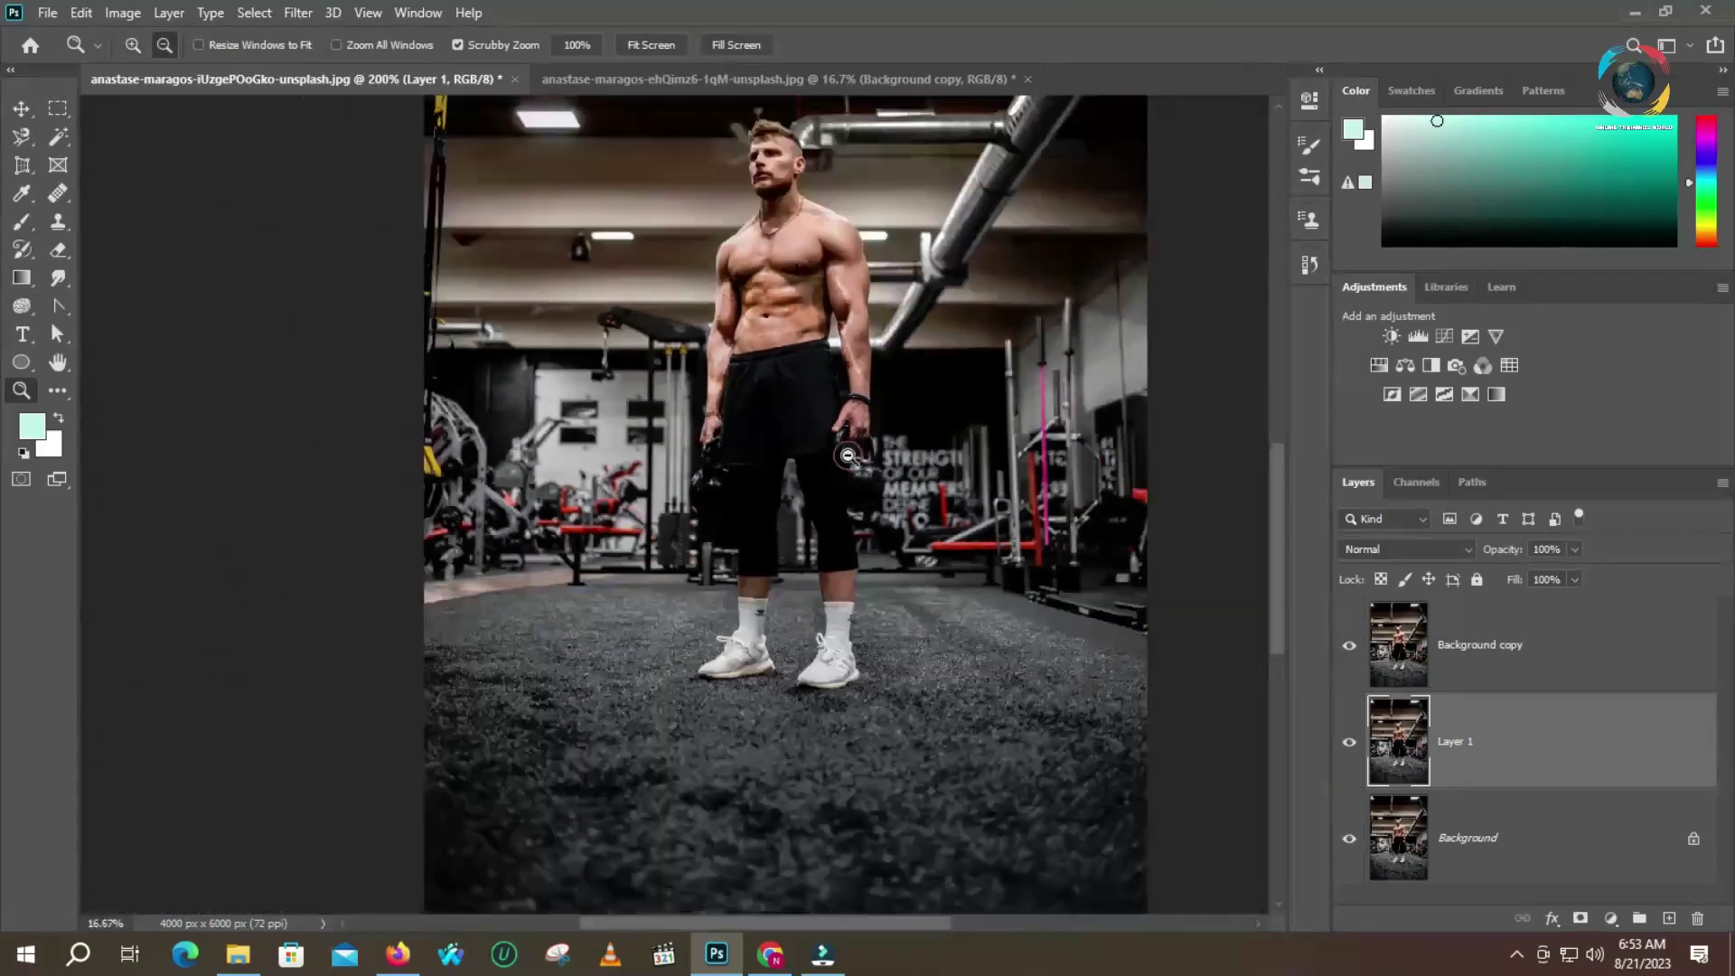
pyautogui.keyDown('alt'); pyautogui.click(848, 456); pyautogui.keyUp('alt')
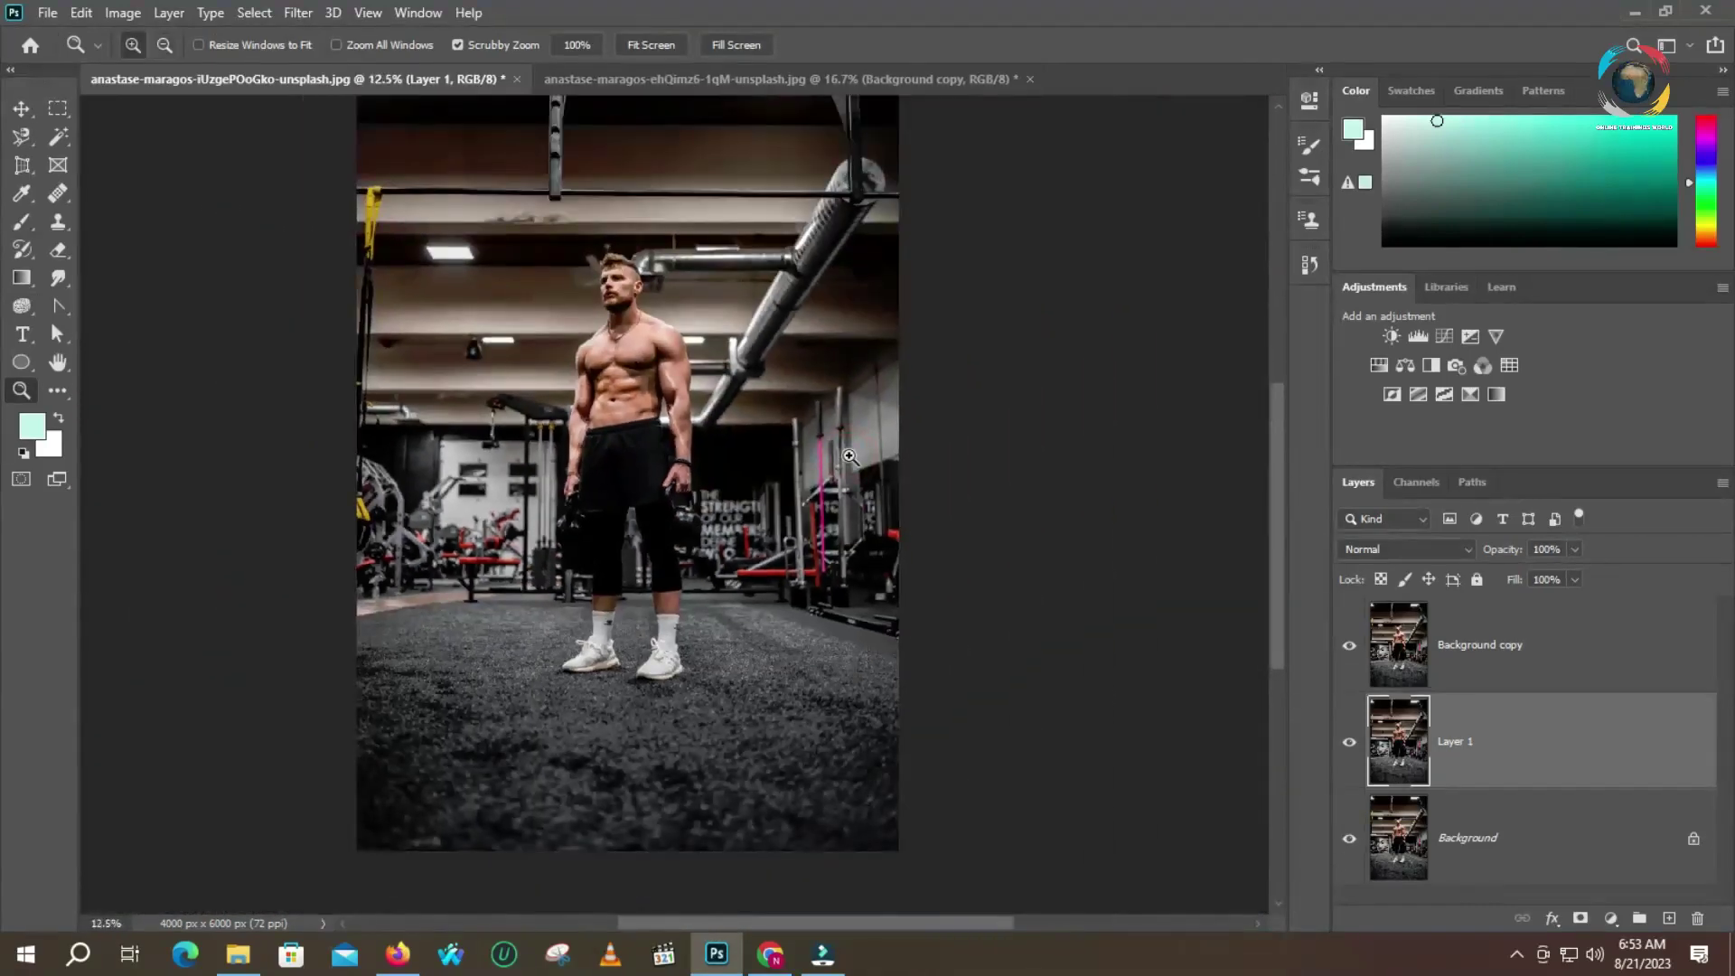